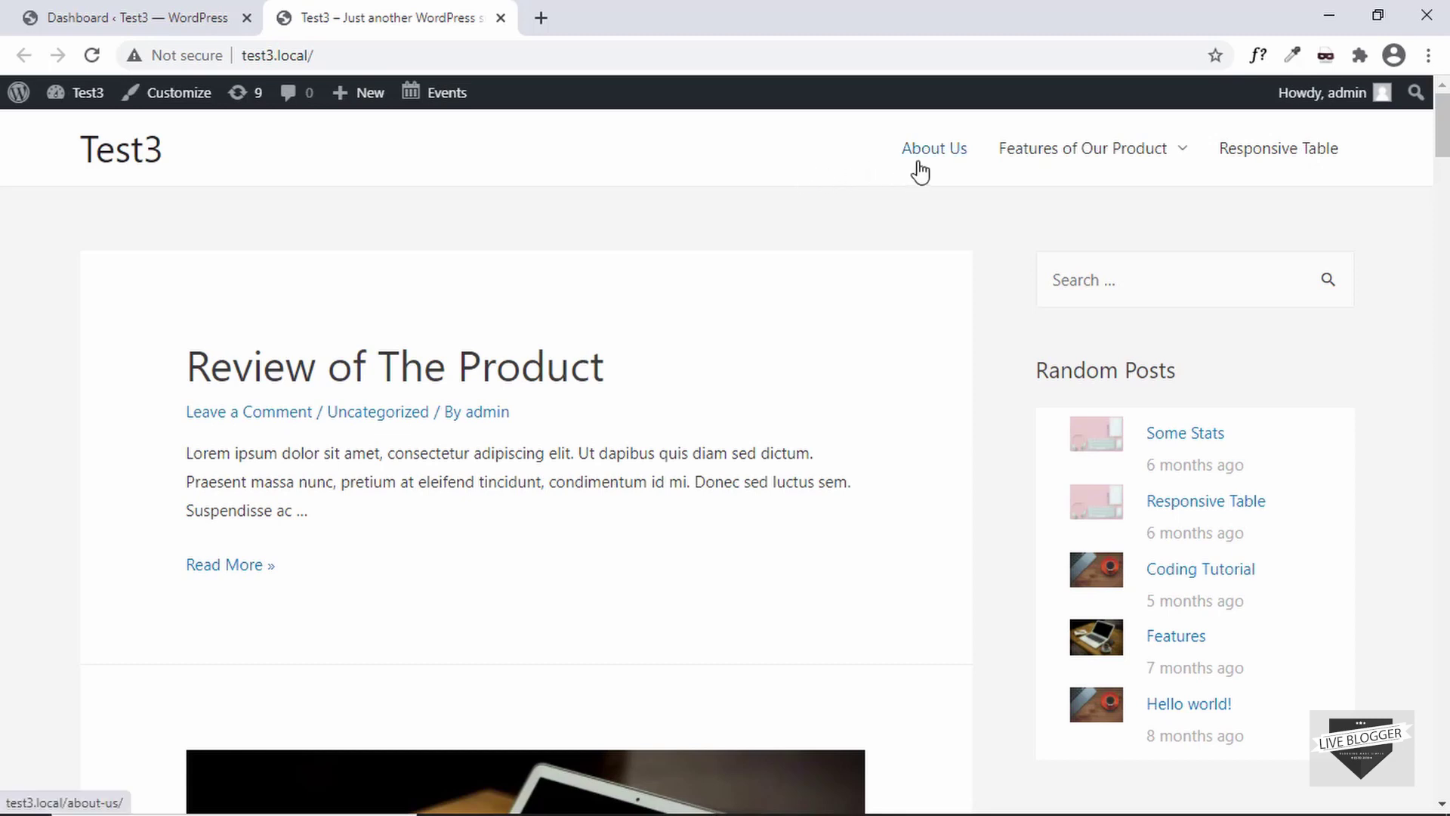
- Review the site's front-end navigation menu, and open the installed themes to check which theme is active
mouse_move(1007, 161)
mouse_move(1094, 216)
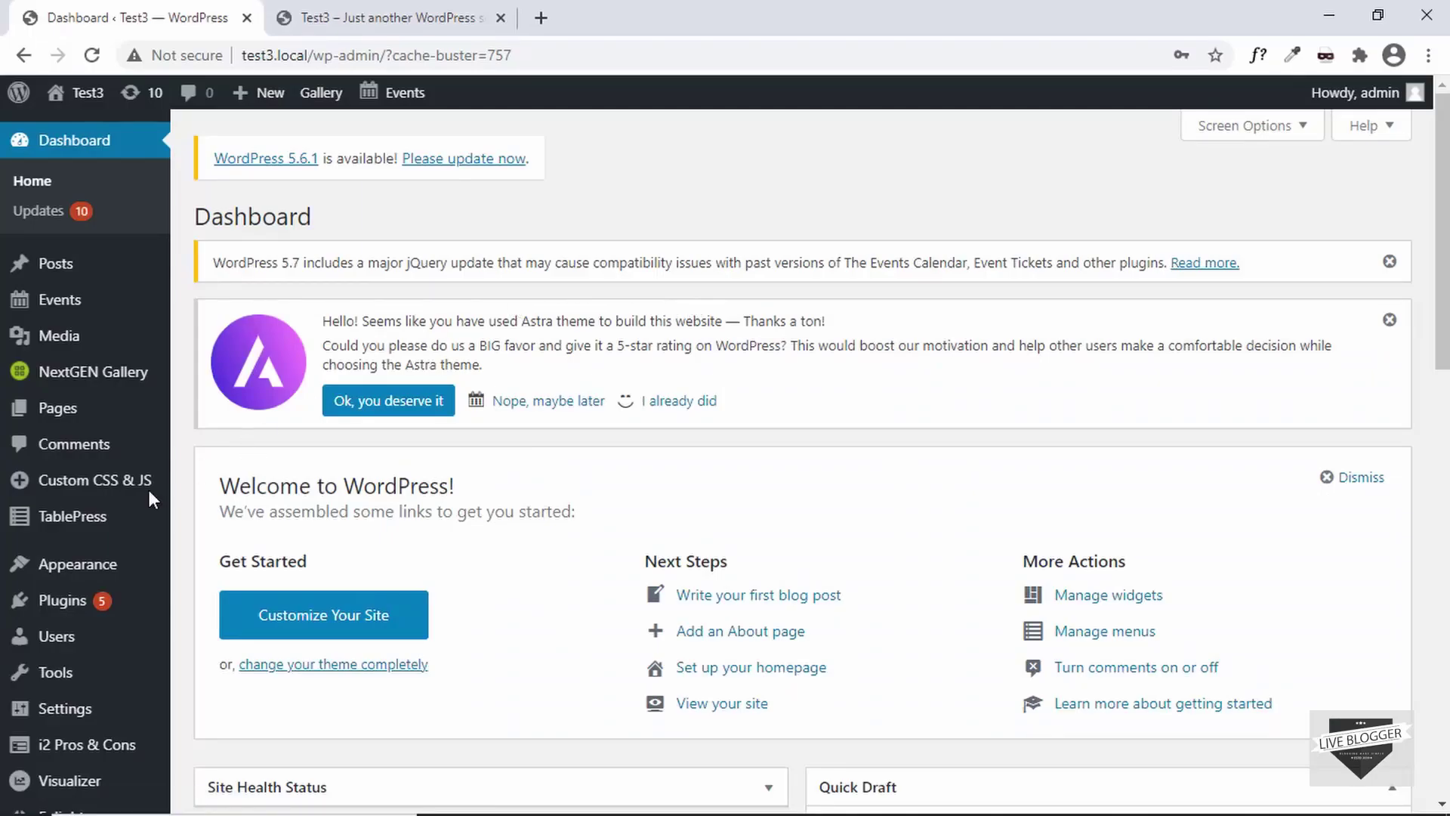
mouse_move(65, 578)
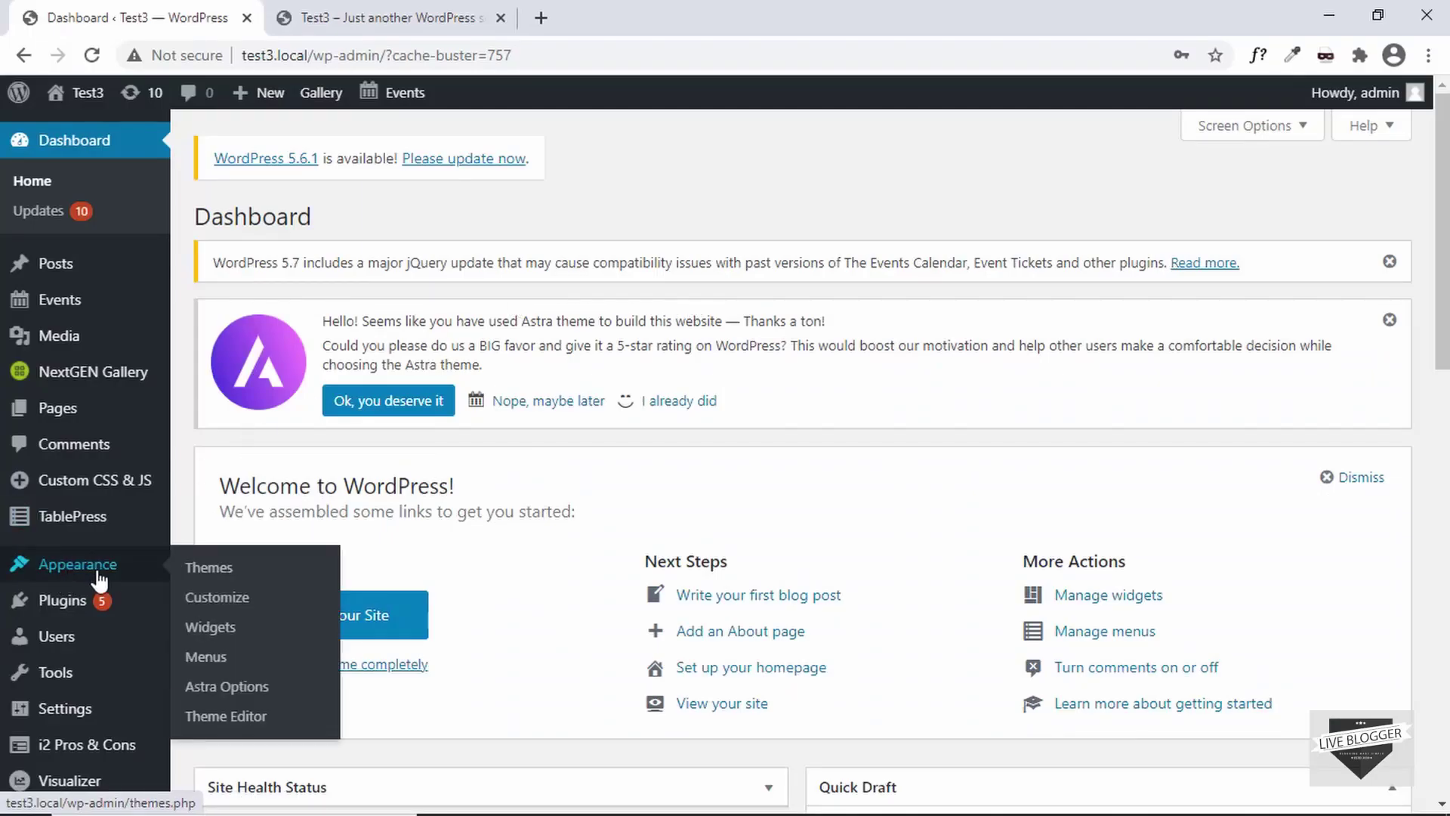
left_click(217, 573)
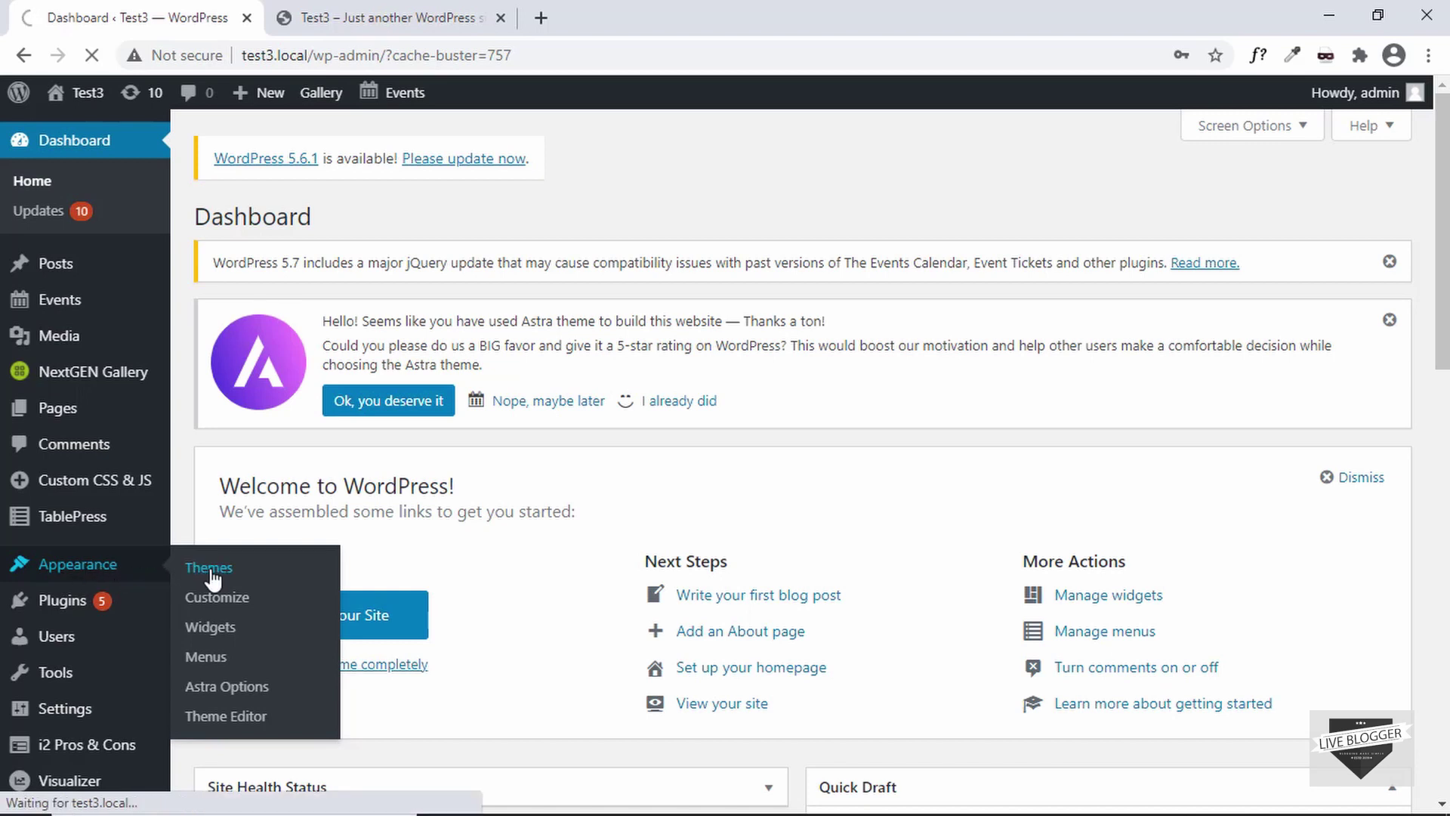
scroll(430, 499, "down", 2)
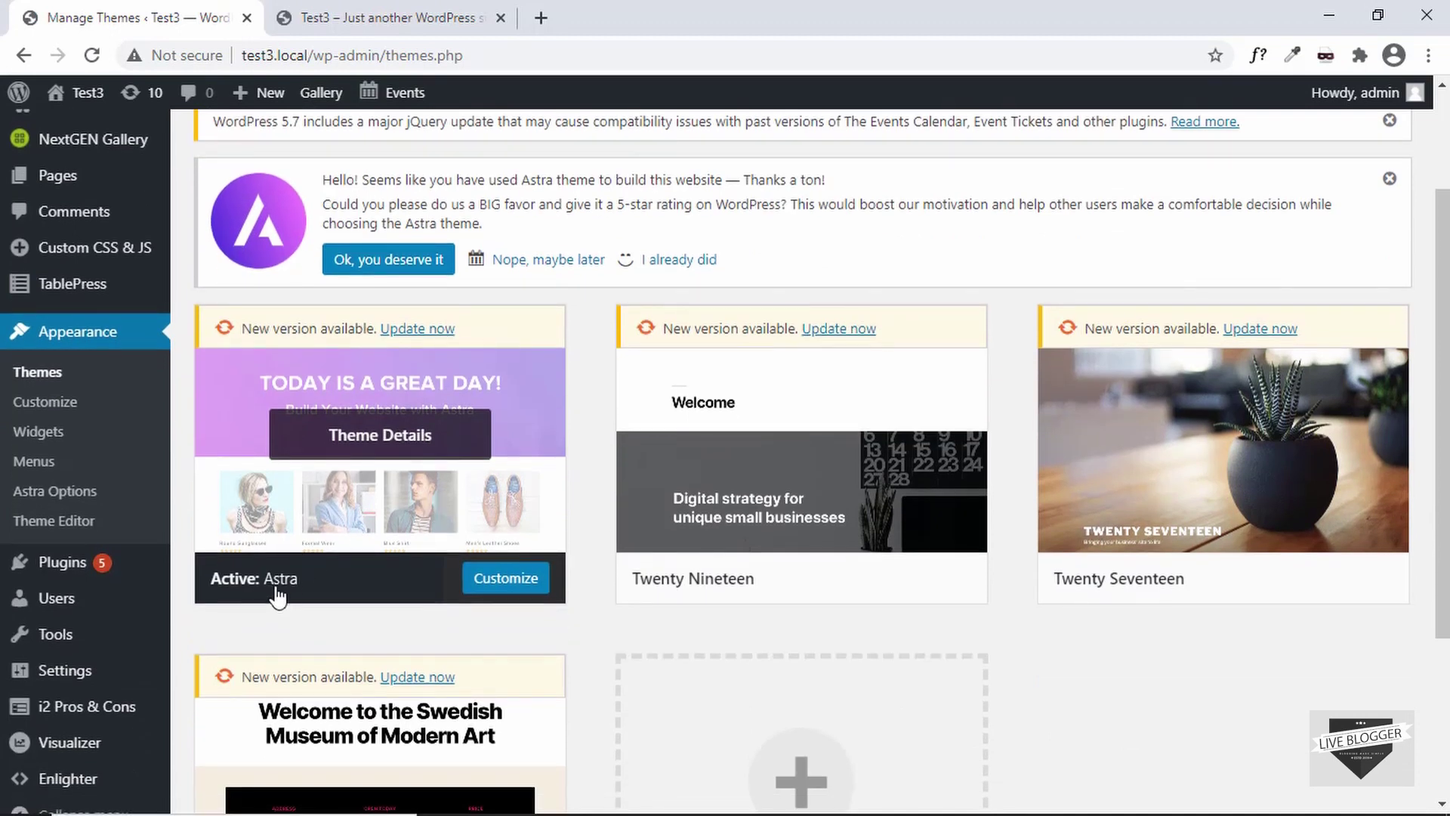
scroll(278, 597, "up", 2)
scroll(104, 574, "down", 1)
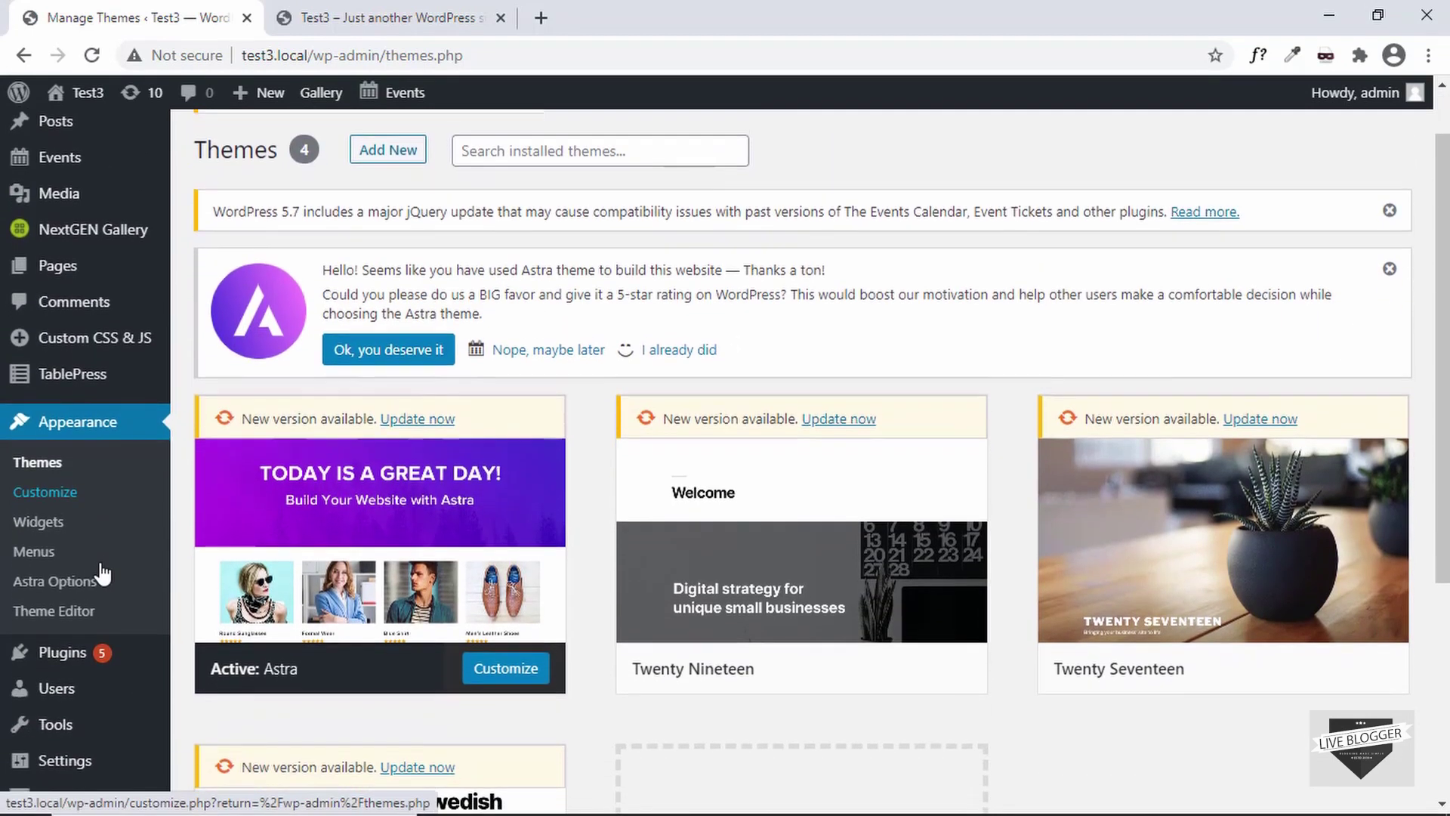
scroll(103, 574, "down", 1)
scroll(103, 574, "up", 1)
scroll(104, 574, "down", 2)
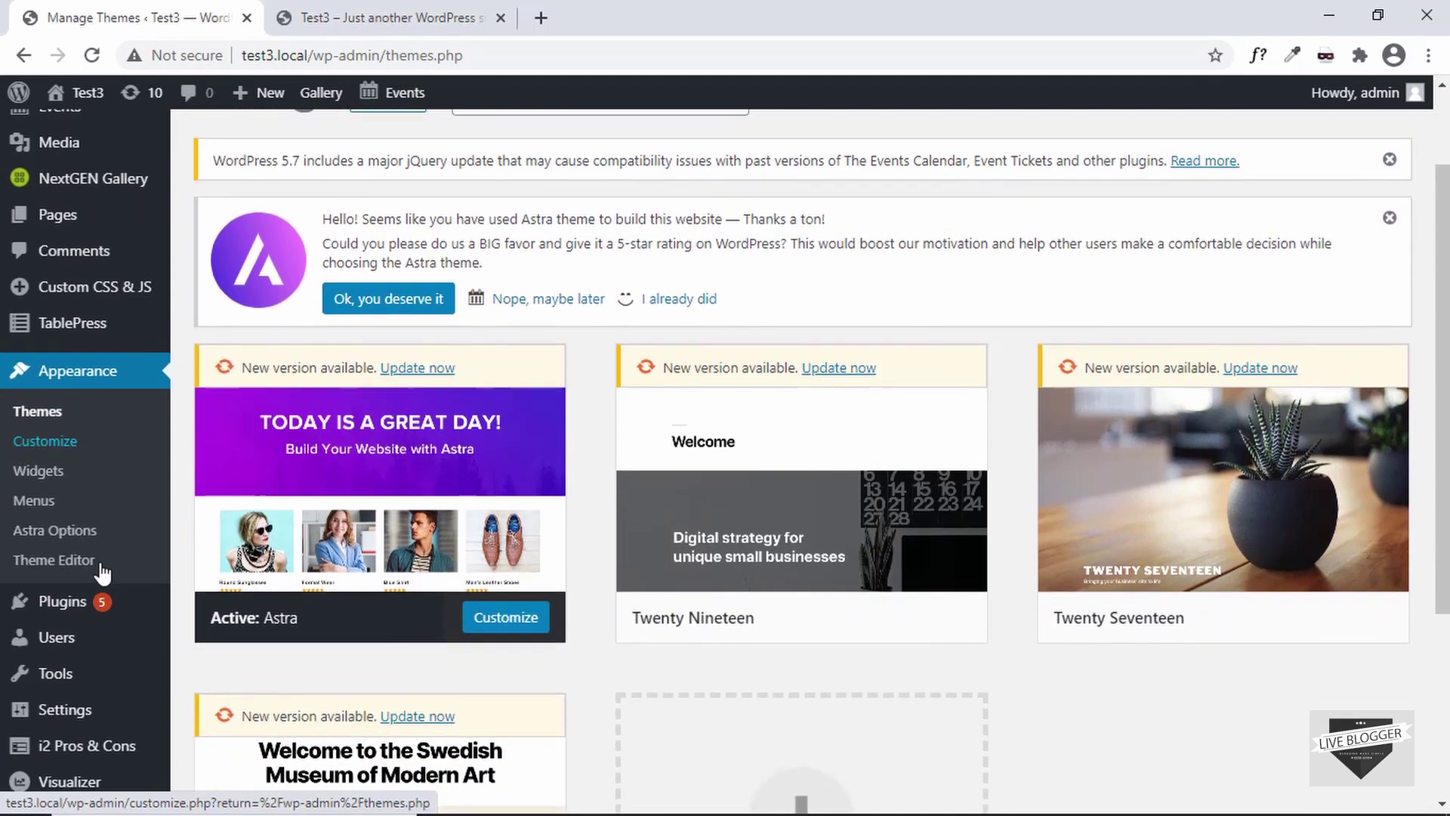
scroll(103, 574, "down", 1)
- Open the plugin installer, dismiss the Astra rating notice, and search for "max mega menu"
mouse_move(42, 572)
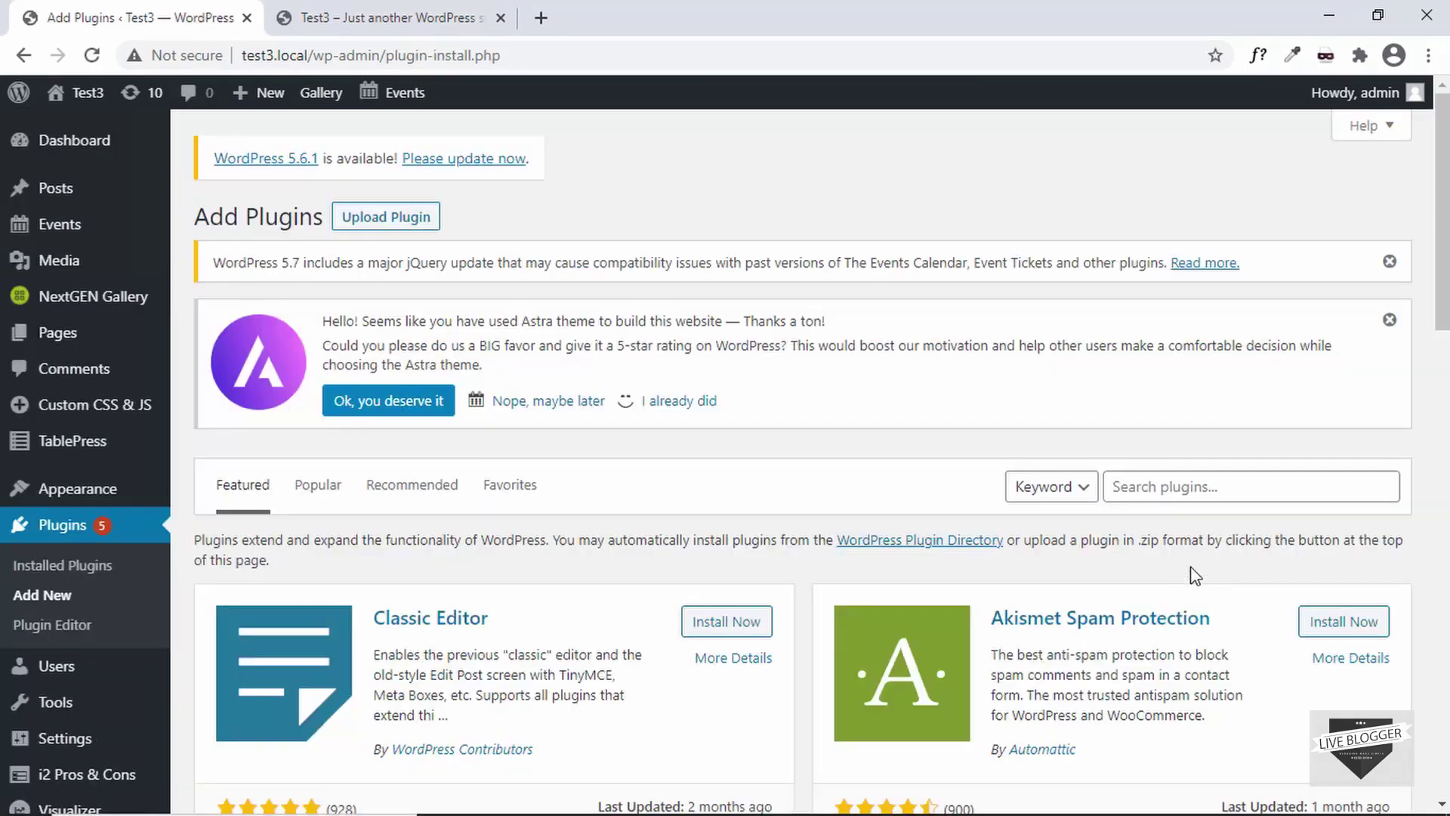
left_click(1388, 320)
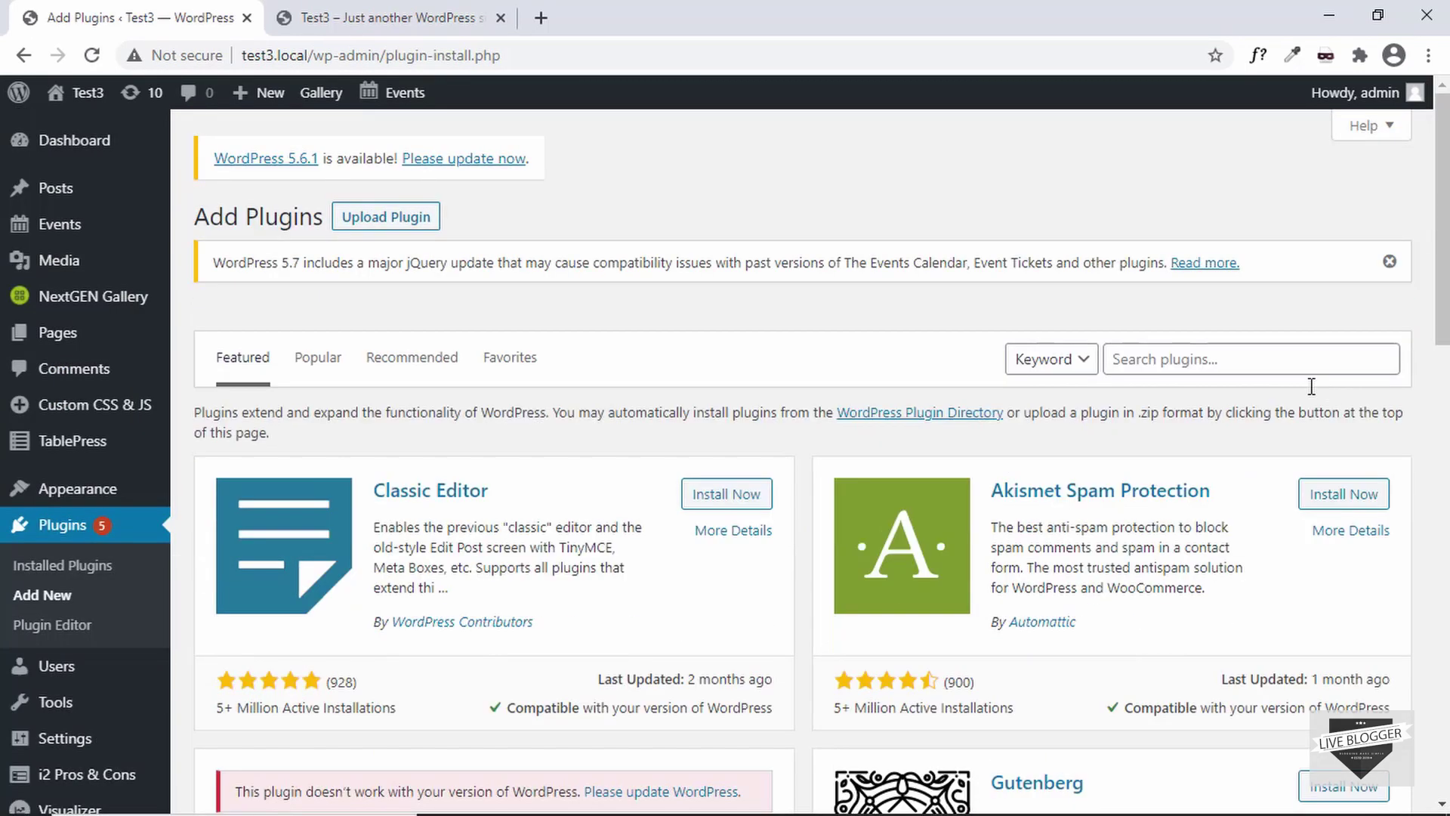
left_click(1292, 345)
type("max mega menu")
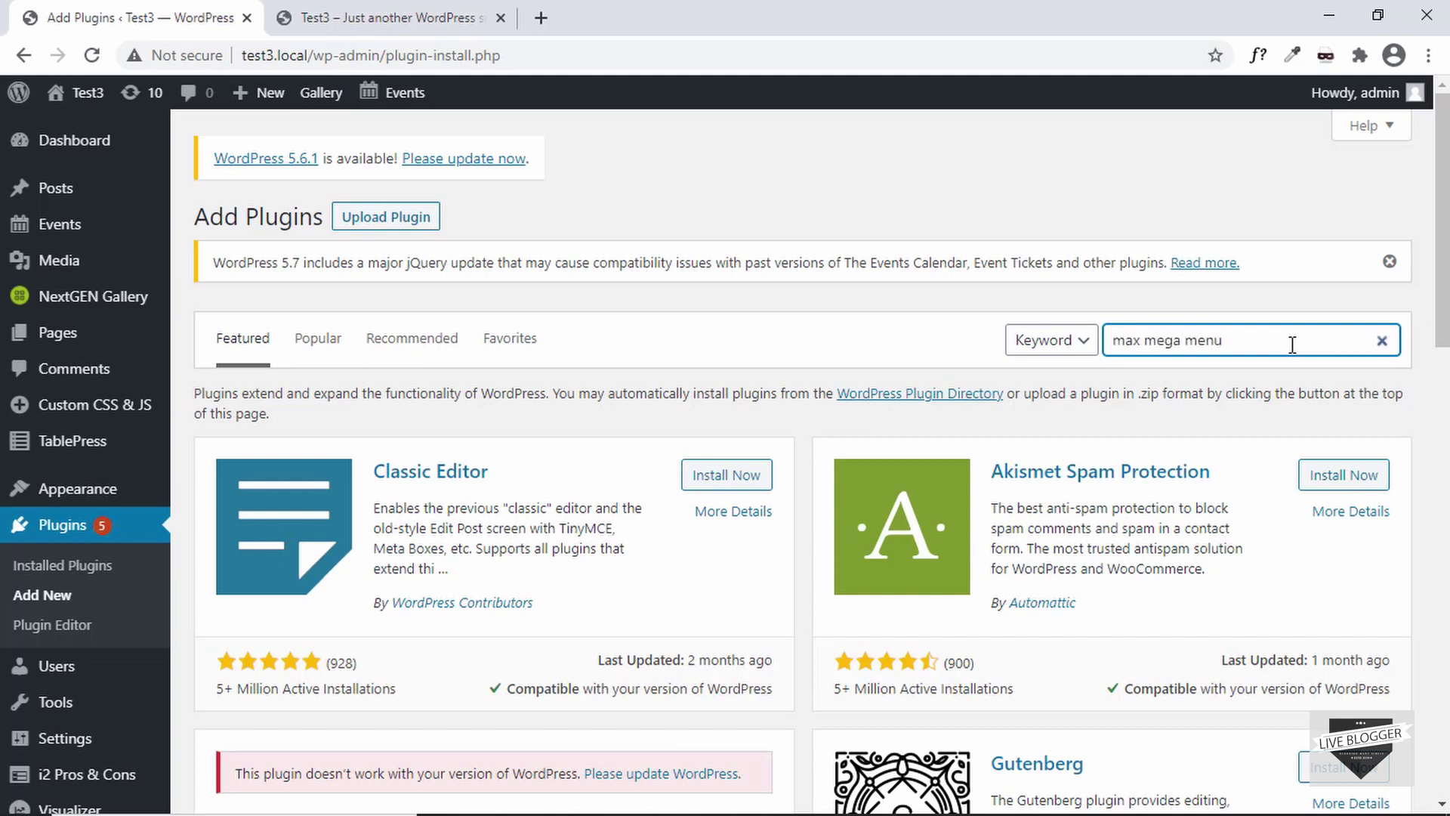
- Install and activate the Max Mega Menu plugin by megamenu.com
scroll(619, 415, "down", 1)
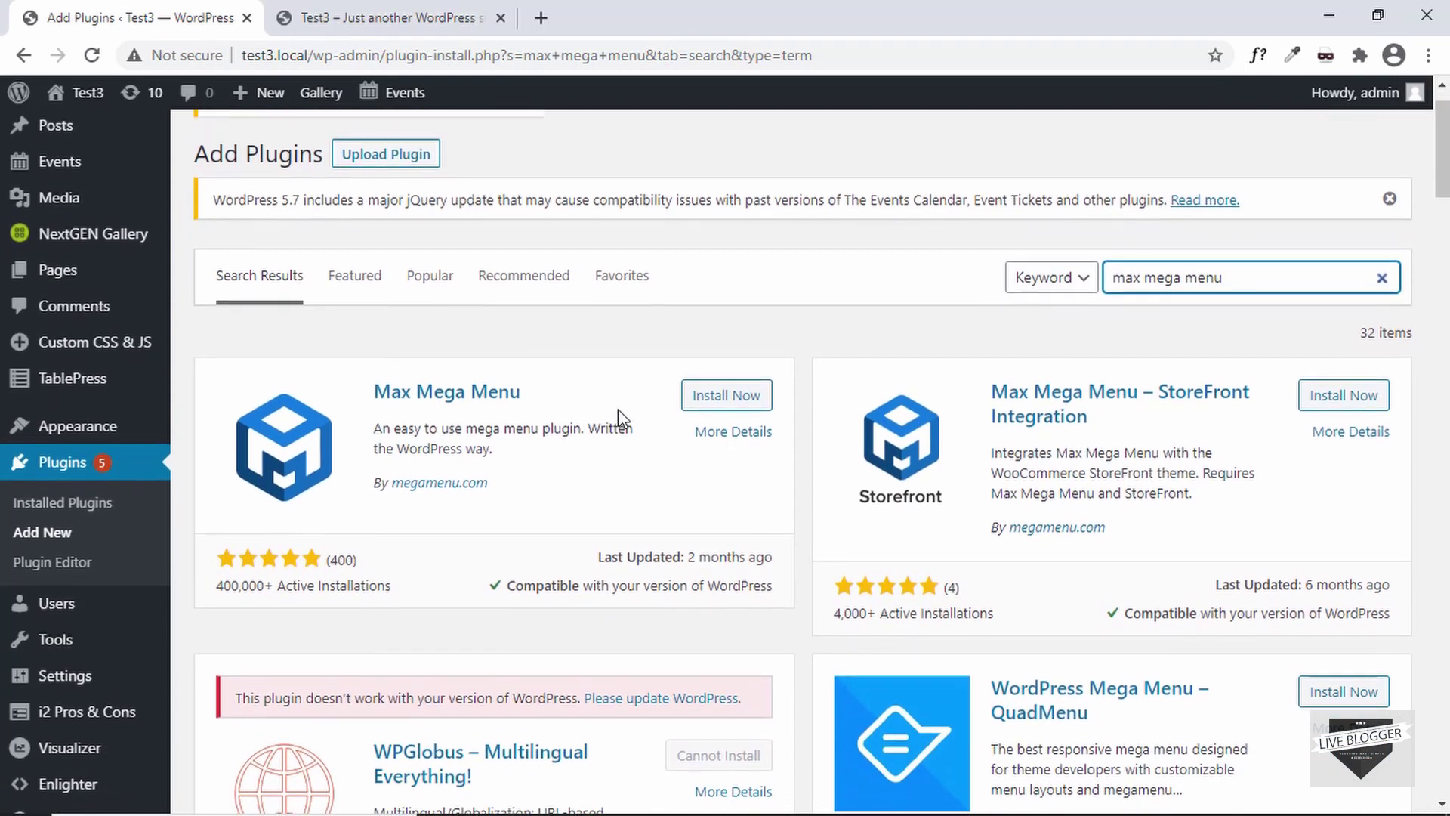
scroll(594, 466, "up", 1)
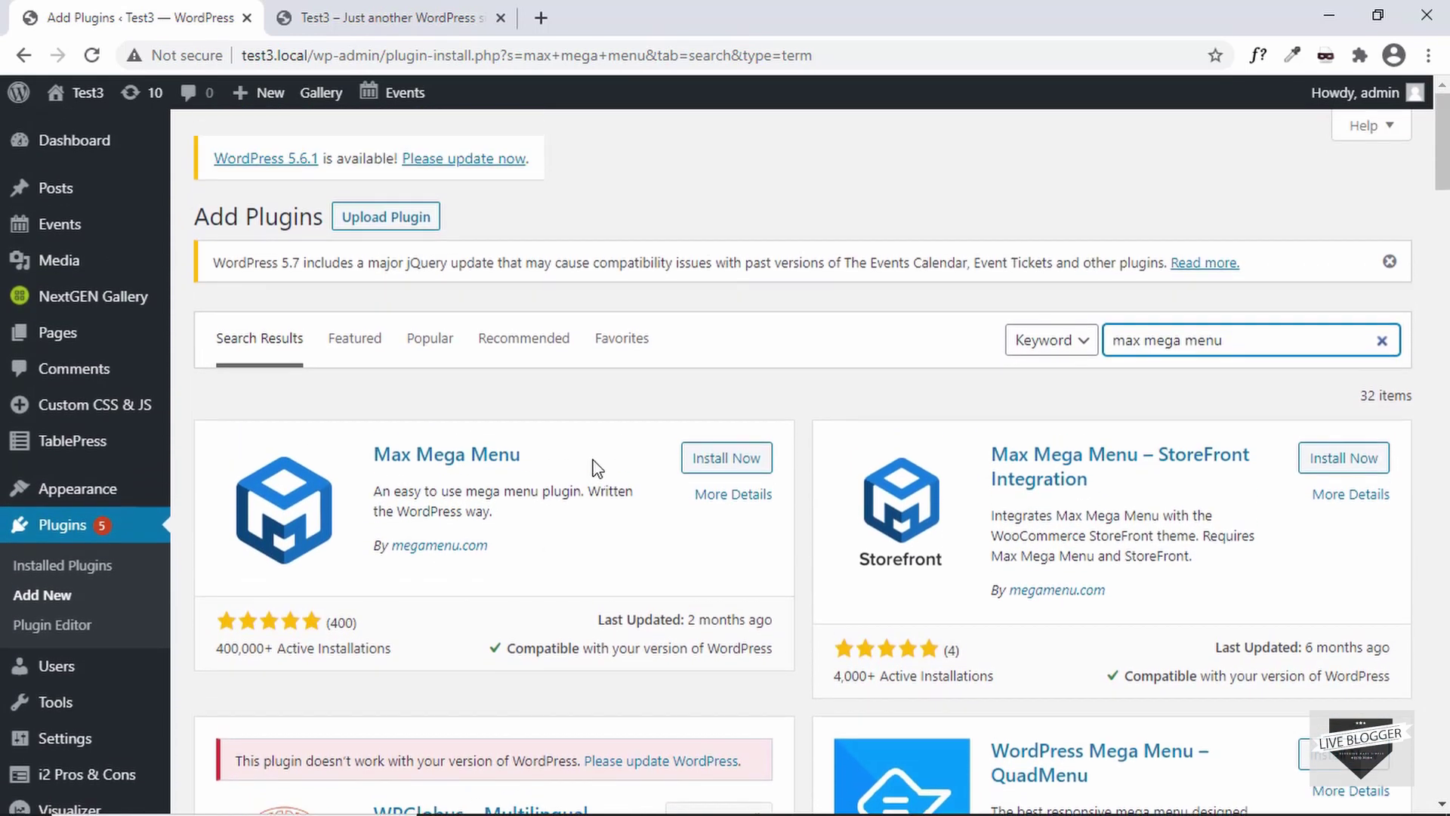
scroll(387, 661, "down", 1)
scroll(386, 663, "down", 1)
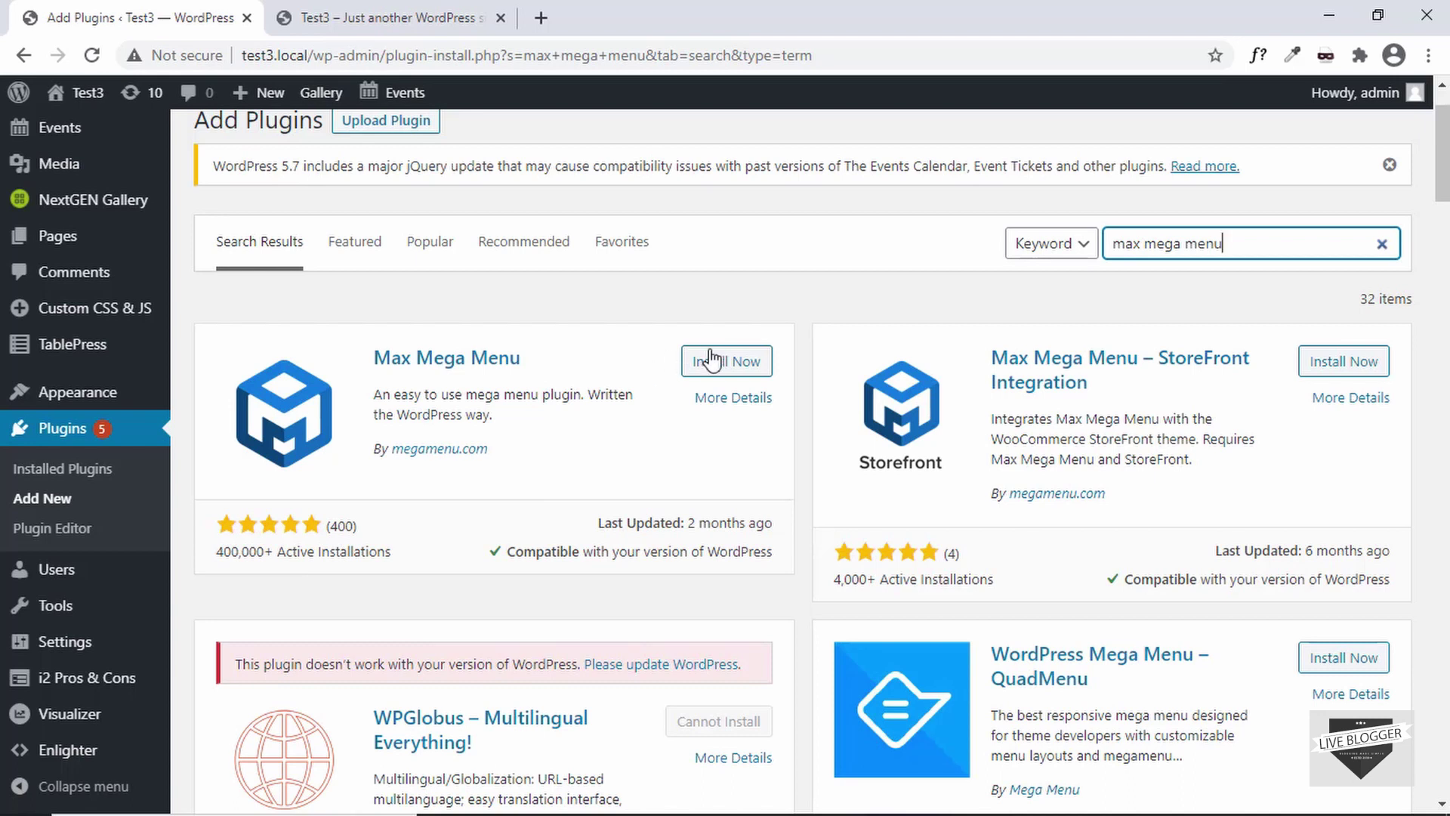
left_click(736, 365)
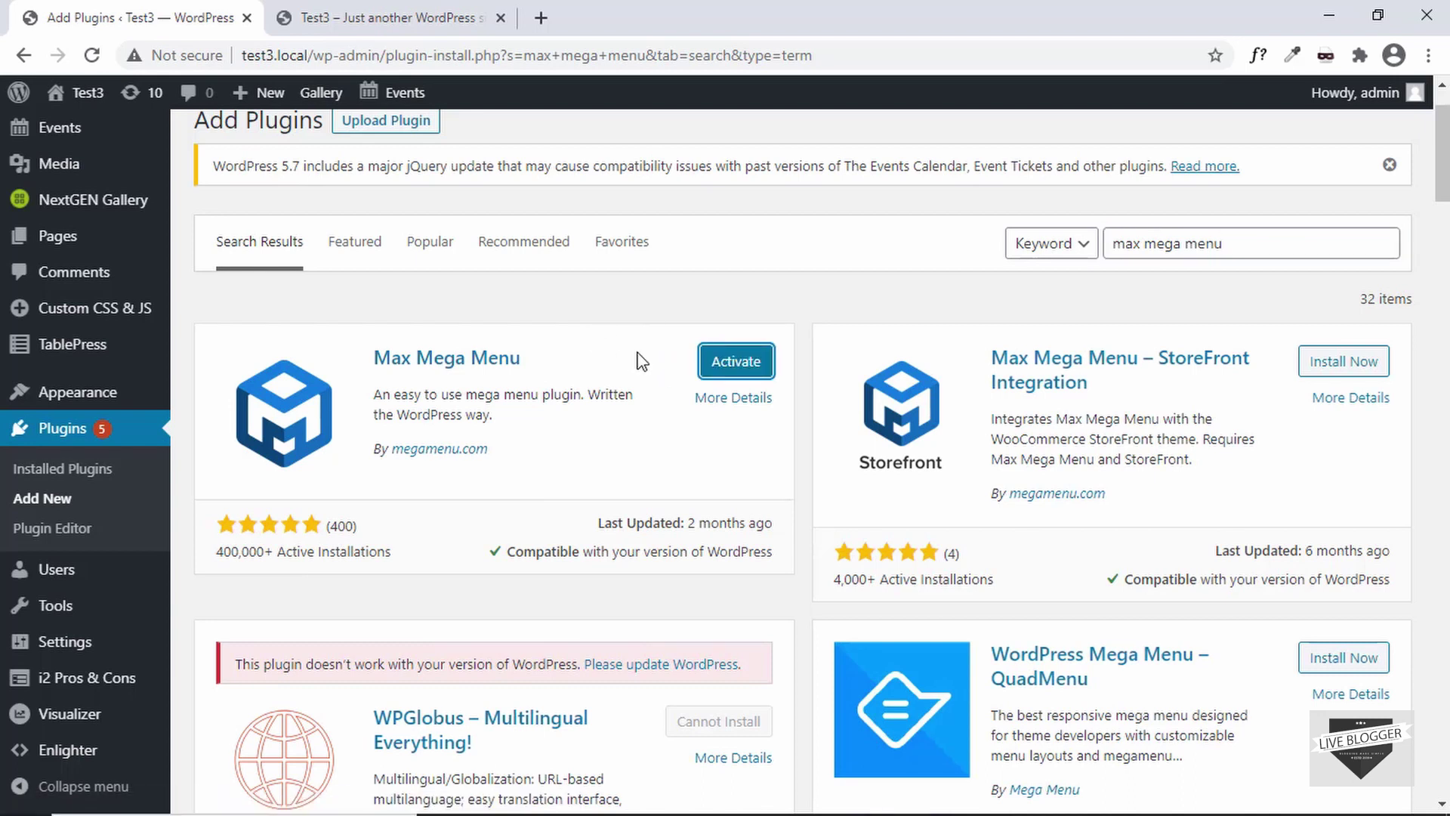
left_click(736, 362)
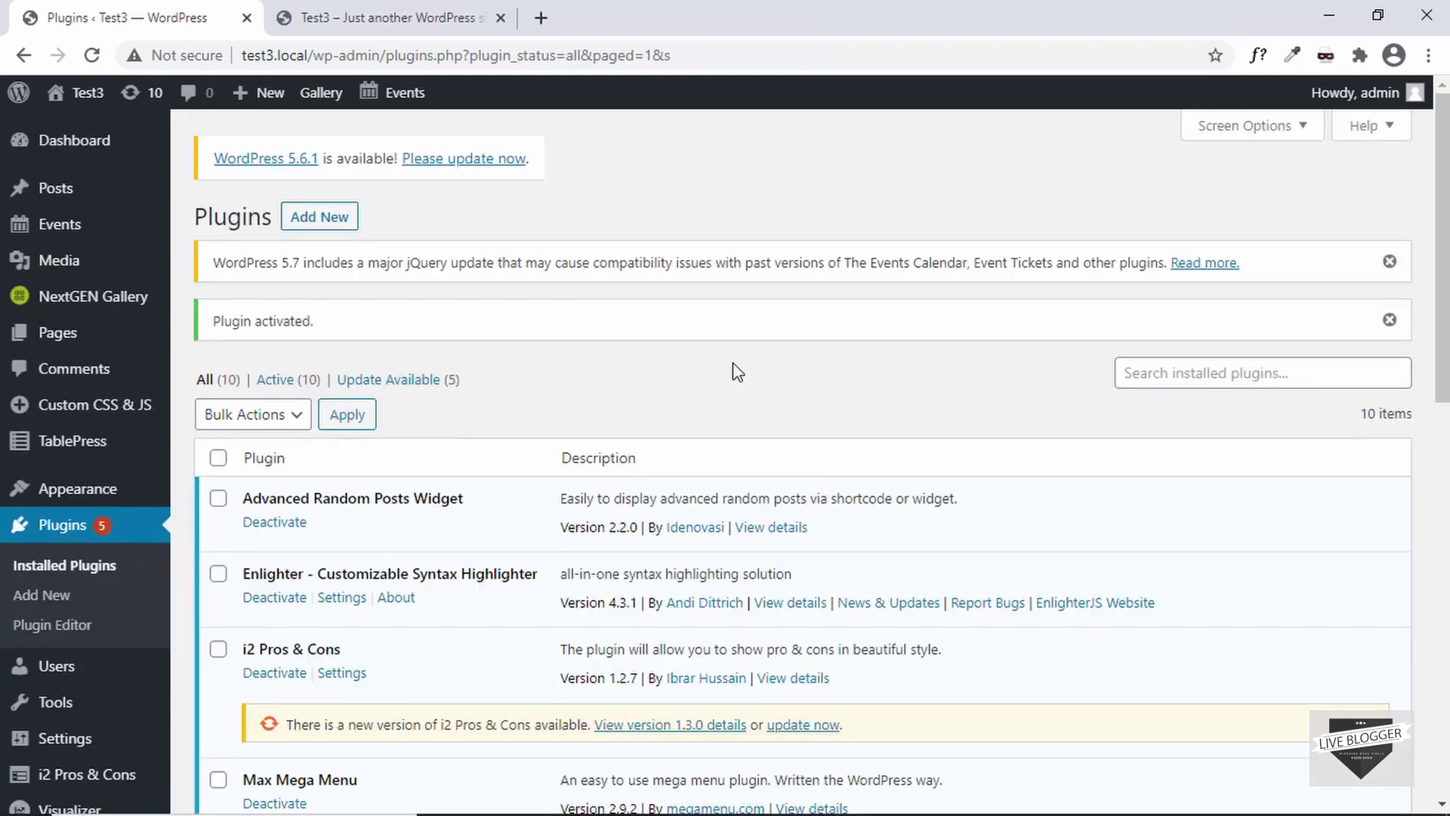
- Look over the admin options of the Mega Menu plugin, such as Menu Locations, Menu Themes and General Settings
scroll(468, 483, "down", 1)
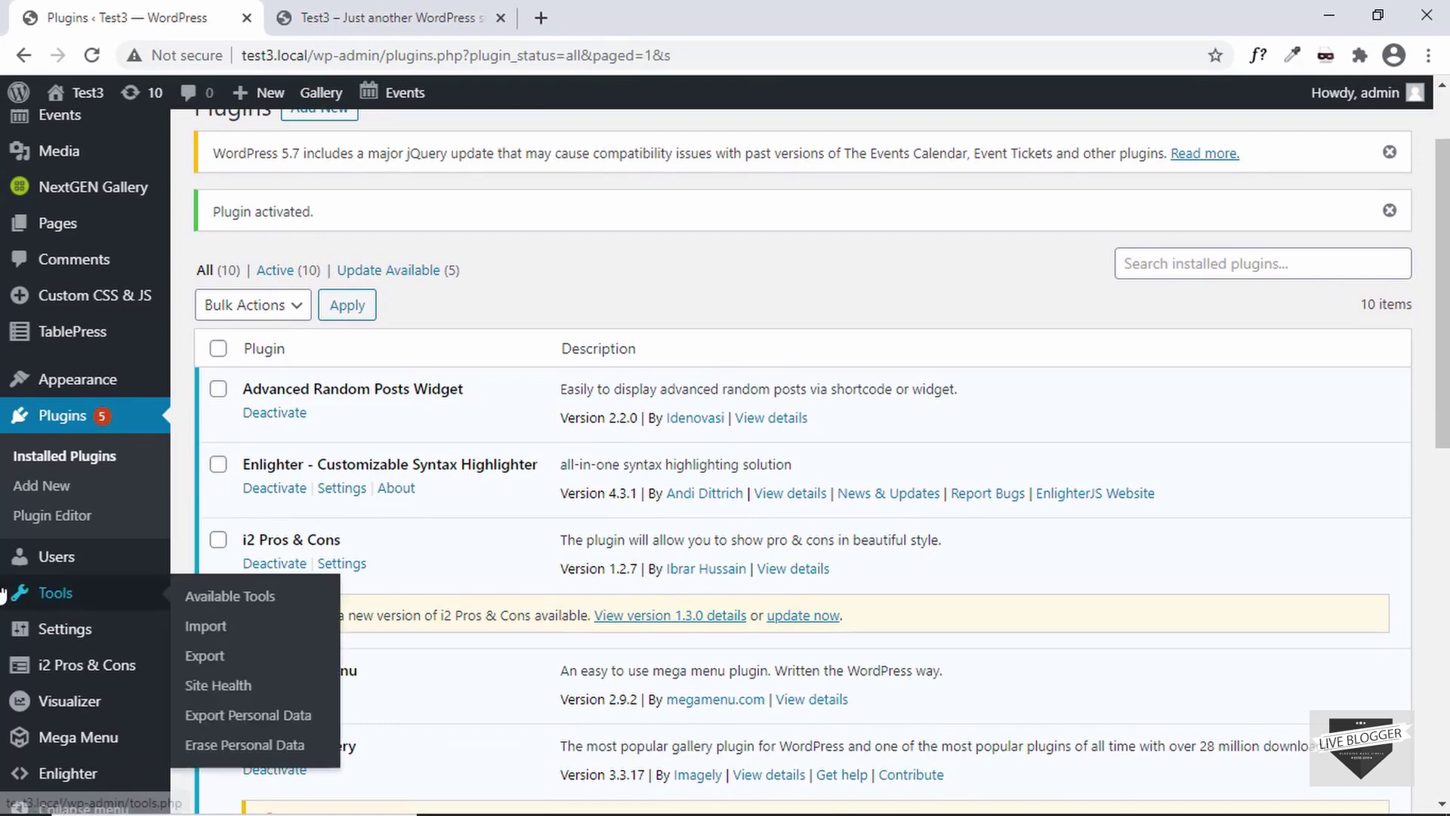
scroll(323, 434, "down", 1)
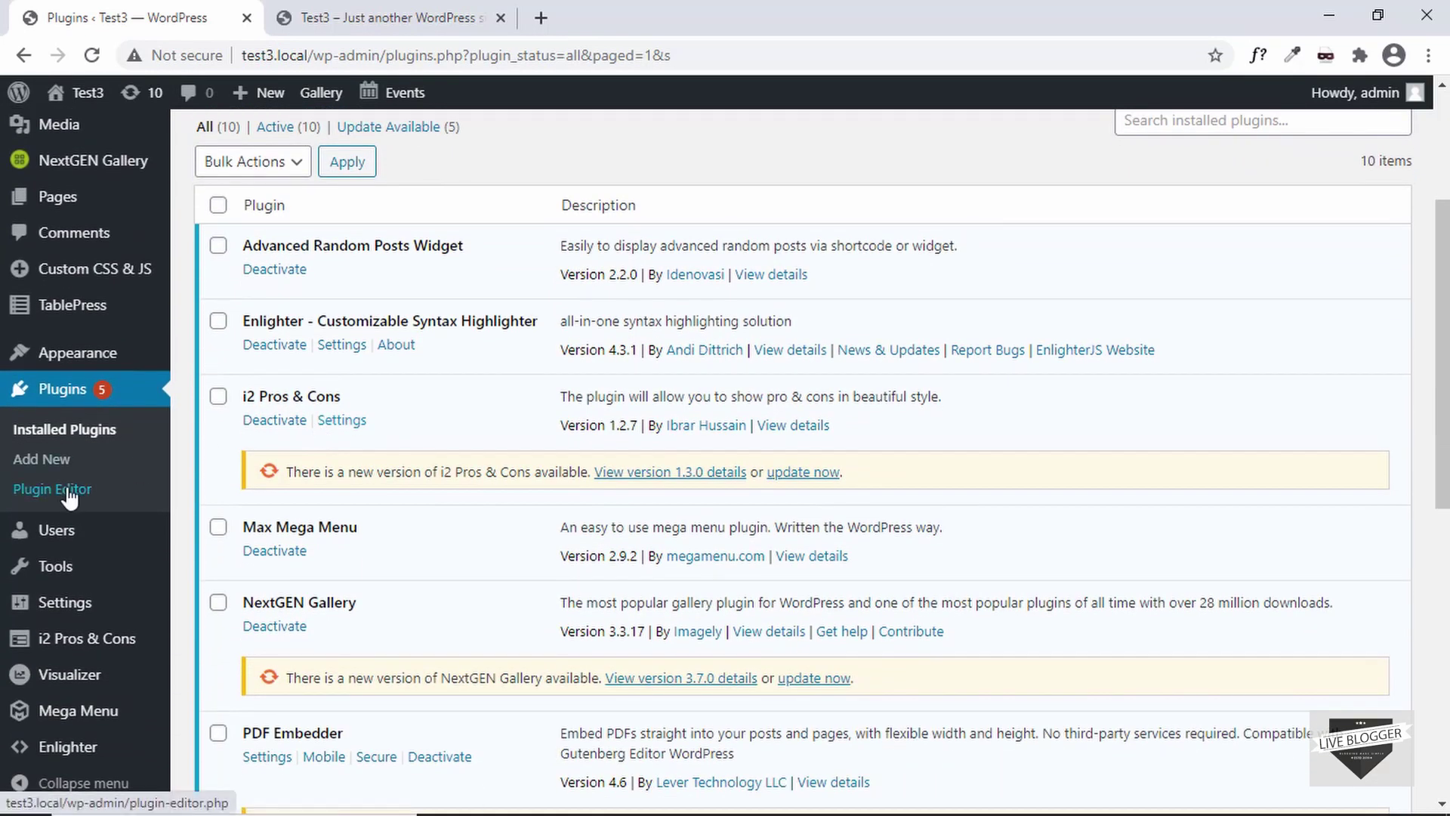
scroll(67, 529, "down", 2)
mouse_move(61, 721)
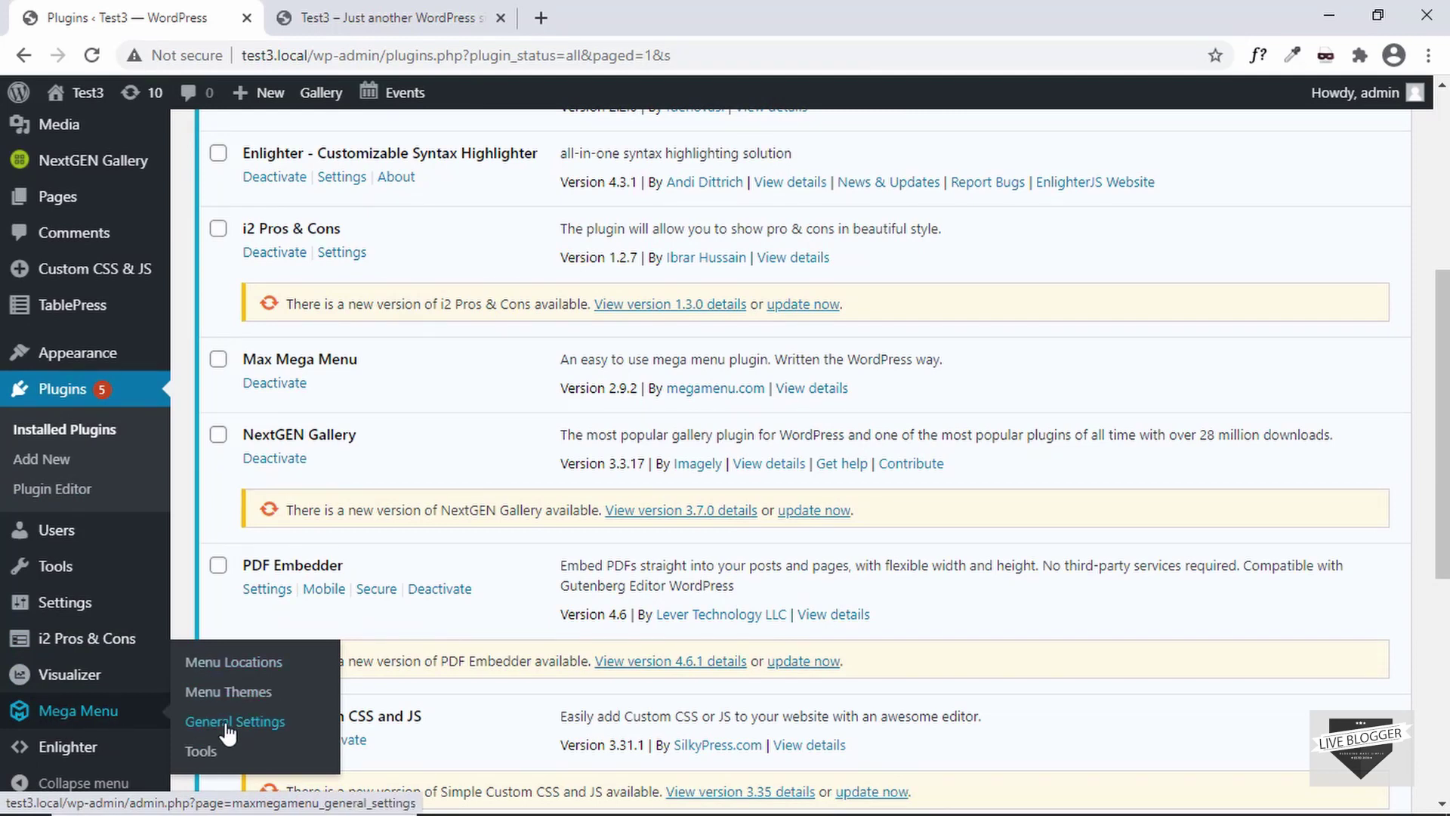
scroll(61, 684, "up", 2)
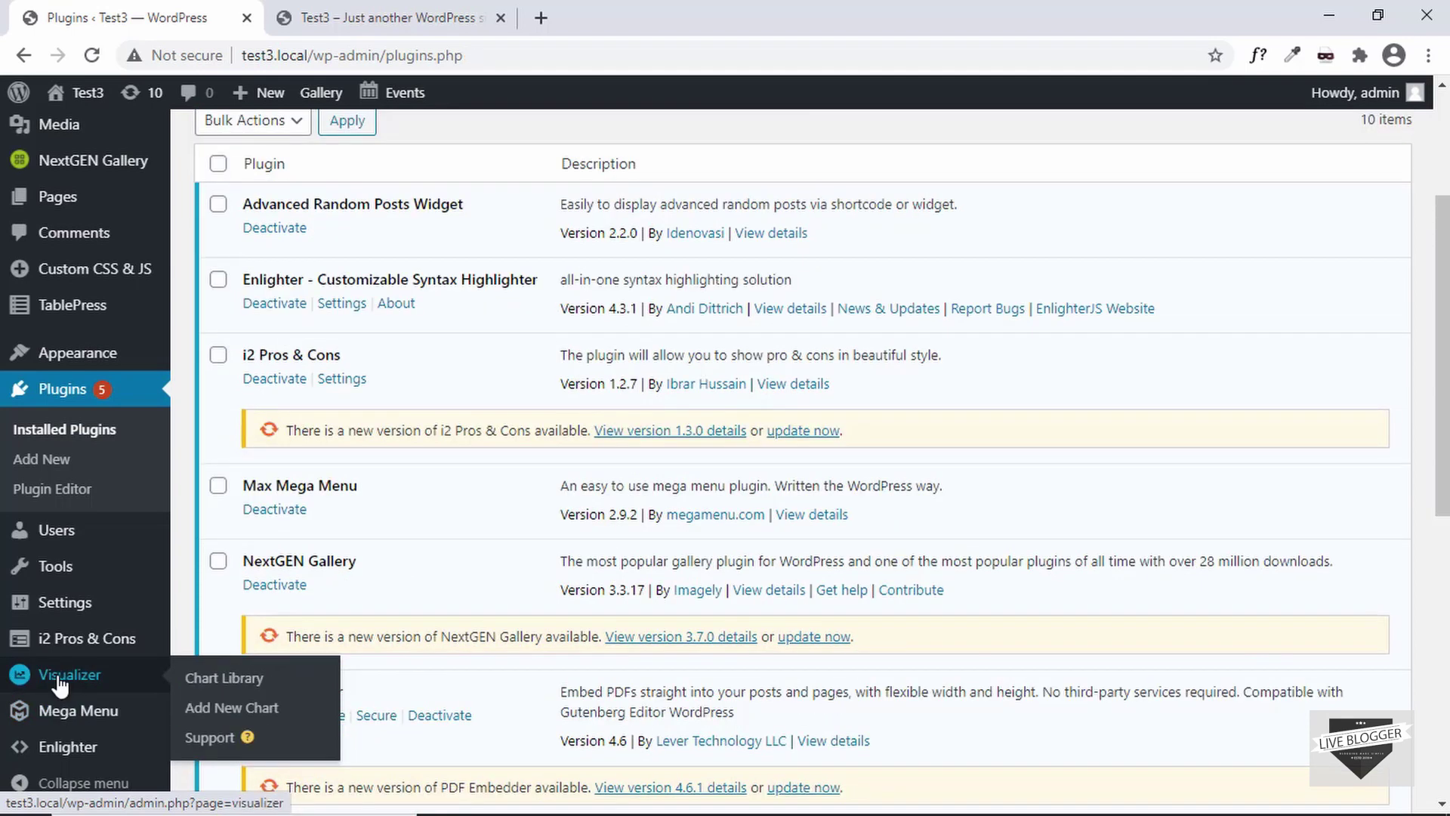
scroll(60, 685, "up", 3)
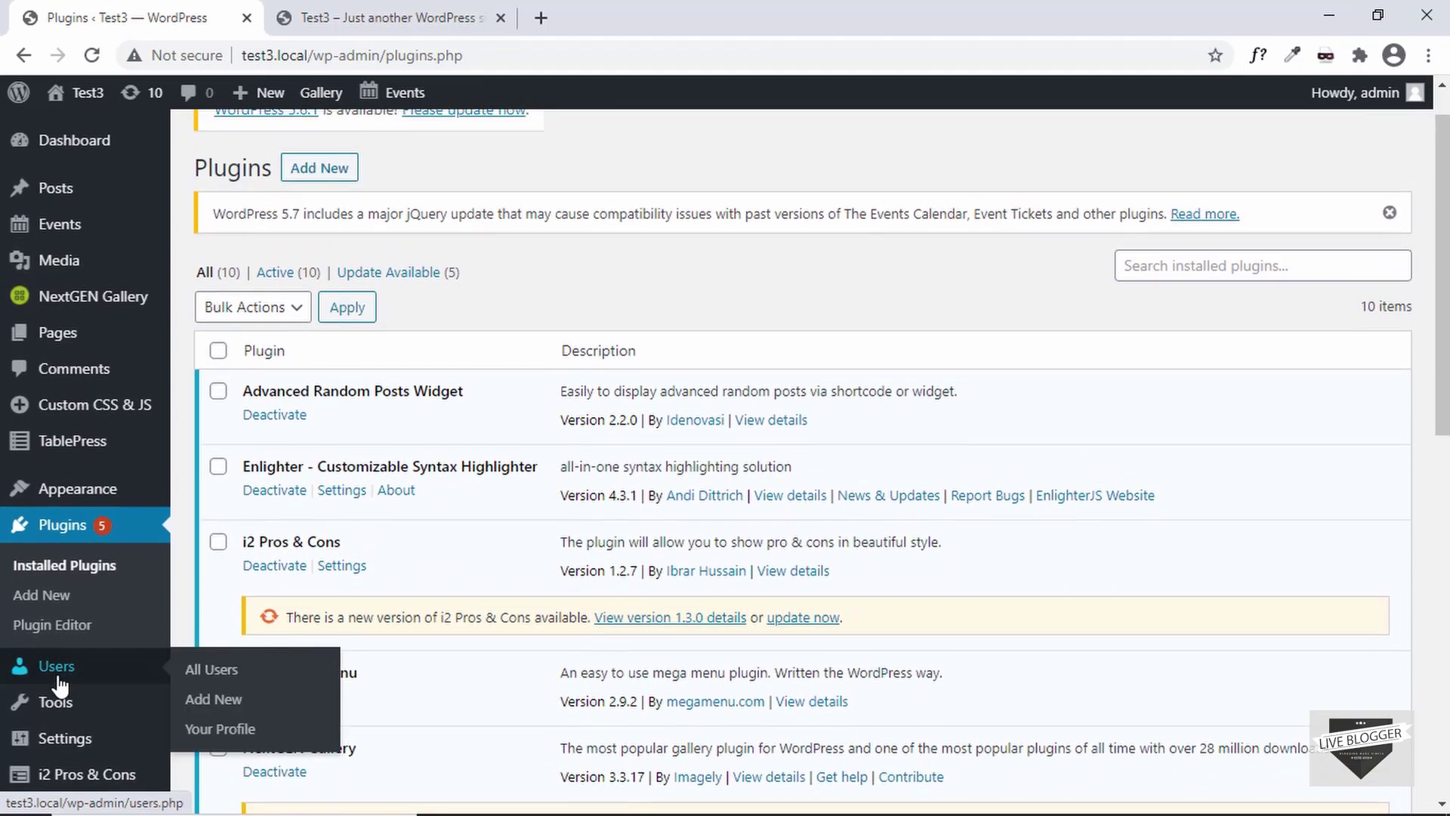
- Create a new navigation menu named "Advanced Navmenu" and check the list of menus available for editing
mouse_move(90, 494)
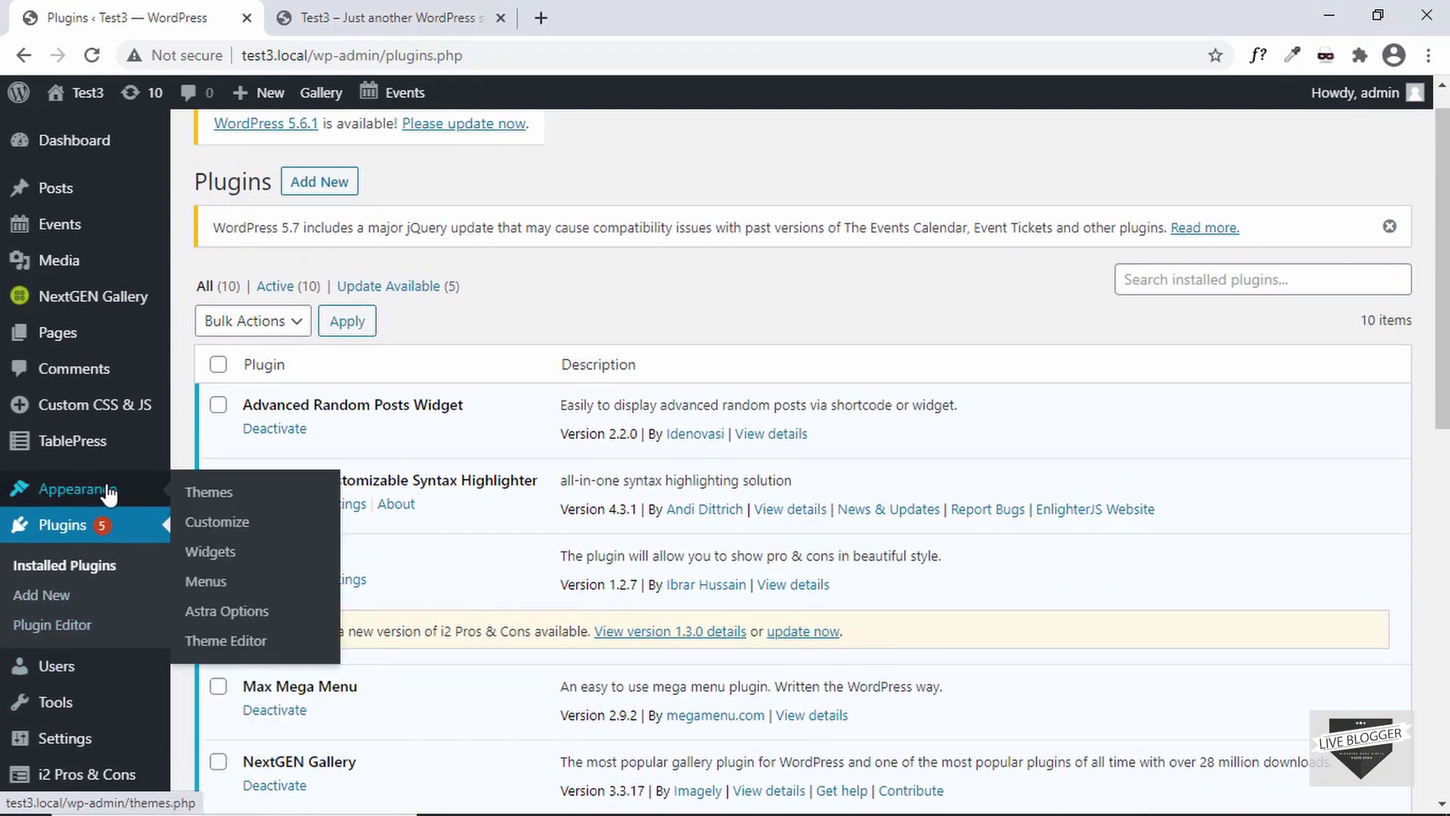
left_click(218, 588)
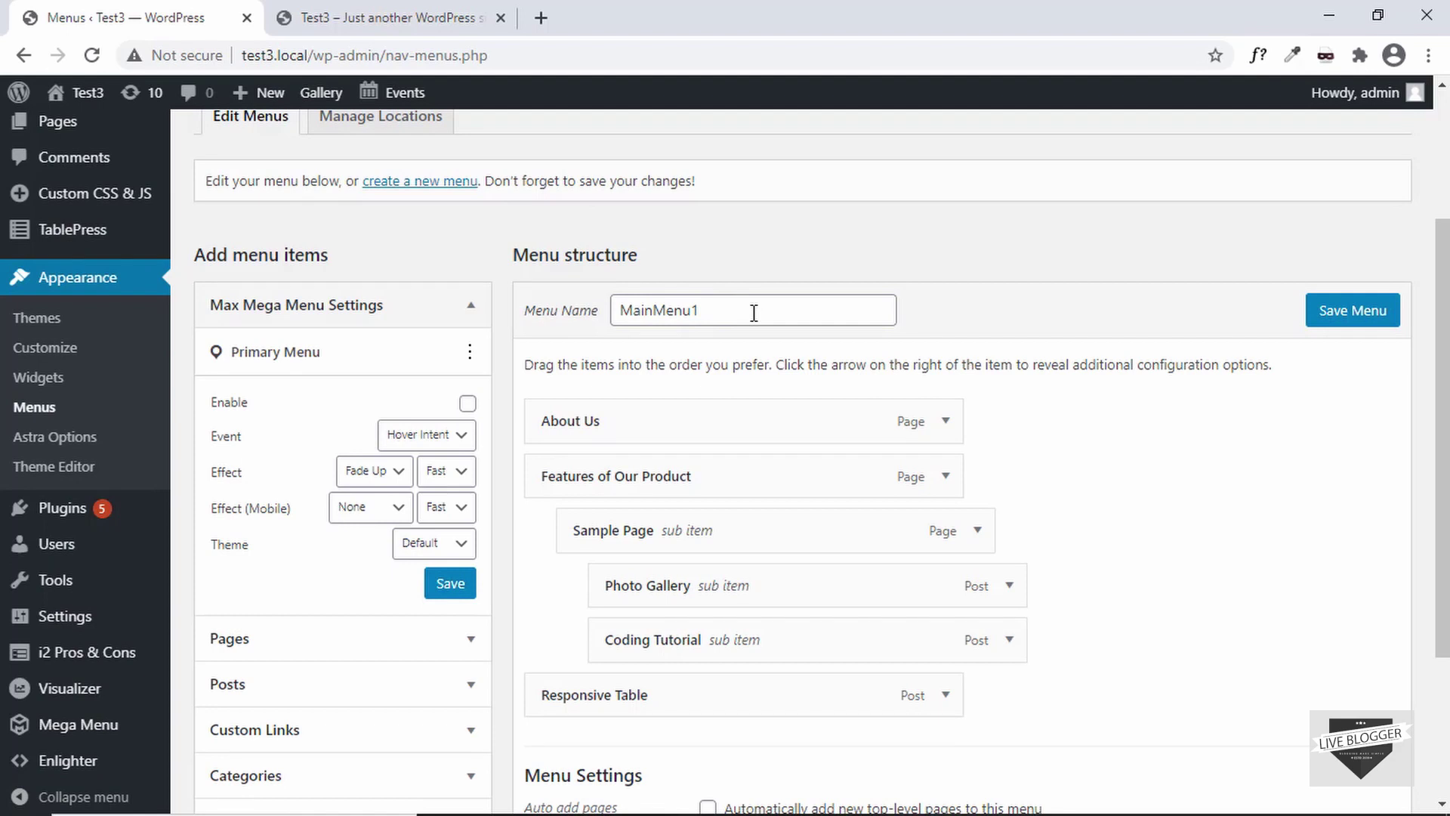
scroll(754, 313, "down", 3)
scroll(753, 312, "up", 4)
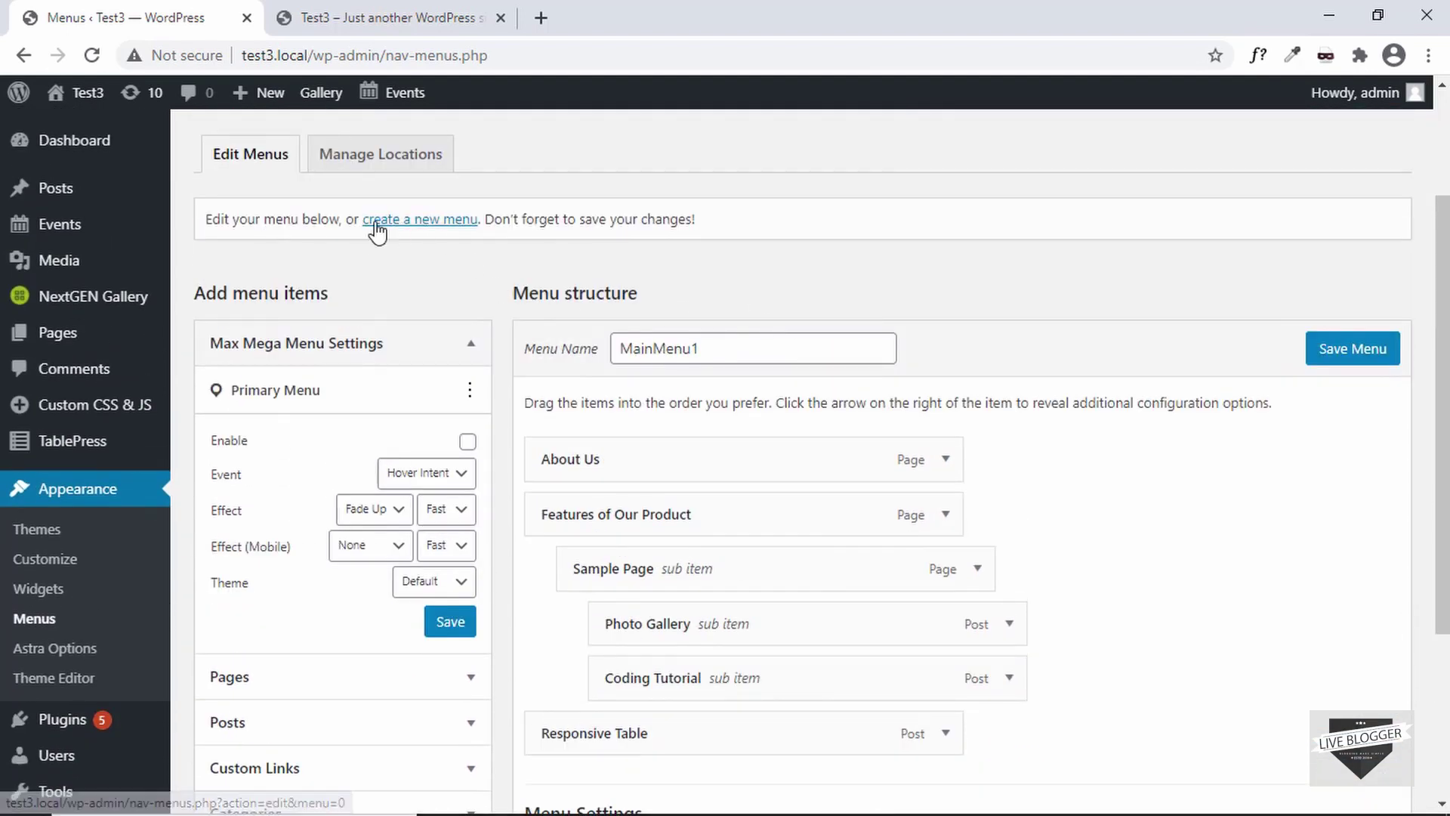
left_click(419, 223)
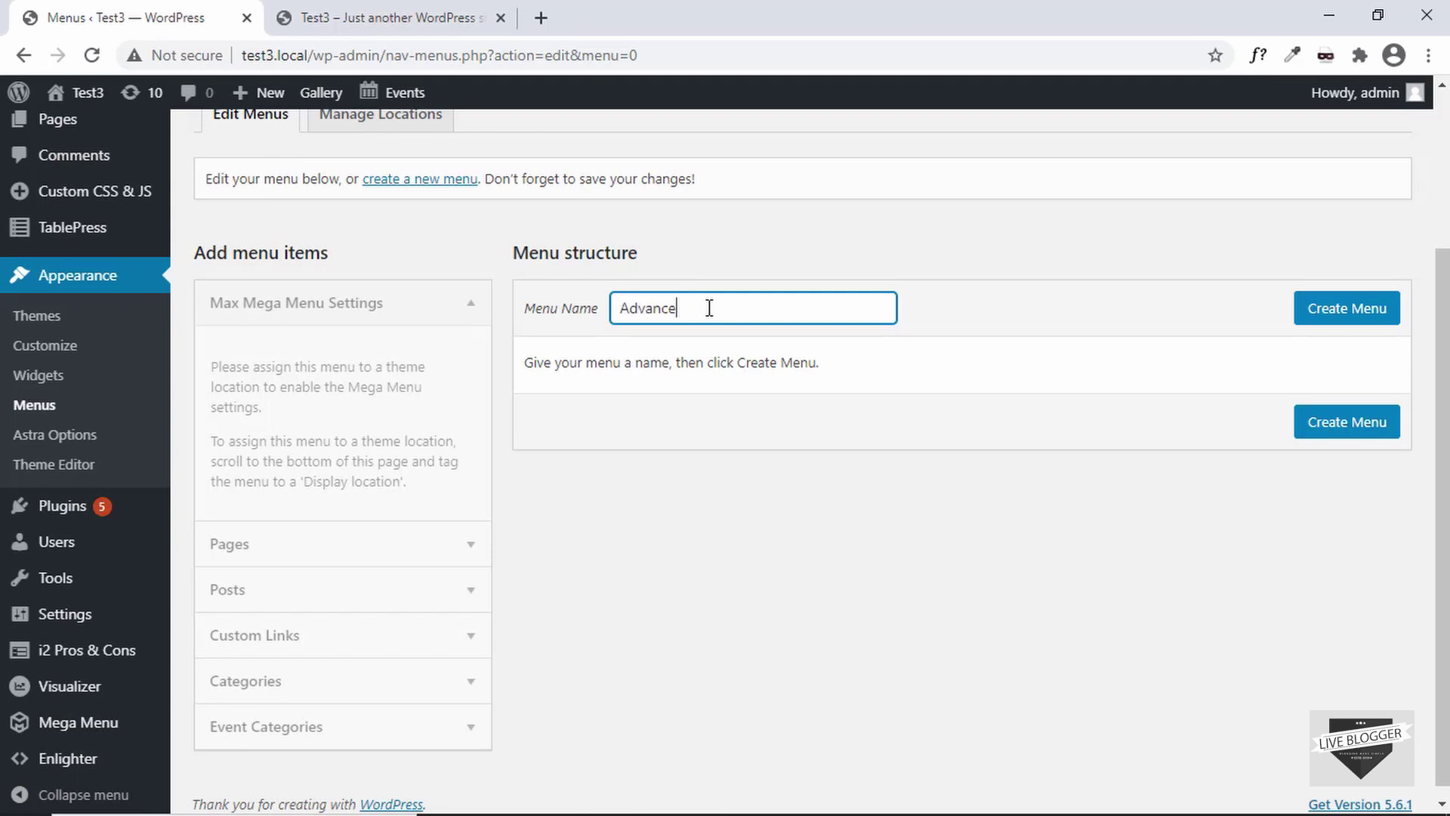
type("Advanced Nav menu")
left_click(1340, 313)
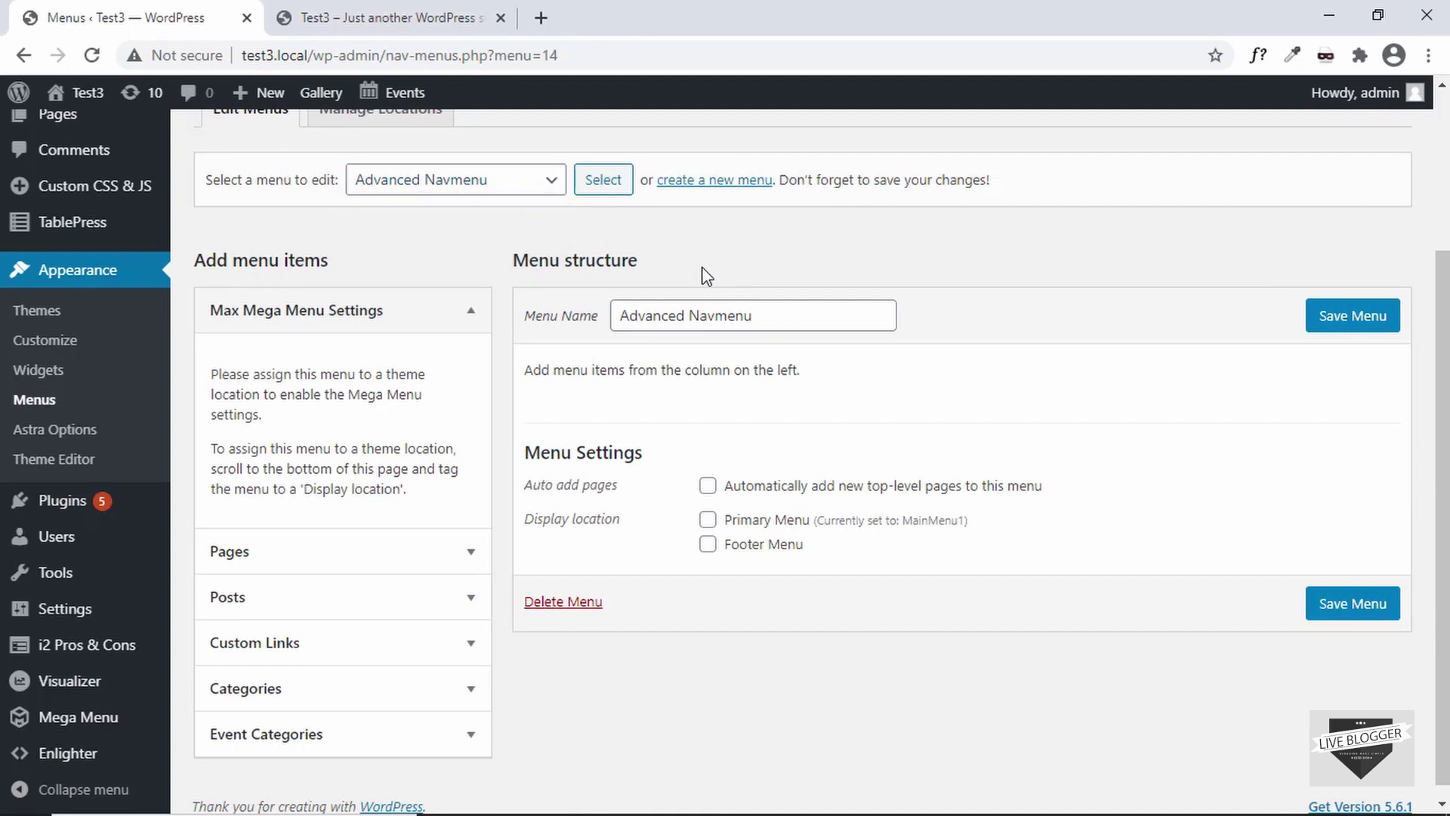
left_click(529, 187)
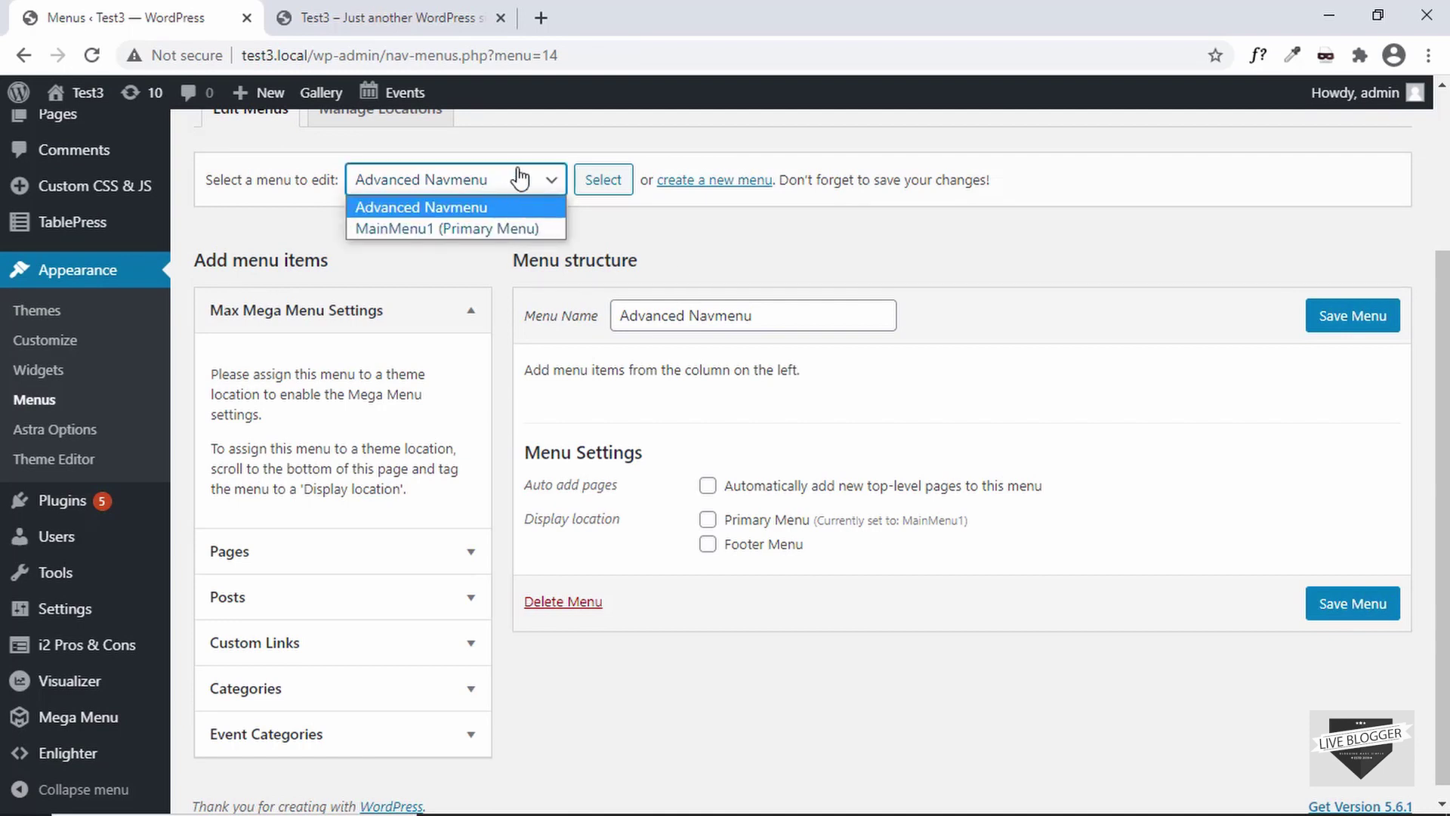
left_click(662, 247)
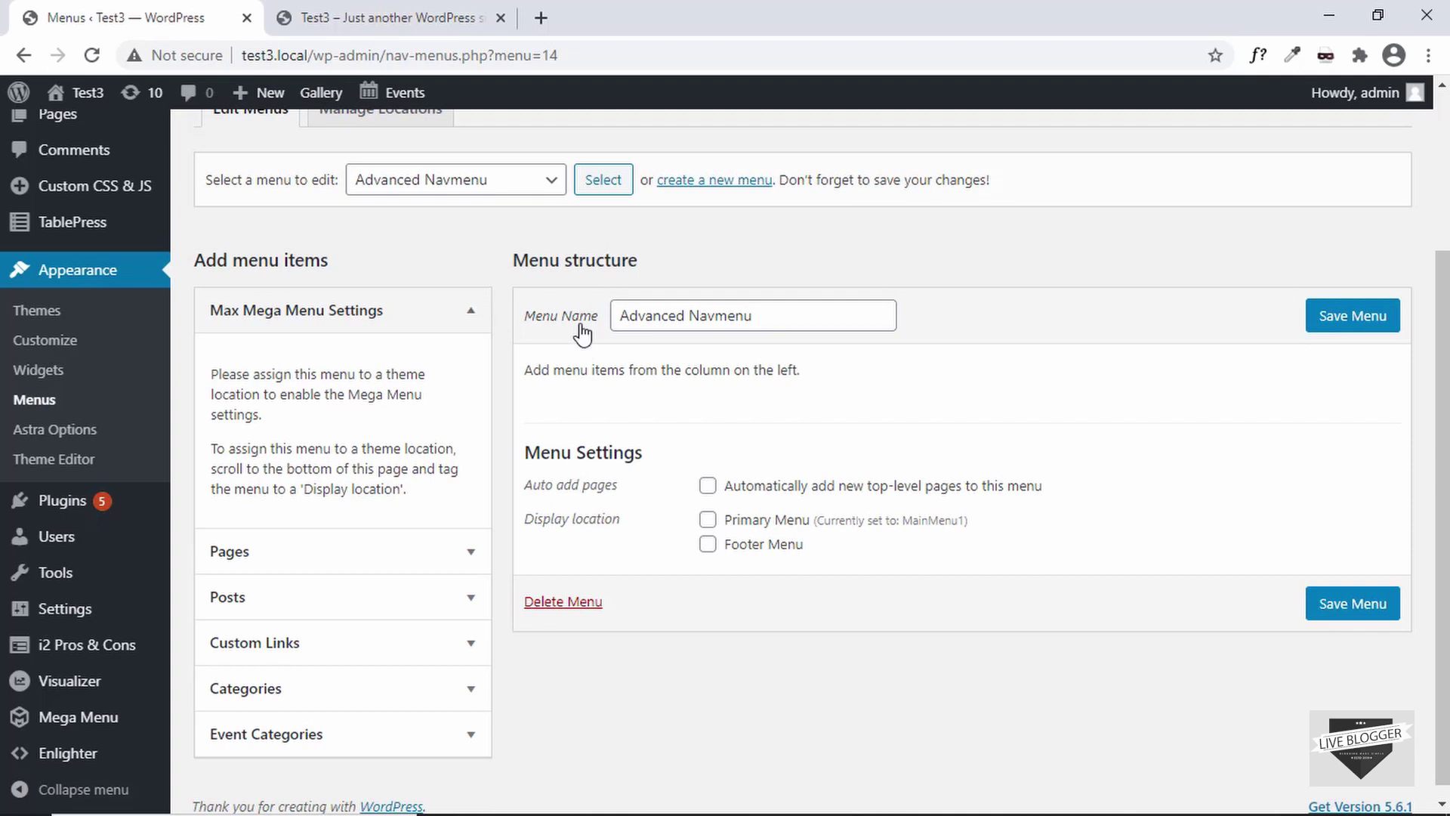
- Add the pages About Us, Features of Our Product and Sample Page to the Advanced Navmenu menu
scroll(600, 355, "down", 1)
scroll(647, 445, "up", 2)
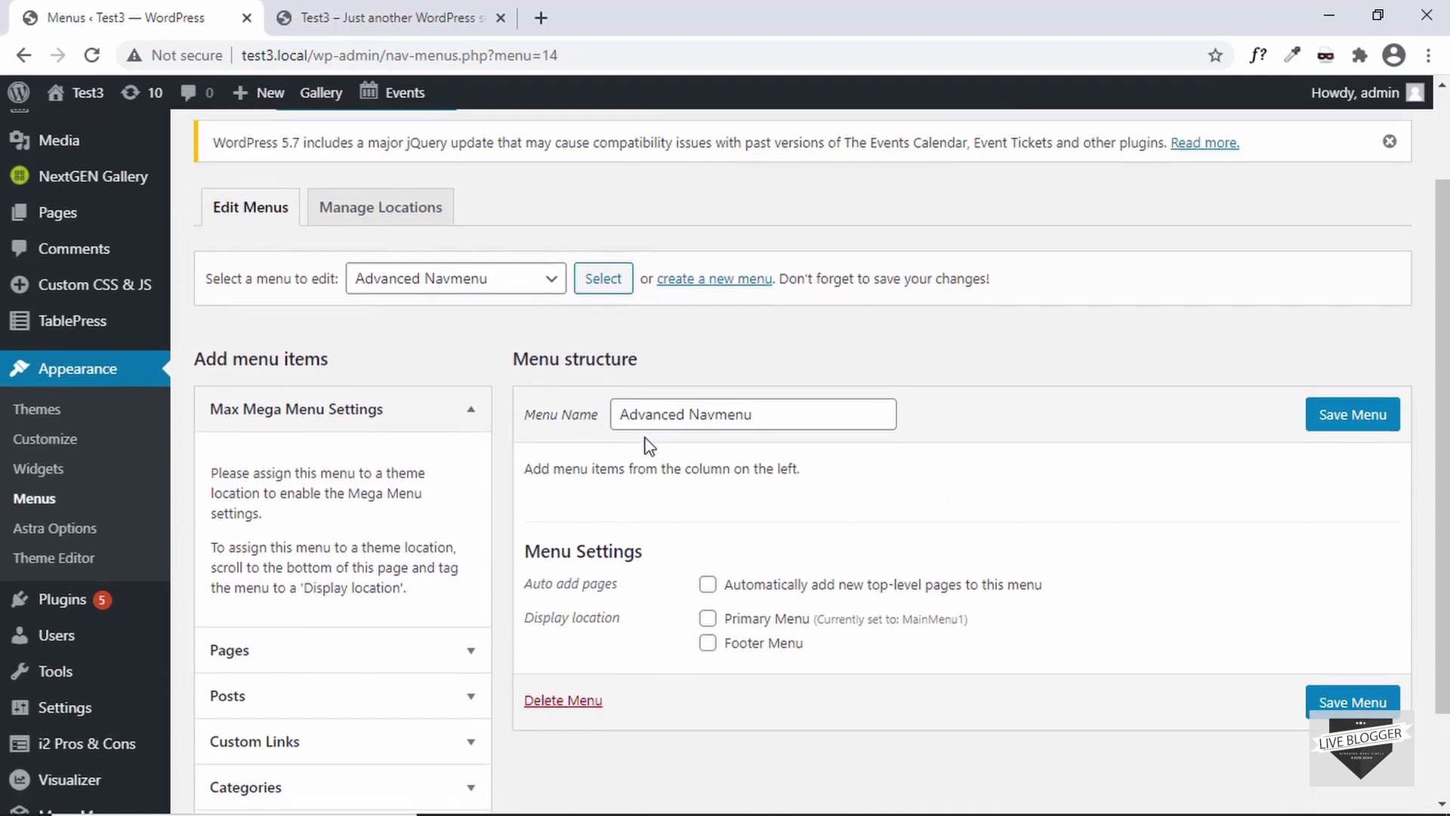
scroll(613, 466, "down", 1)
scroll(500, 502, "down", 1)
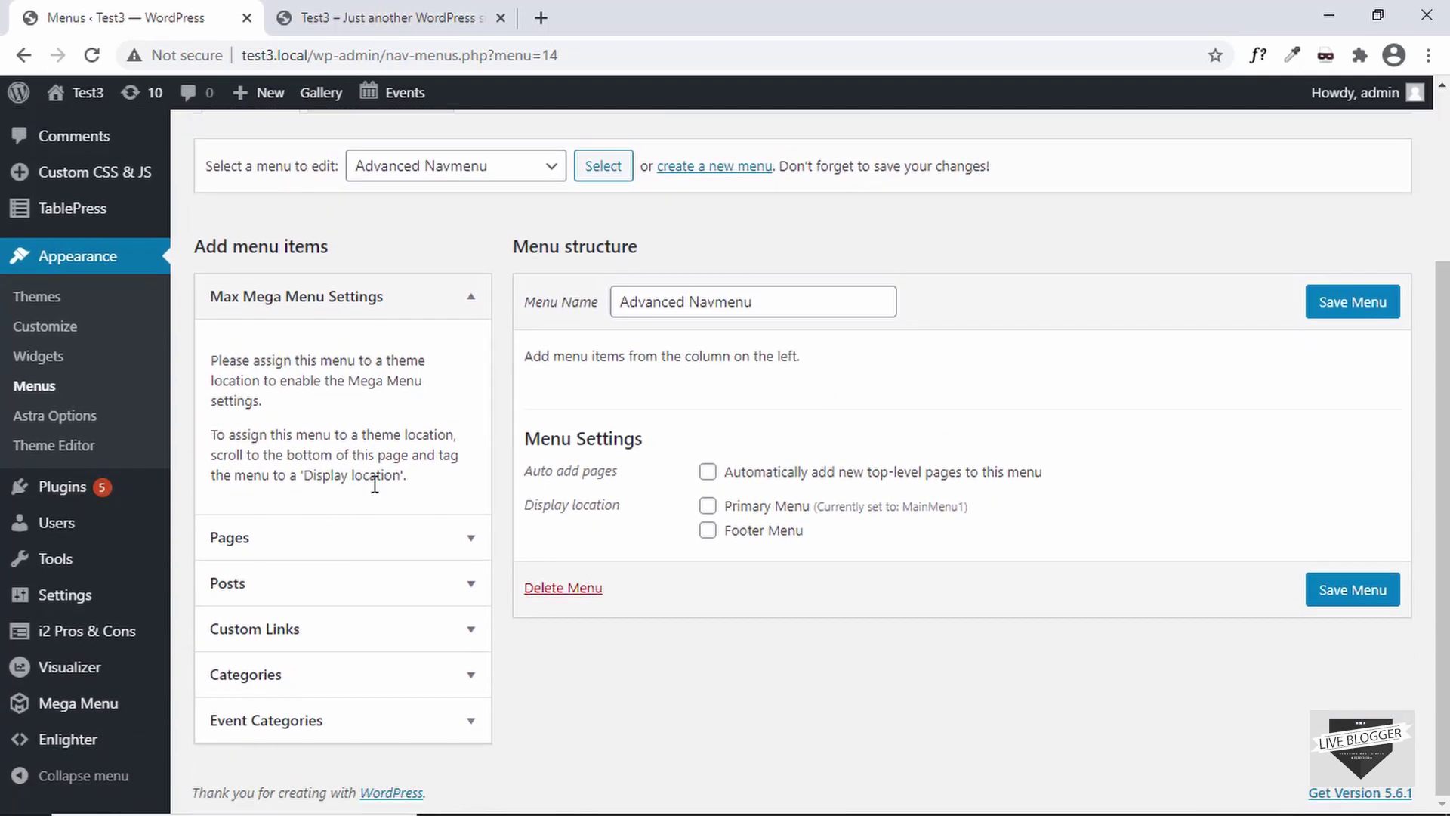
left_click(341, 556)
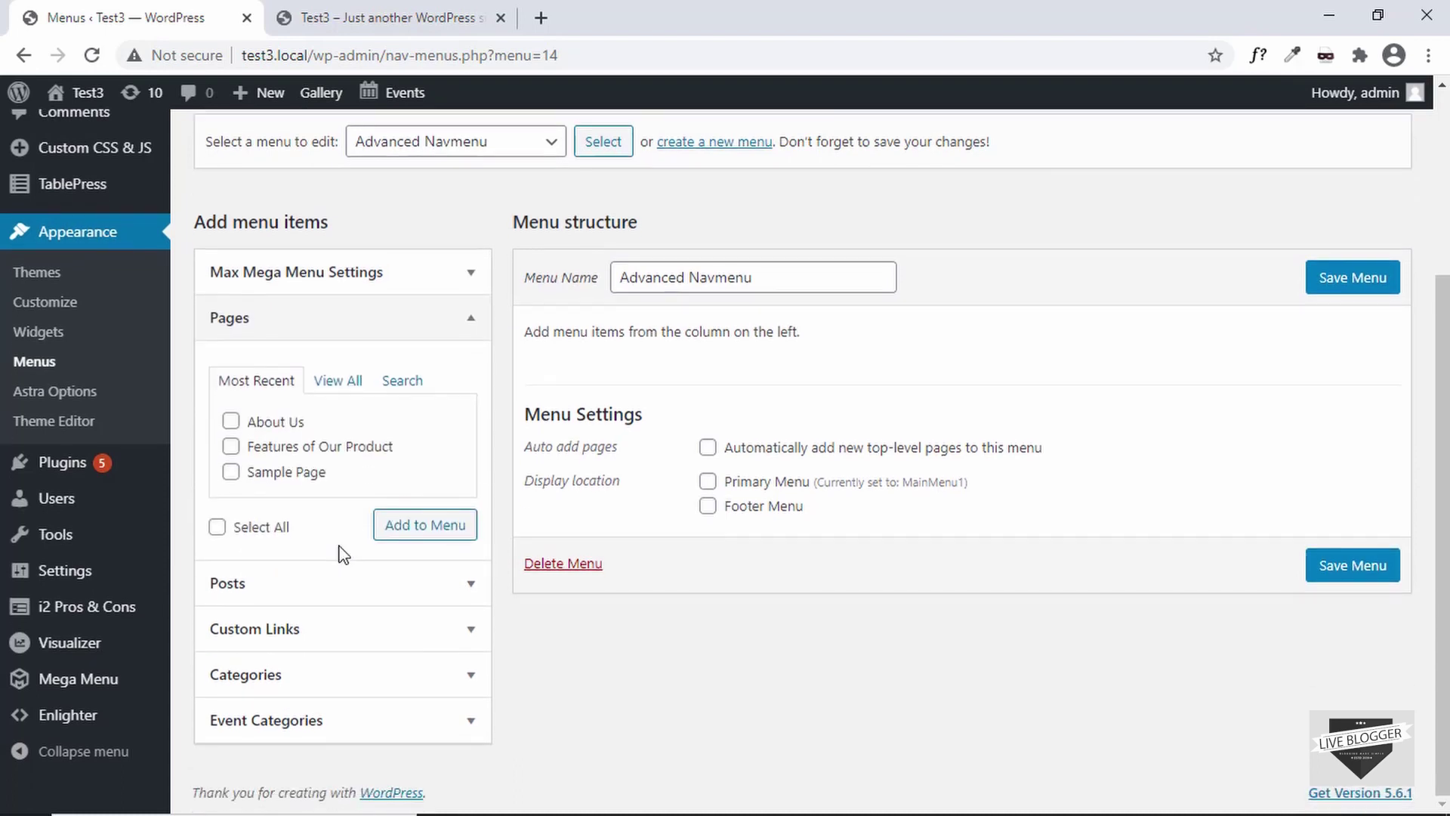
left_click(260, 424)
left_click(261, 449)
left_click(261, 473)
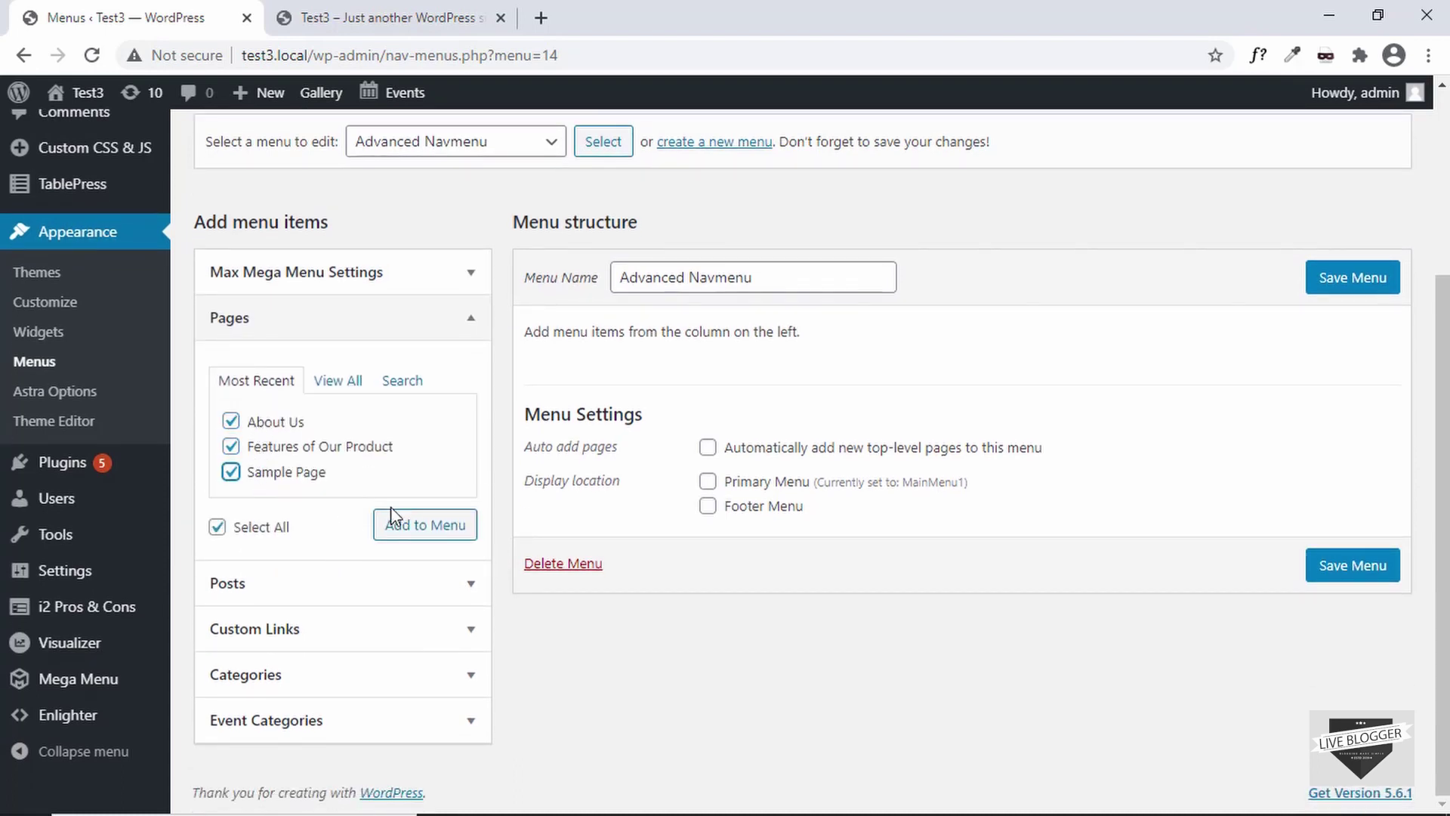
left_click(438, 530)
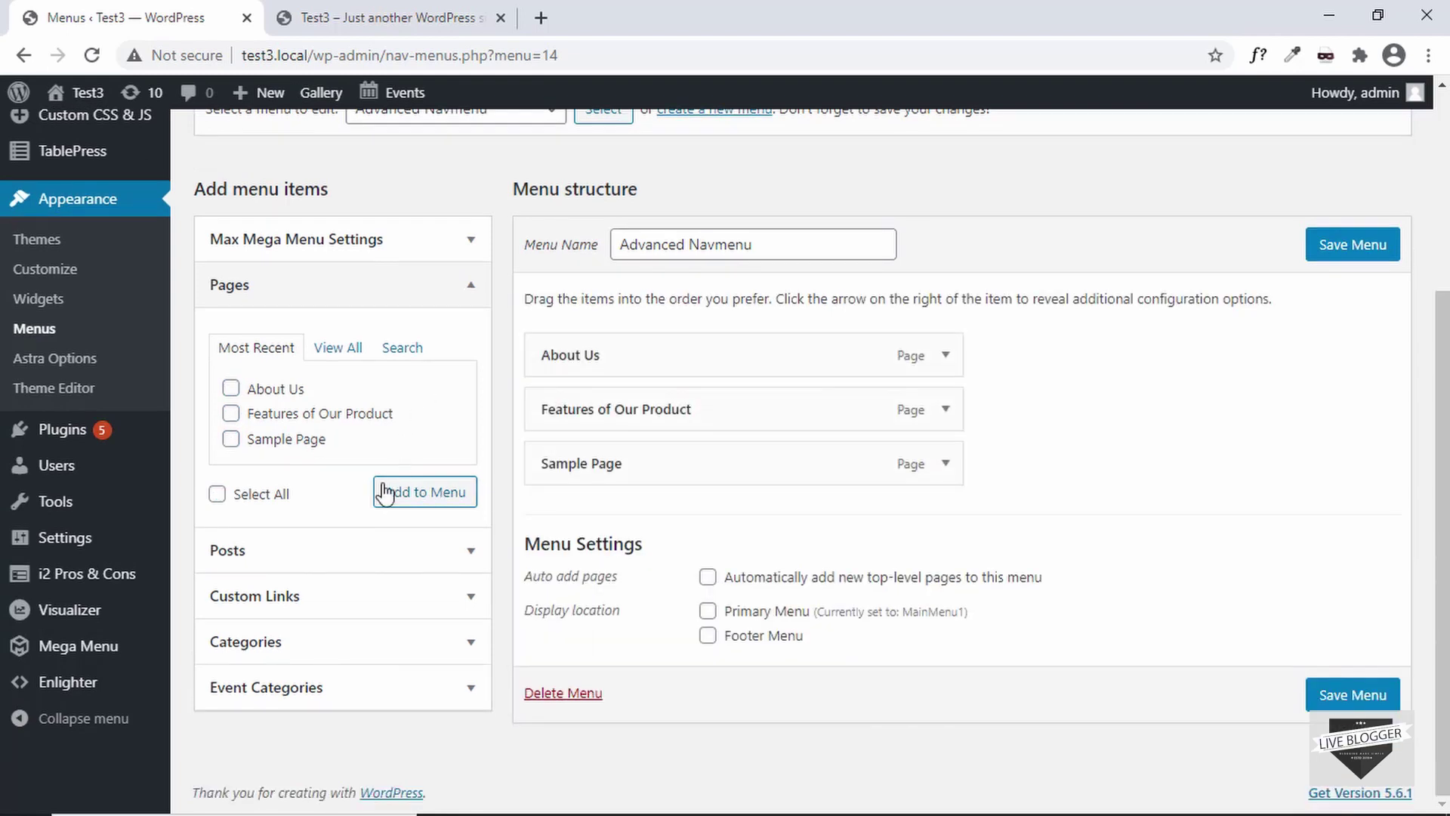
- Add the posts Review of The Product and Responsive Table to the Advanced Navmenu menu
left_click(372, 555)
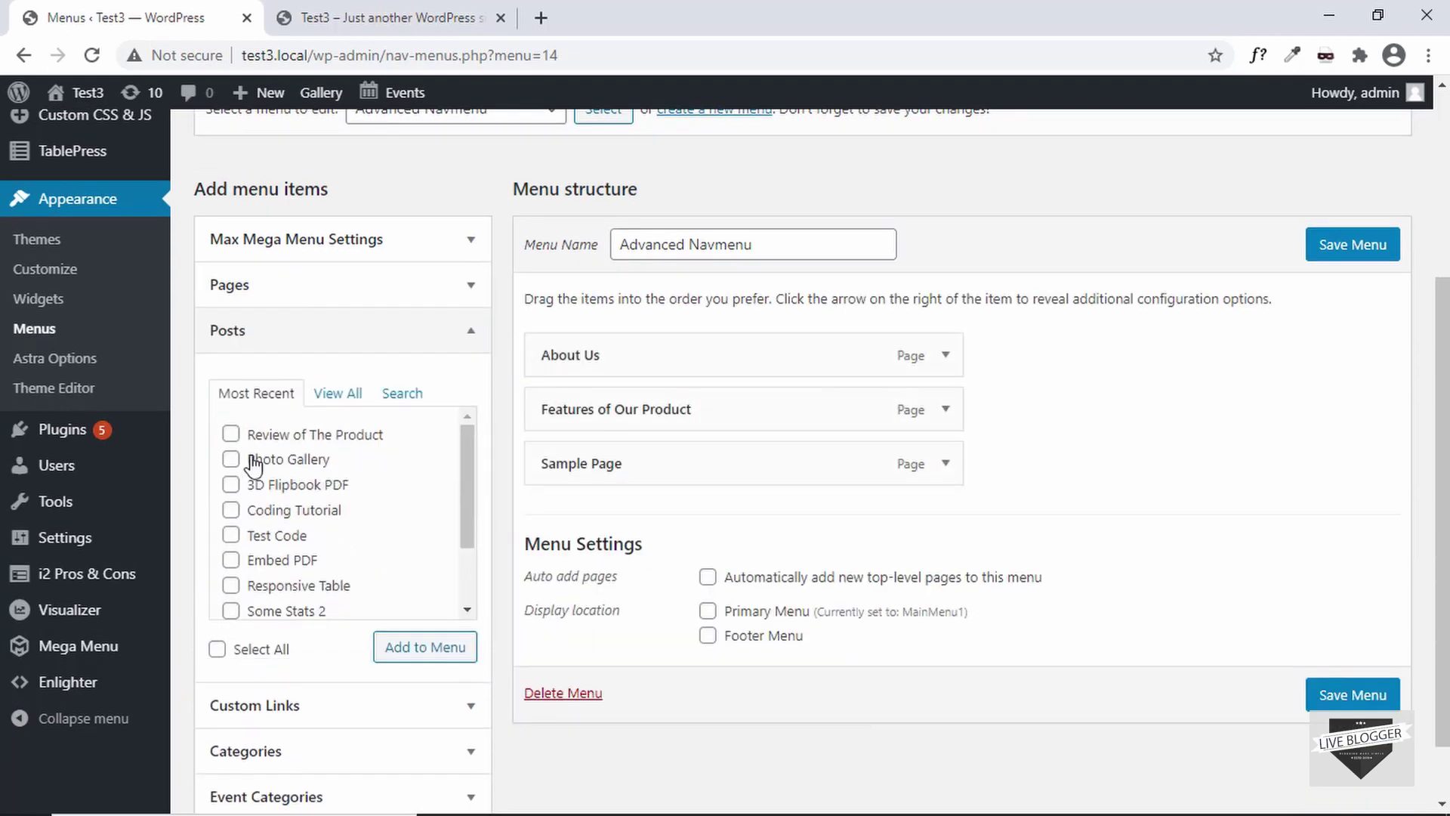
left_click(301, 435)
scroll(294, 529, "down", 2)
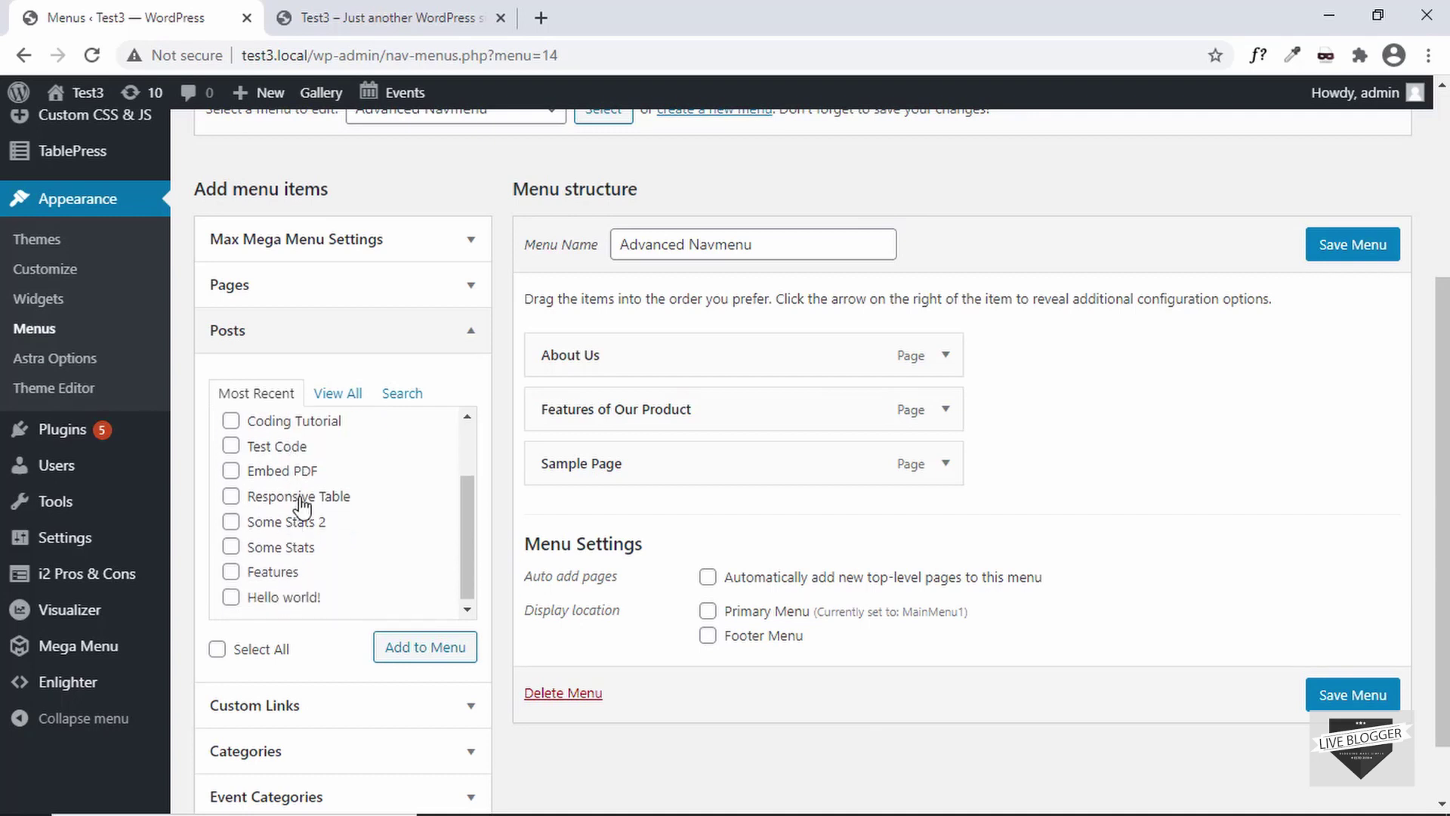
left_click(302, 501)
left_click(419, 651)
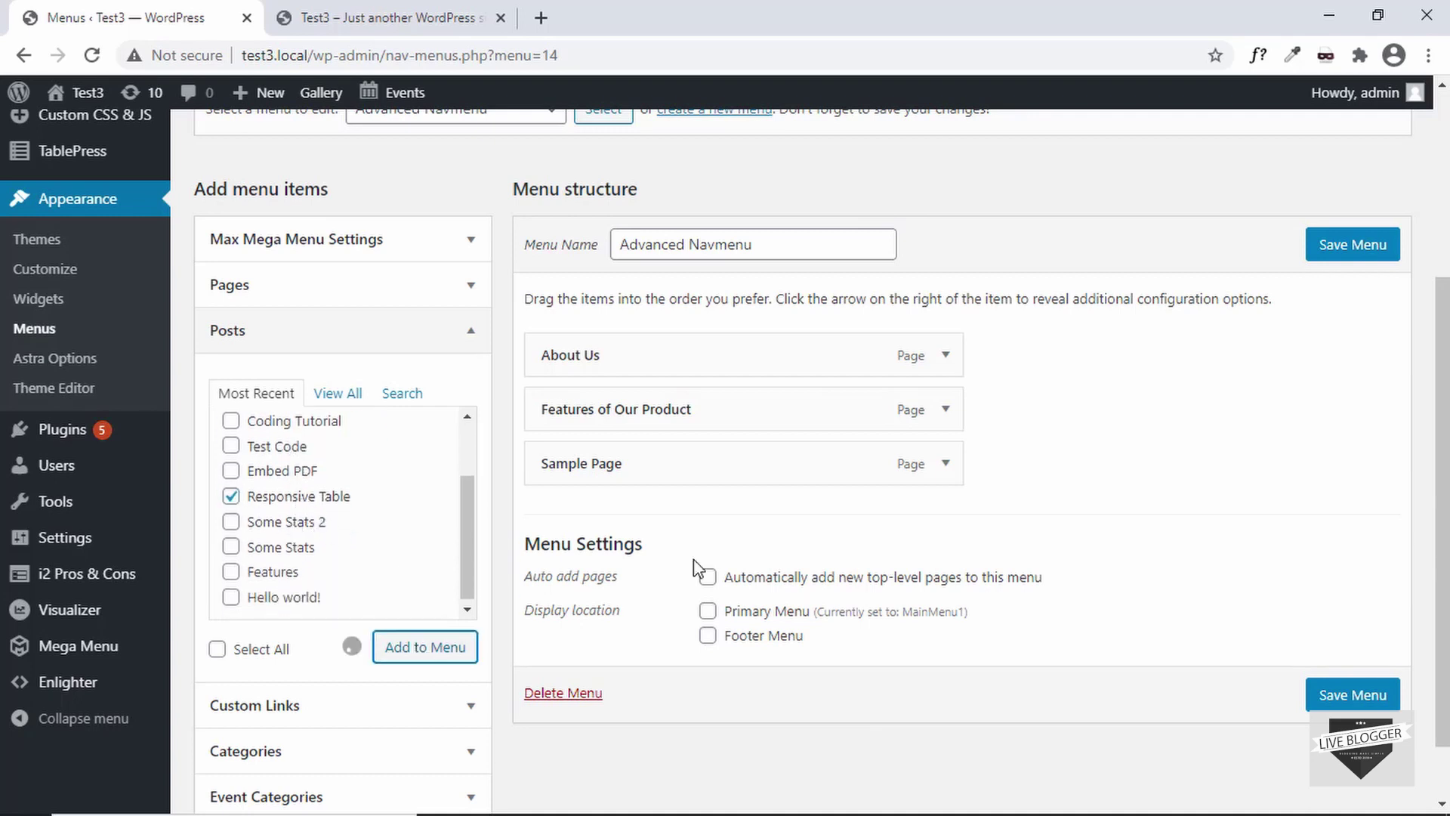
scroll(1056, 465, "up", 1)
scroll(1054, 463, "up", 1)
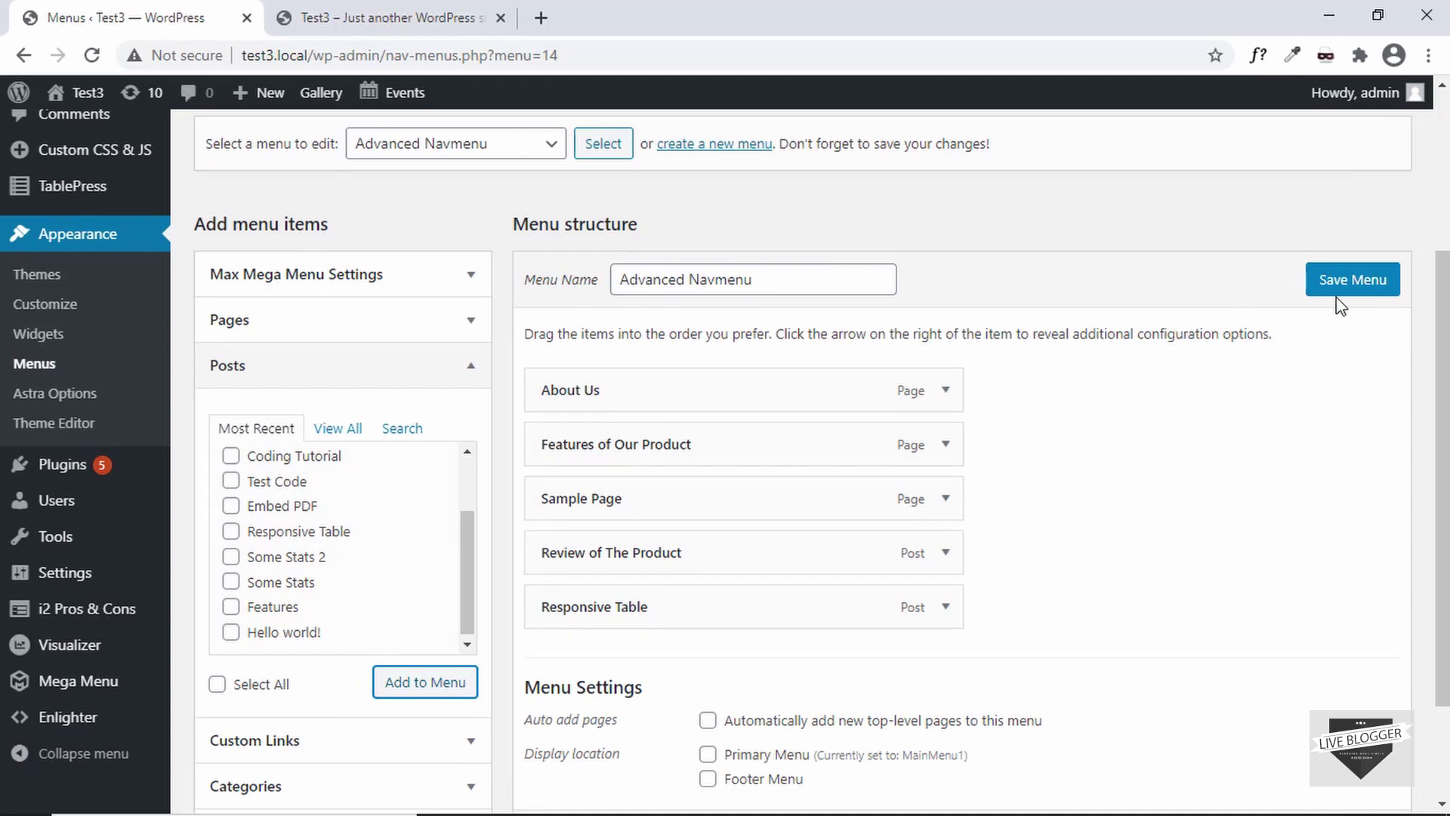
- Assign the Advanced Navmenu menu to the Primary Menu display location and save the menu
scroll(1125, 380, "down", 2)
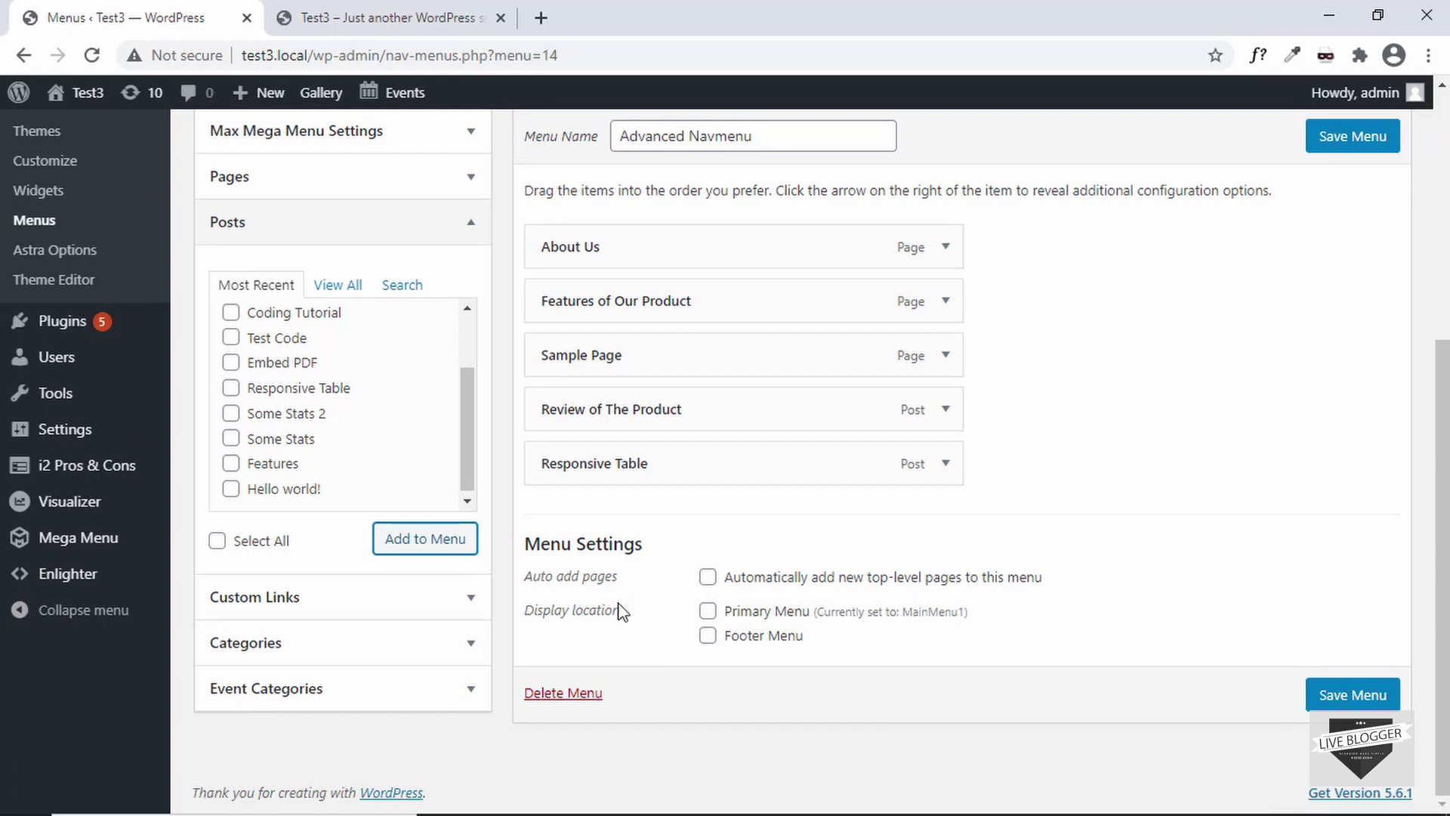
left_click(707, 614)
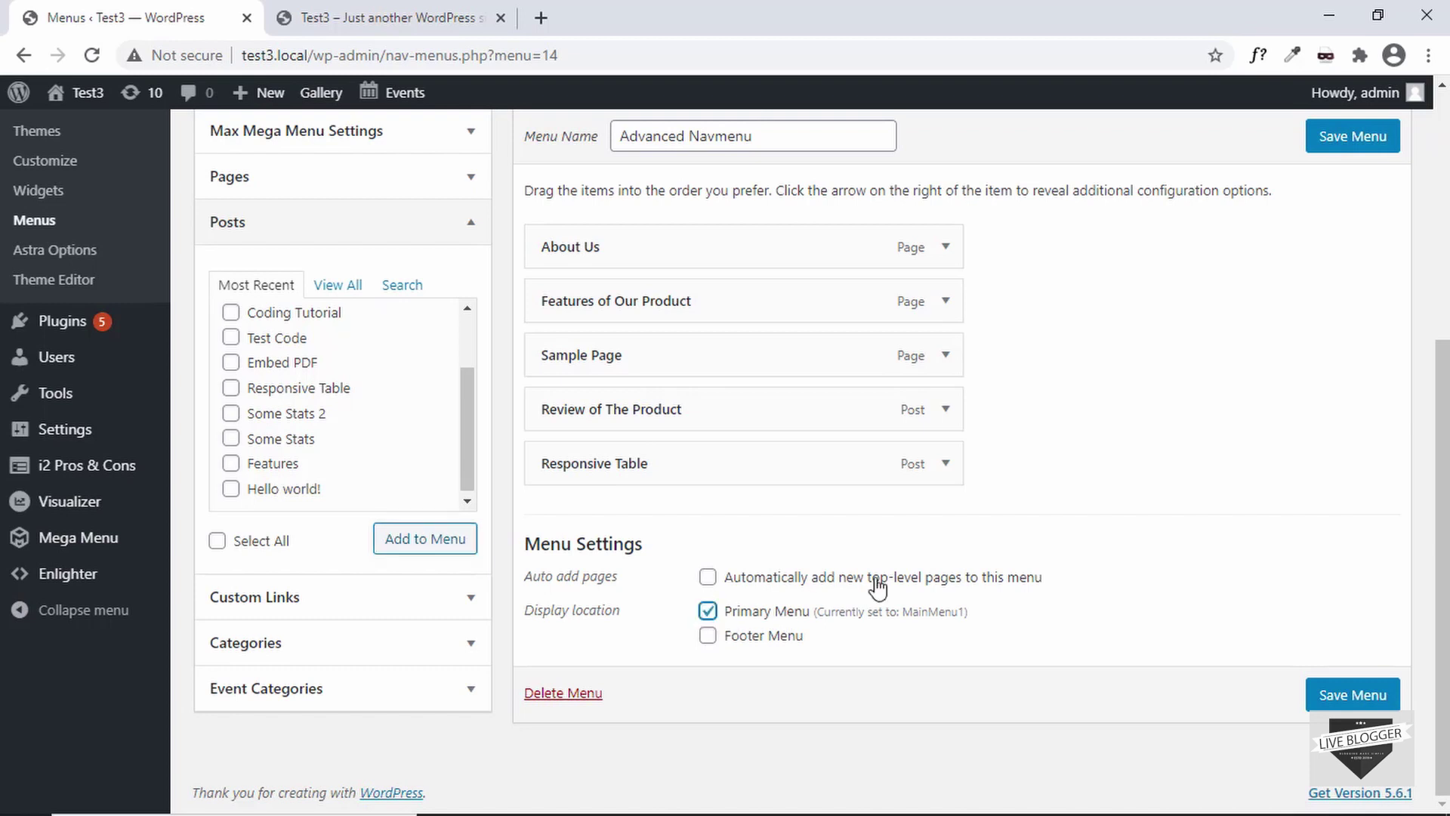
scroll(1297, 334, "up", 2)
left_click(1346, 273)
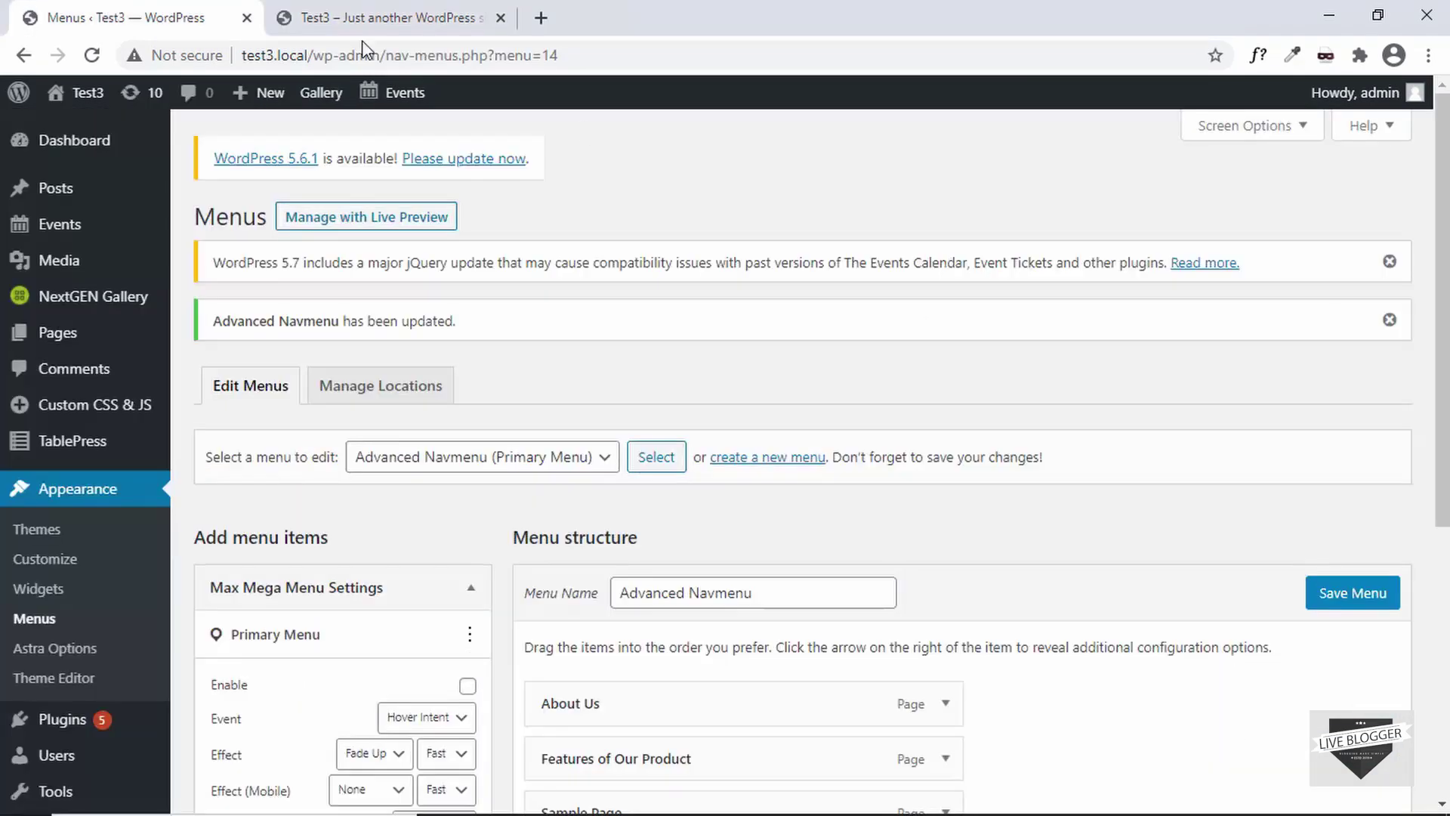
- Reload the site's front page to check its navigation menu, and return to the menu editor
left_click(444, 20)
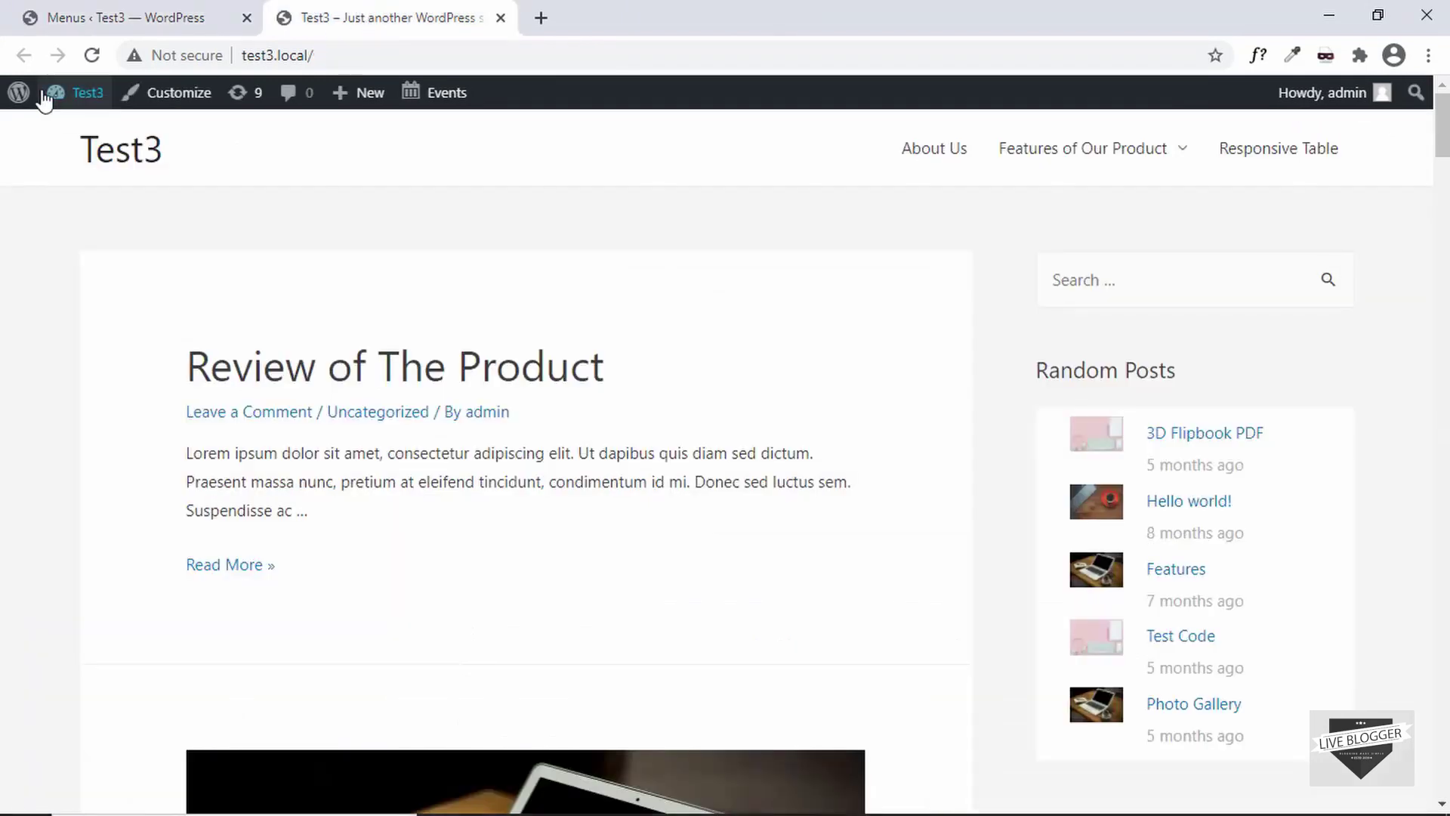
left_click(93, 54)
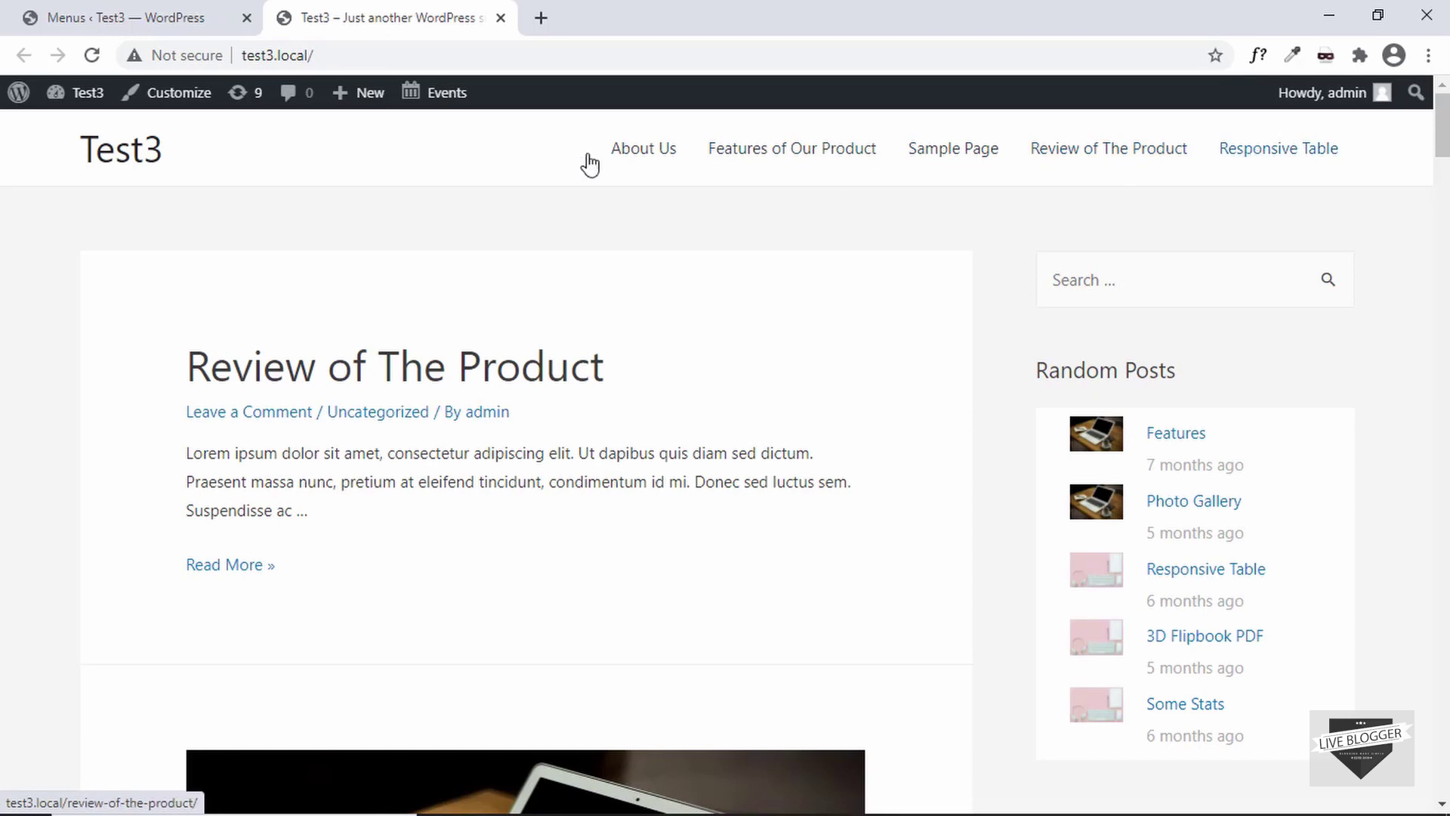
left_click(114, 11)
left_click(301, 17)
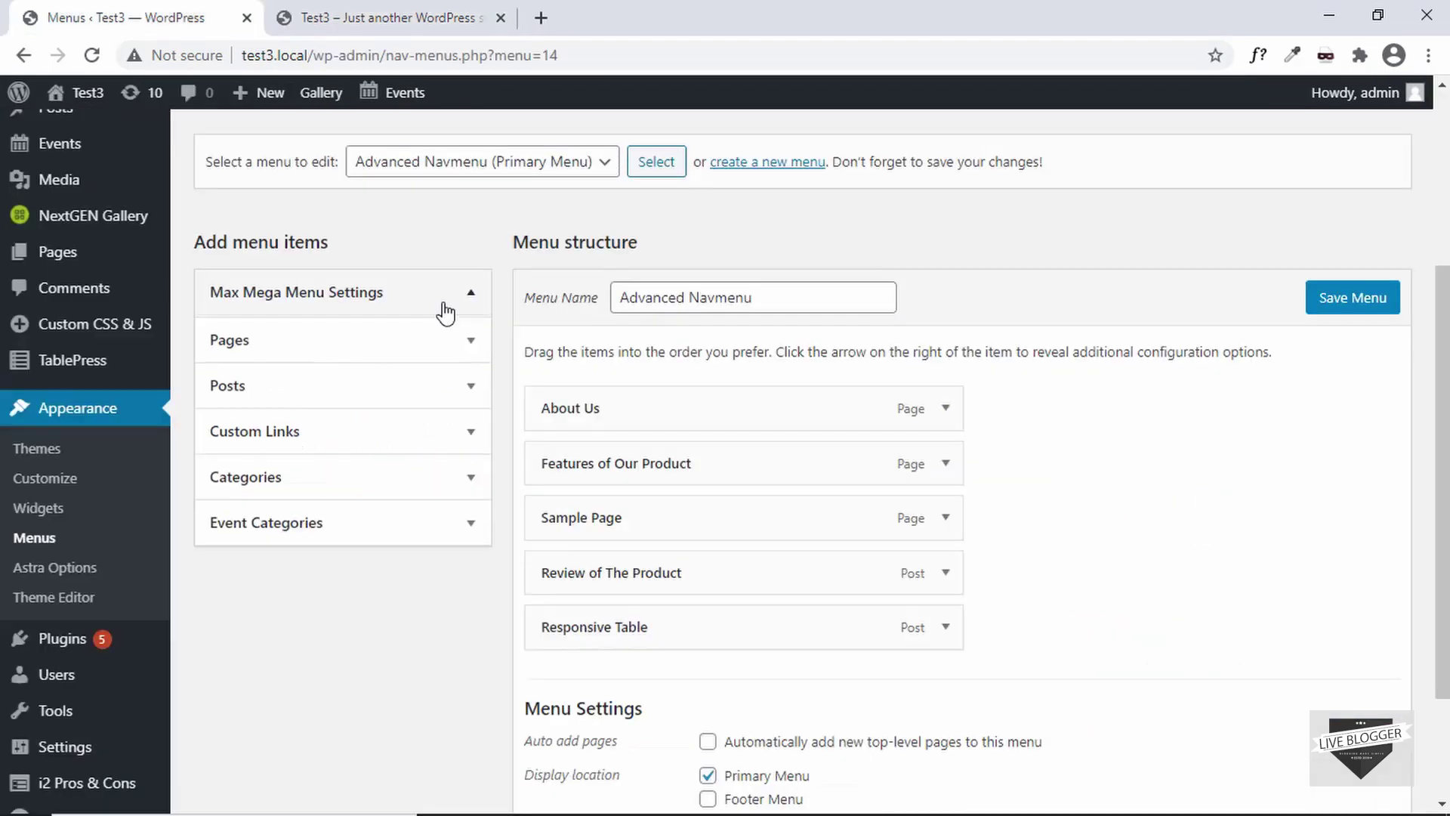
key("ctrl+Page_Up")
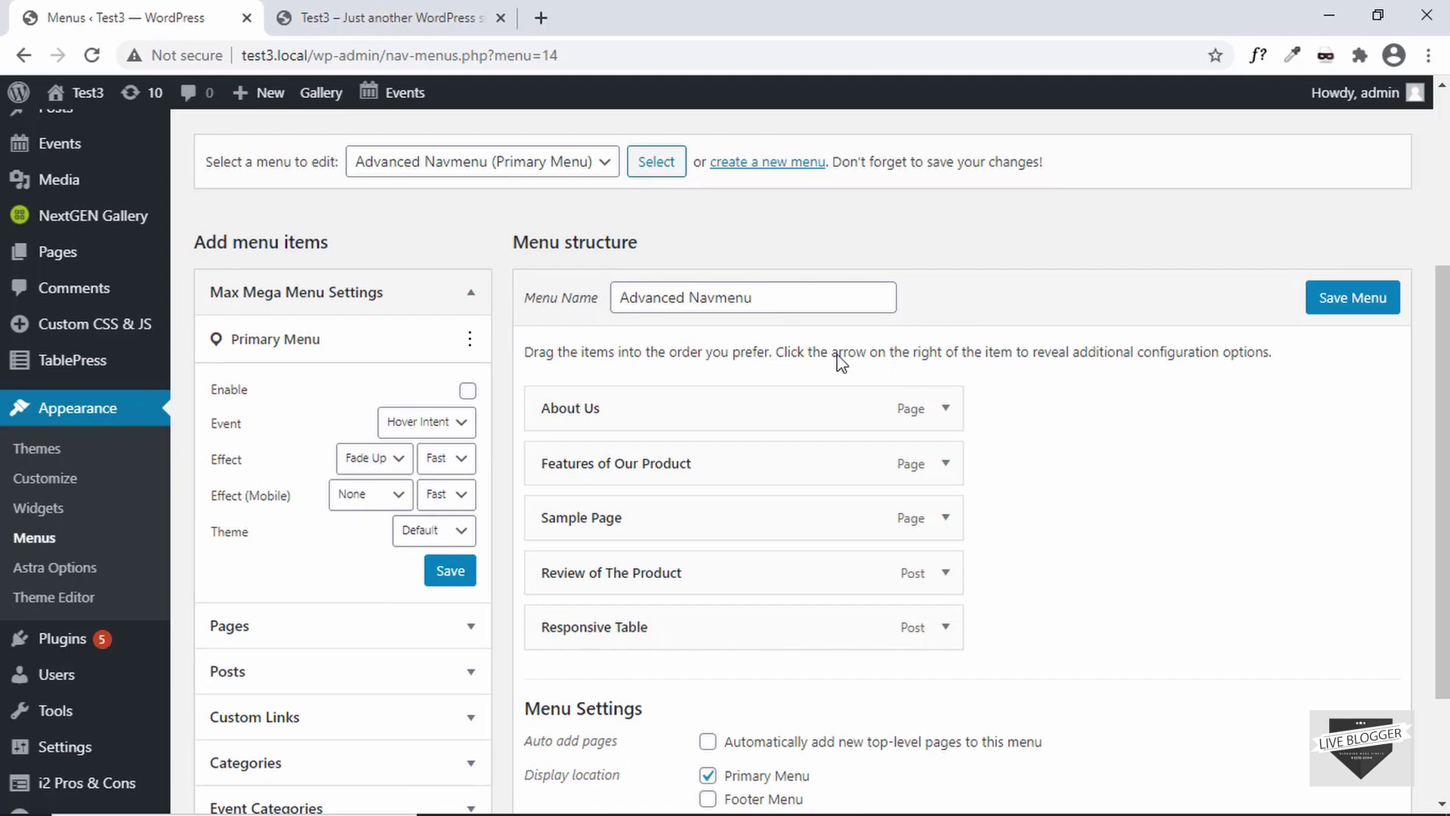
- Enable Max Mega Menu for the Primary Menu location and save the setting
left_click(339, 299)
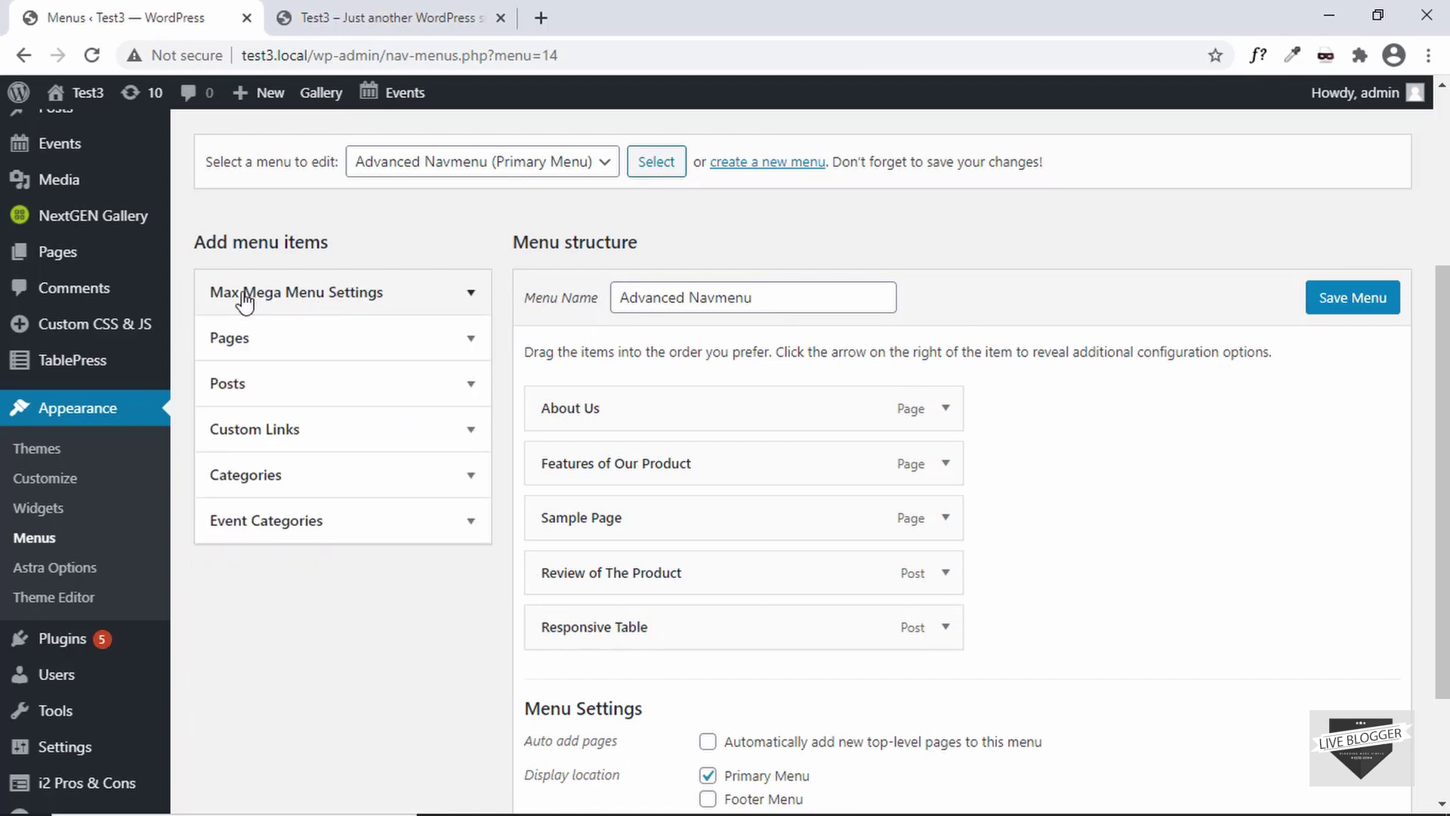
left_click(370, 297)
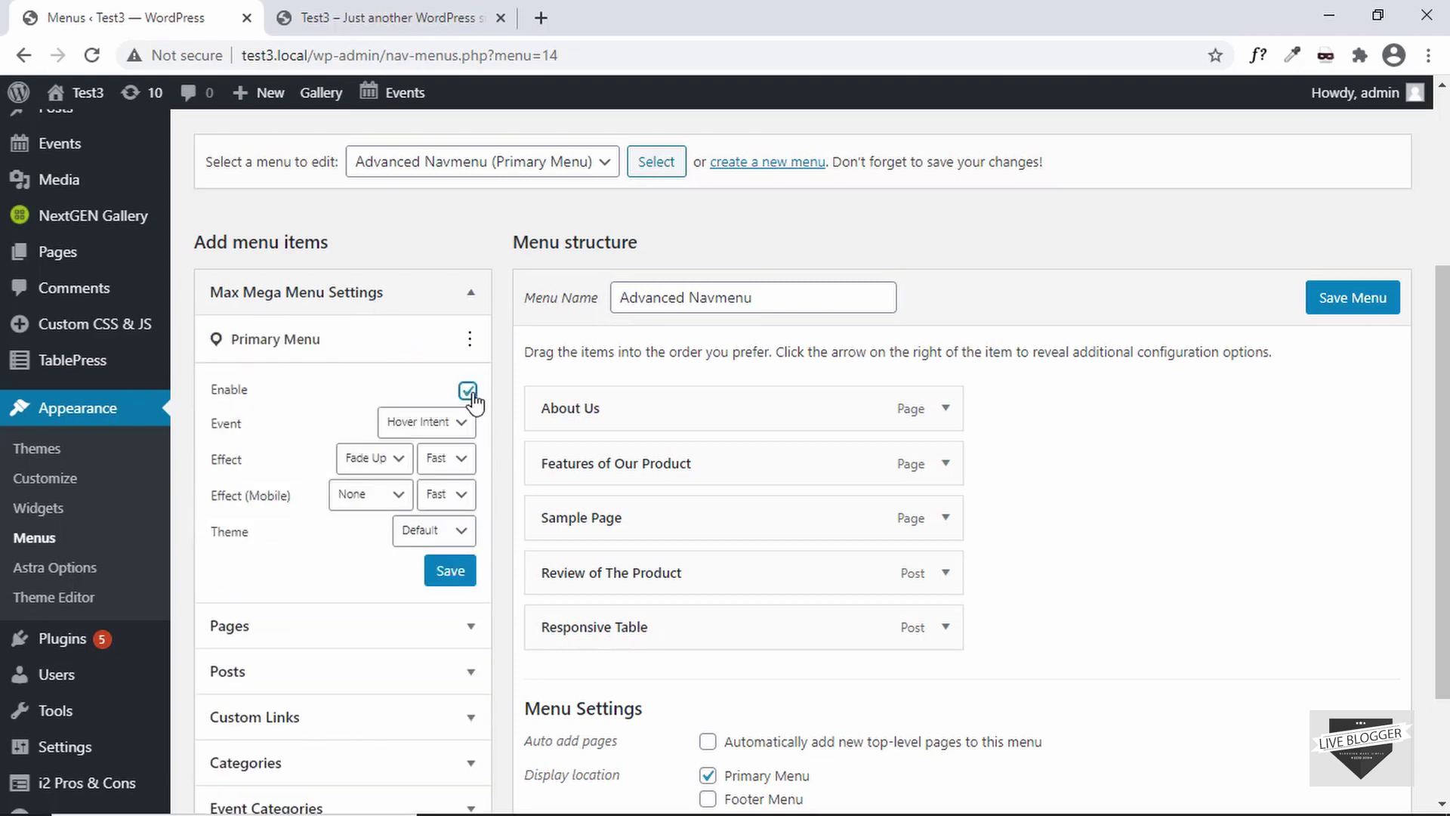
left_click(452, 570)
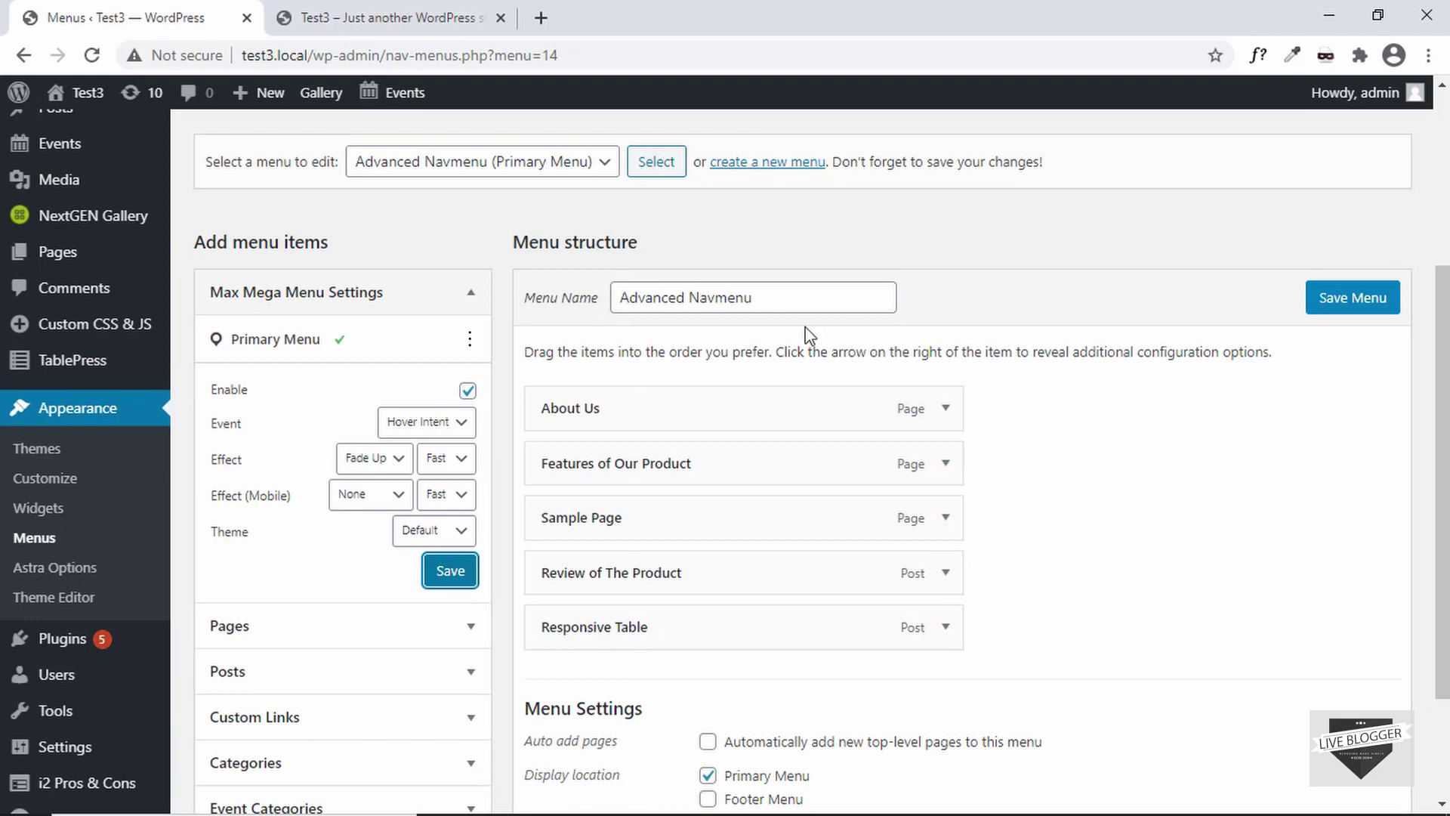
- Reload the front page to check how the mega menu looks in the header, and return to the menu editor
left_click(287, 26)
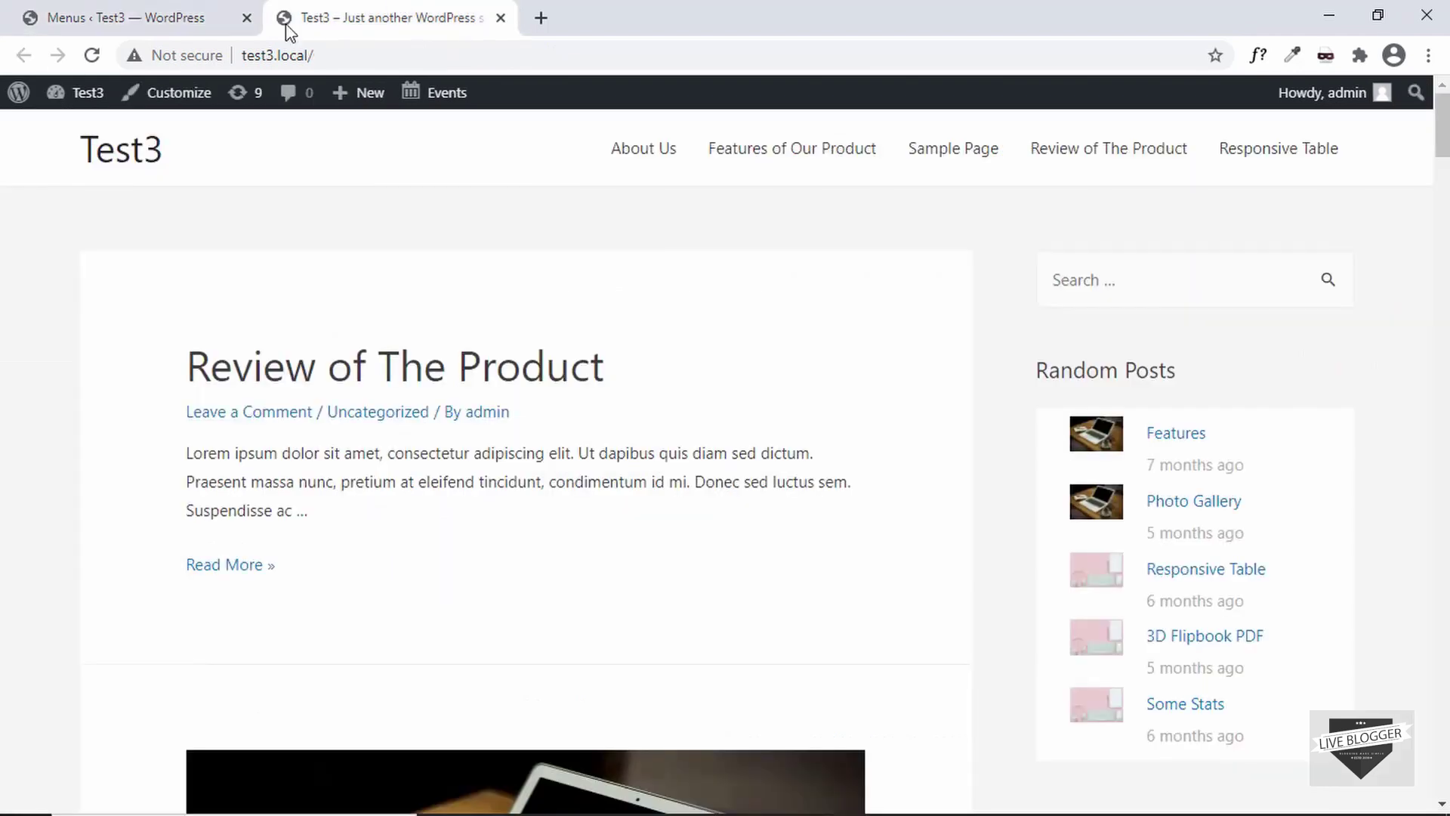
left_click(90, 57)
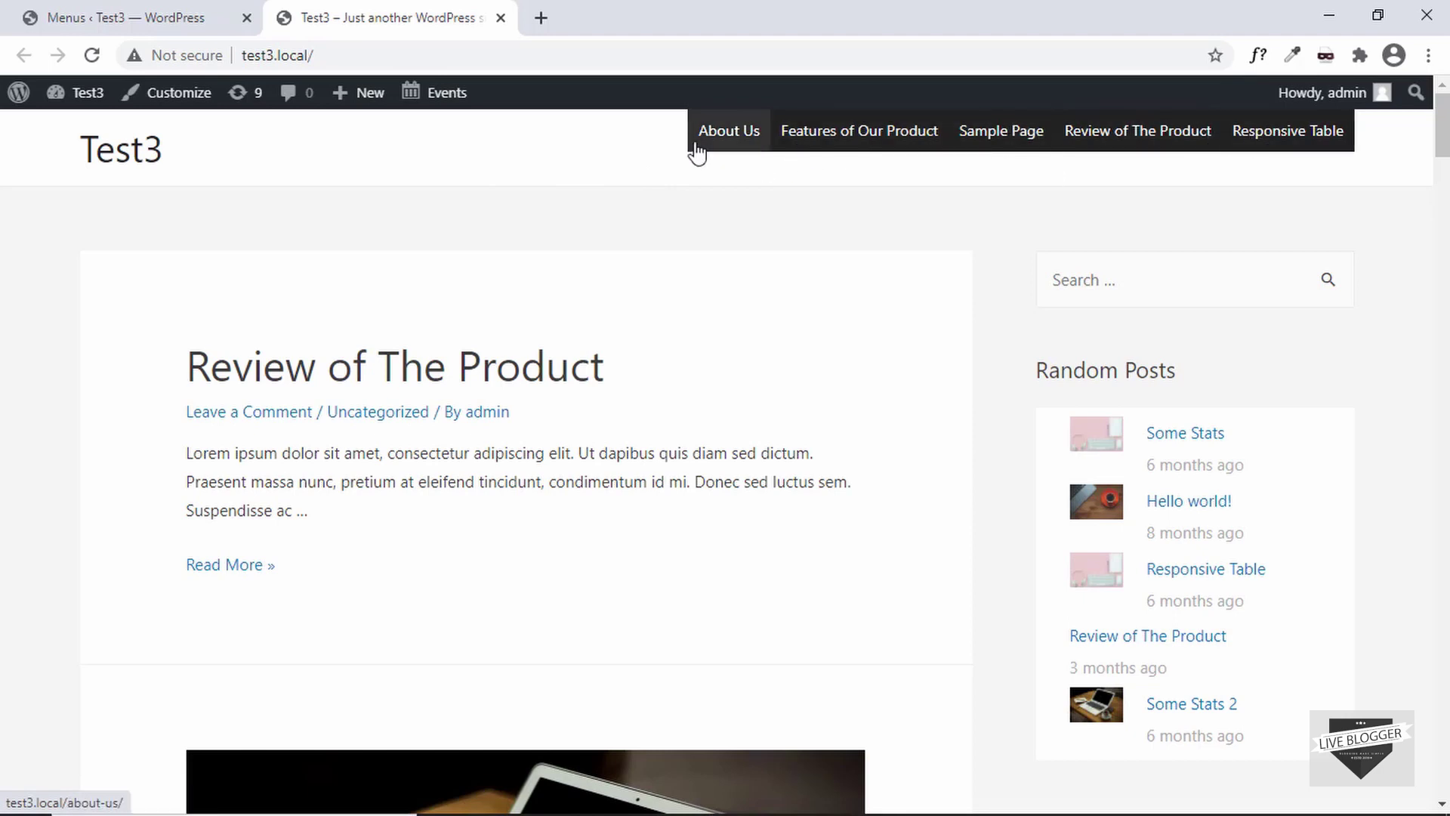
left_click(159, 12)
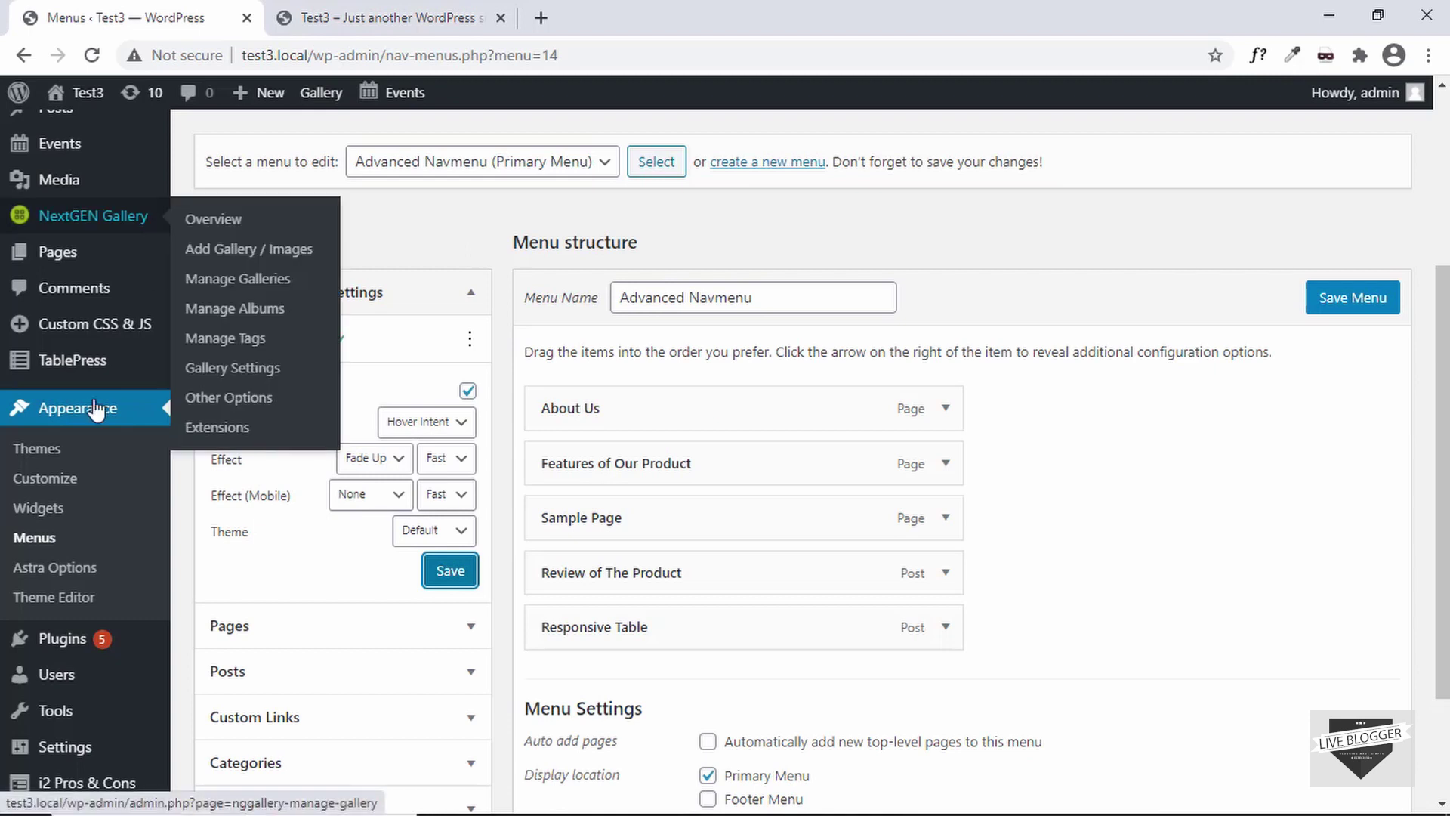
- Open the Menu Themes settings of the Mega Menu plugin
scroll(56, 642, "down", 2)
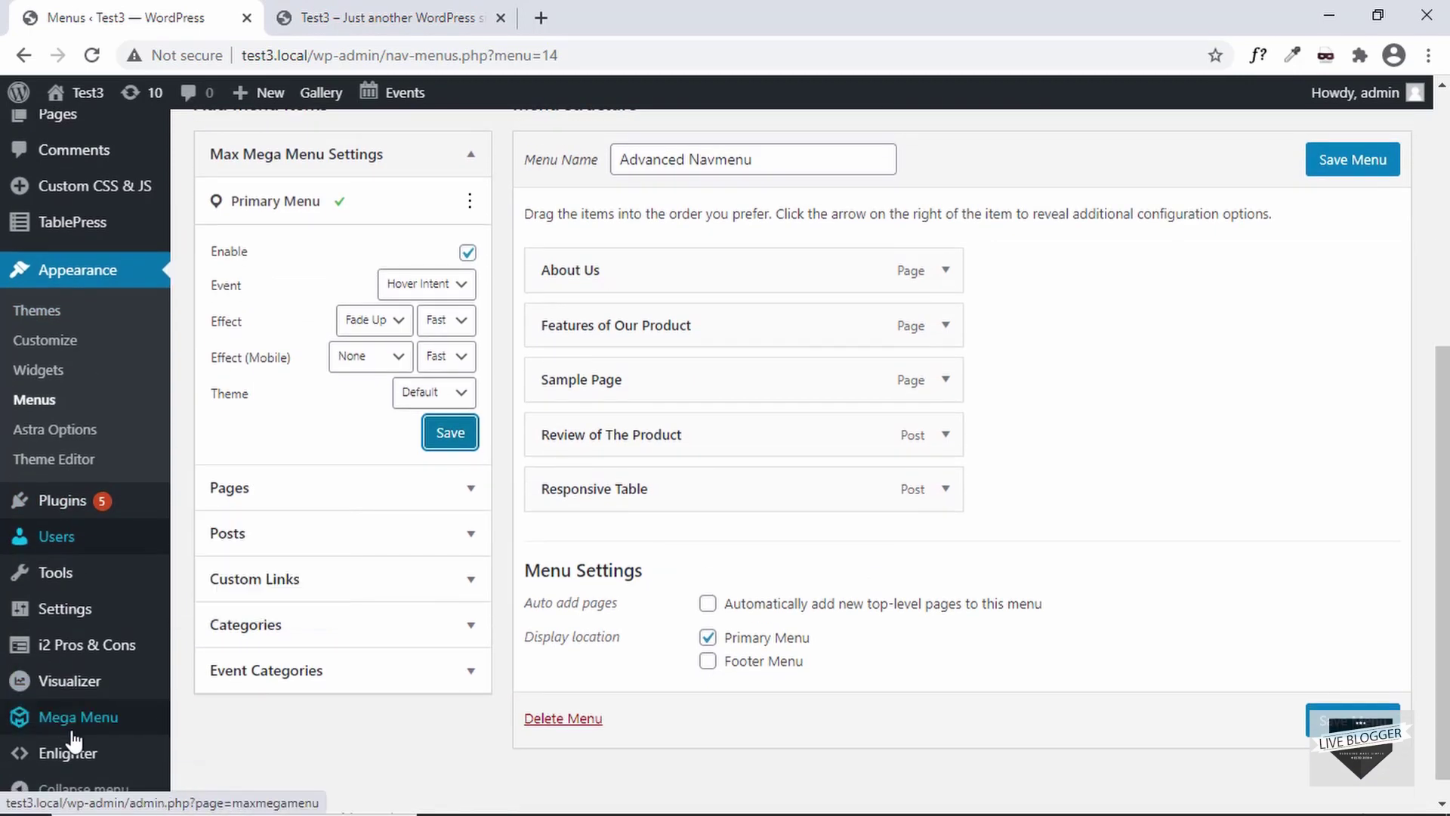
mouse_move(85, 731)
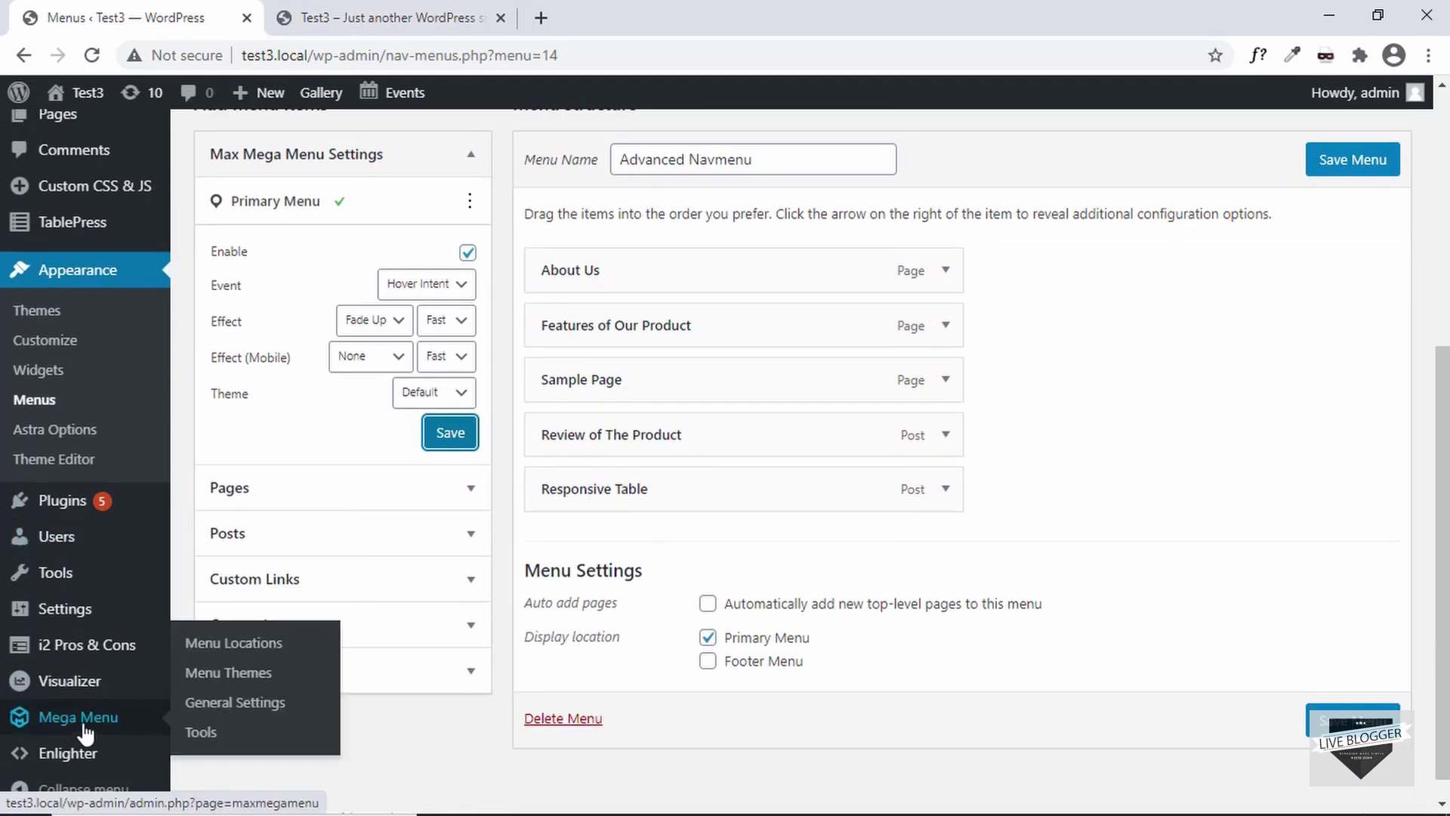
left_click(240, 680)
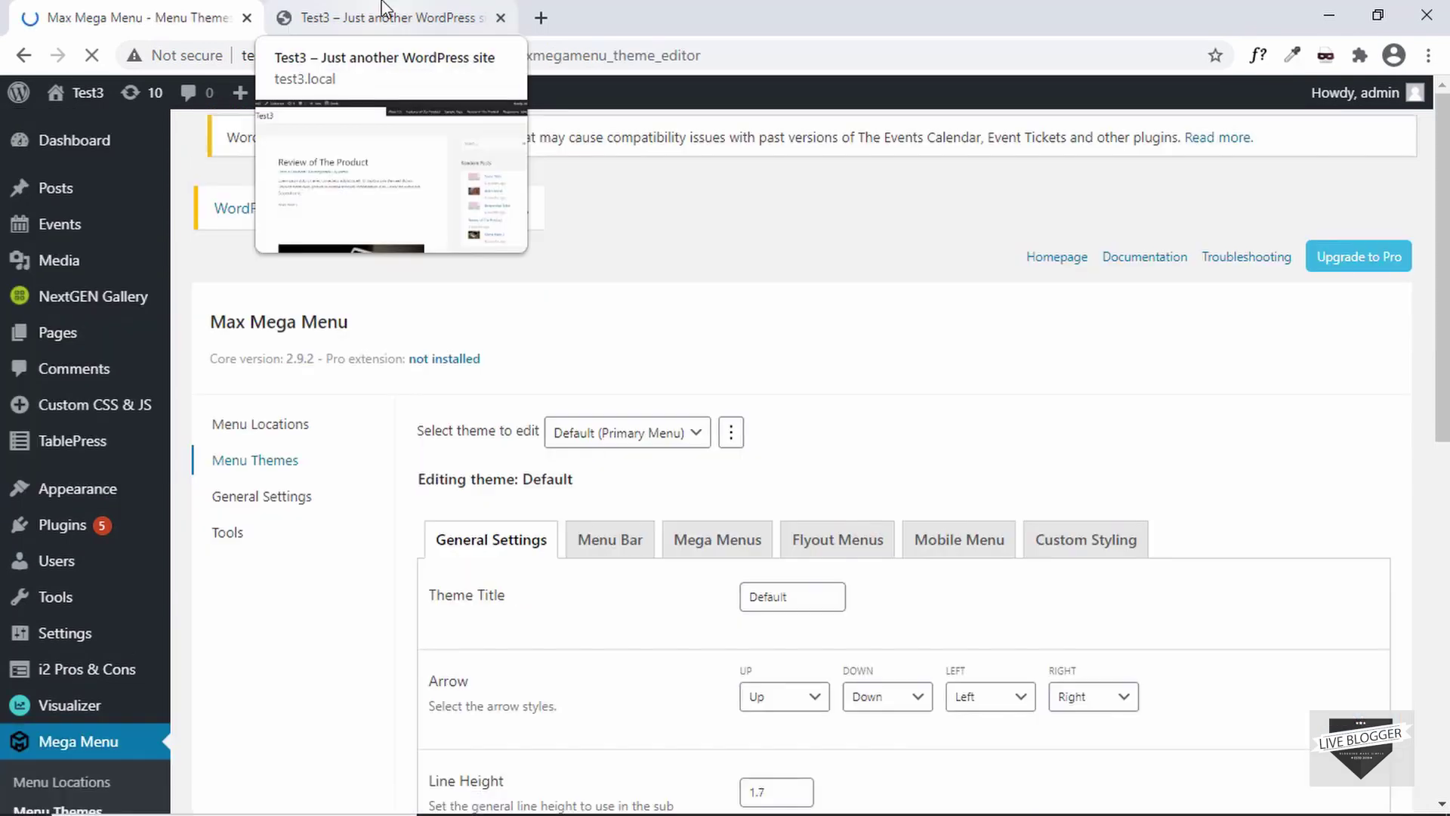
- Inspect the front page's header container with the developer tools to read its height, and return to the theme settings
left_click(381, 15)
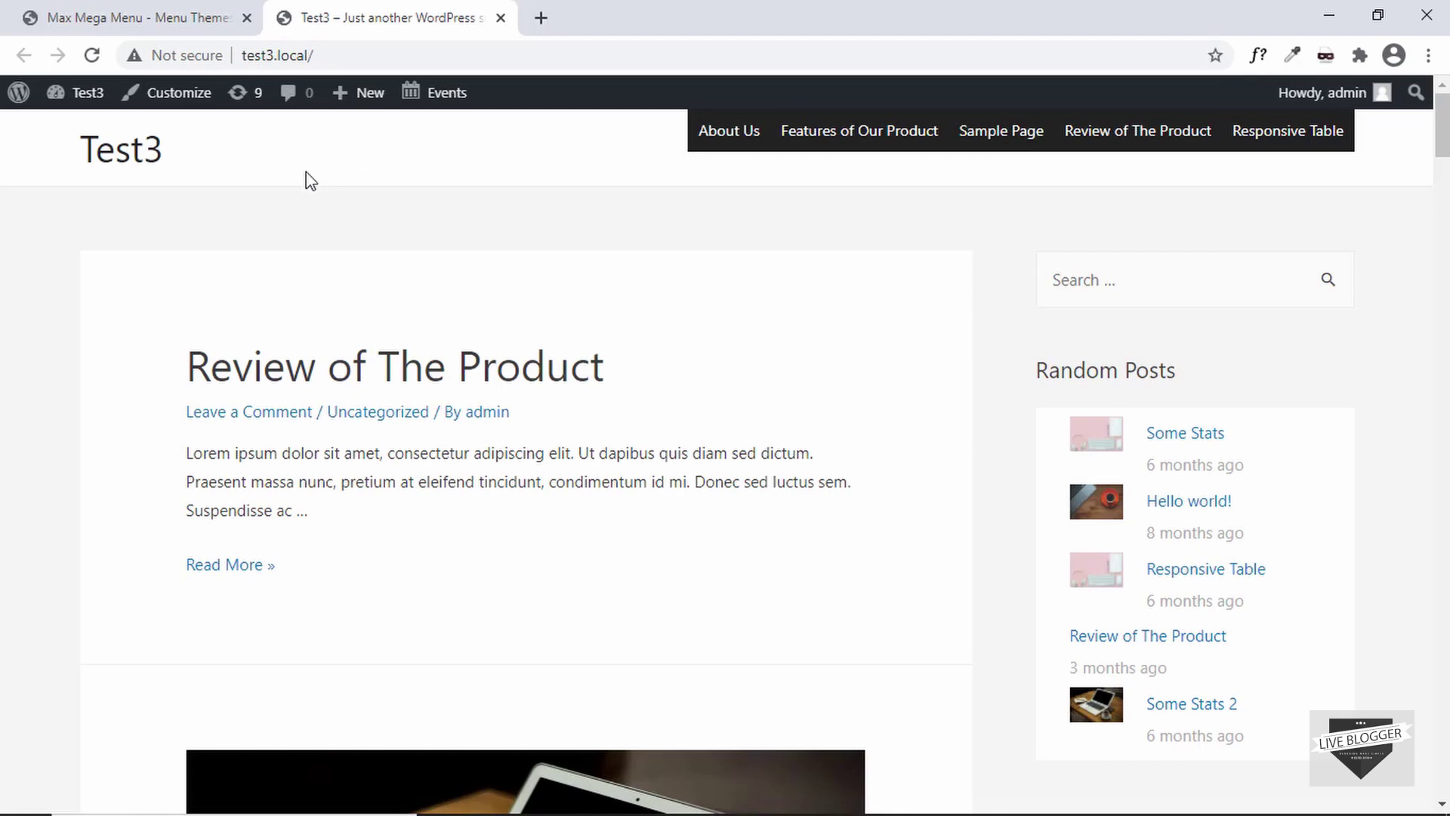
right_click(307, 140)
left_click(391, 424)
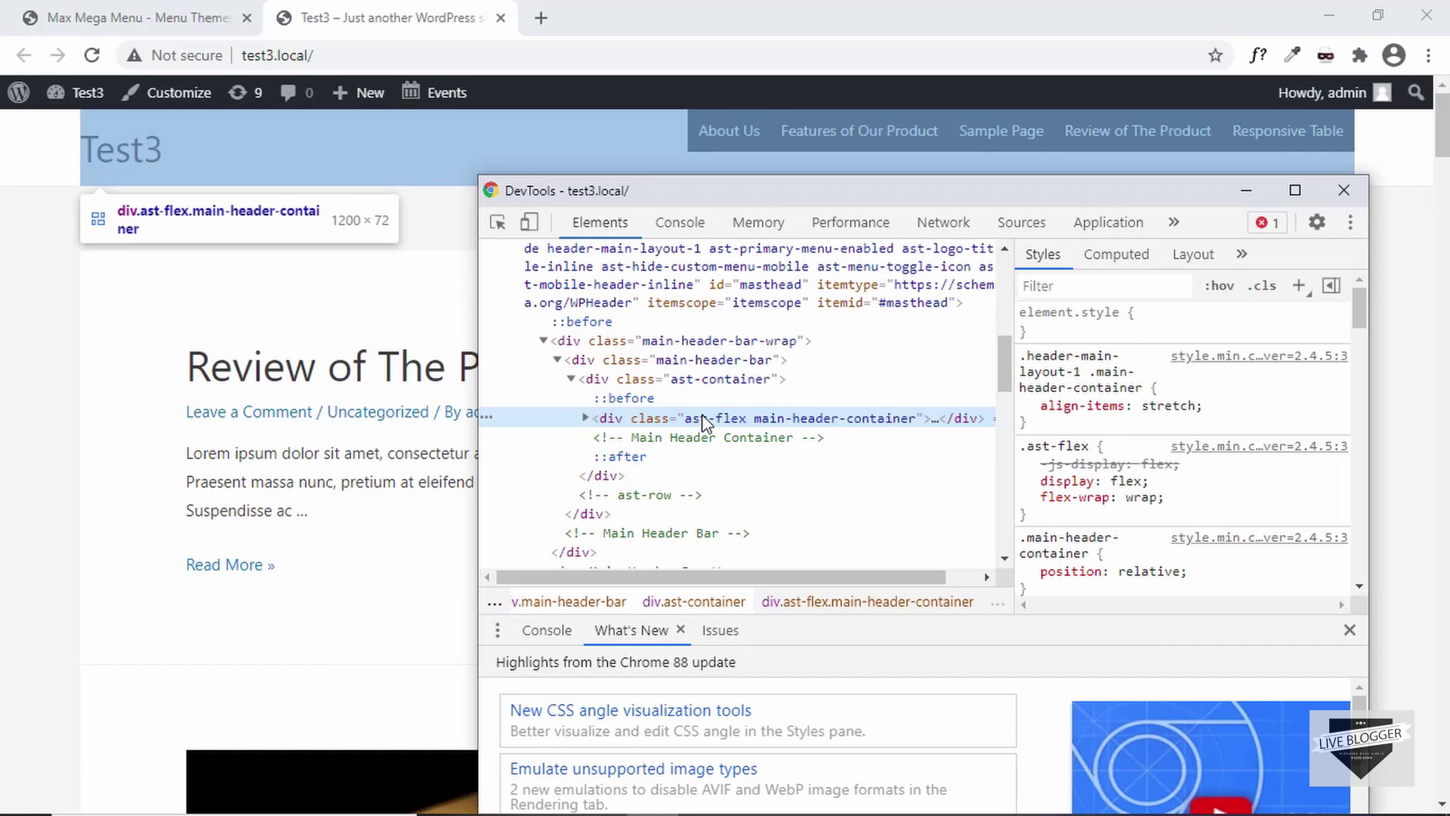
left_click(68, 12)
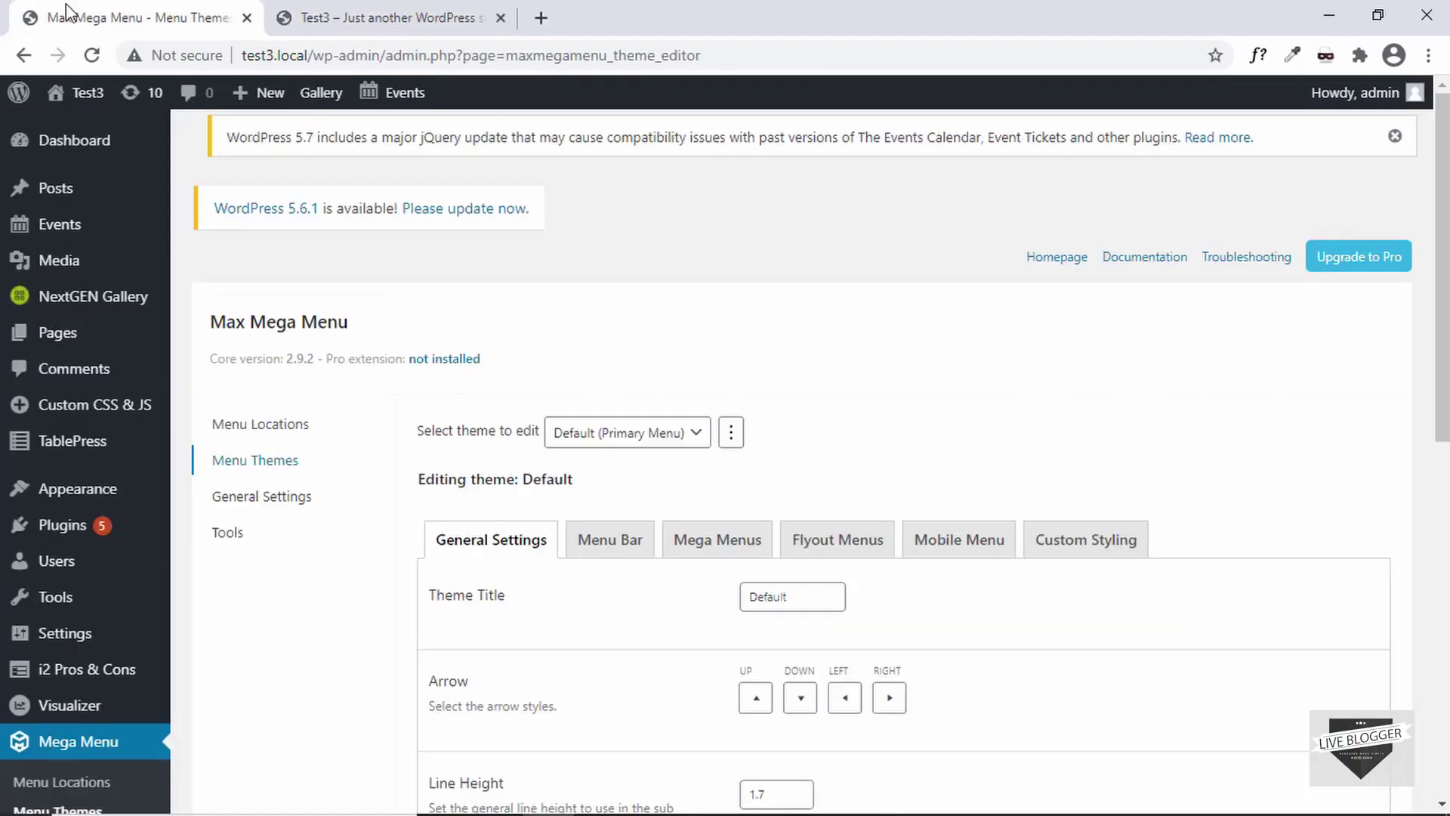
- Set the Menu Height to 72px in the Menu Bar settings of the Default theme
scroll(472, 445, "down", 3)
scroll(475, 447, "down", 4)
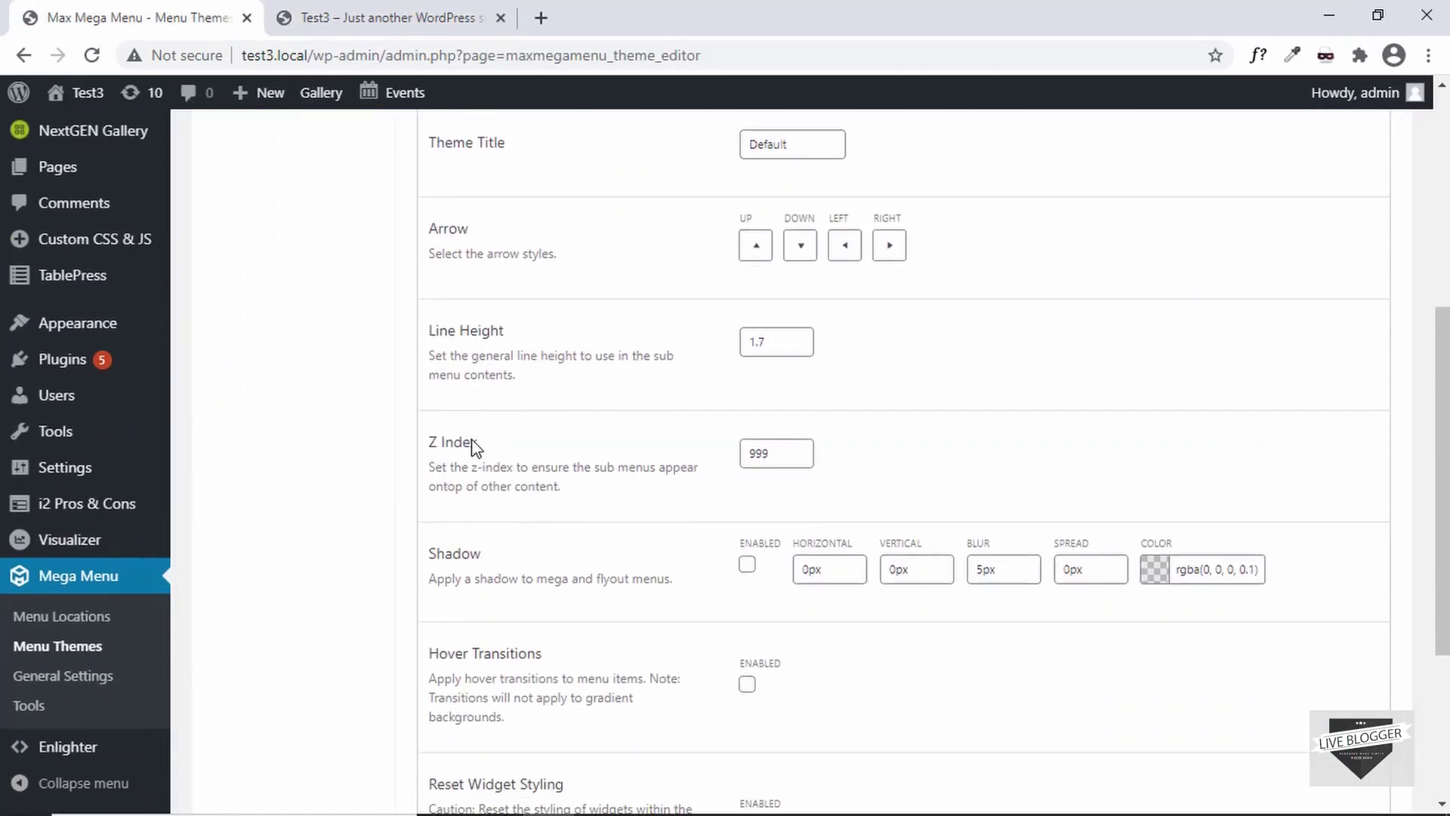
scroll(473, 440, "up", 2)
scroll(474, 439, "up", 1)
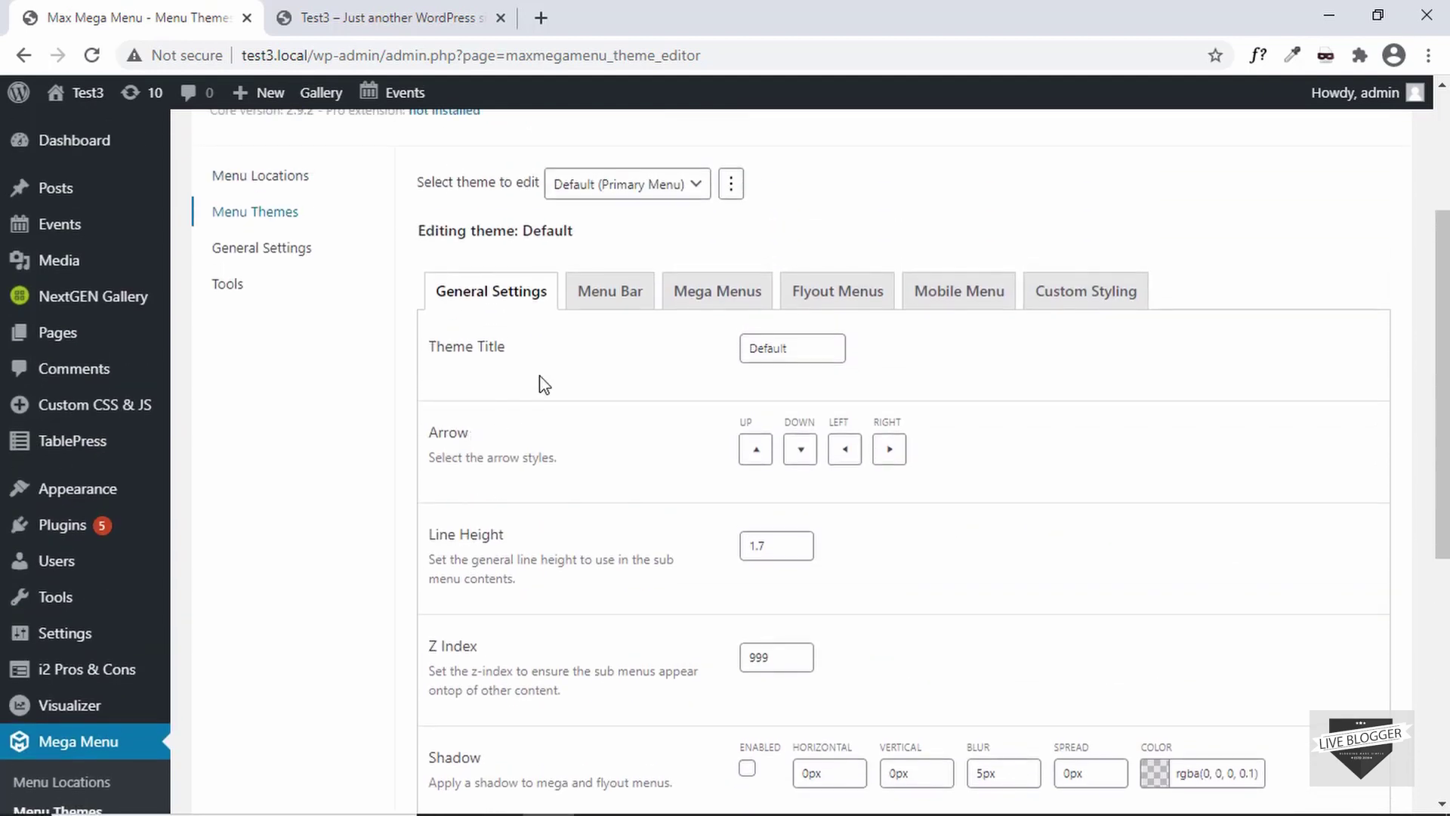
left_click(626, 298)
scroll(626, 298, "down", 2)
left_click(758, 259)
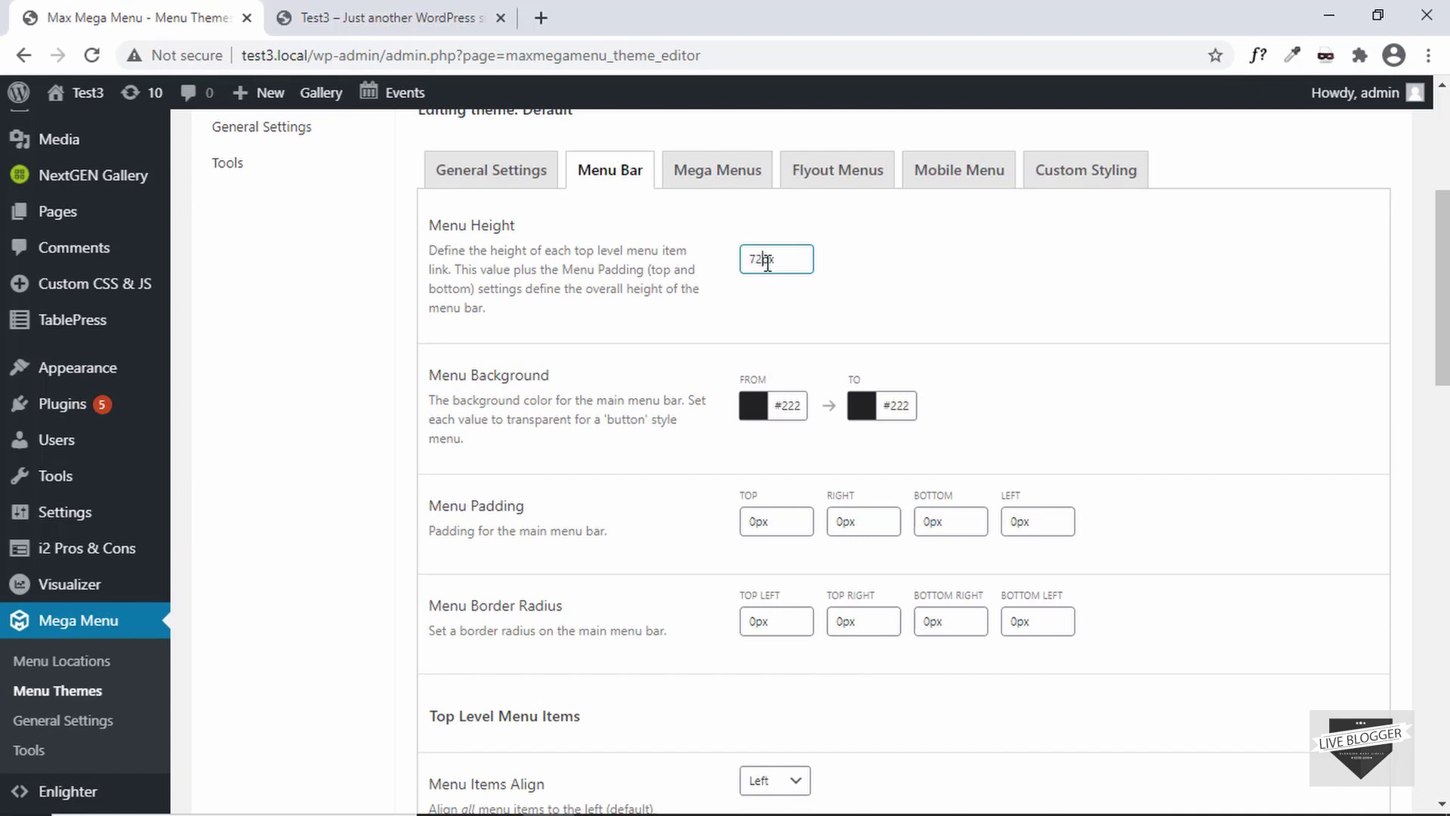
scroll(632, 346, "down", 1)
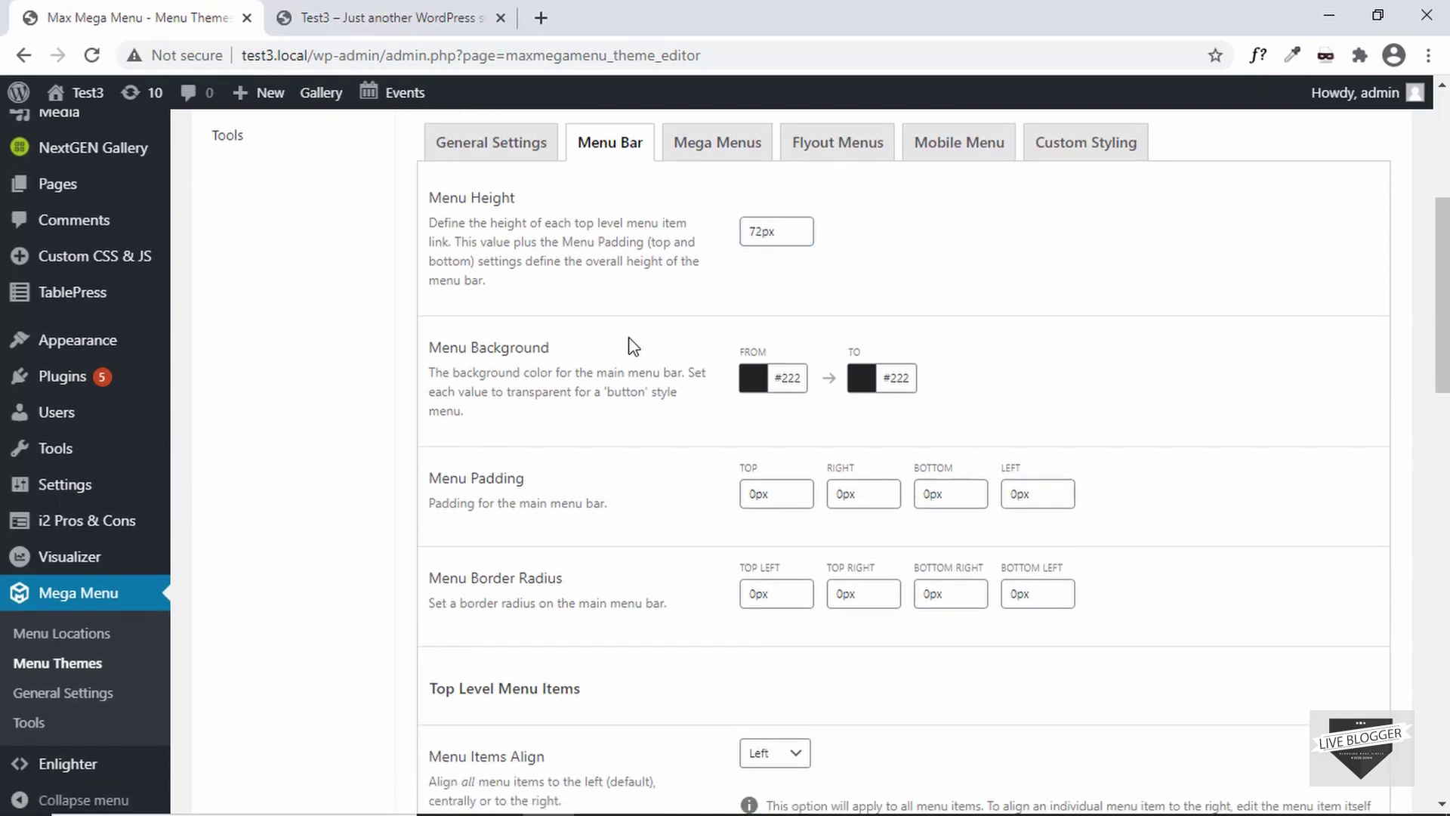
- Check the menu bar on the front page and set its right and left Menu Padding to 32px
left_click(385, 17)
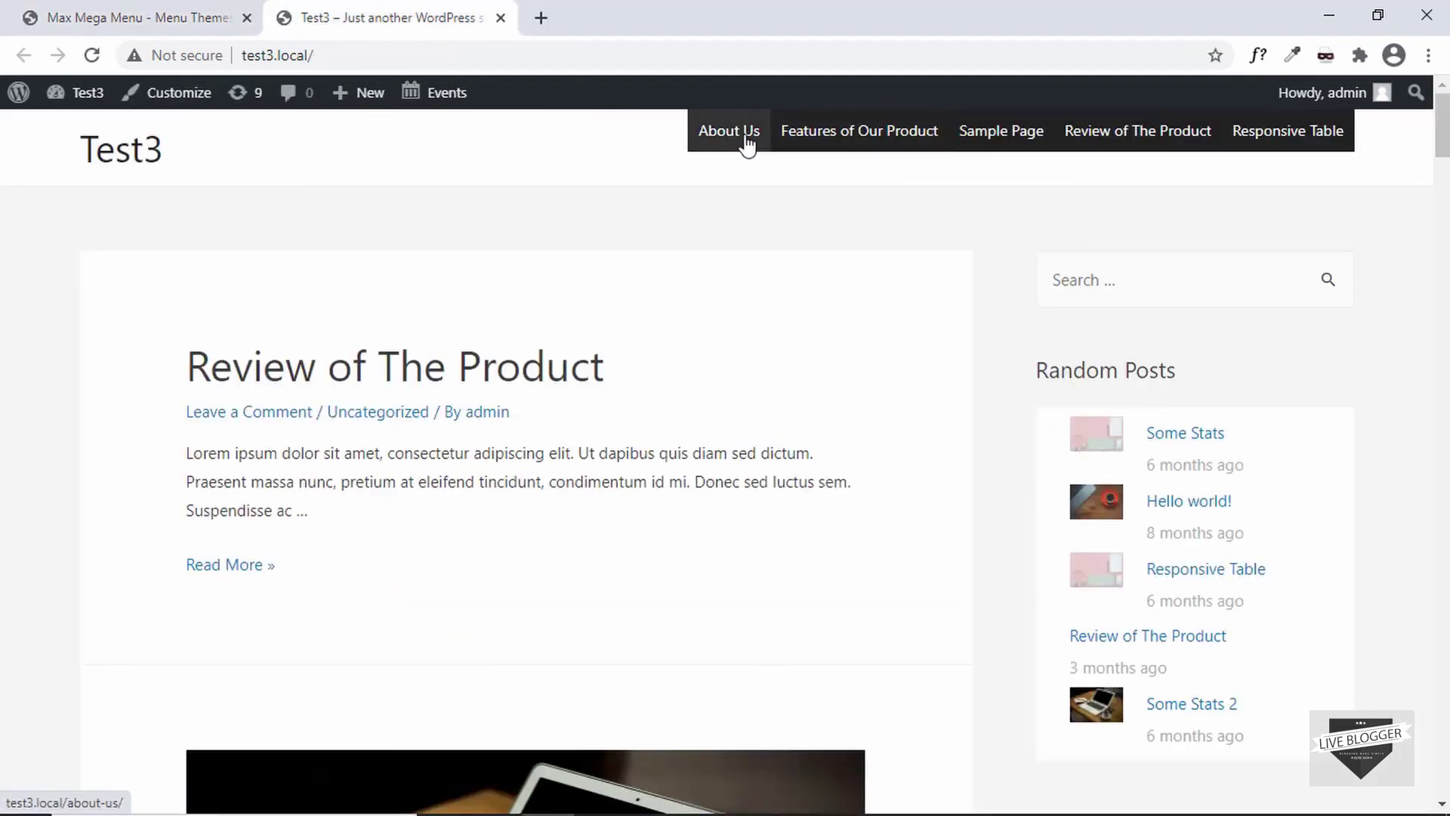
left_click(160, 9)
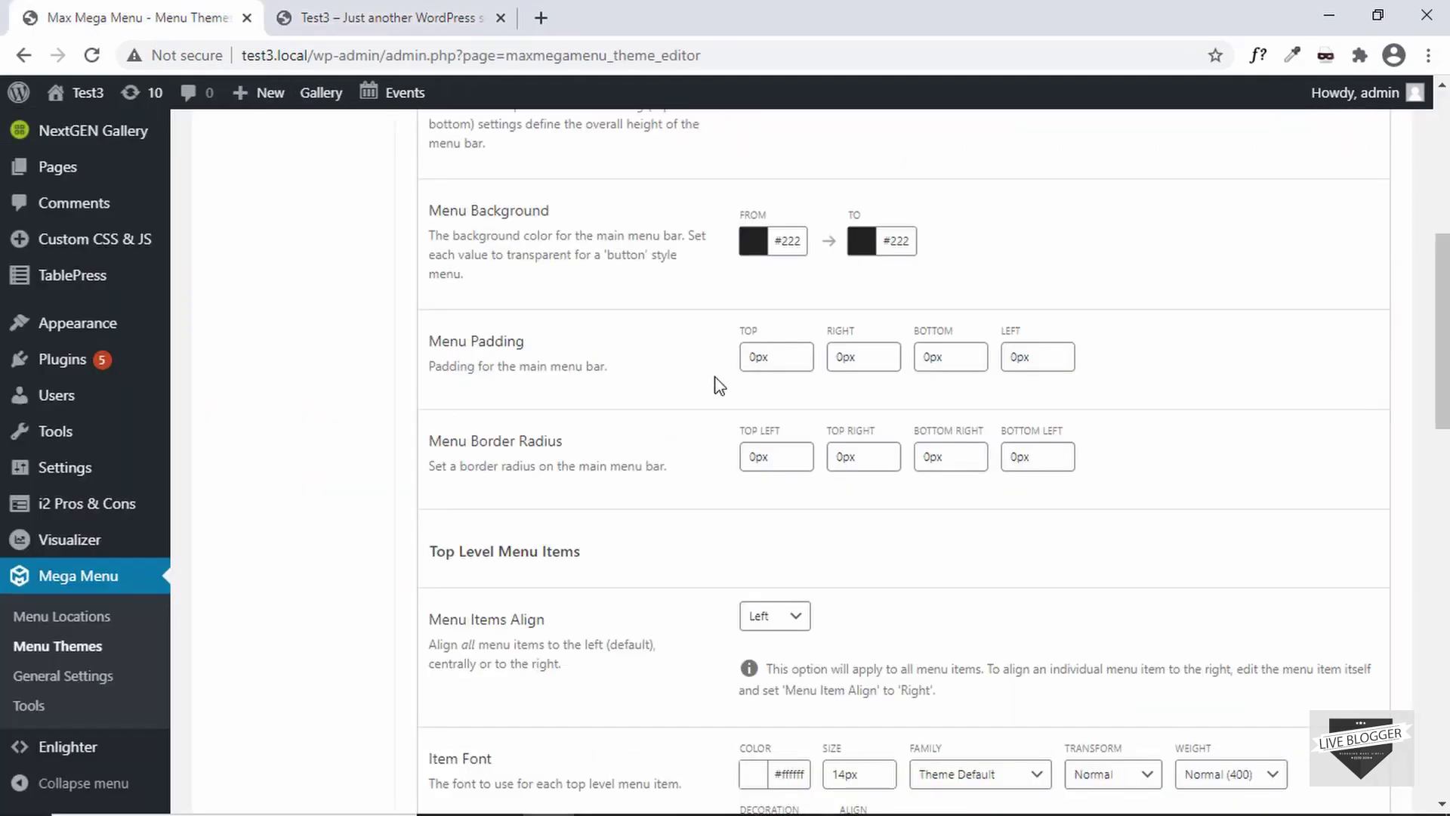
left_click_drag(836, 358, 844, 361)
left_click_drag(1011, 357, 1021, 360)
left_click(772, 398)
scroll(771, 395, "down", 2)
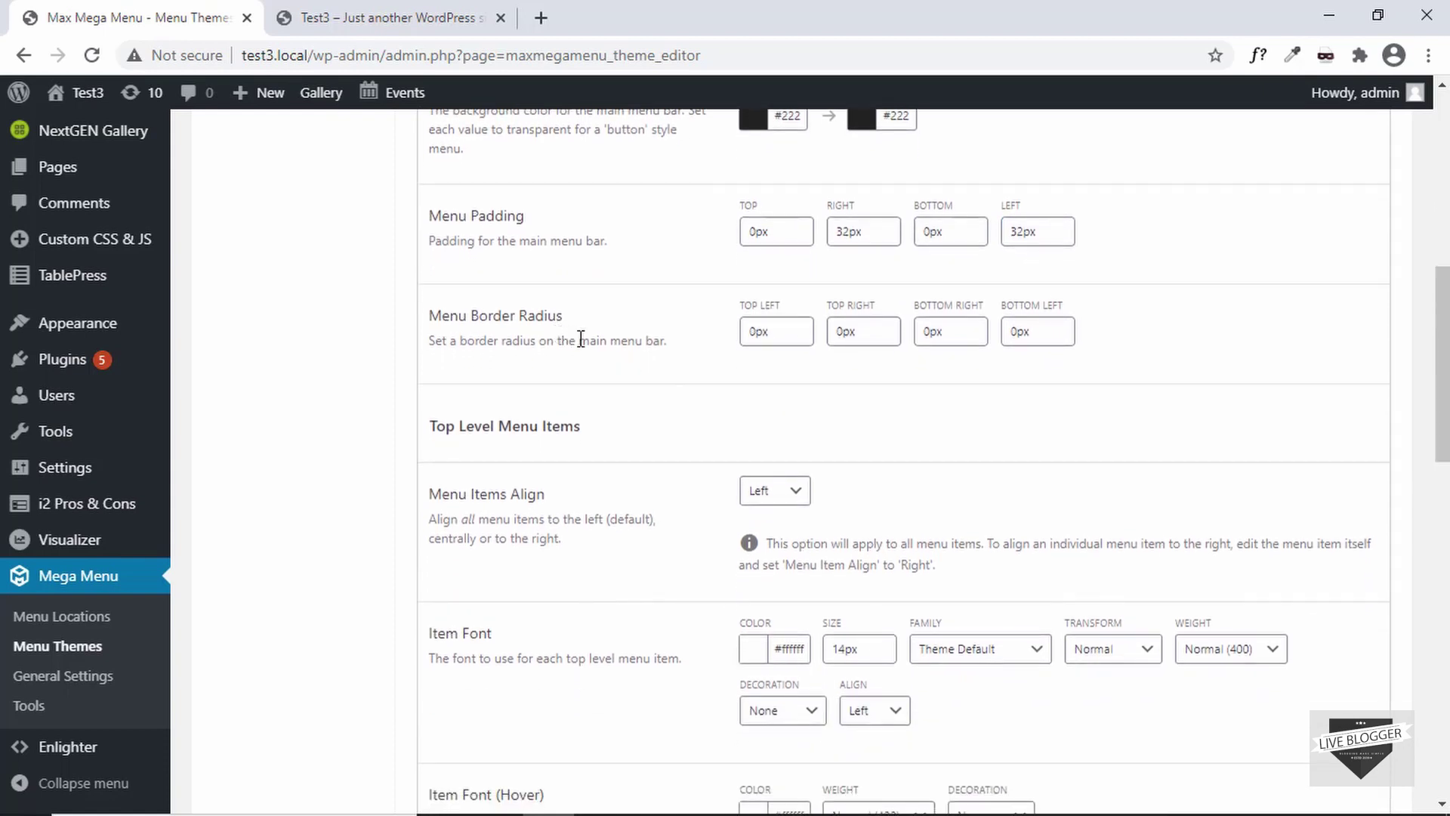
- Set the right and left Item Padding of the top level menu items to 24px
scroll(554, 370, "down", 2)
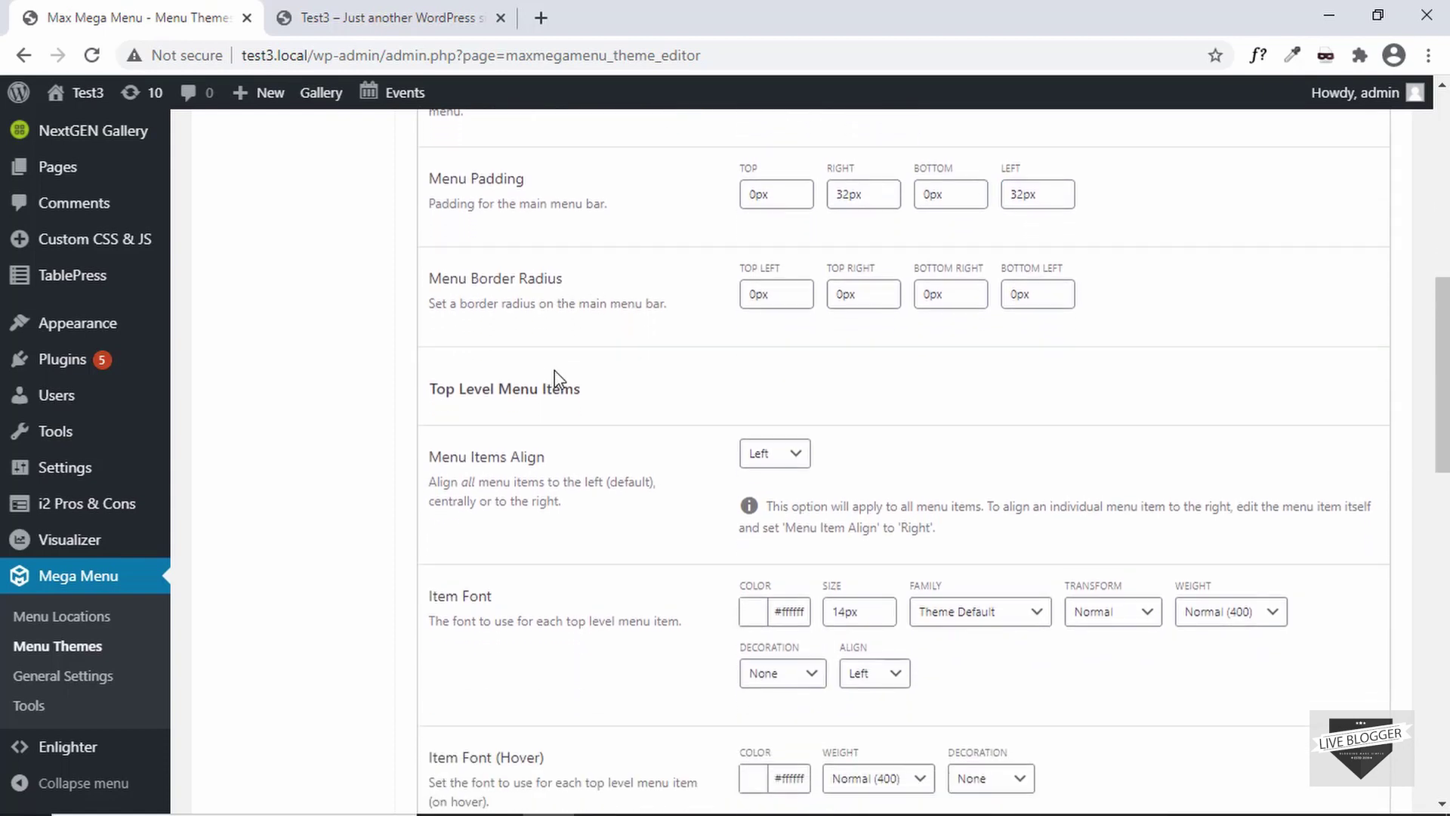
scroll(554, 370, "down", 1)
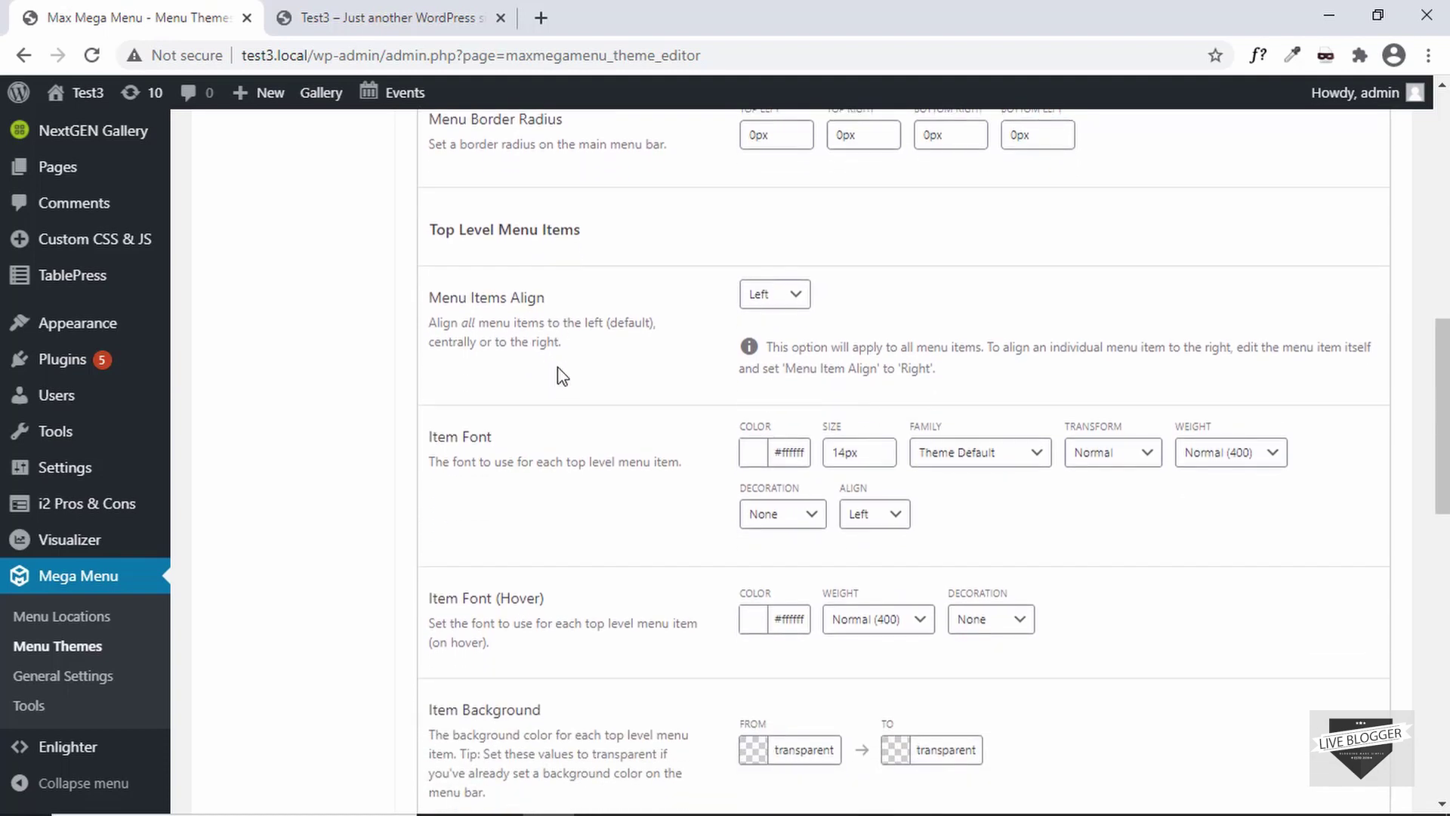
scroll(585, 334, "down", 1)
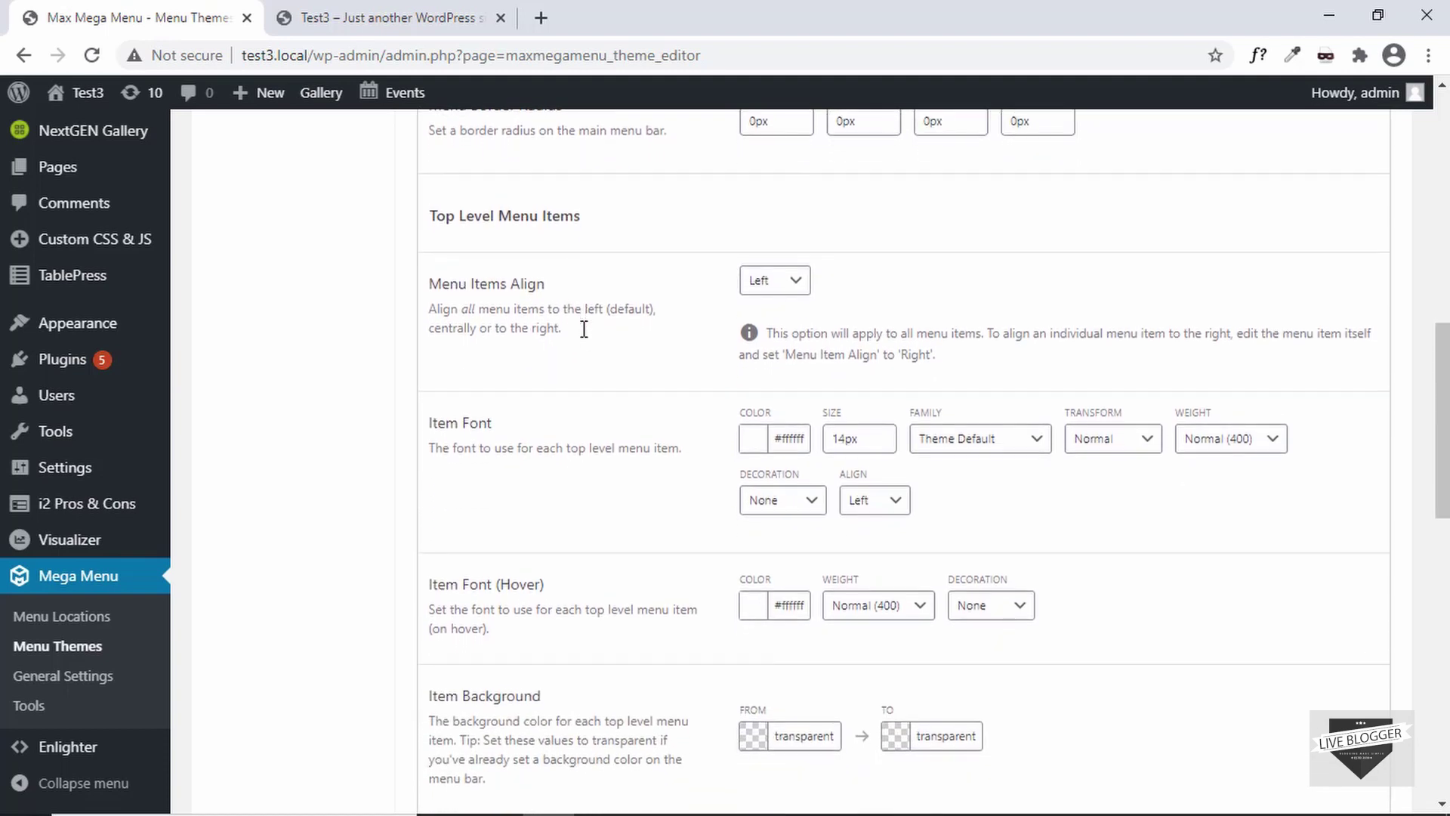
scroll(584, 329, "down", 3)
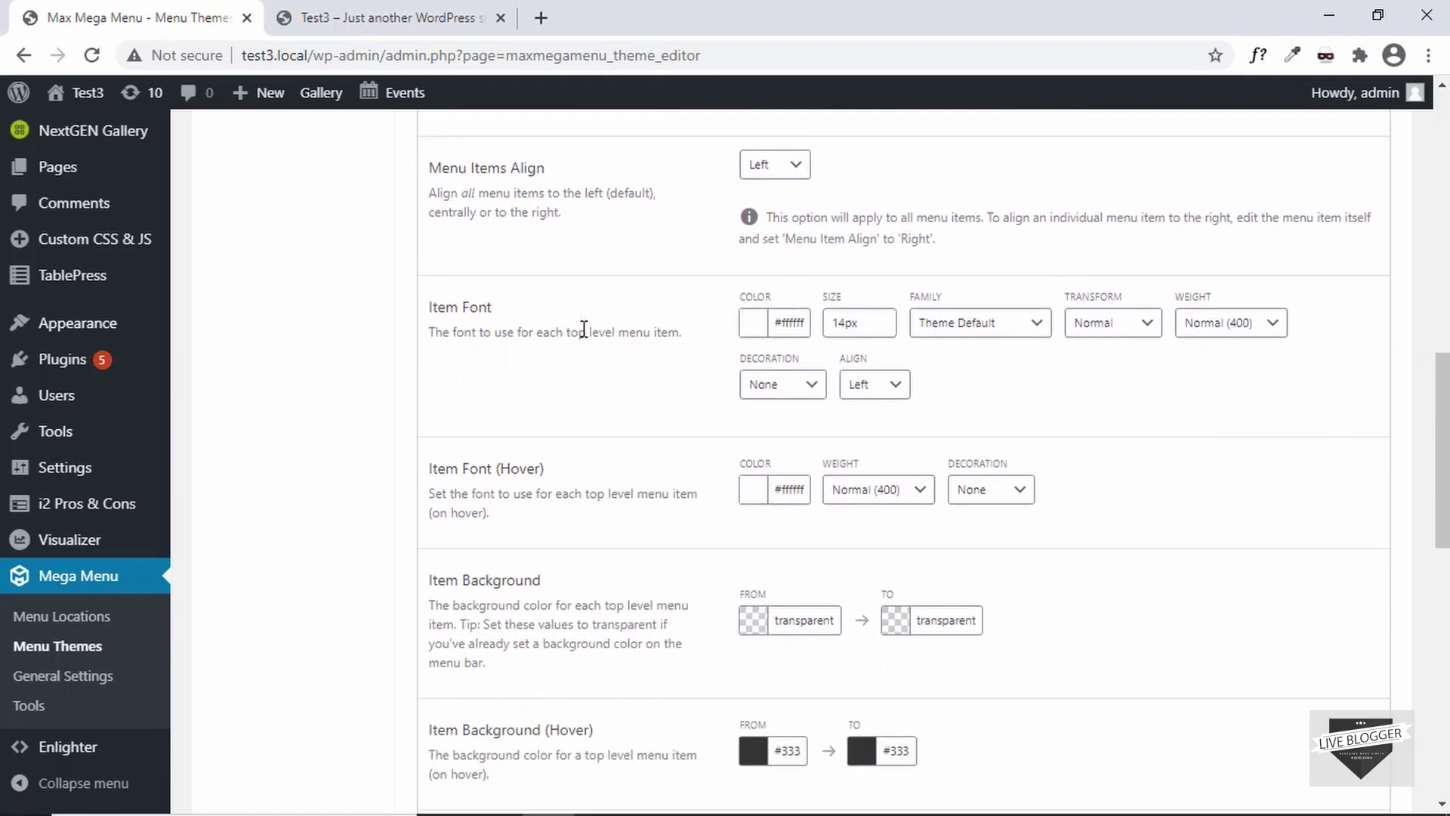
scroll(584, 329, "down", 5)
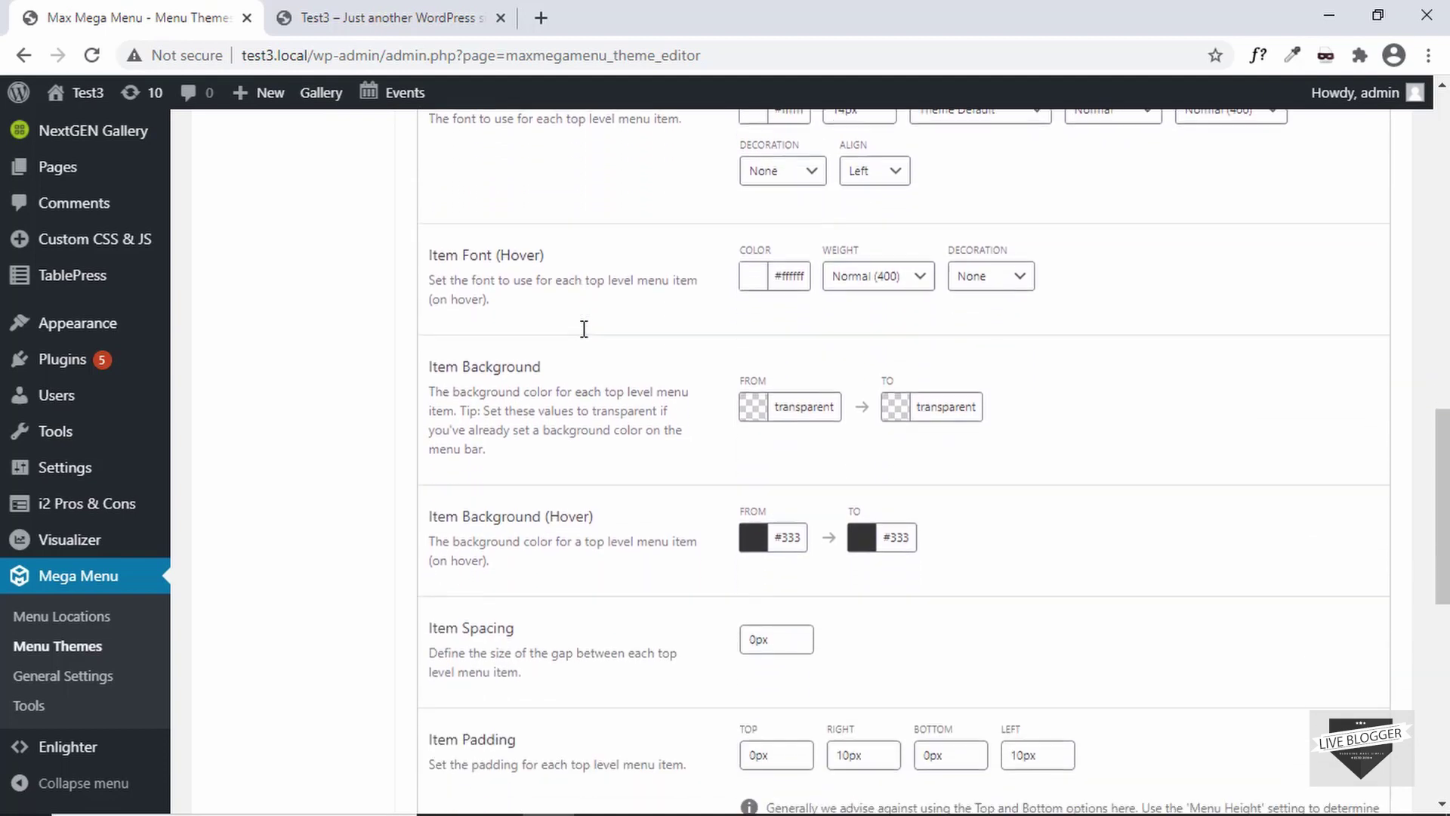
scroll(584, 328, "down", 2)
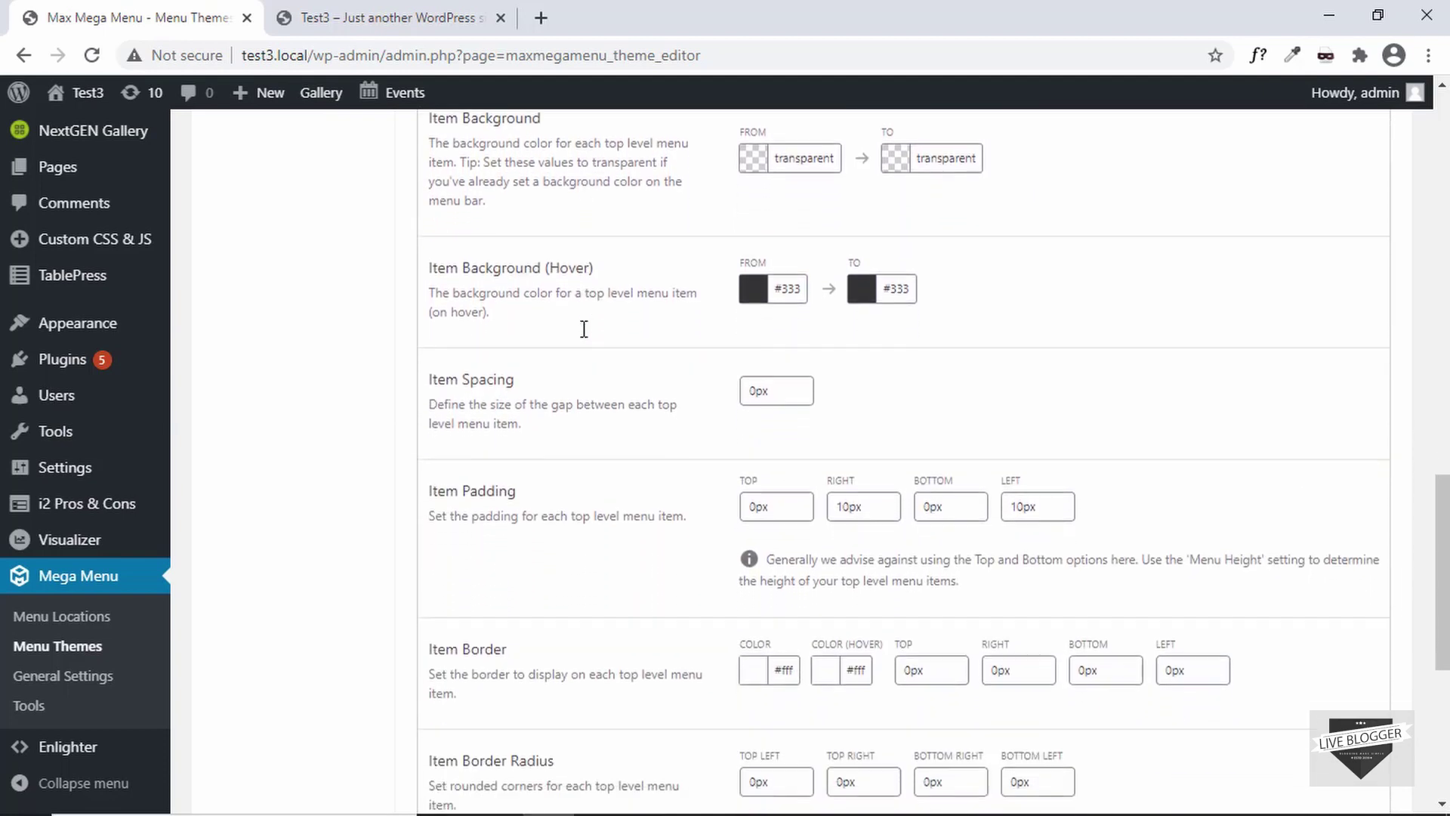
scroll(585, 336, "down", 3)
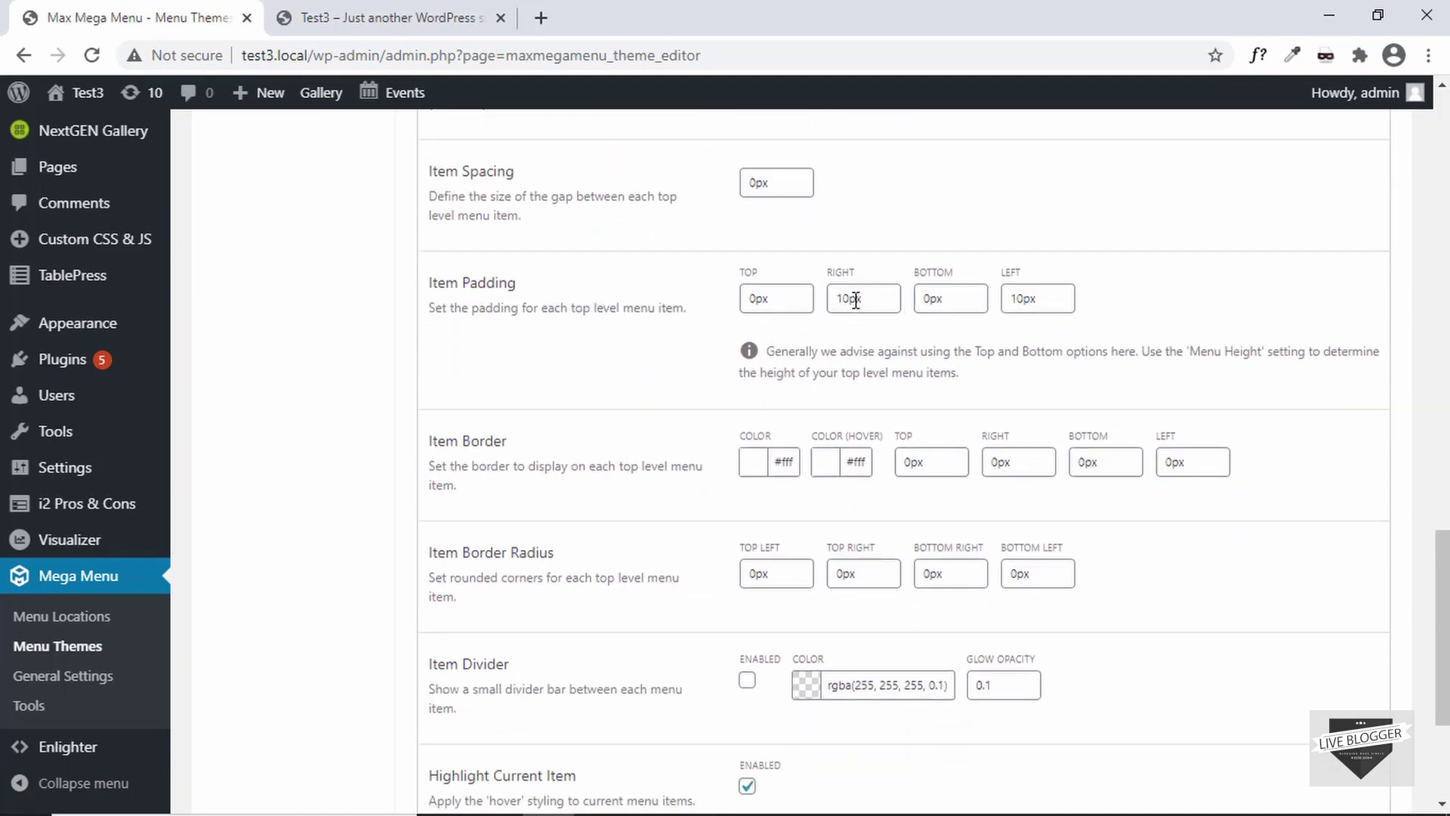
left_click_drag(835, 299, 845, 300)
left_click_drag(1012, 299, 1031, 302)
type("24")
- Save the changes to the Default menu theme
key("Return")
scroll(504, 382, "down", 10)
scroll(505, 381, "up", 10)
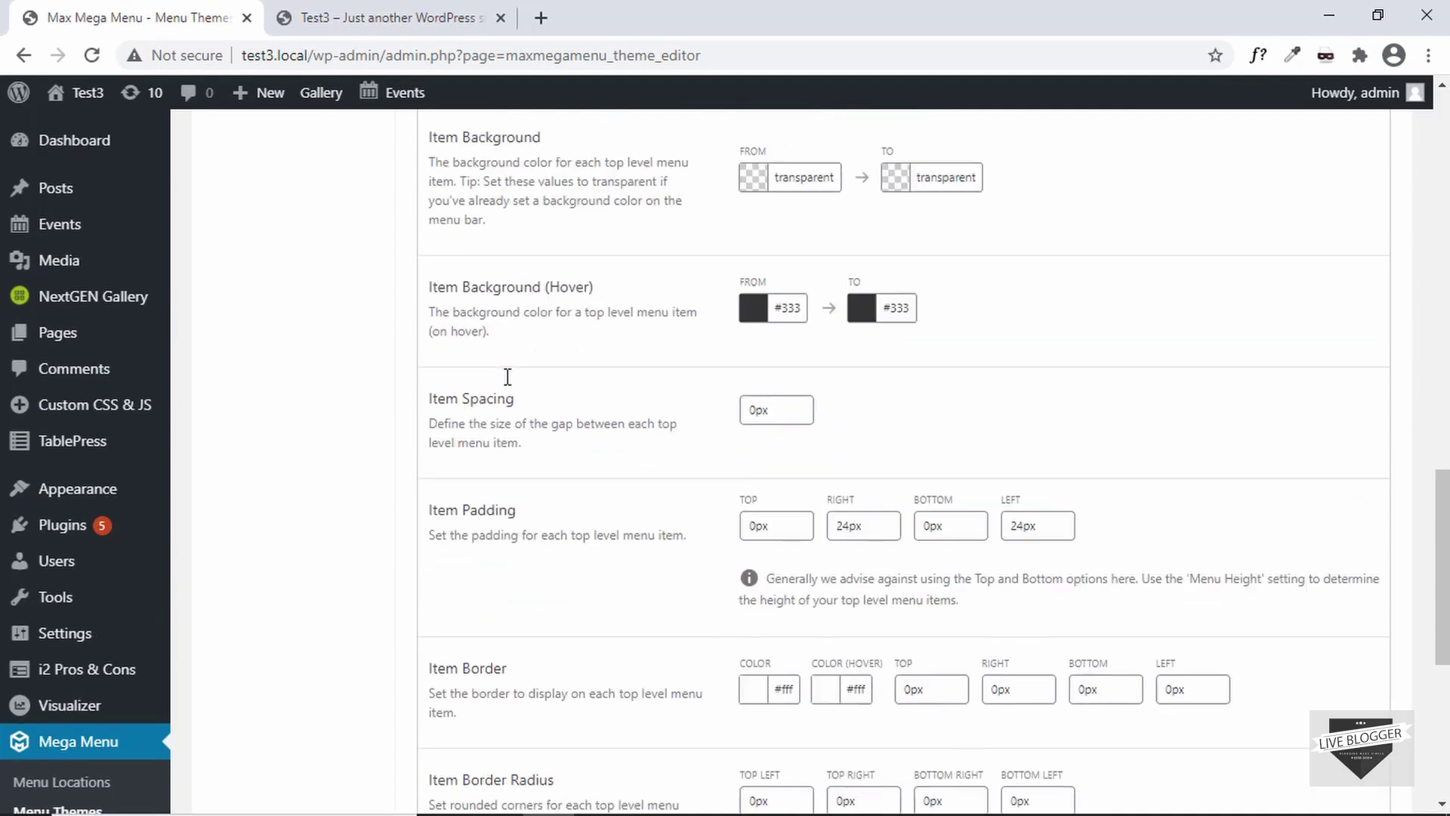
scroll(504, 381, "down", 10)
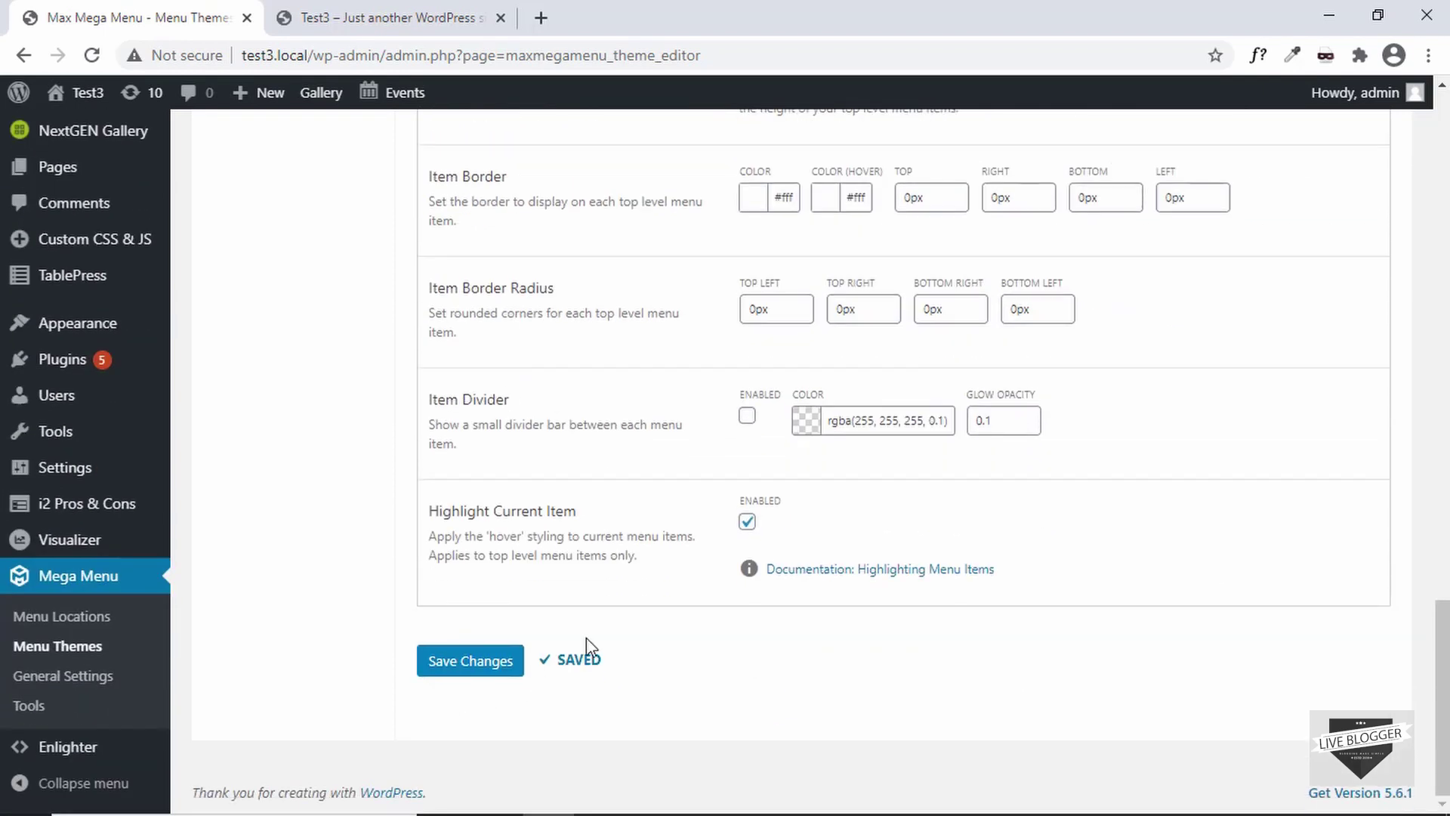
- Save the Default theme again and reload the front page to check the restyled menu bar
left_click(462, 663)
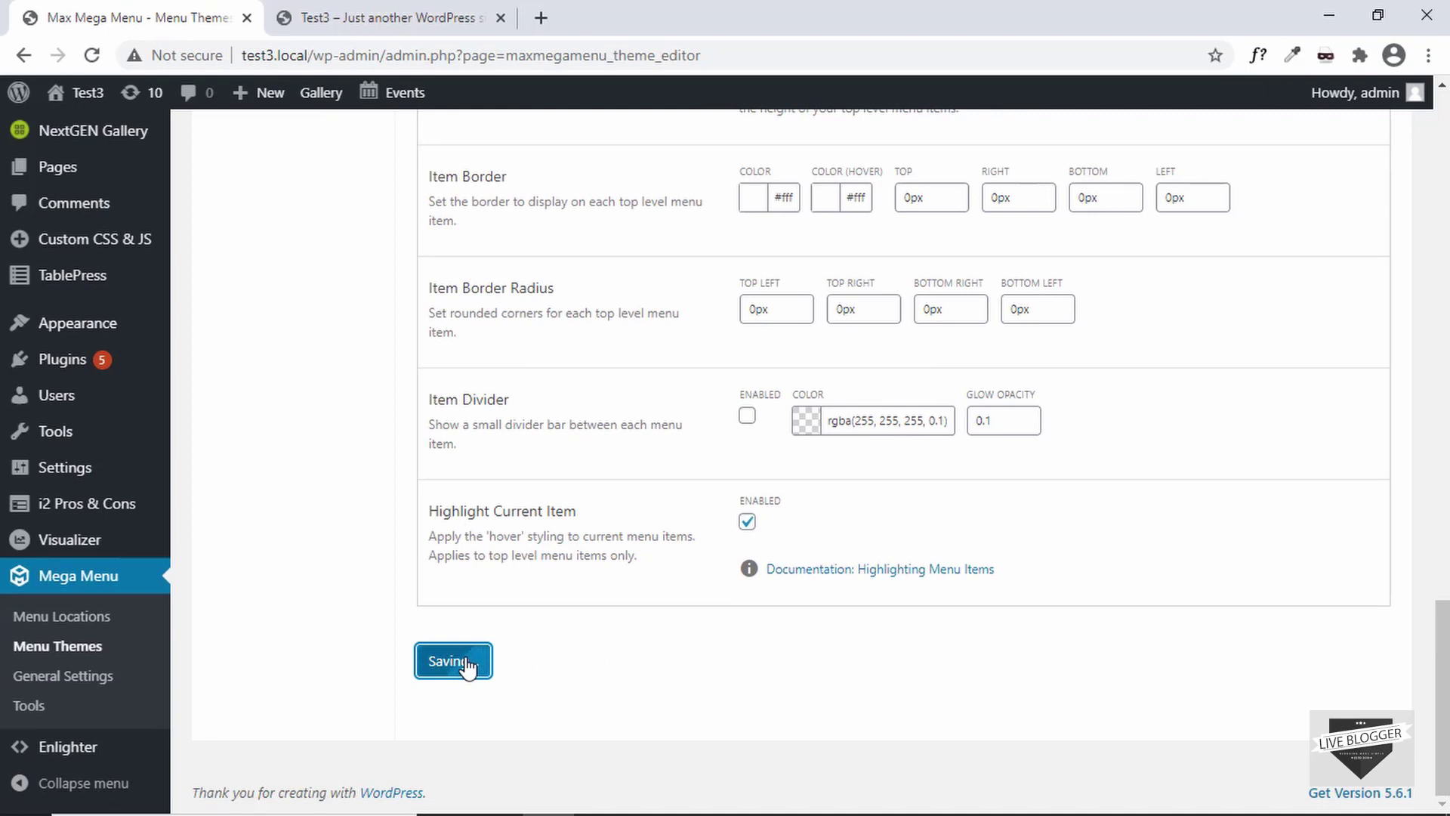
left_click(370, 12)
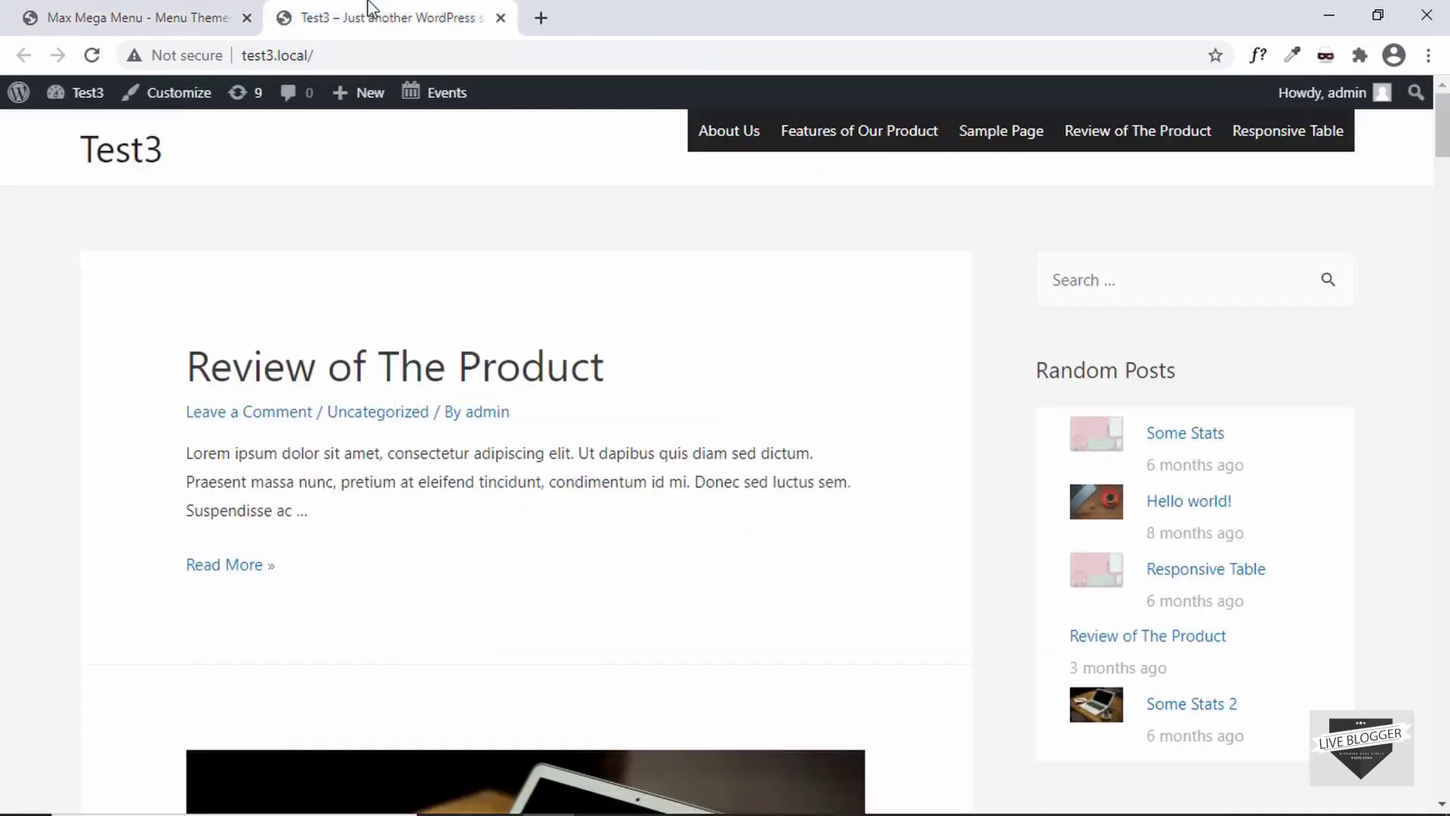
left_click(91, 55)
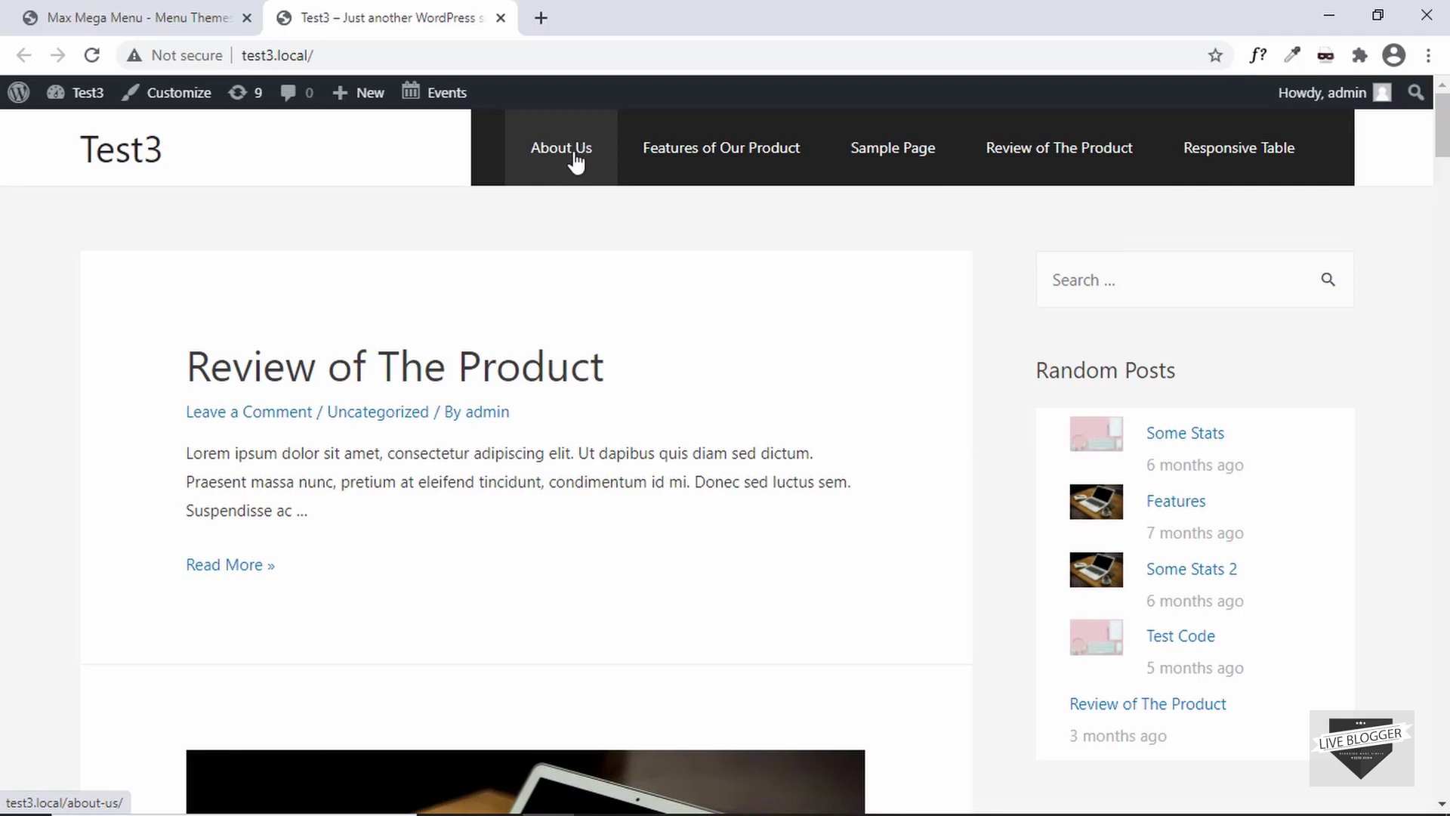
- Open the mega menu settings of the About Us item in Advanced Navmenu and set its sub menu display mode to Mega Menu - Grid Layout
left_click(130, 23)
scroll(78, 469, "up", 2)
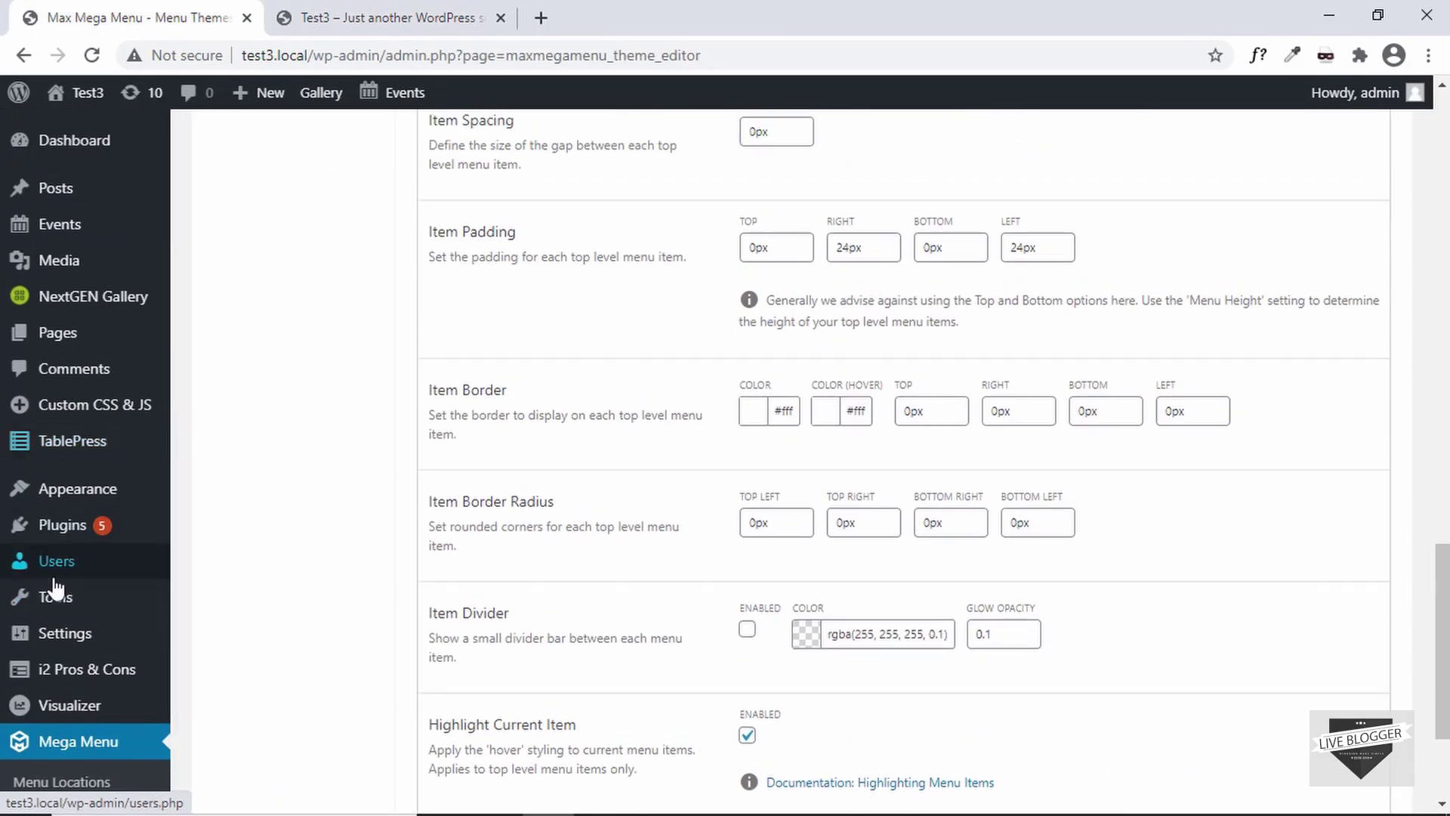
mouse_move(74, 493)
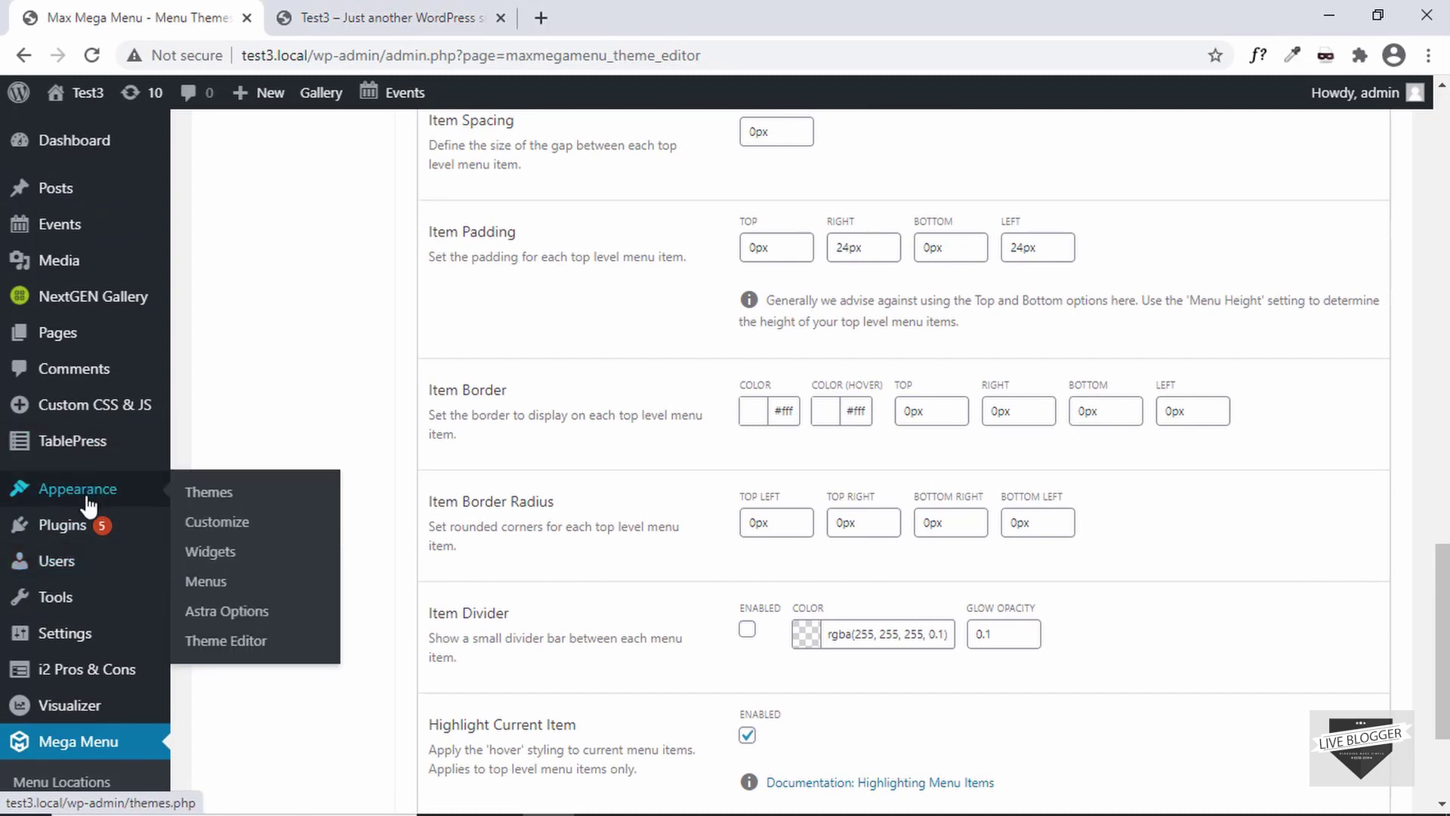
left_click(208, 583)
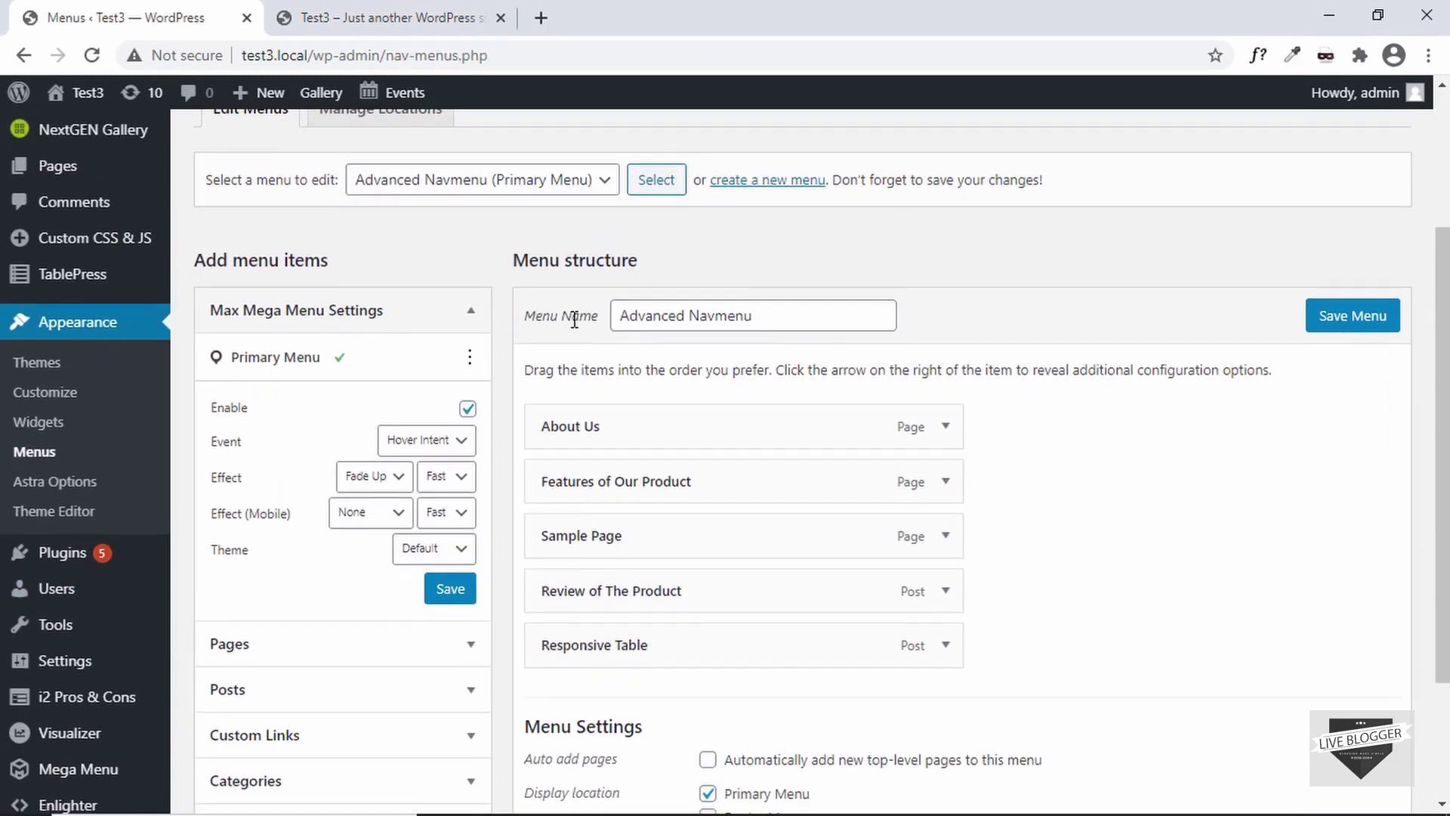
scroll(574, 320, "down", 1)
mouse_move(647, 336)
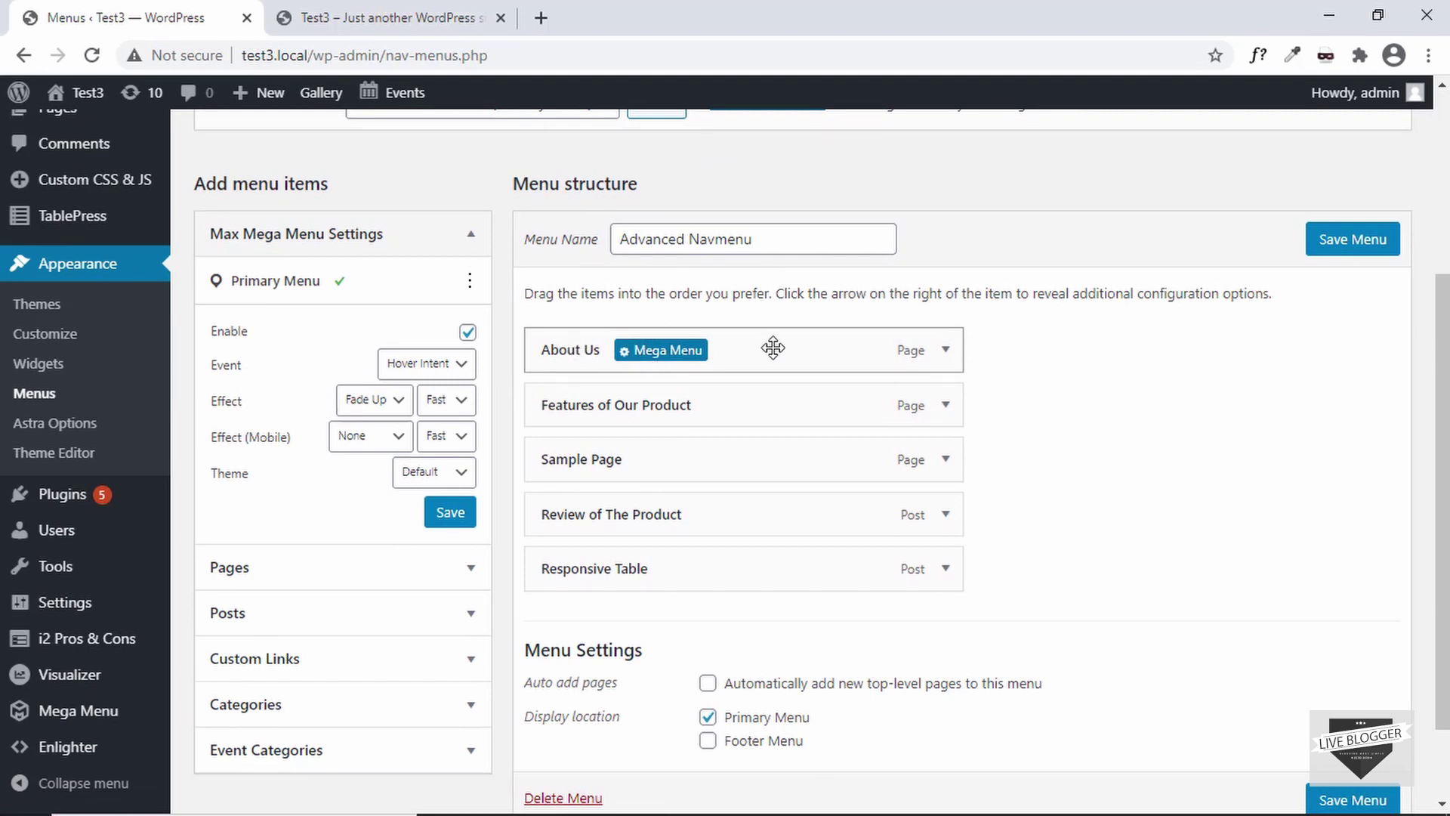
left_click(678, 362)
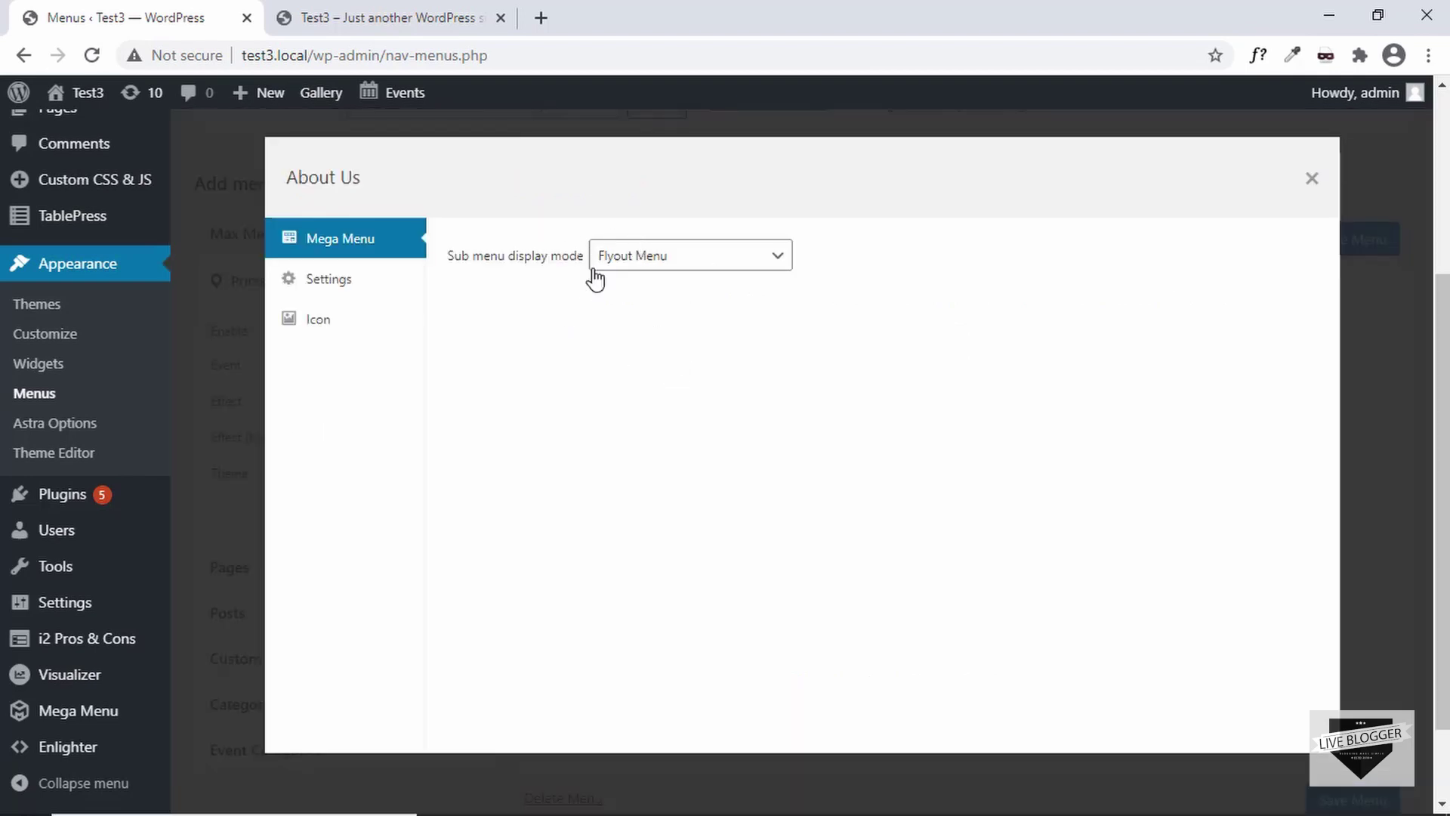
left_click(696, 260)
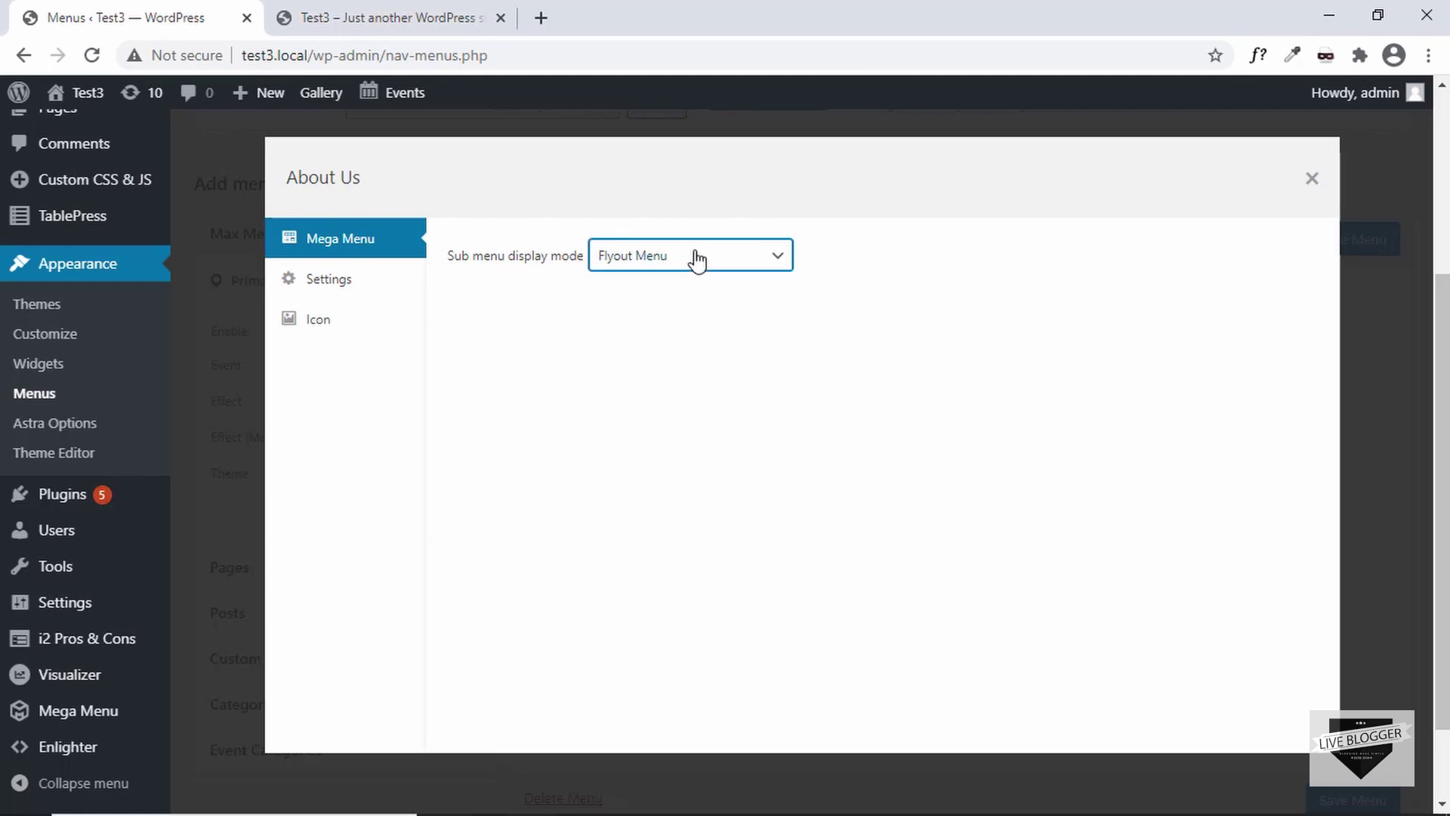
left_click(695, 261)
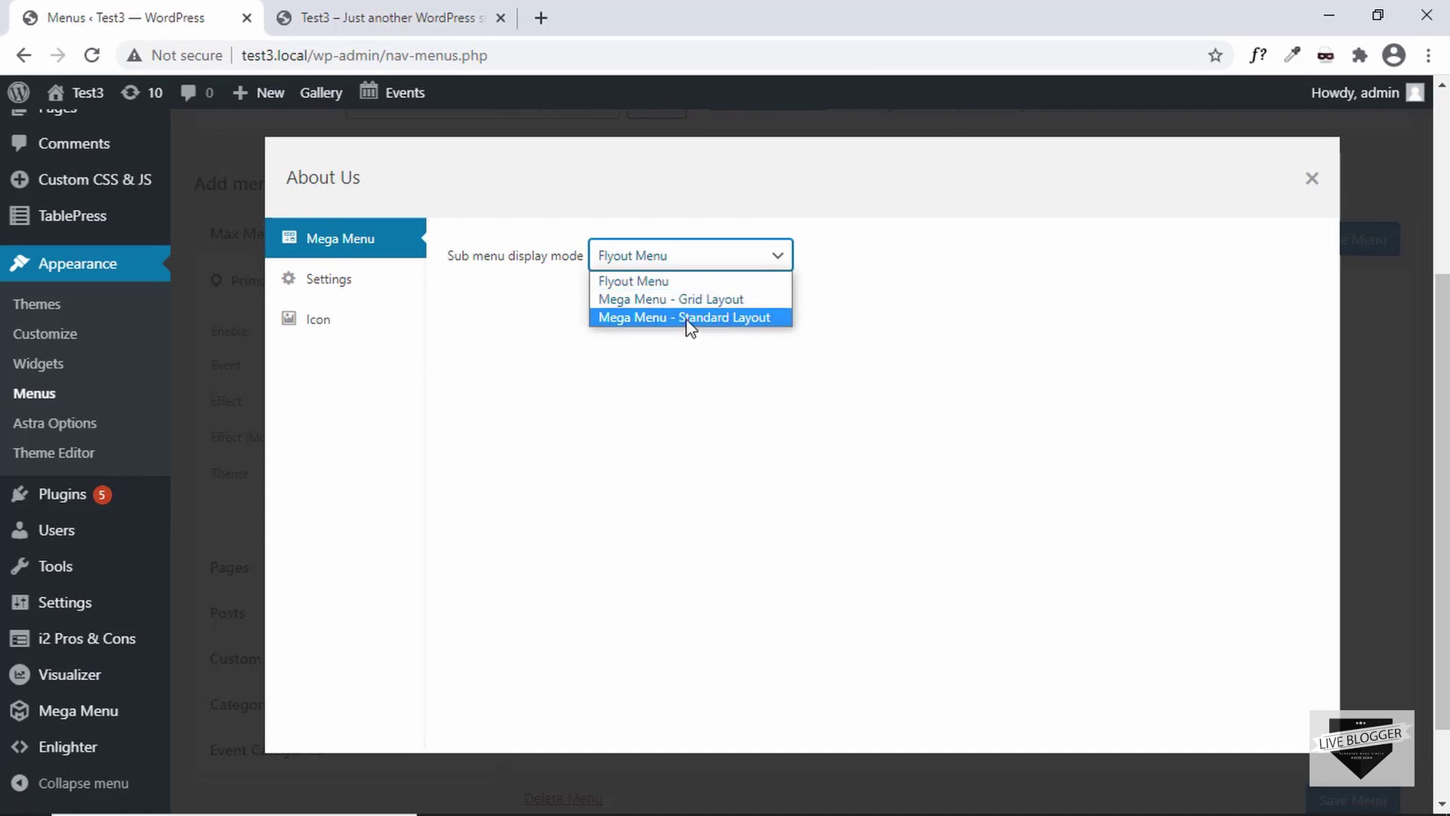
left_click(752, 300)
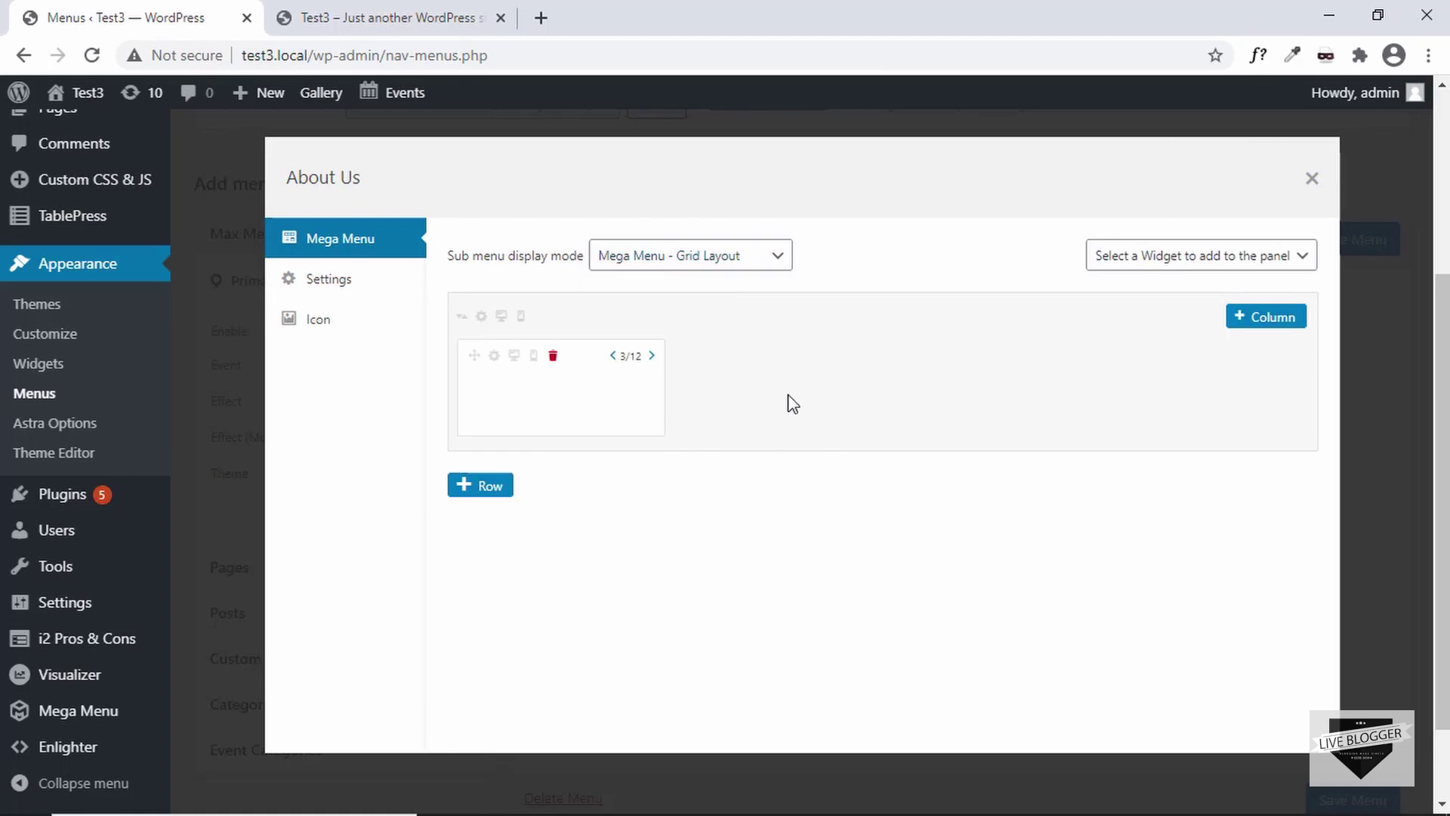
- Add an Image widget to the first column of the About Us mega menu
left_click(1247, 263)
scroll(1208, 339, "down", 2)
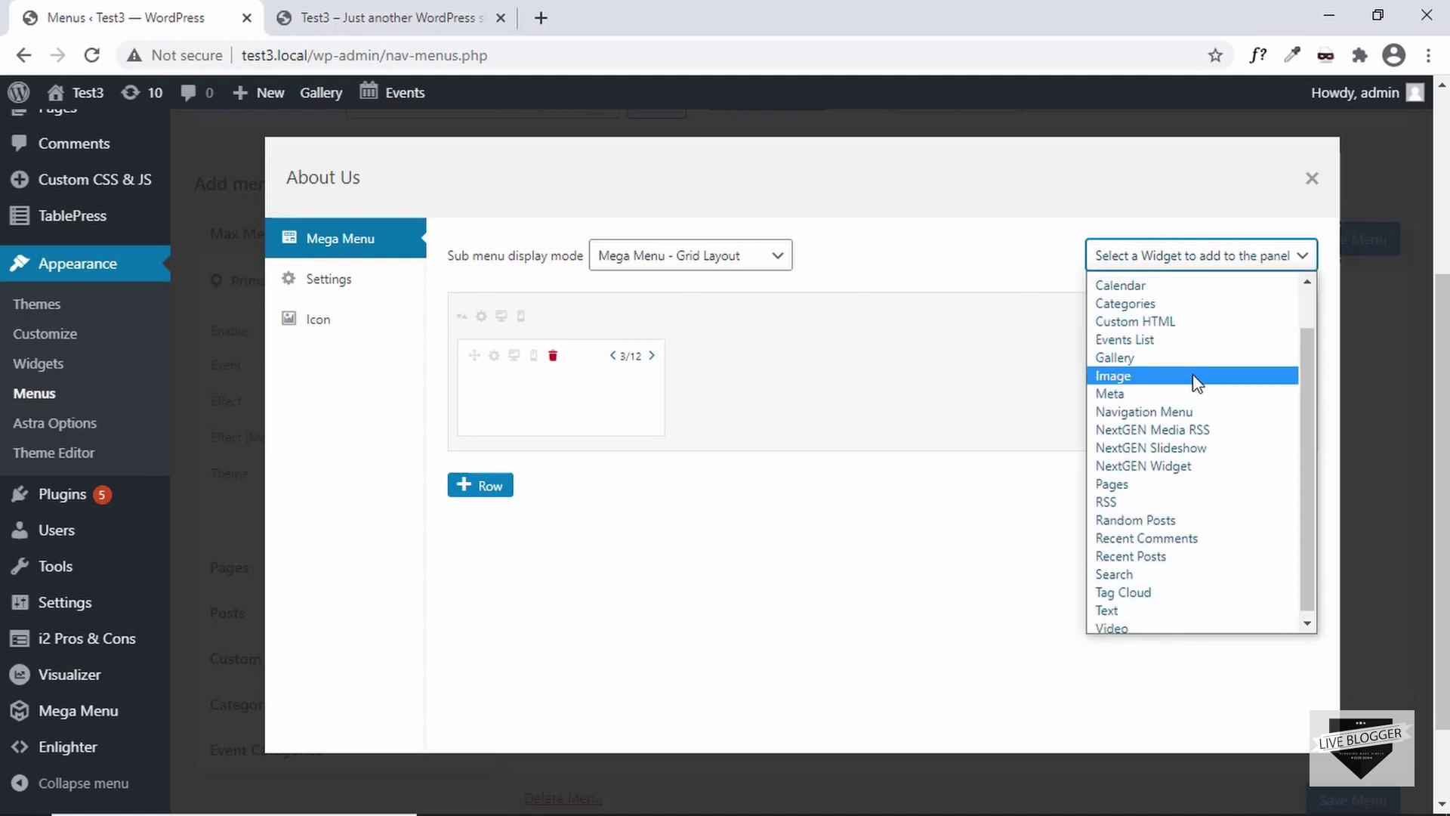
left_click(1195, 377)
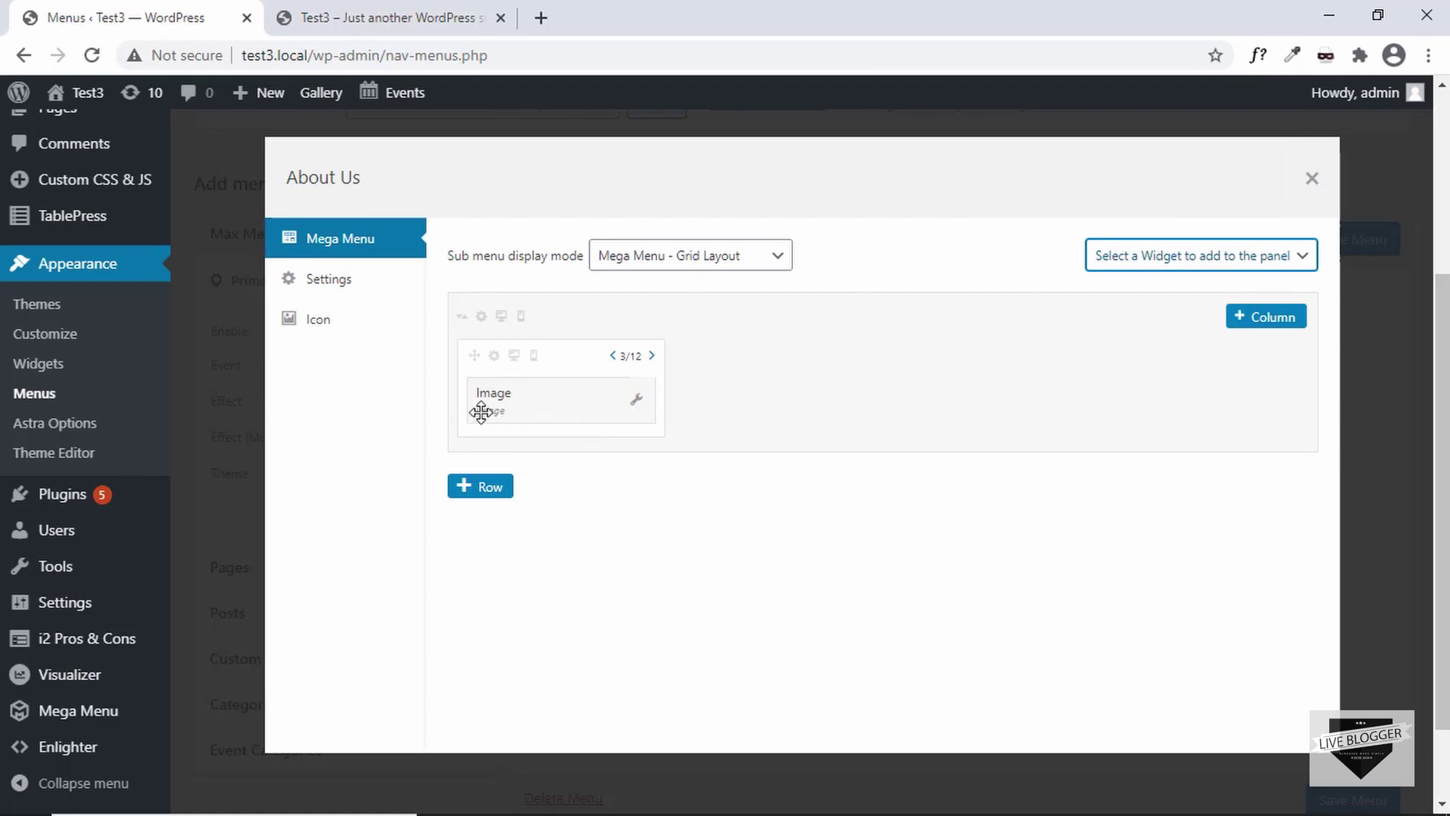
- Assign image1.jpg from the Media Library to the Image widget and save the widget
left_click(636, 407)
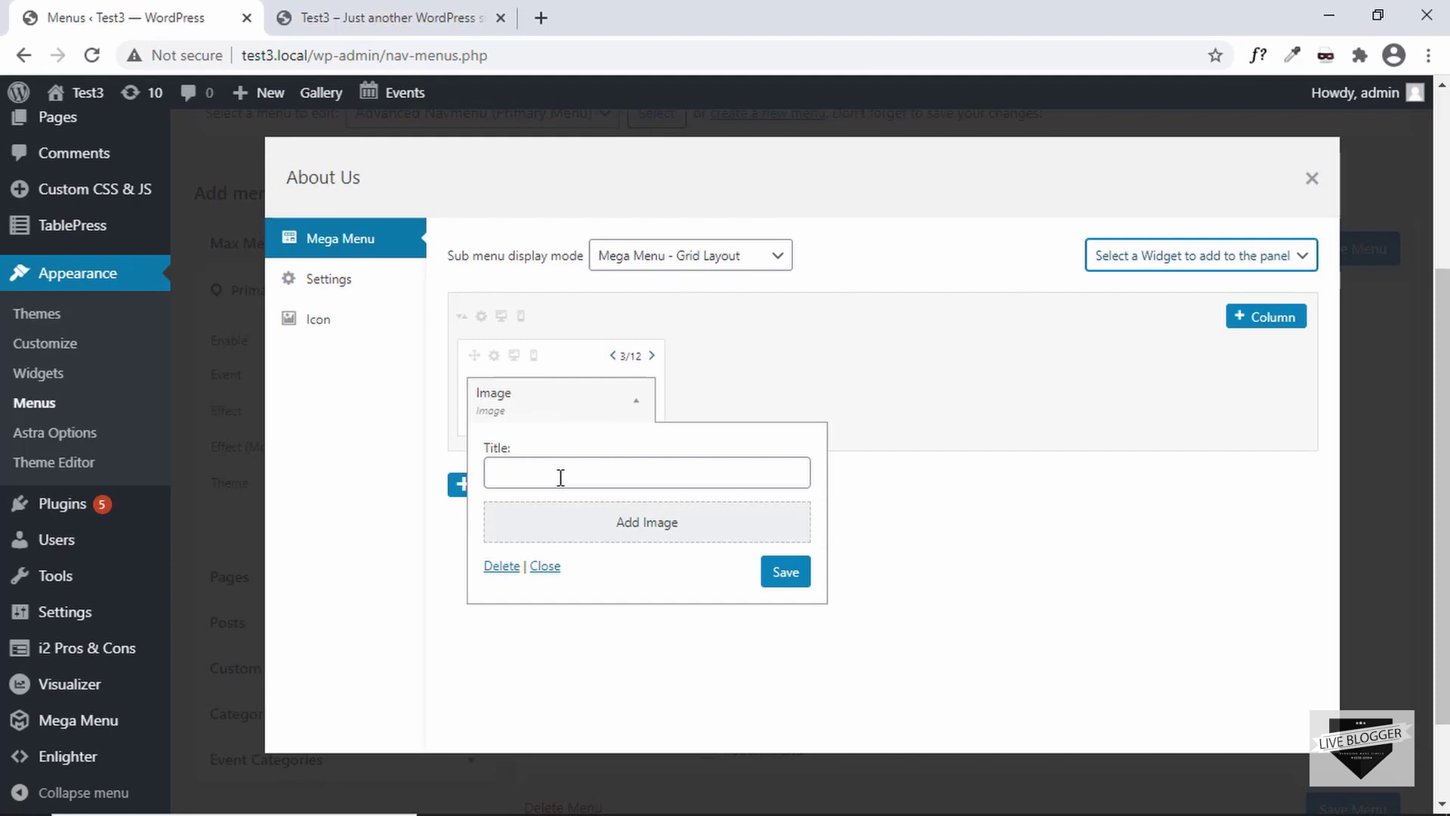
left_click(623, 529)
scroll(518, 451, "down", 4)
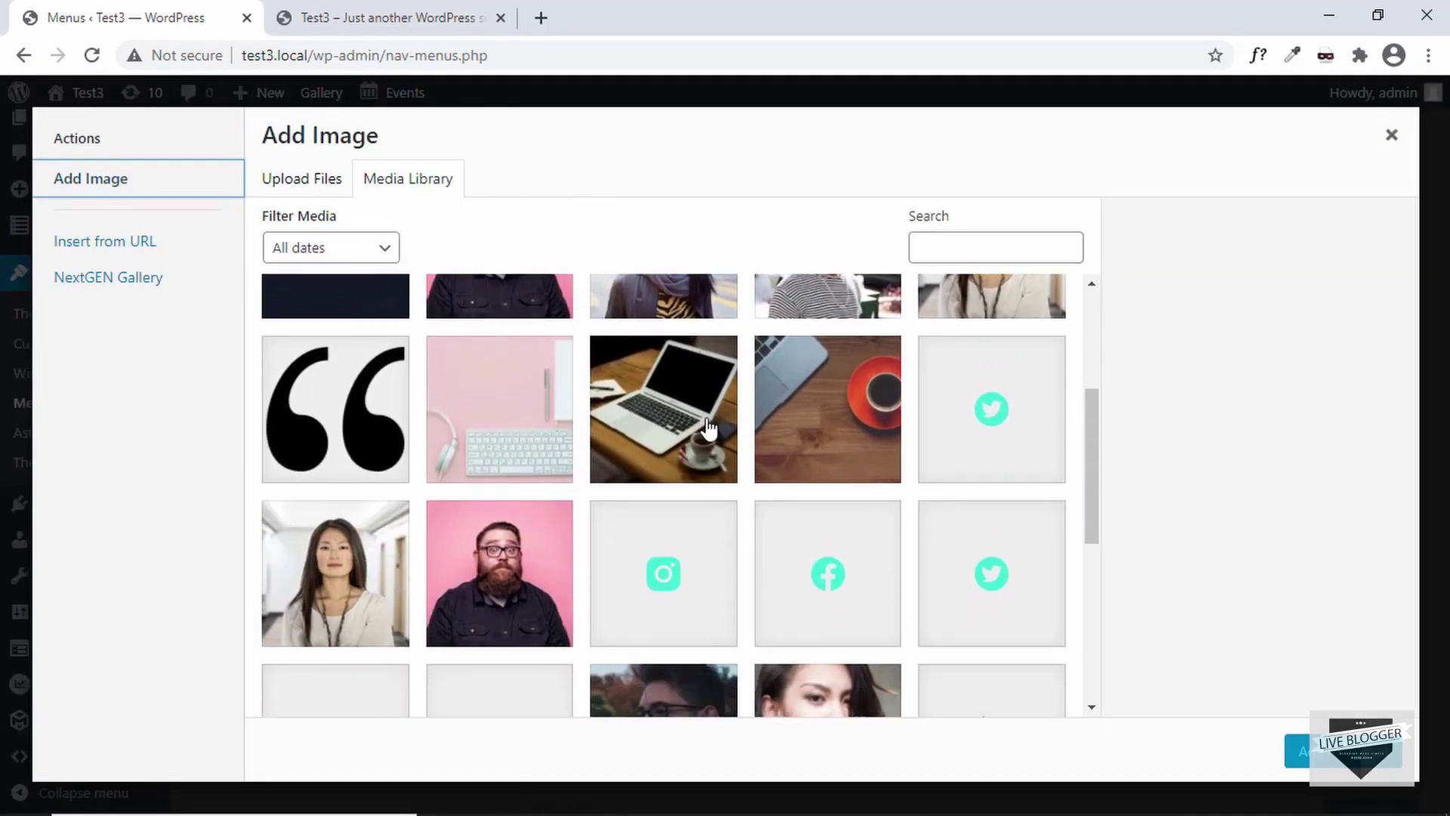
left_click(791, 433)
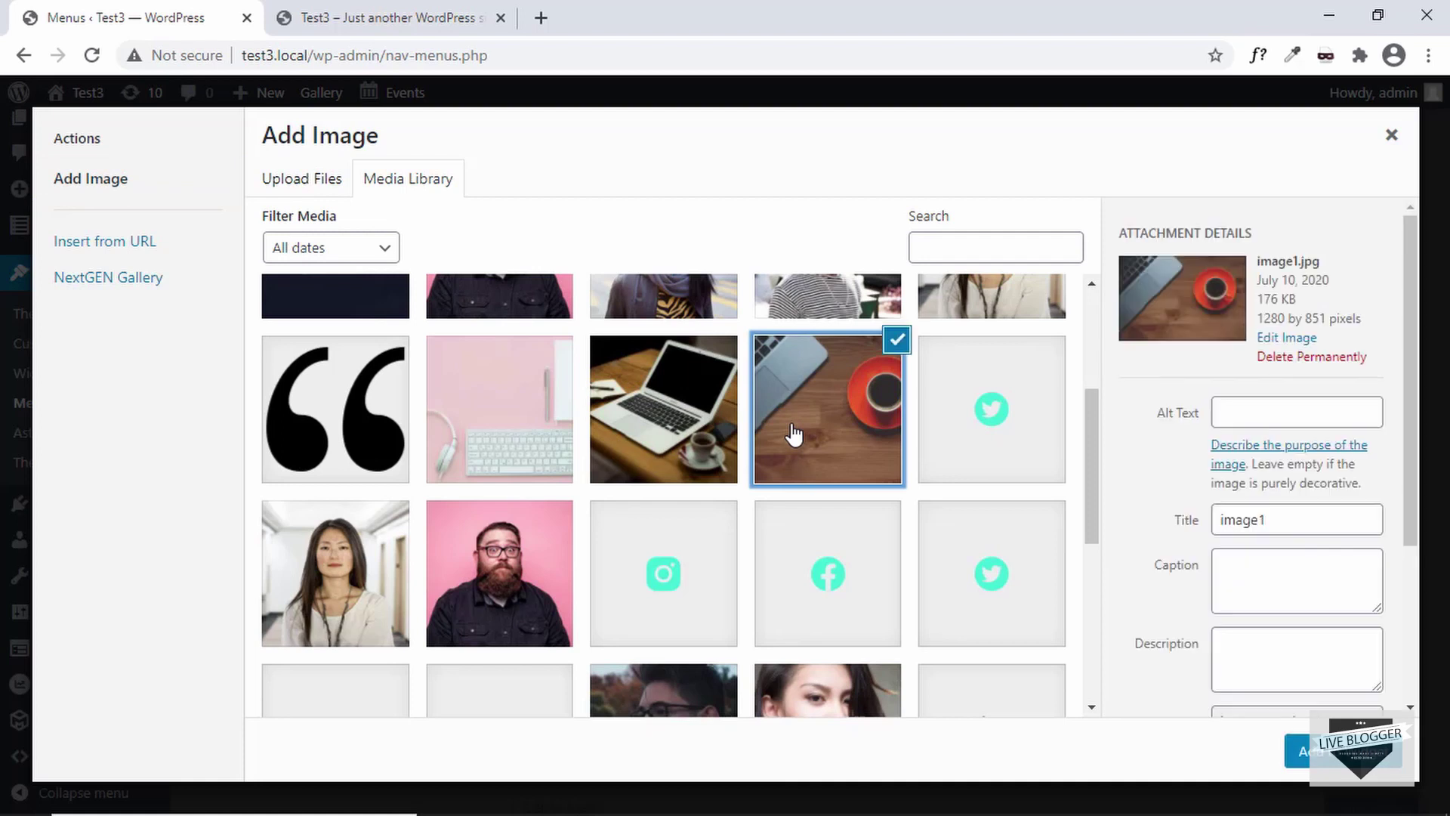
left_click(1306, 751)
scroll(667, 542, "down", 3)
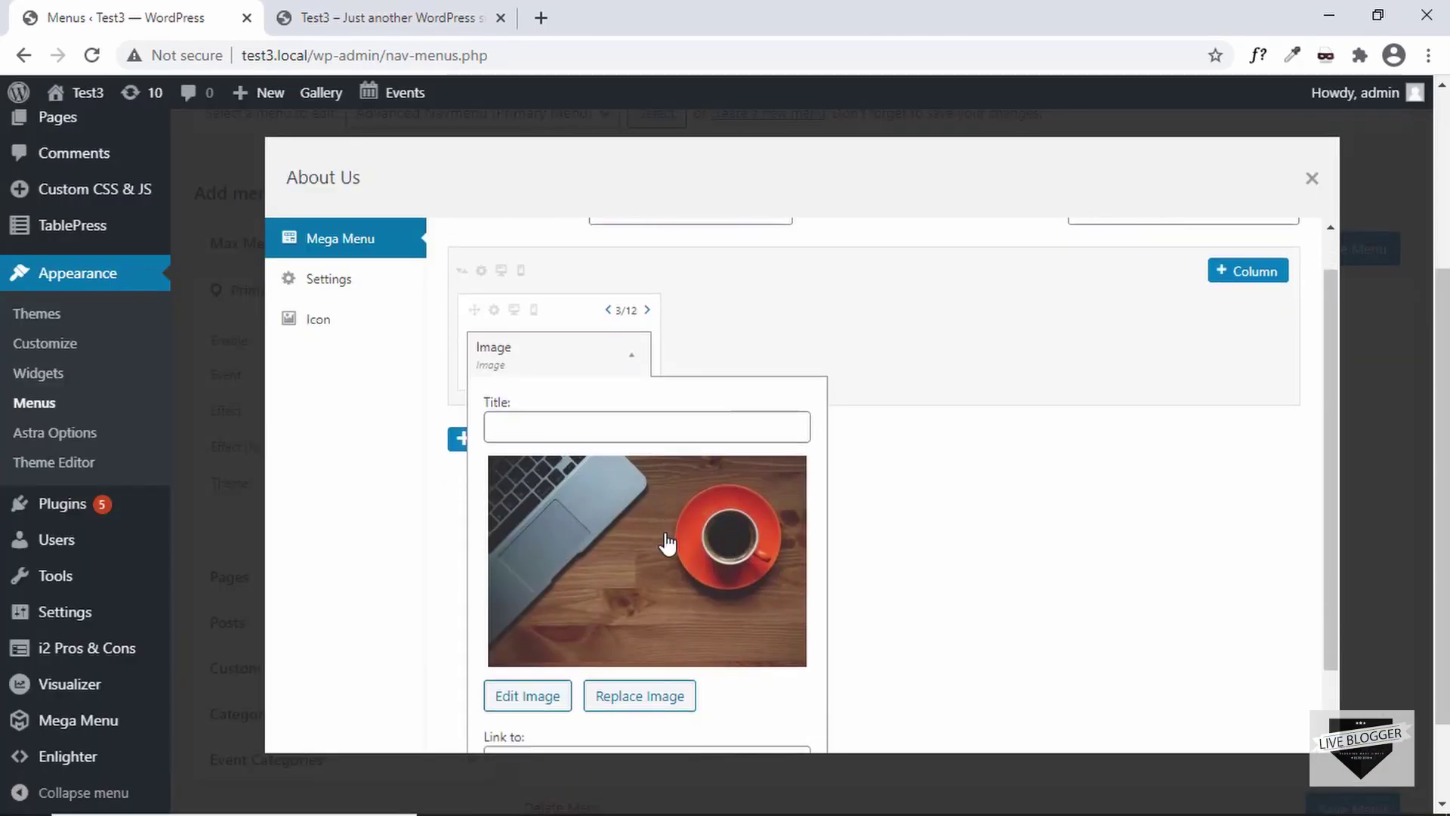
left_click(784, 731)
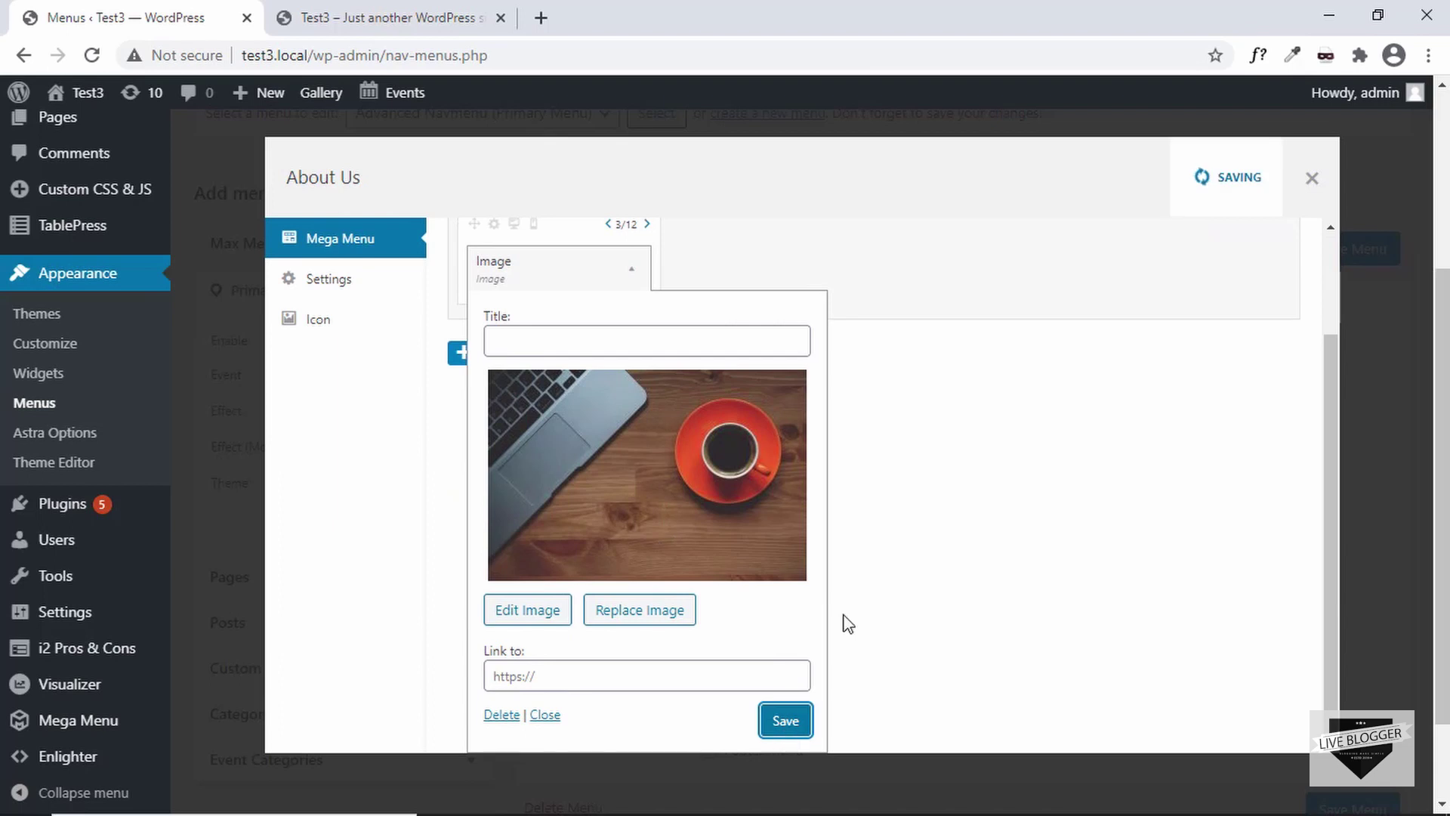
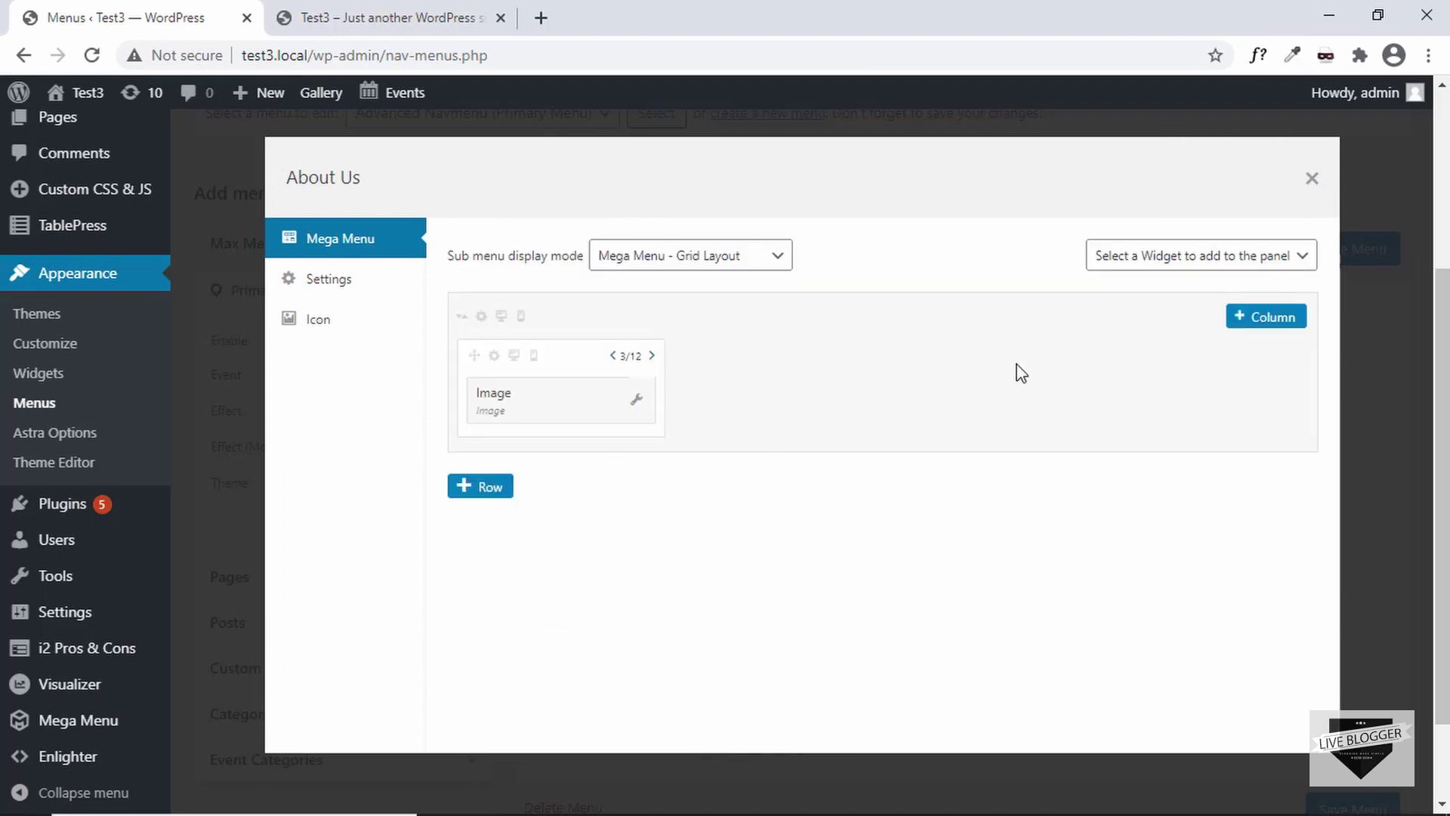
- Add a second column to the About Us mega menu and place an Events List widget in it
left_click(1262, 323)
left_click(1259, 260)
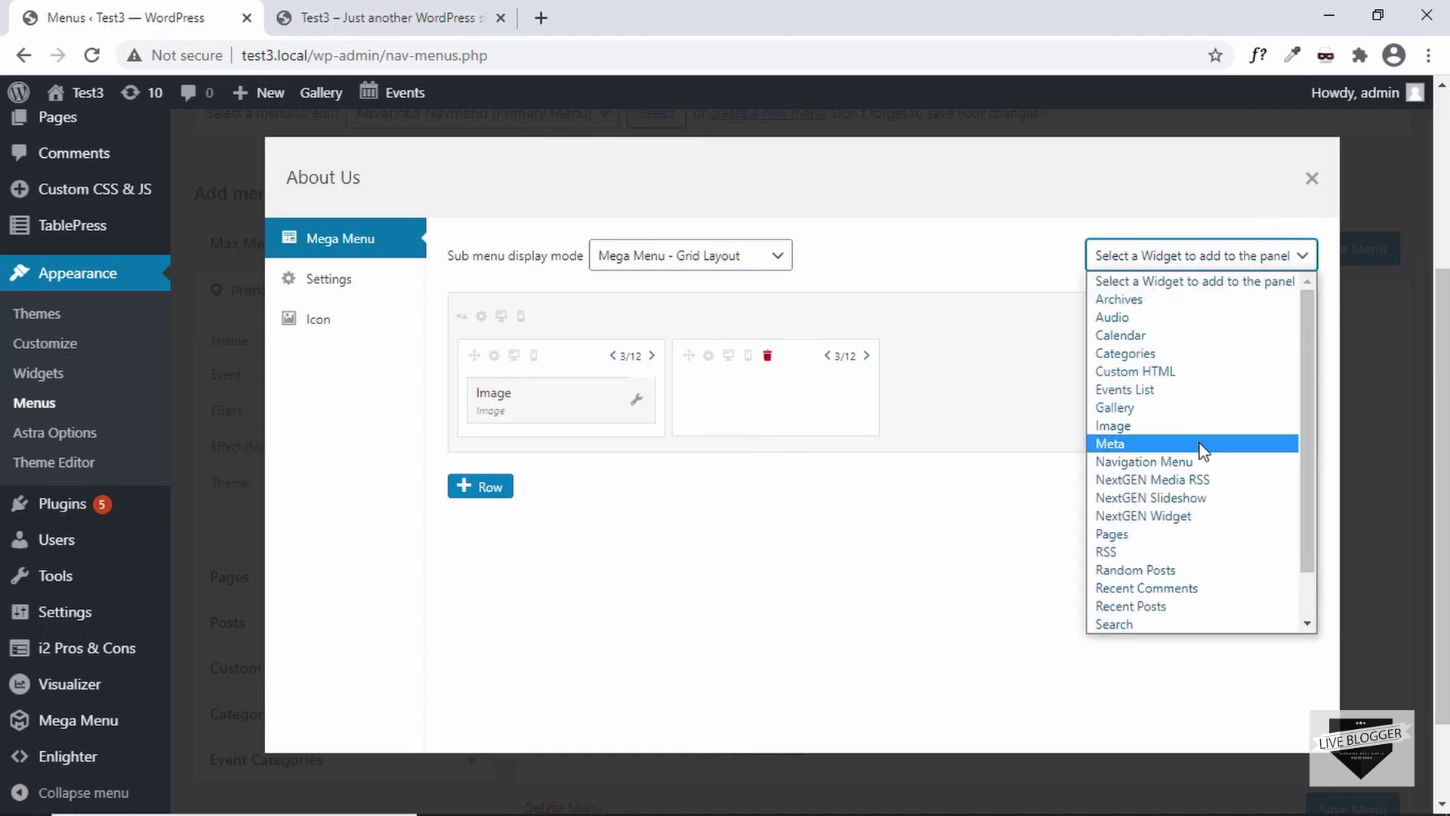
scroll(1201, 451, "down", 1)
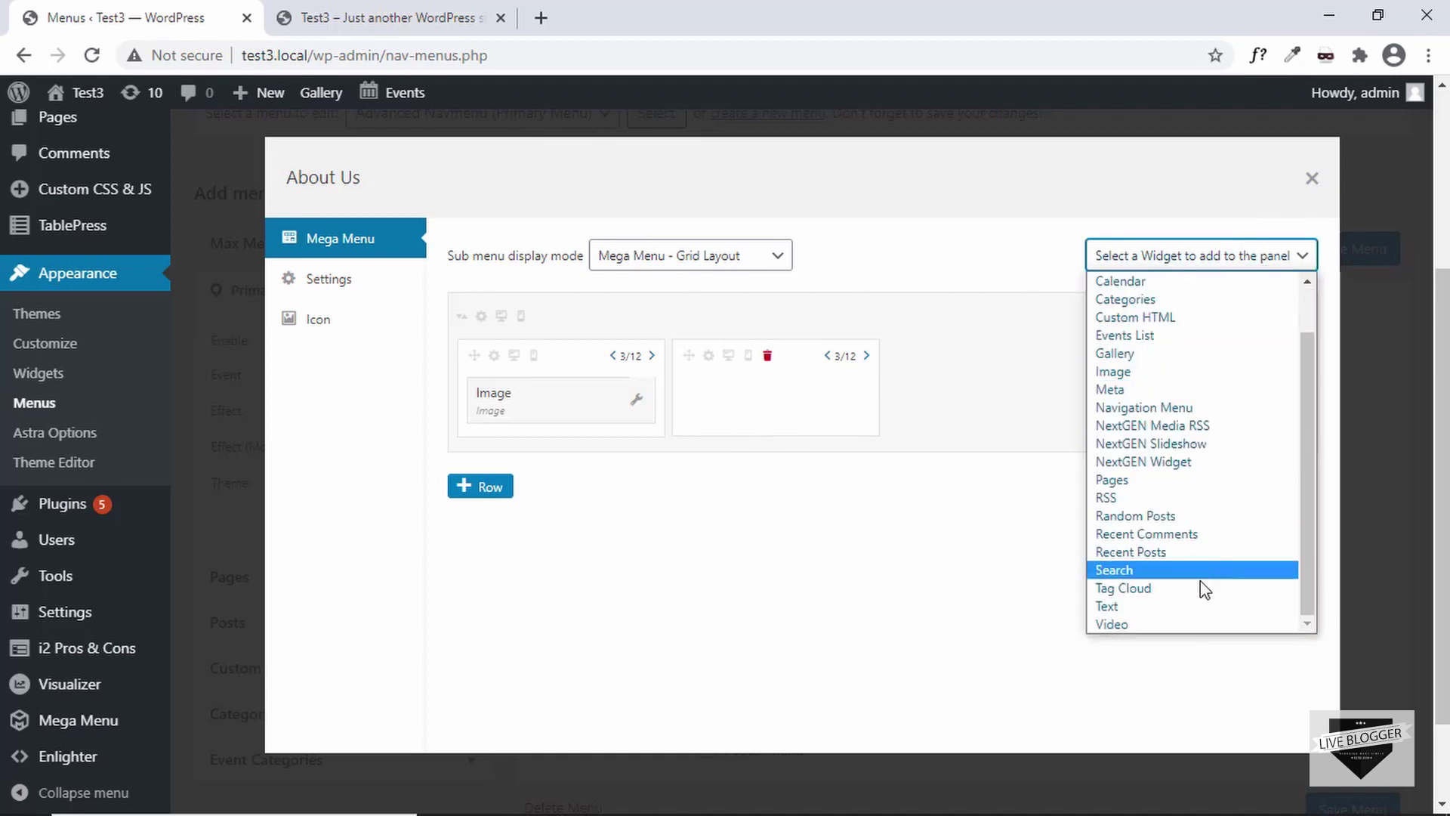
left_click(1182, 343)
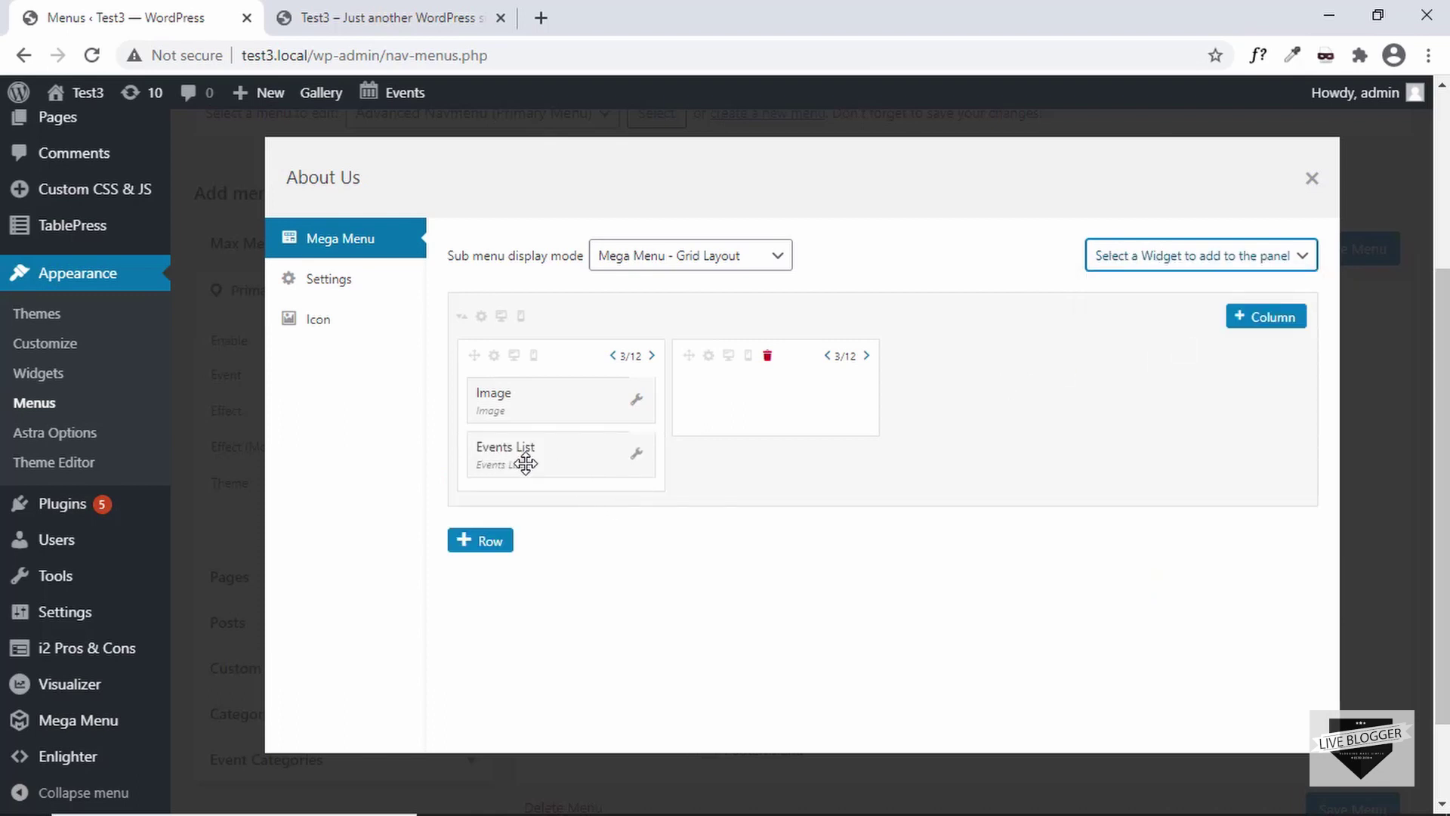
left_click_drag(524, 463, 731, 404)
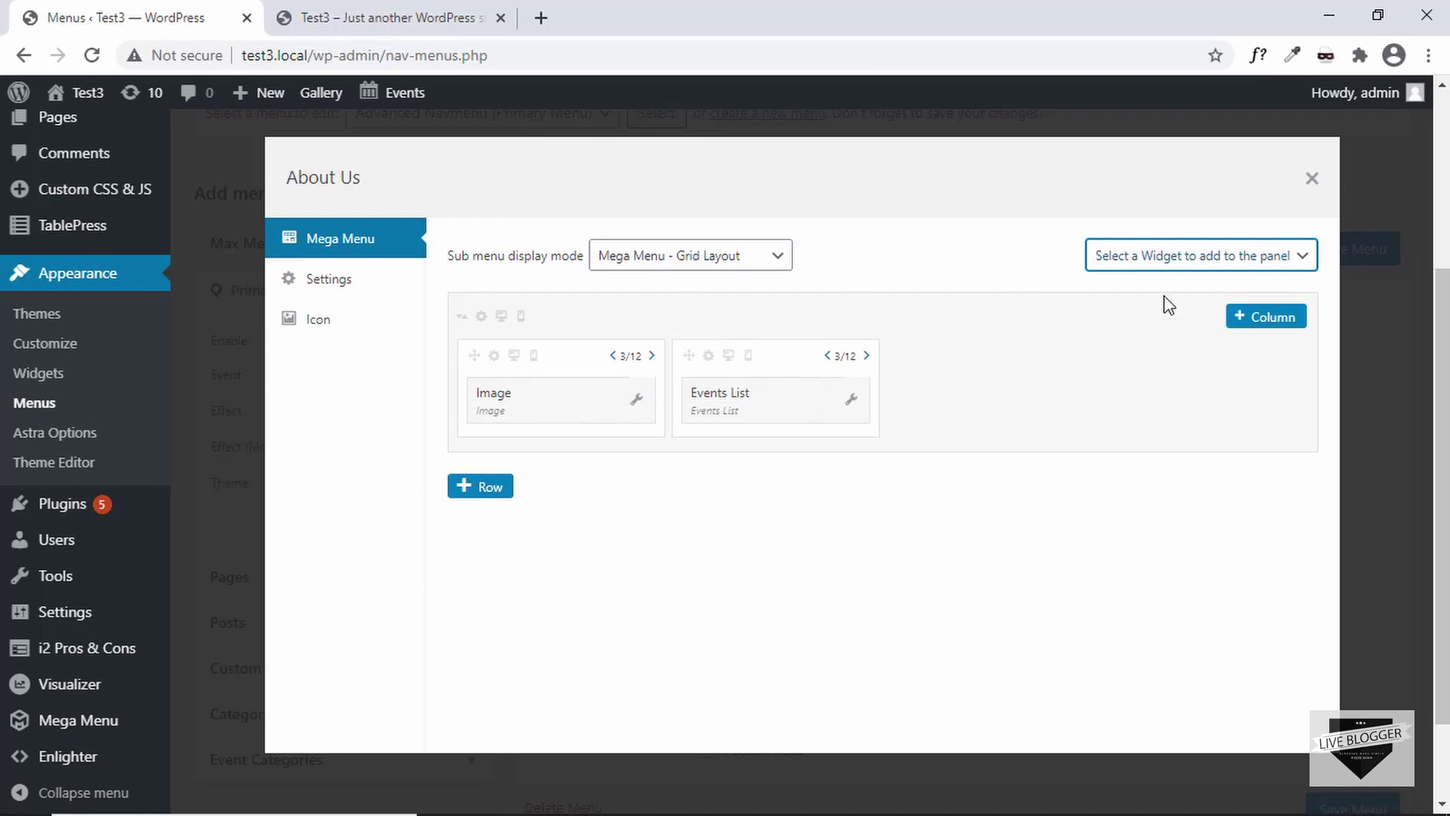
- Reload the front page and check the mega menu that opens under About Us
left_click(400, 14)
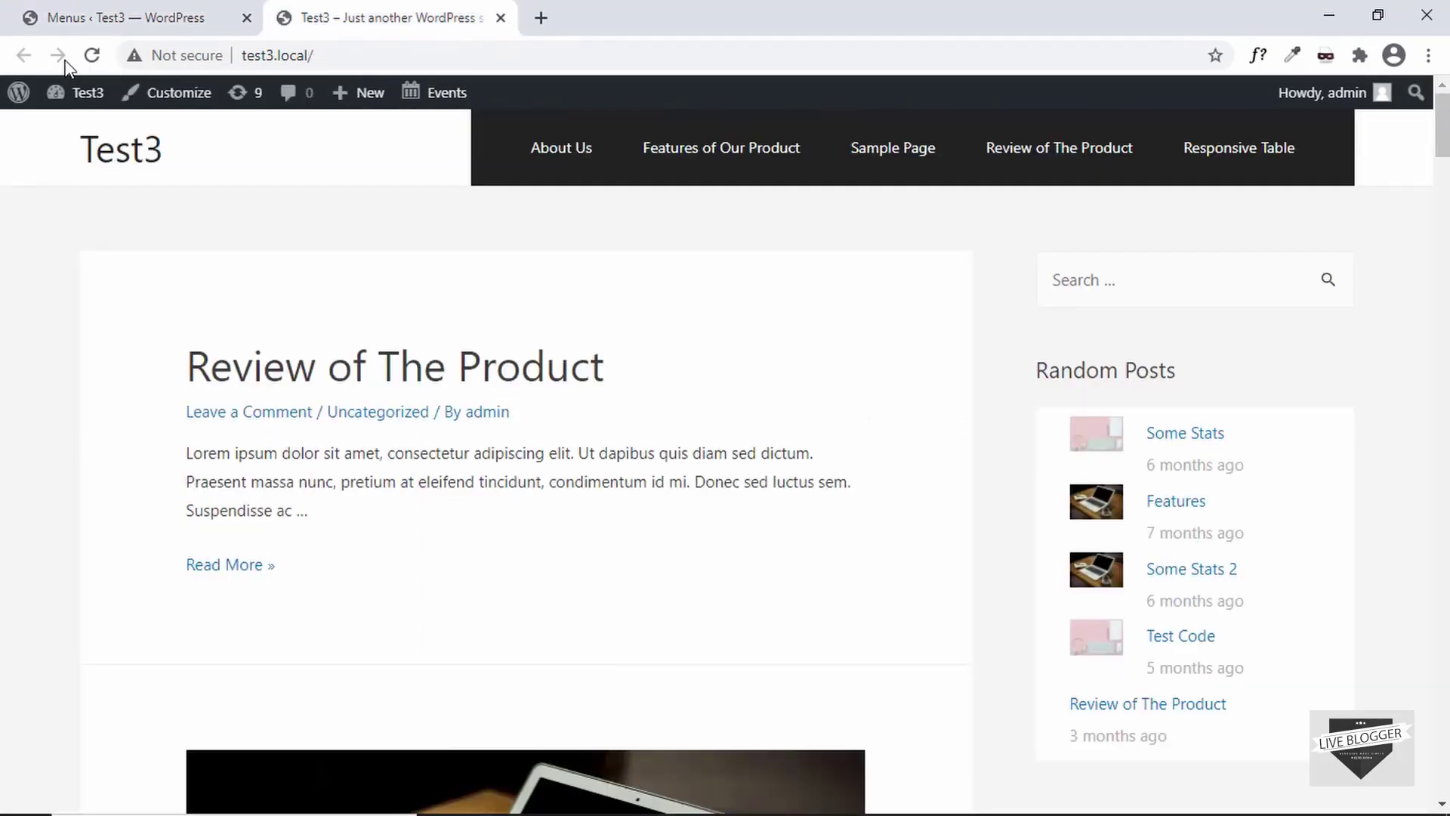
left_click(93, 56)
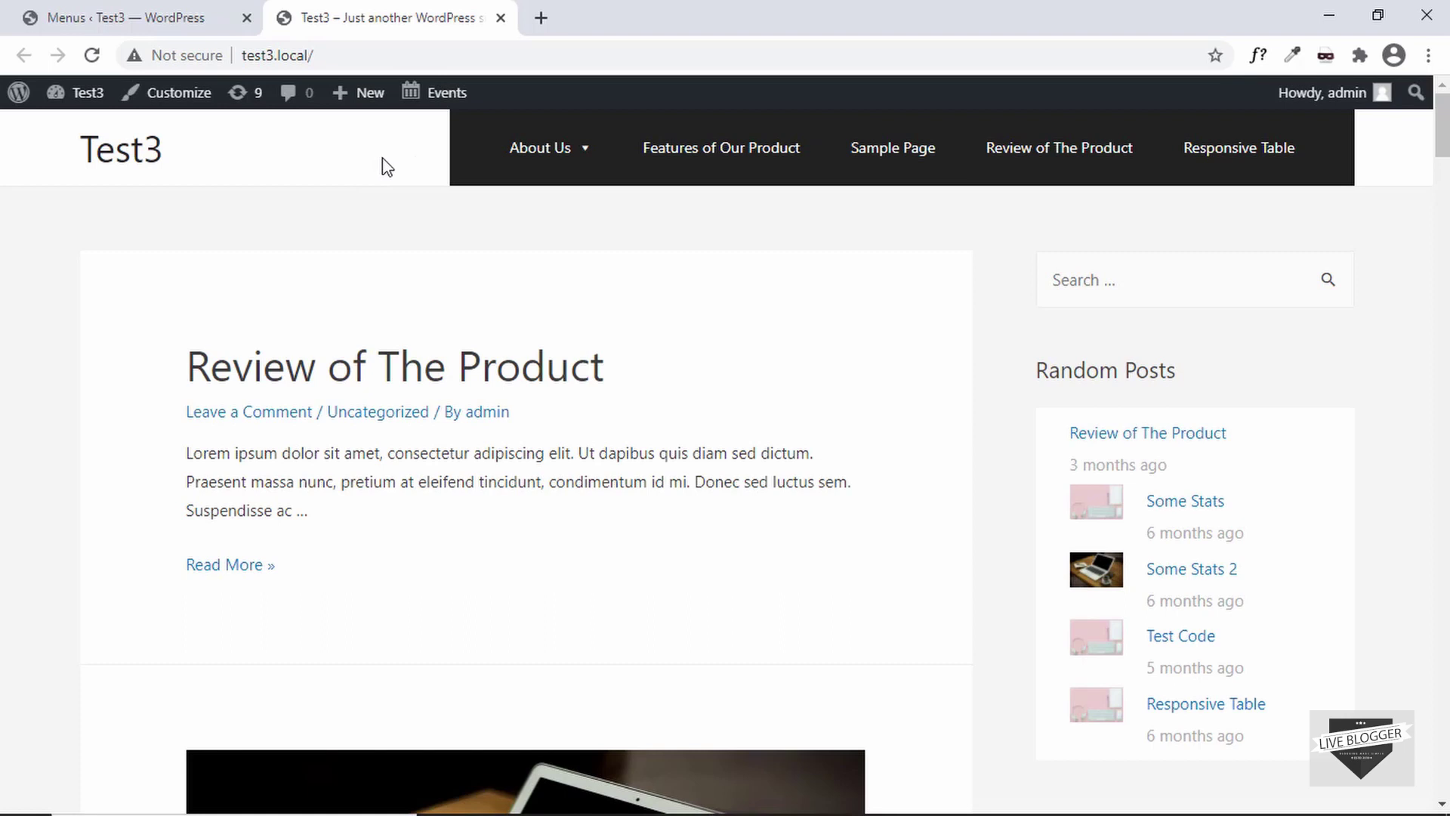
mouse_move(536, 173)
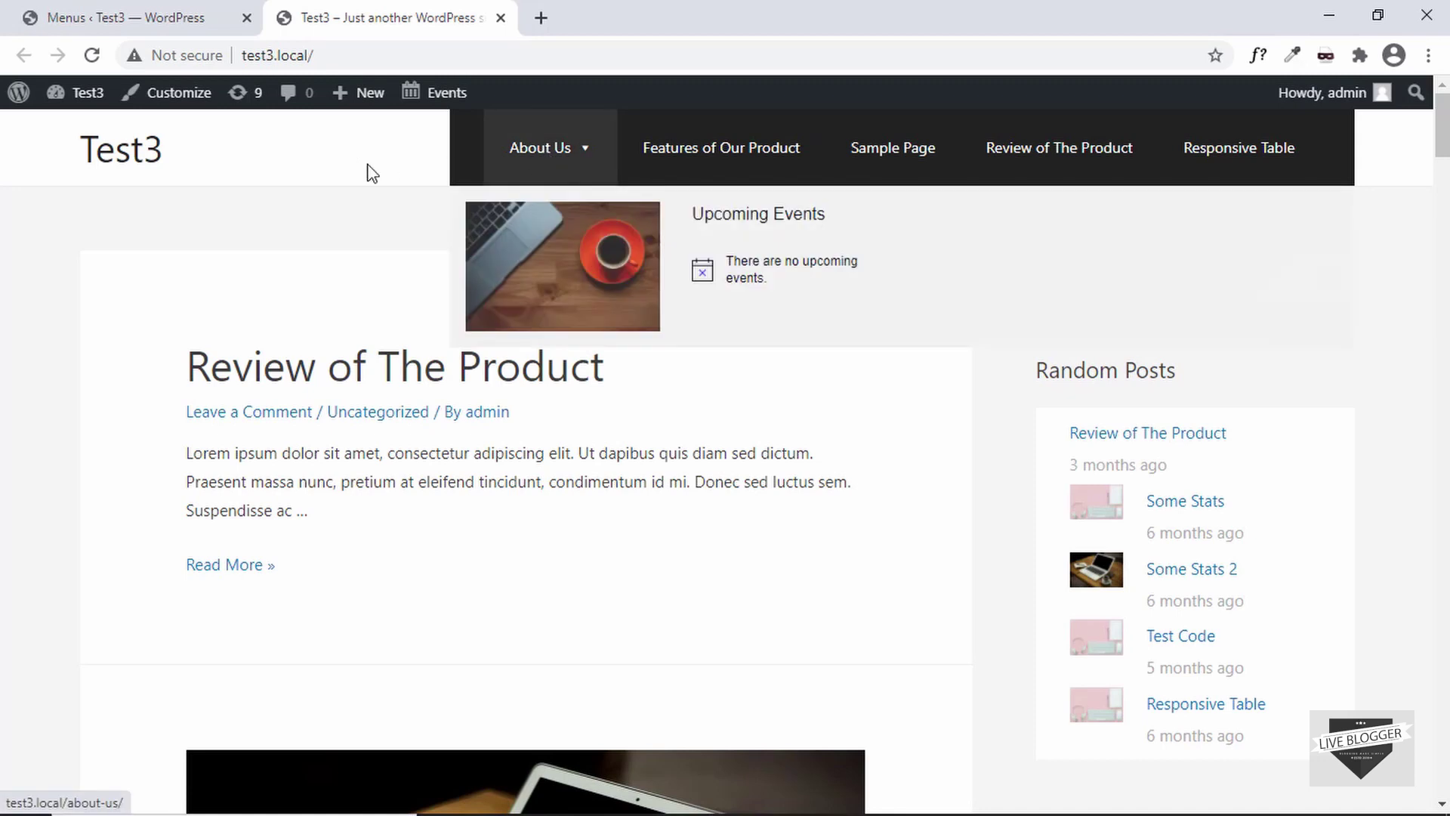
- Close the About Us mega menu settings and review the effect and speed options of the Primary Menu without changing them
left_click(123, 15)
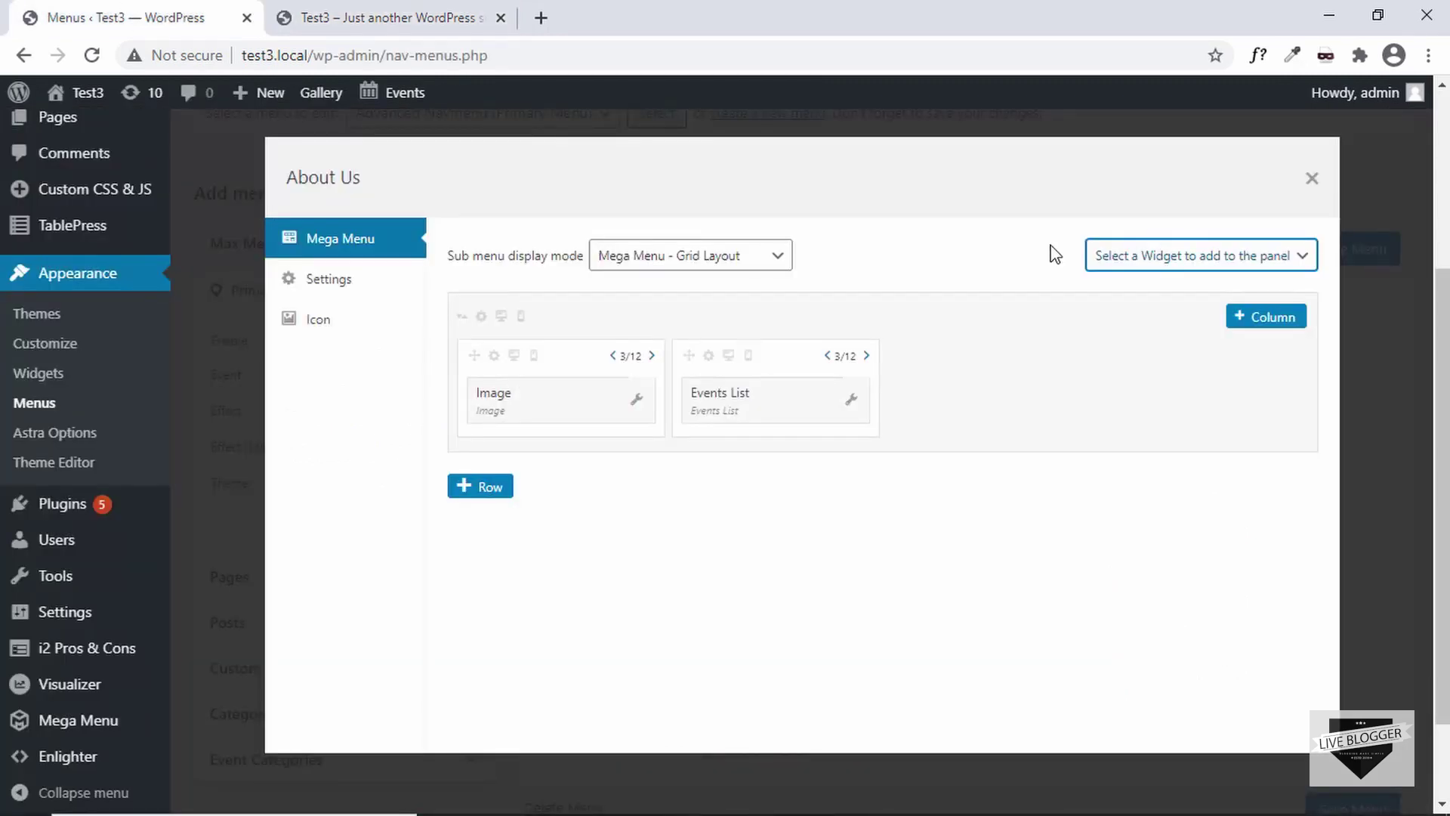
left_click(1310, 179)
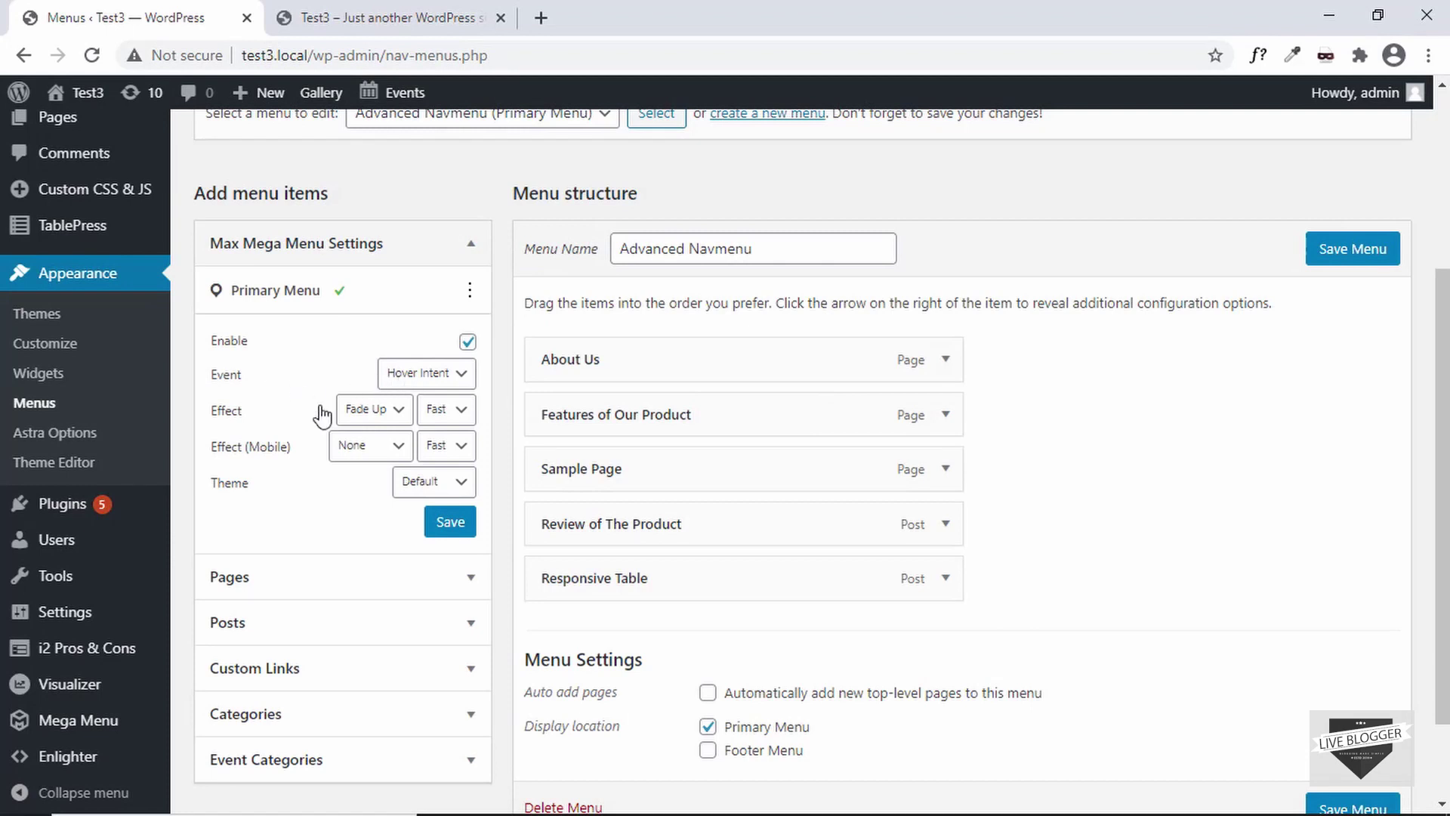
left_click(384, 423)
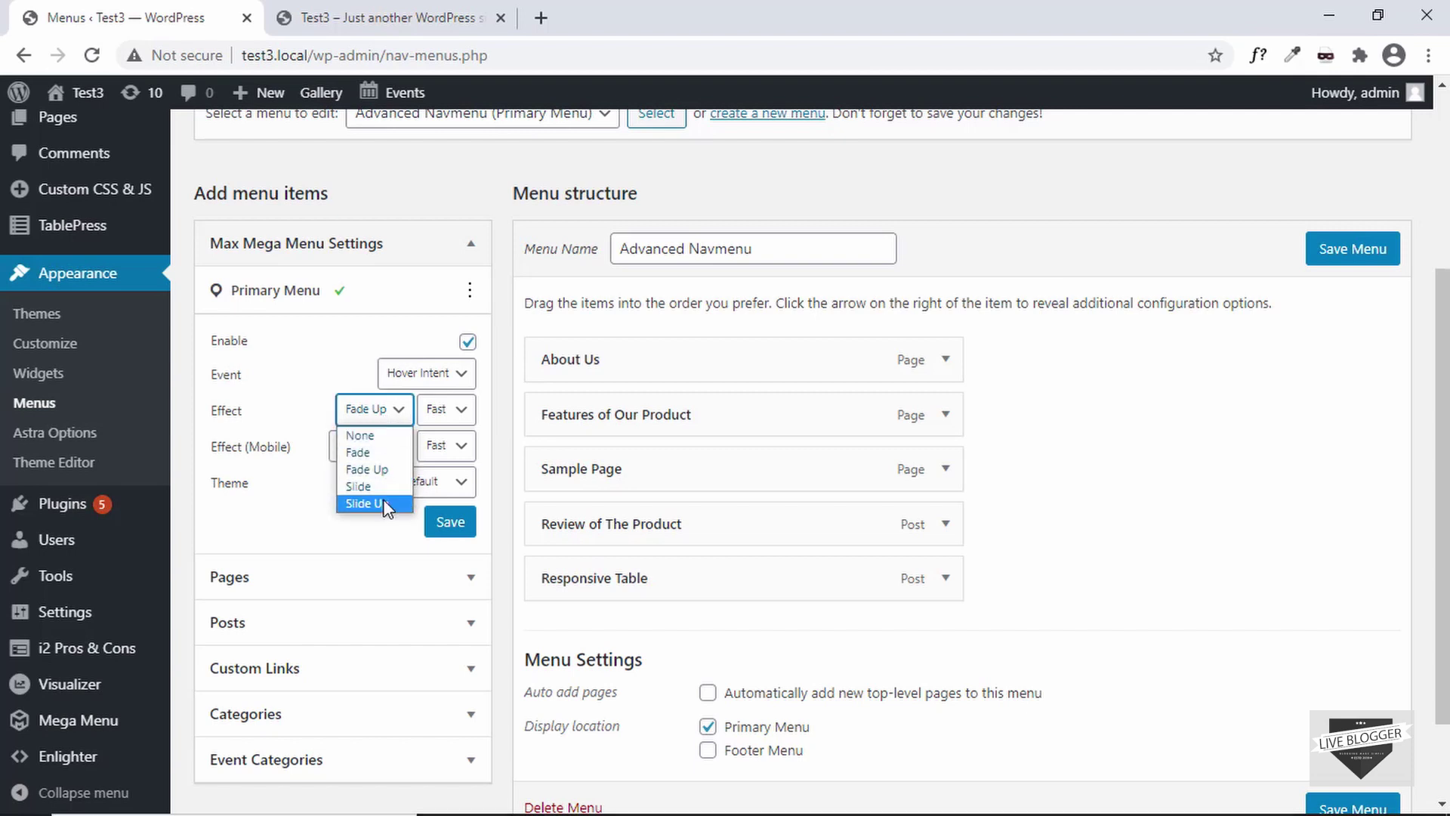
left_click(298, 382)
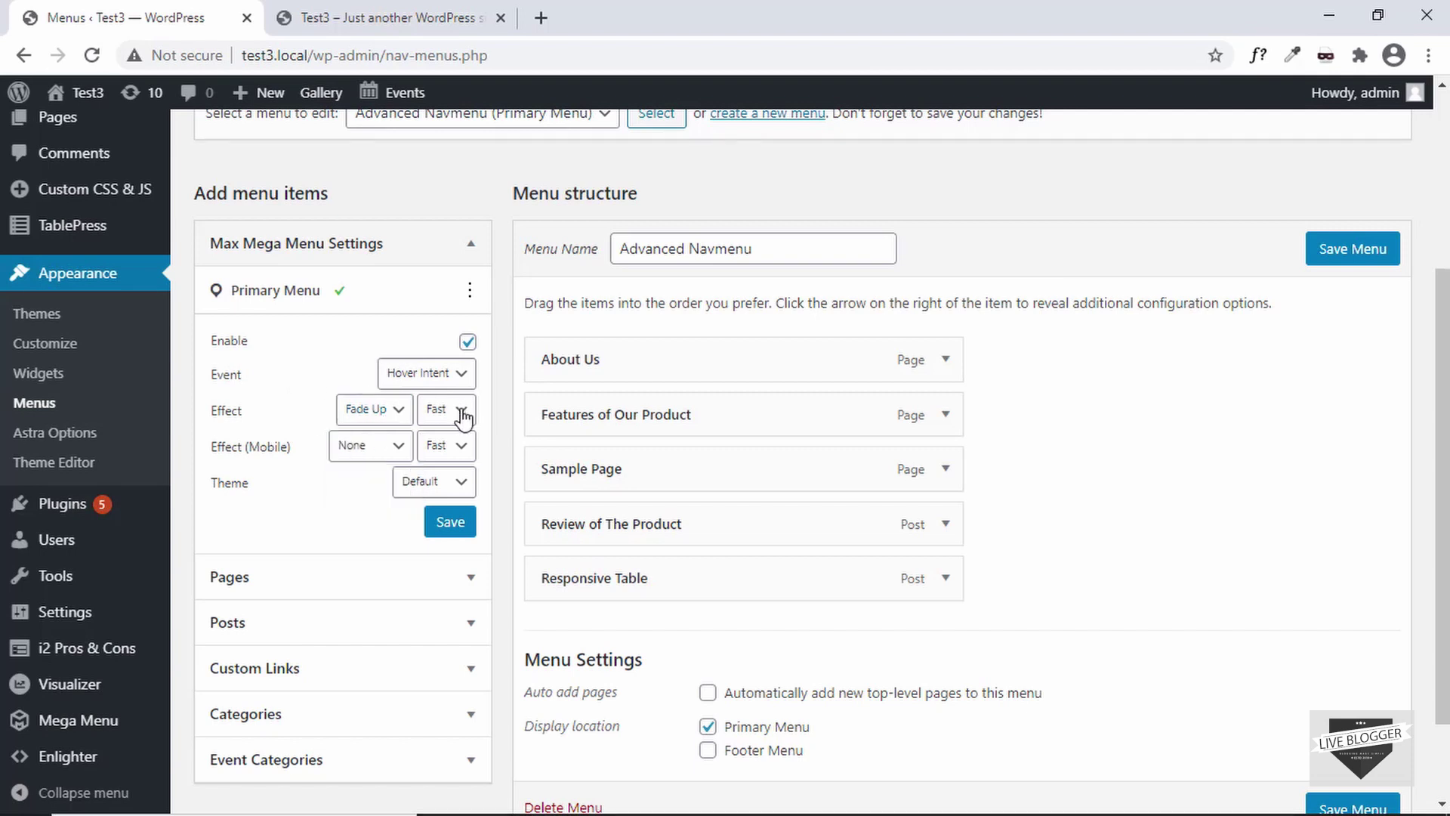
left_click(462, 412)
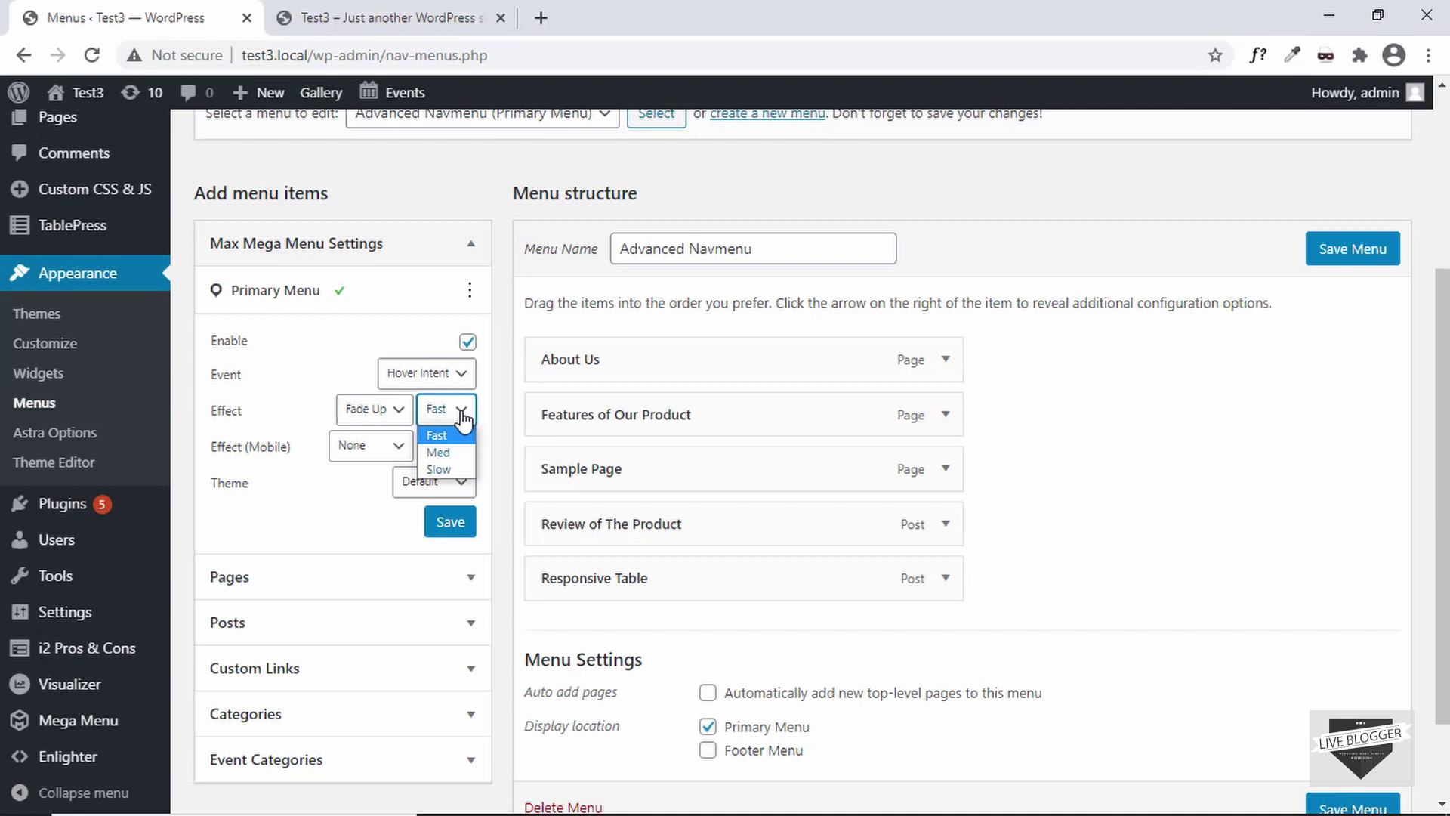
left_click(290, 473)
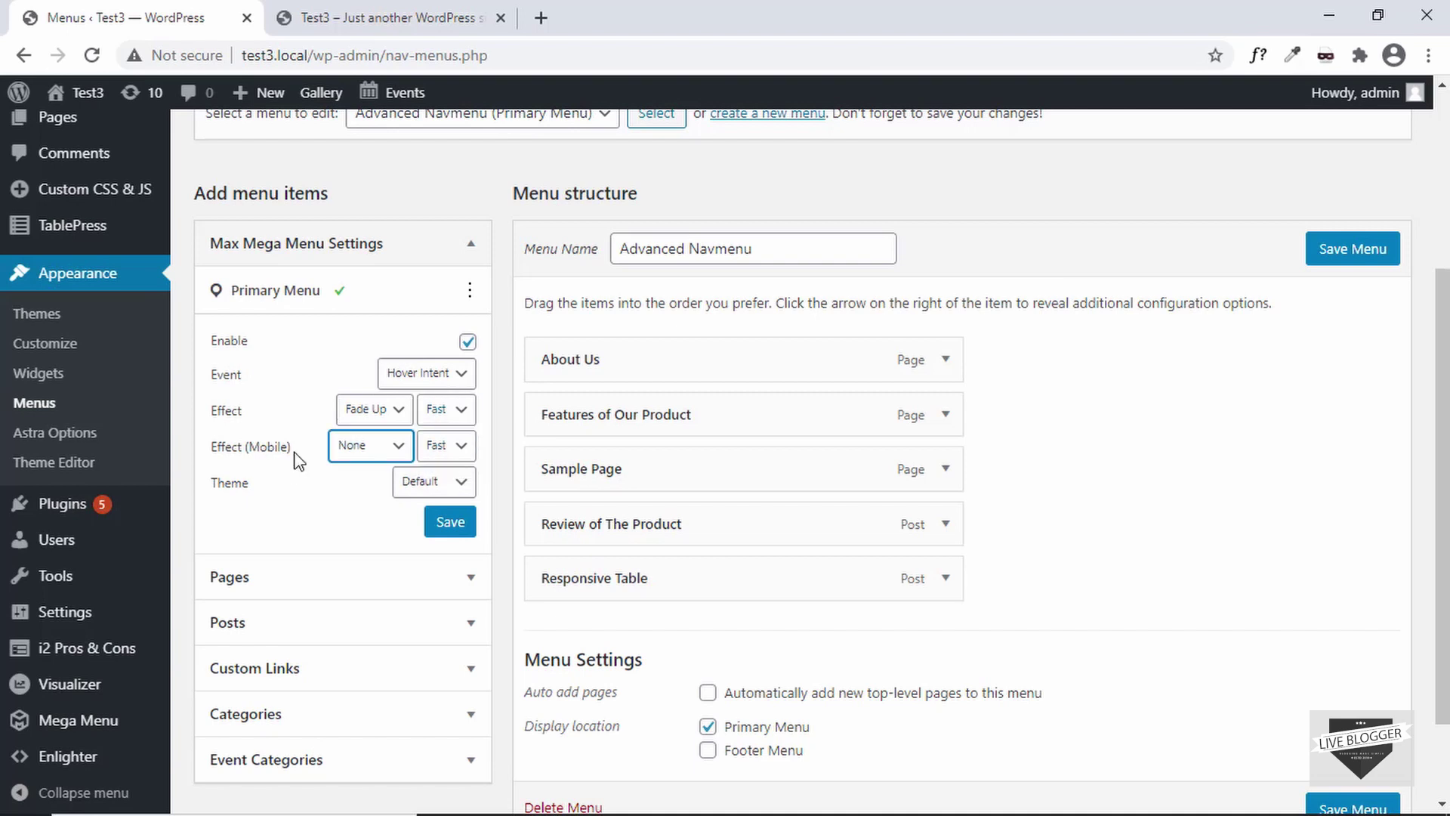
left_click(337, 362)
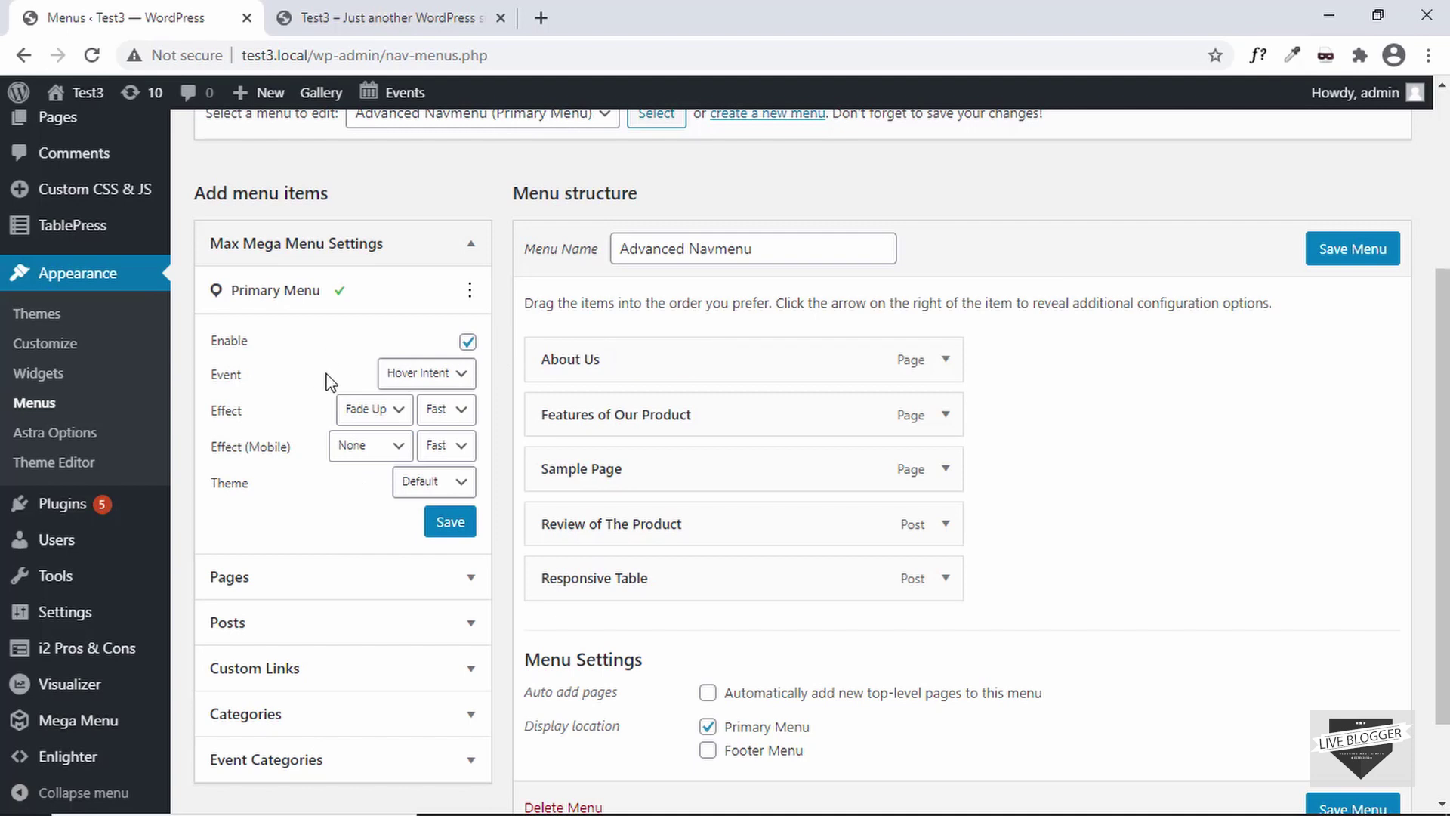
- Set the Features of Our Product sub menu to Mega Menu - Standard Layout with 2 columns
mouse_move(653, 415)
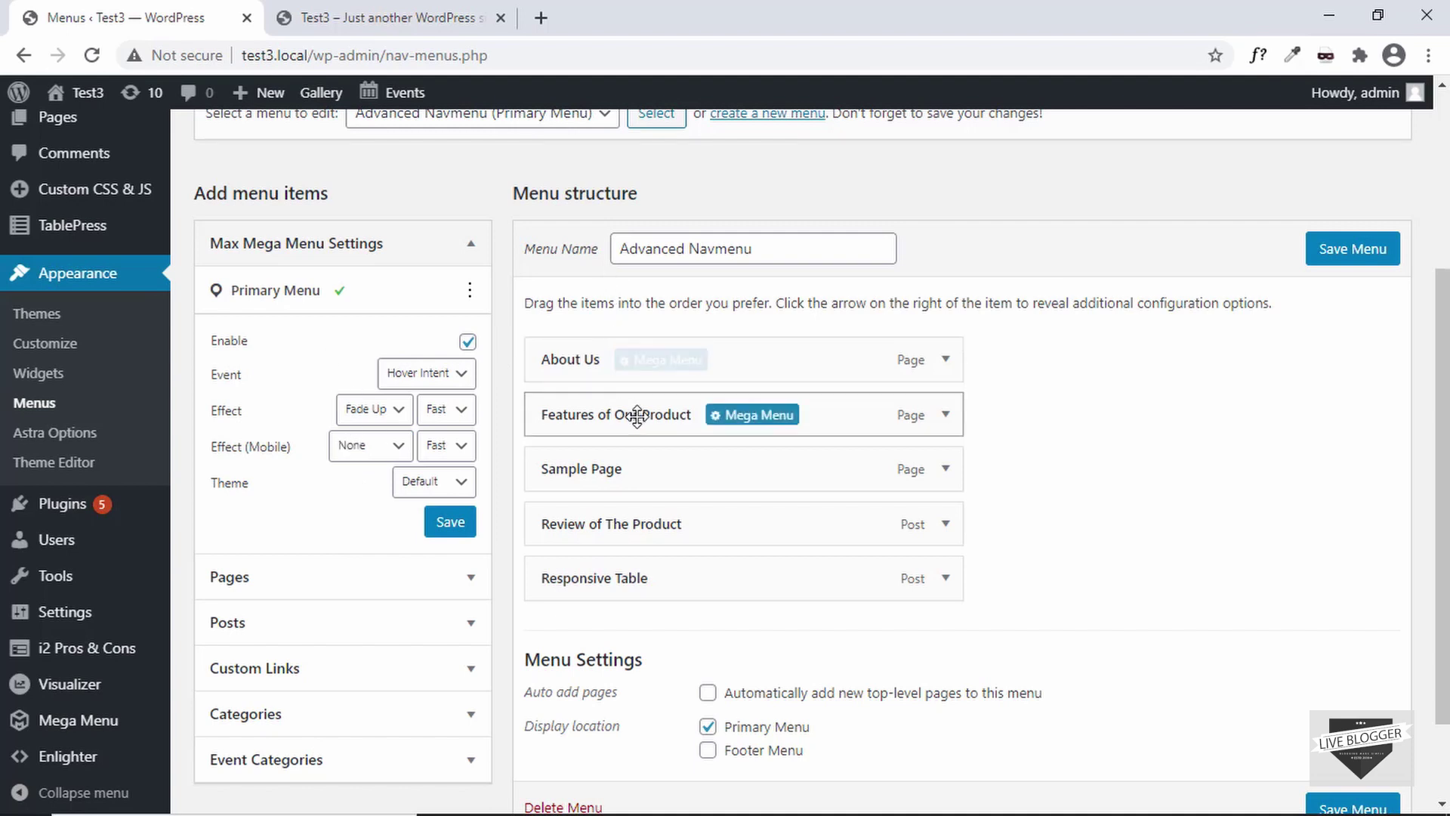
left_click(759, 416)
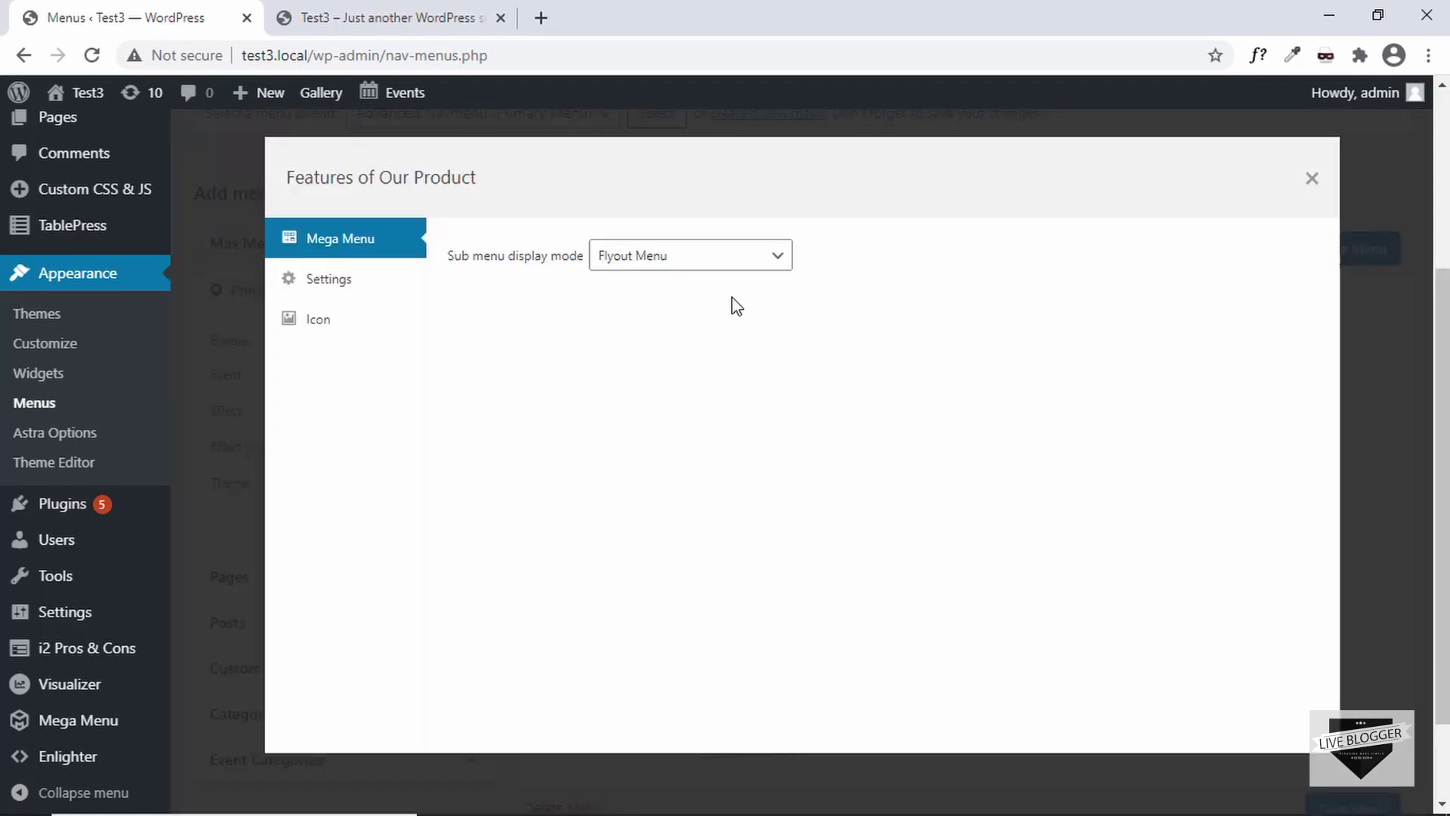
left_click(727, 259)
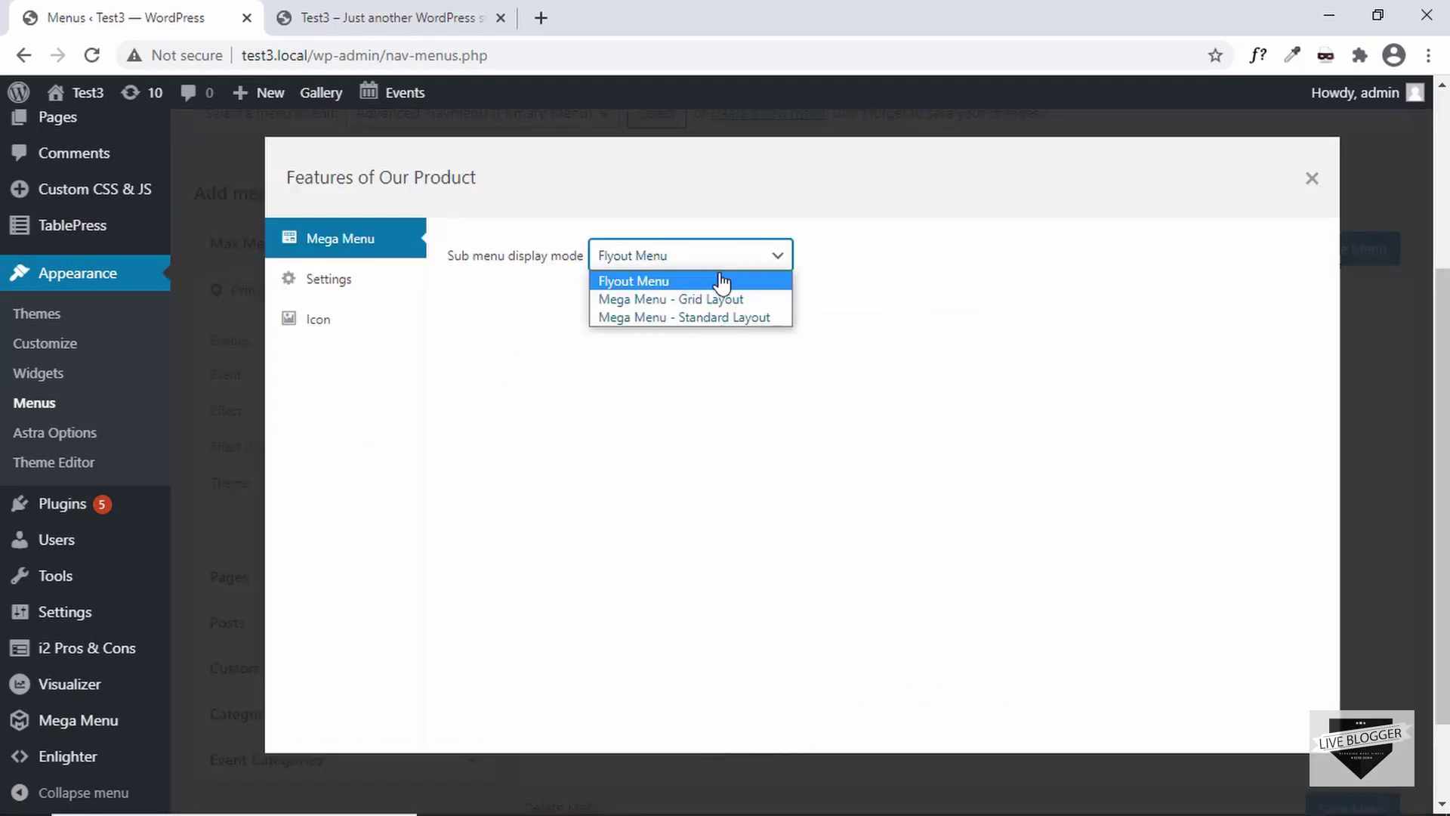
left_click(740, 318)
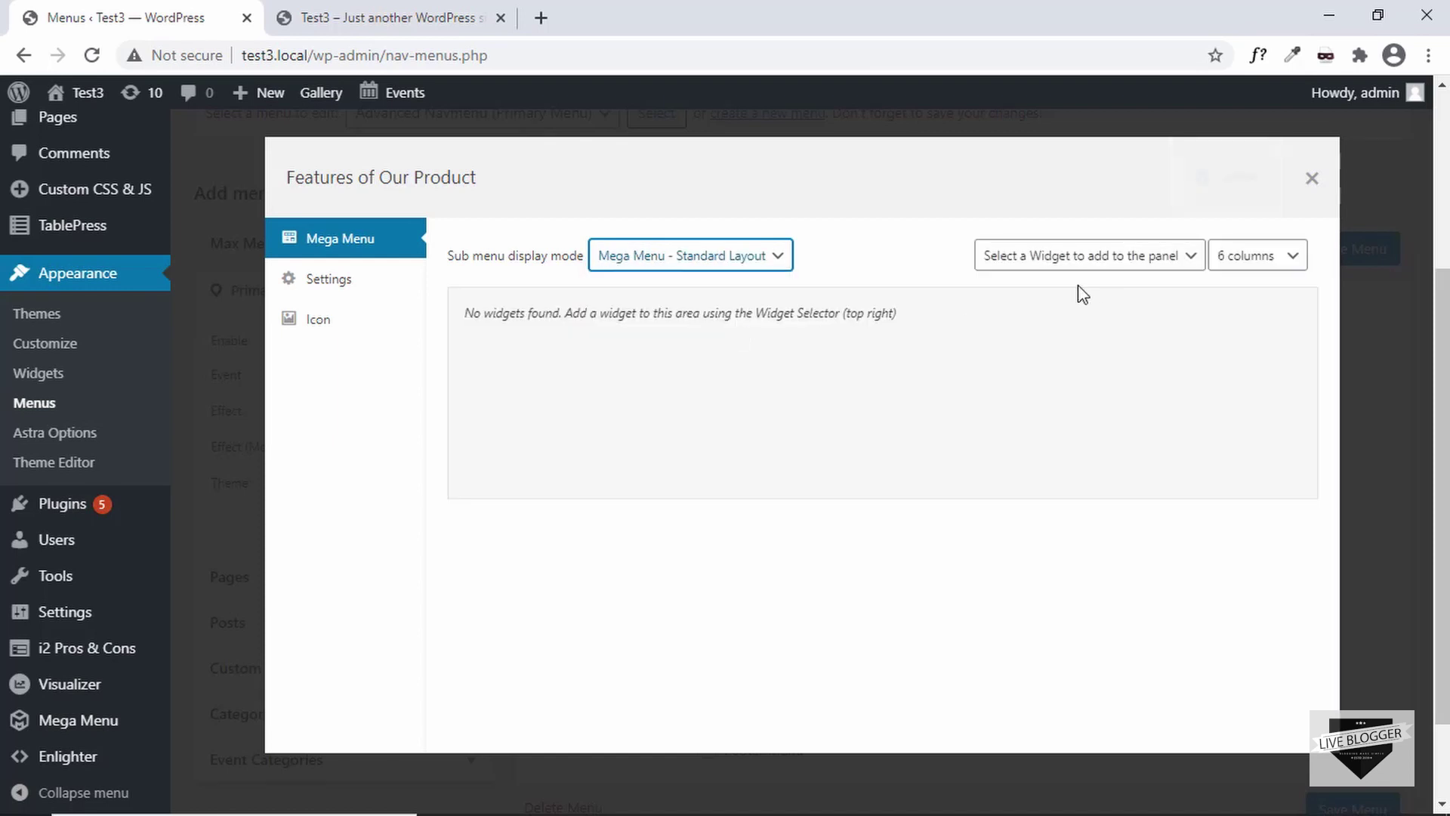
left_click(1167, 262)
left_click(1160, 259)
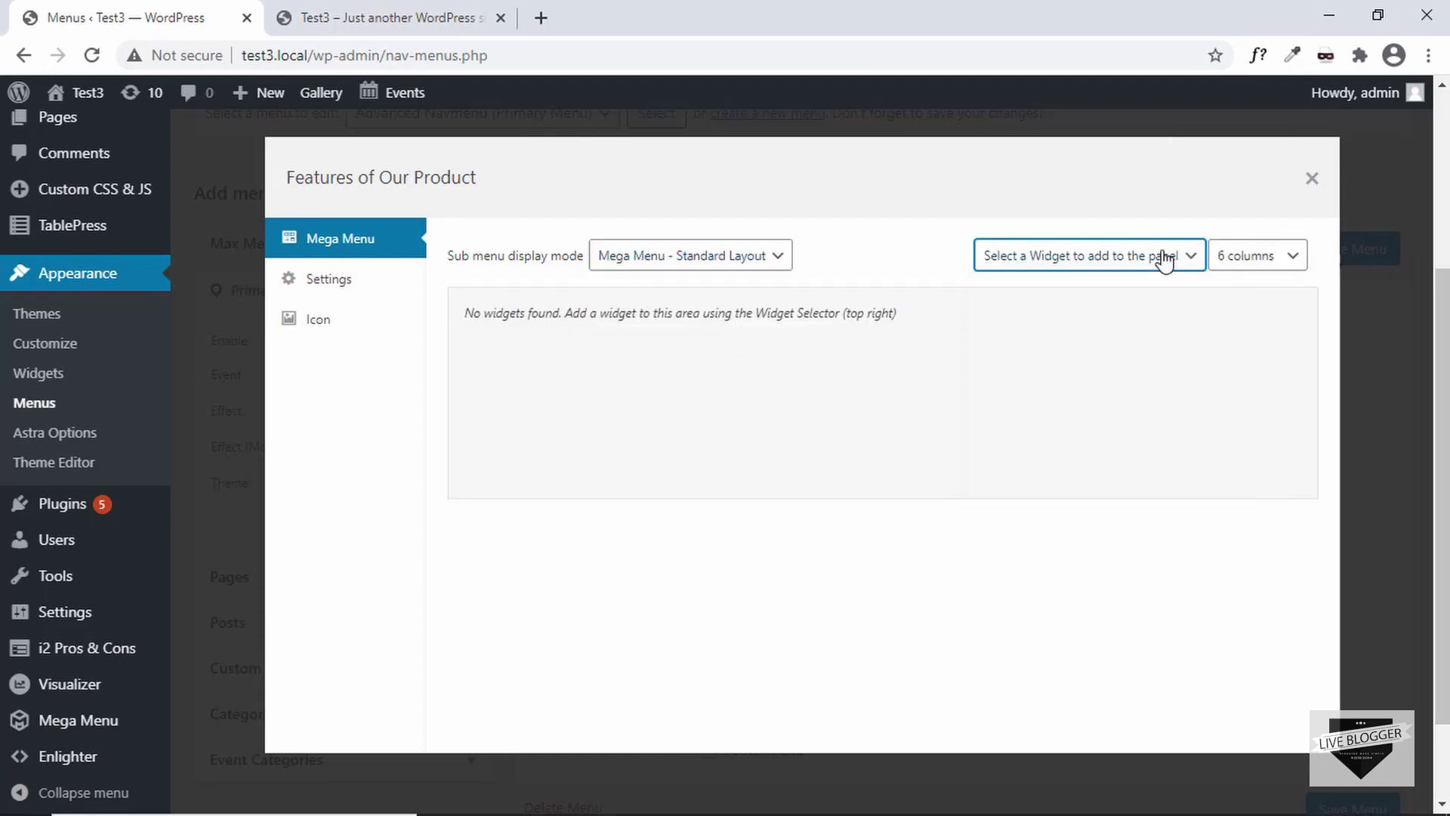
left_click(1284, 263)
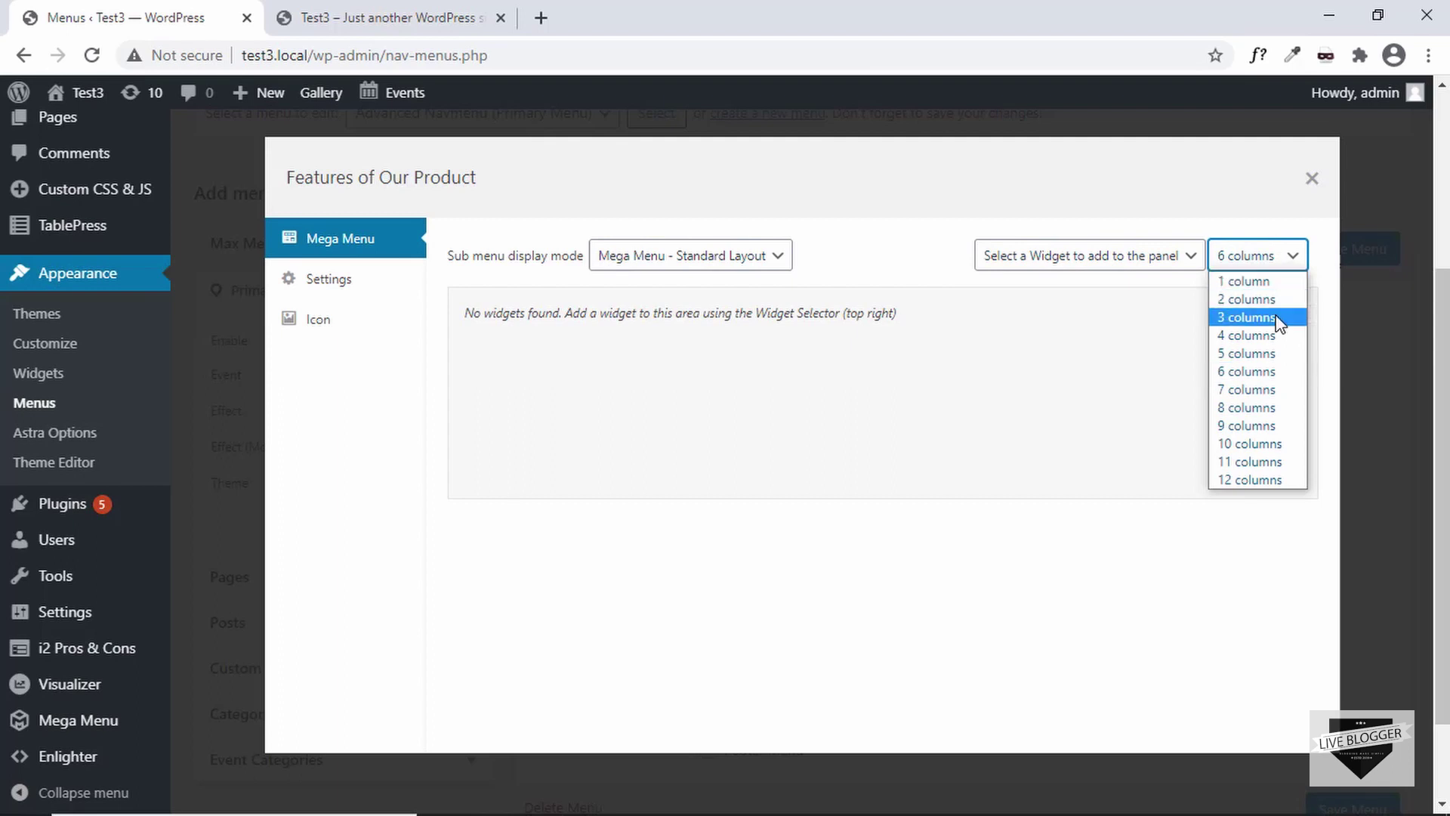
left_click(1279, 299)
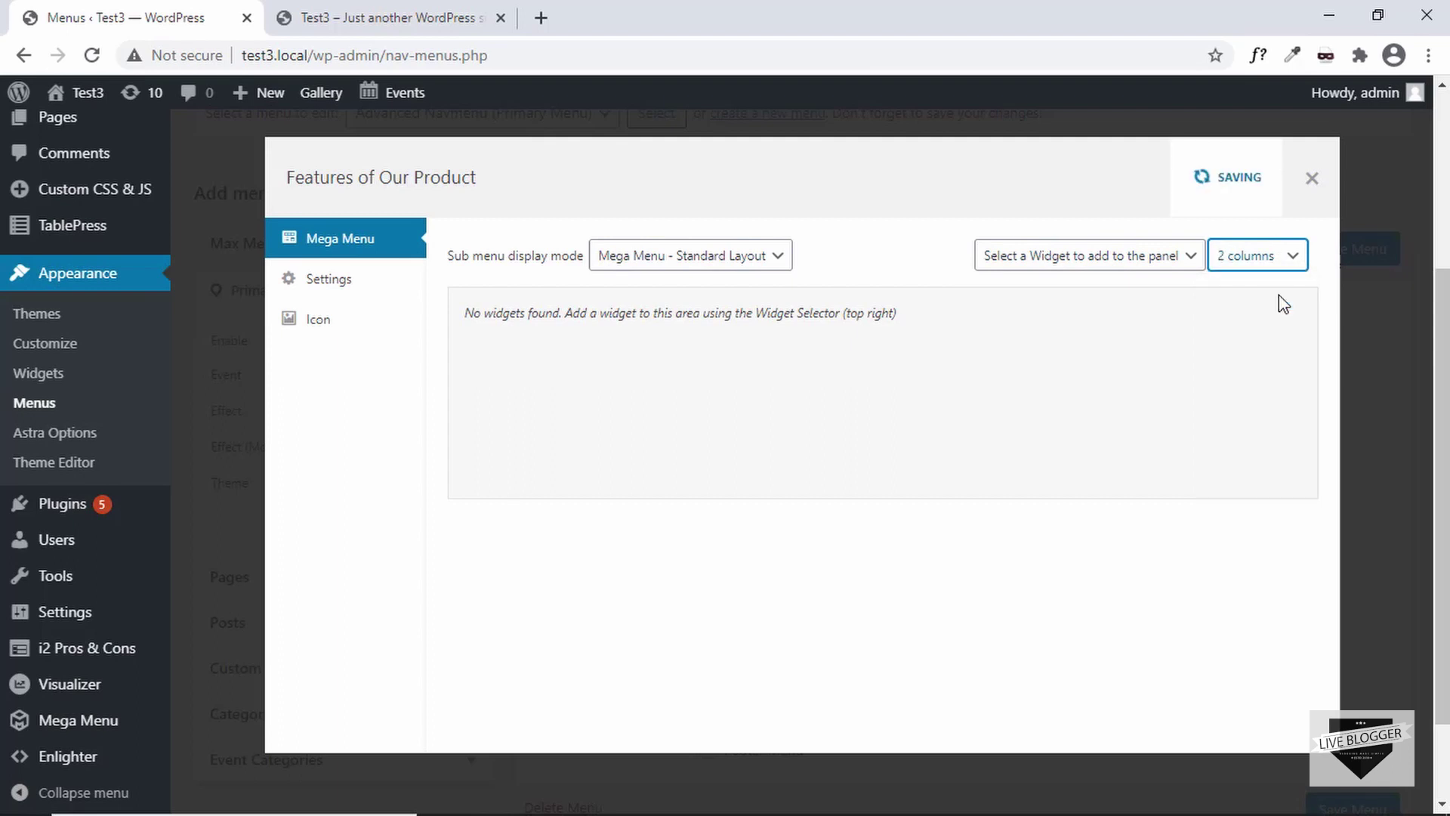
- Add an Image widget to the Features of Our Product mega menu panel
left_click(1151, 264)
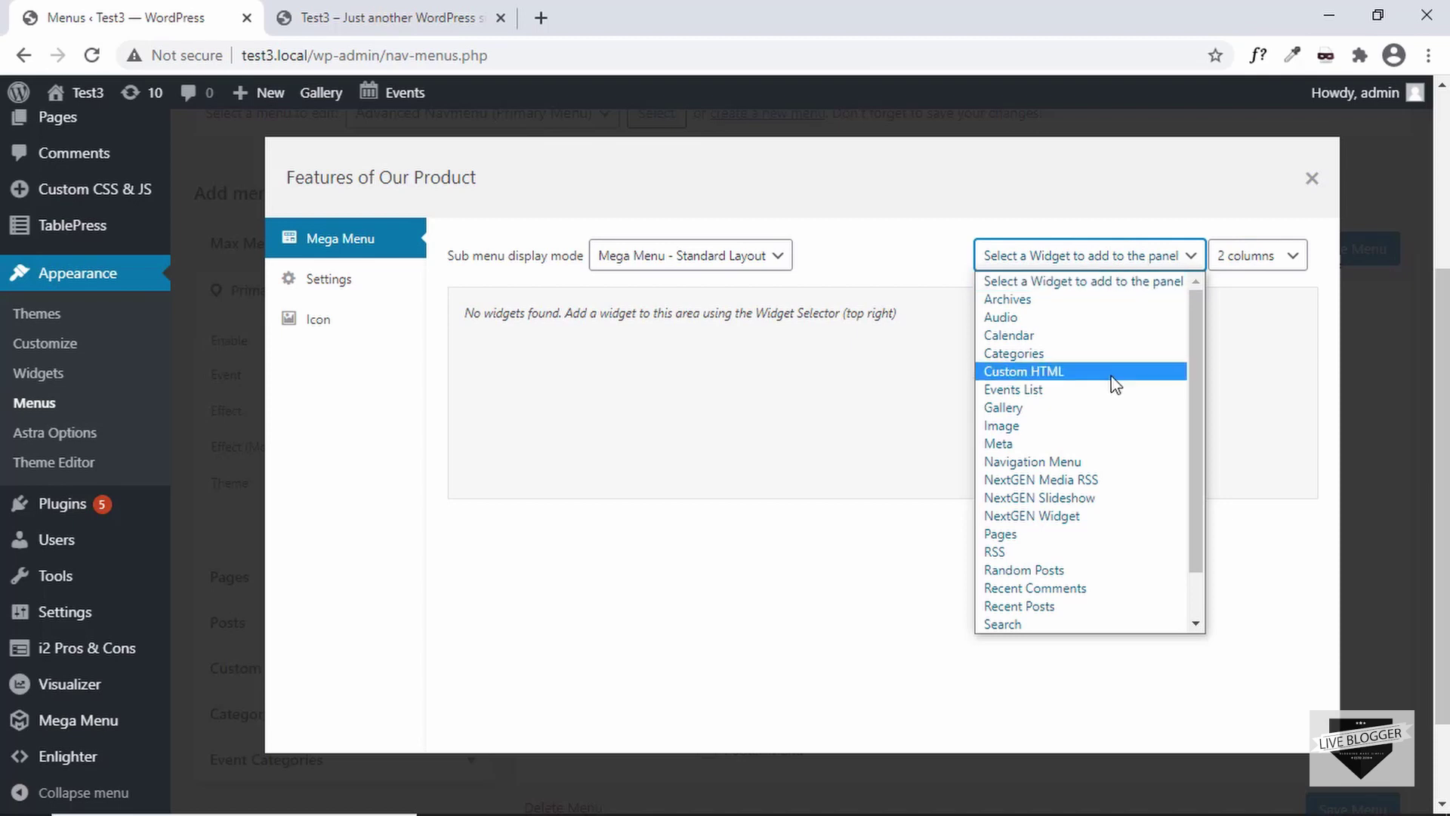
scroll(1113, 382, "down", 1)
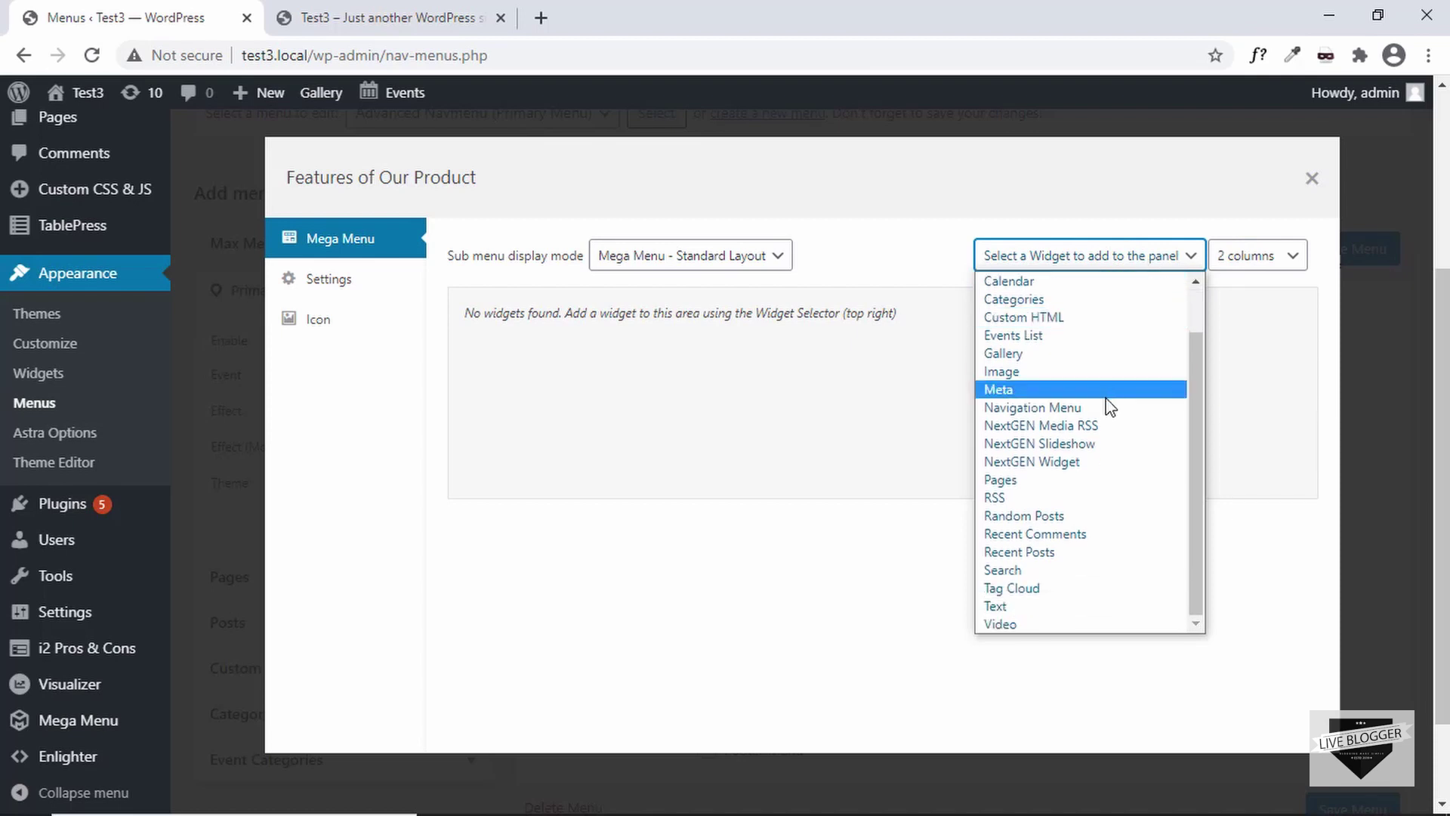
left_click(1110, 383)
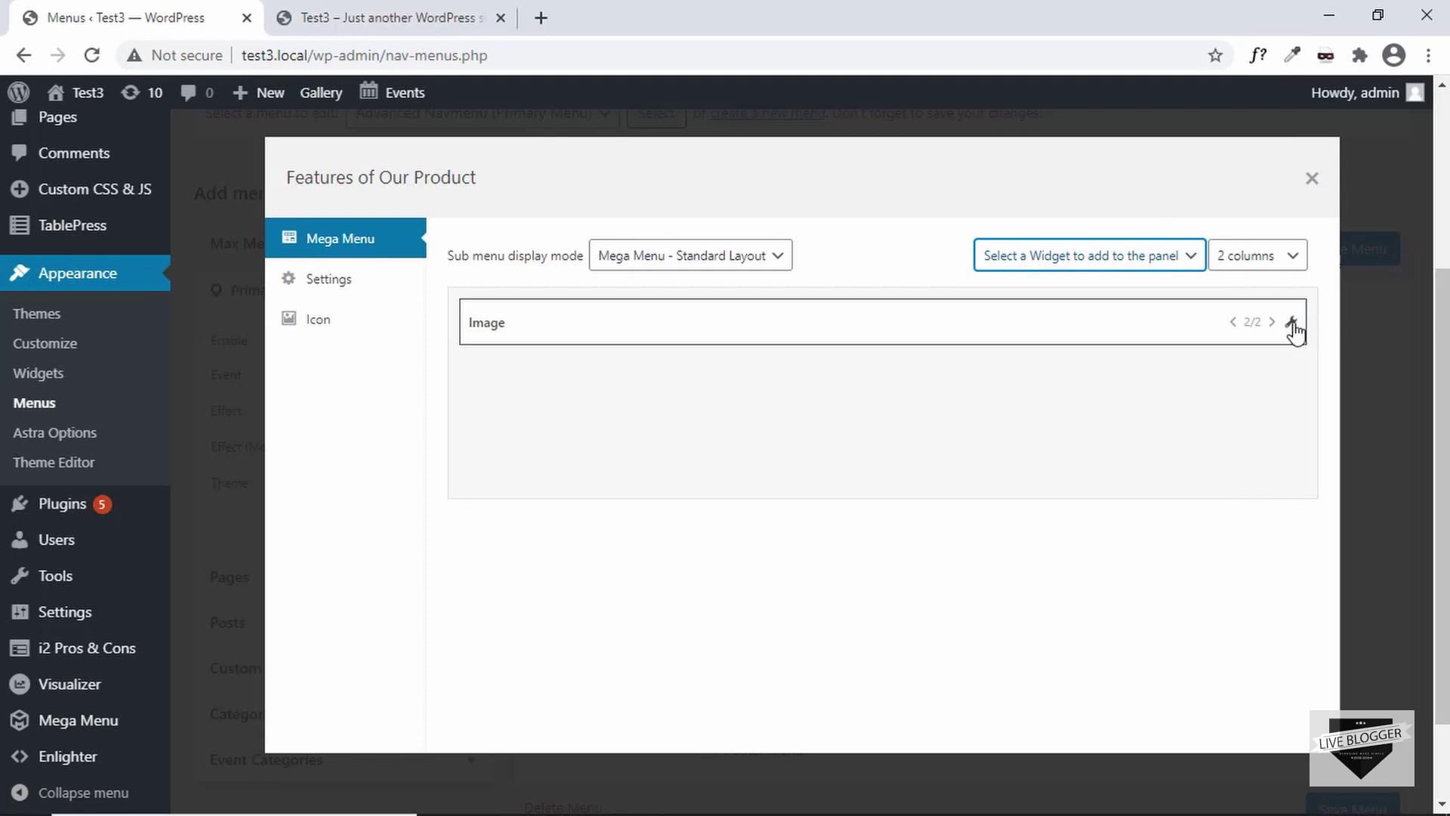
- Assign the photo of program code from the Media Library to the Image widget and save the widget
left_click(1292, 323)
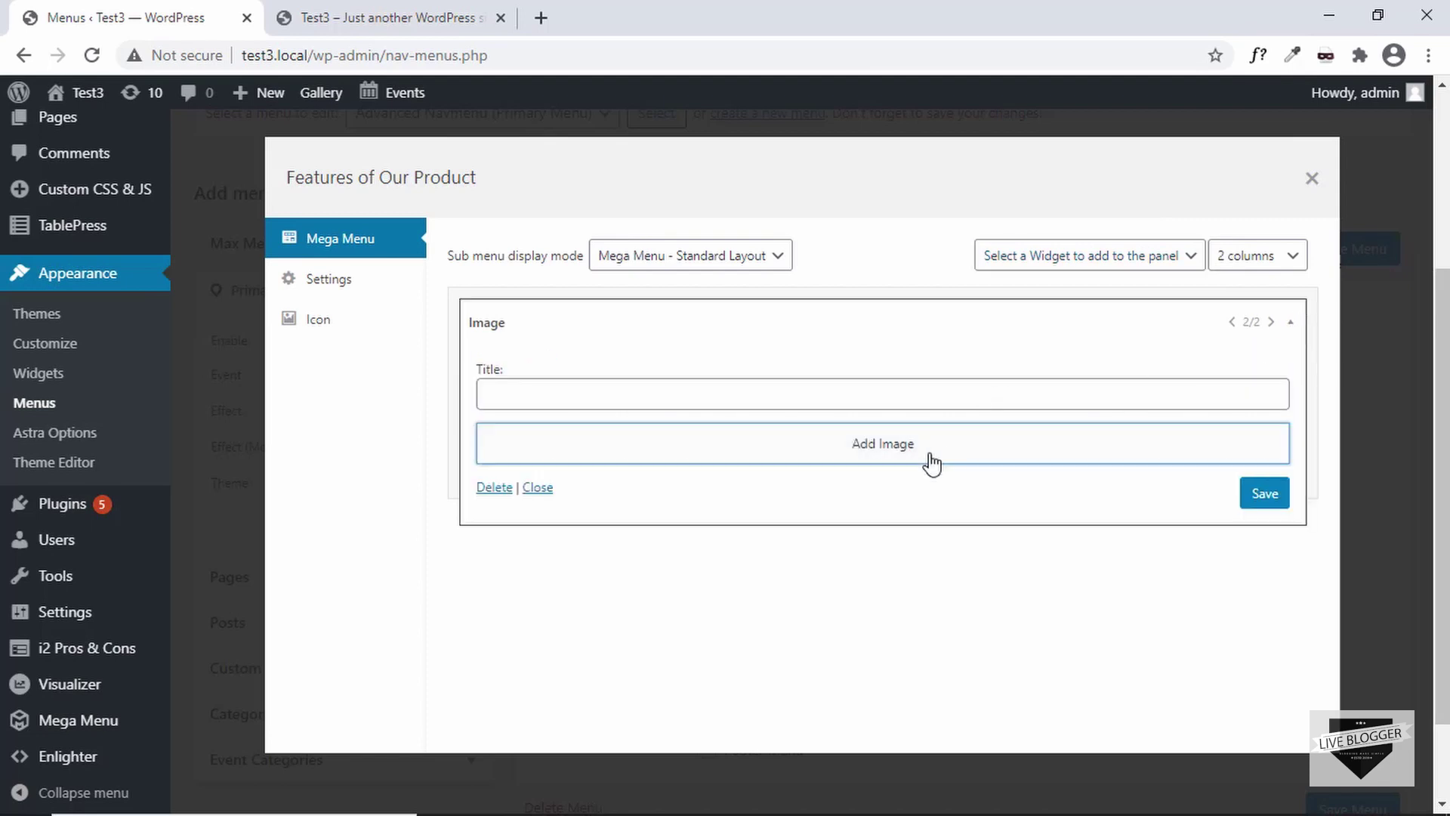
left_click(929, 456)
left_click(965, 408)
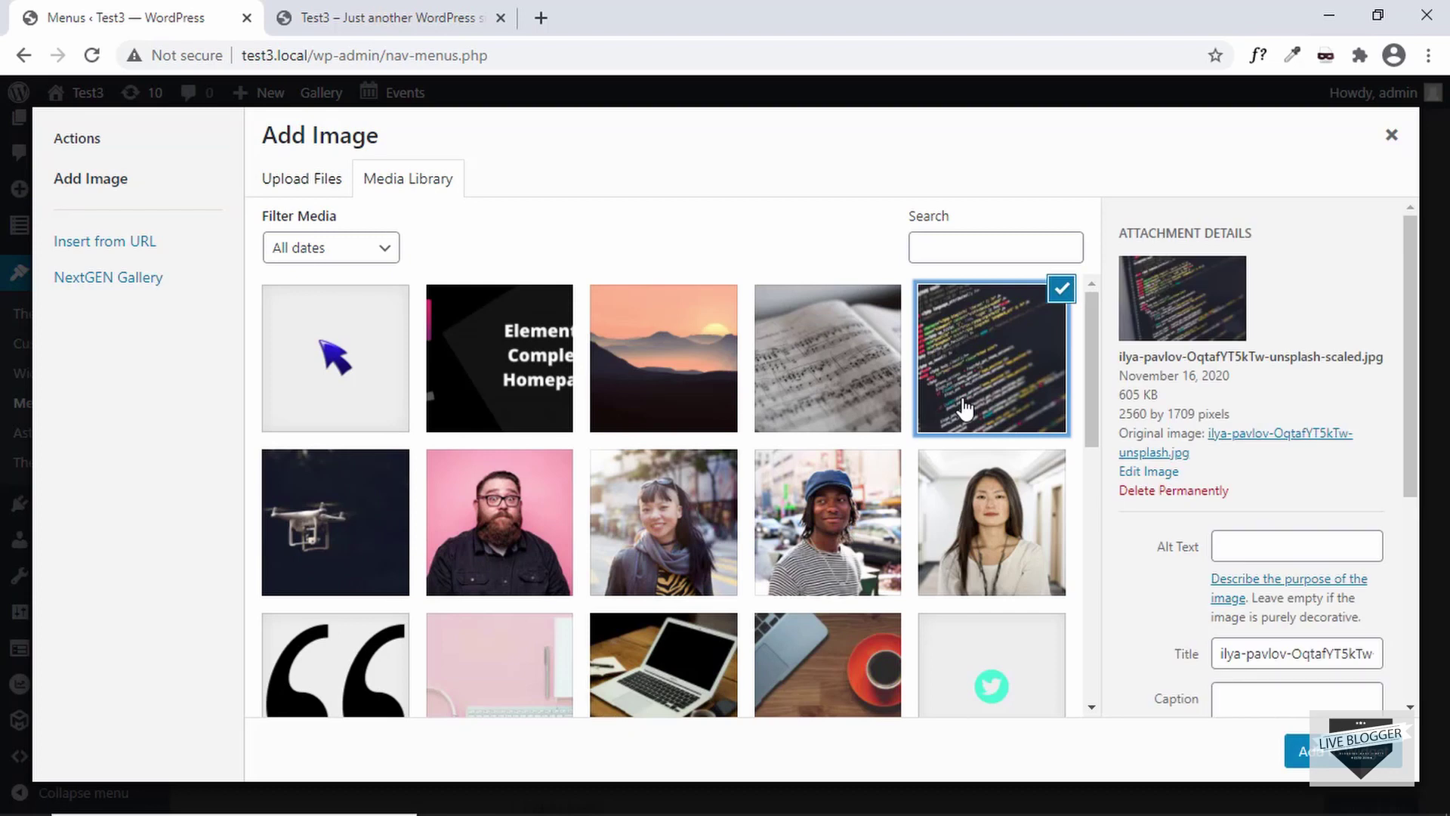
left_click(1370, 759)
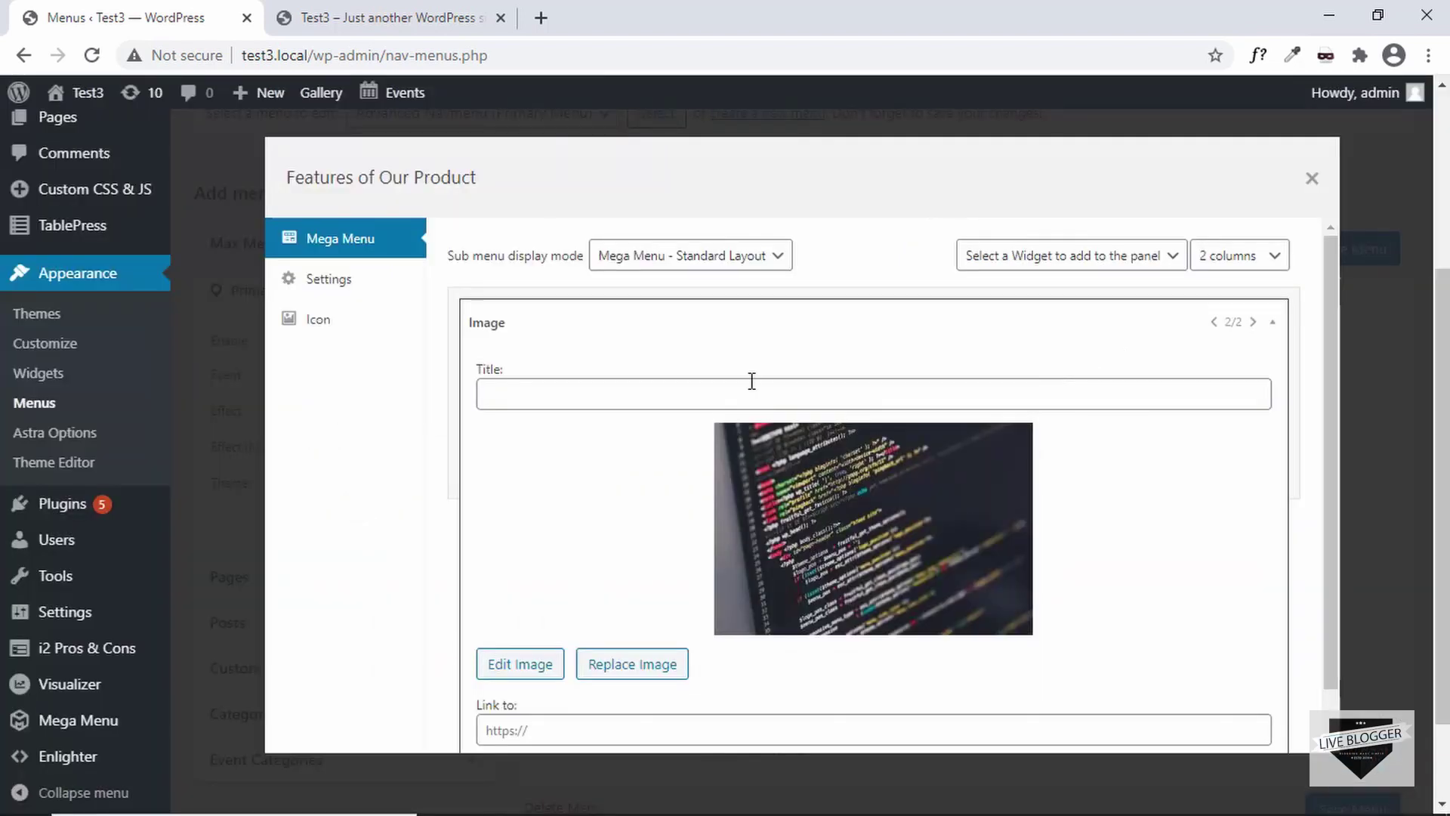
scroll(751, 381, "down", 1)
left_click(1241, 730)
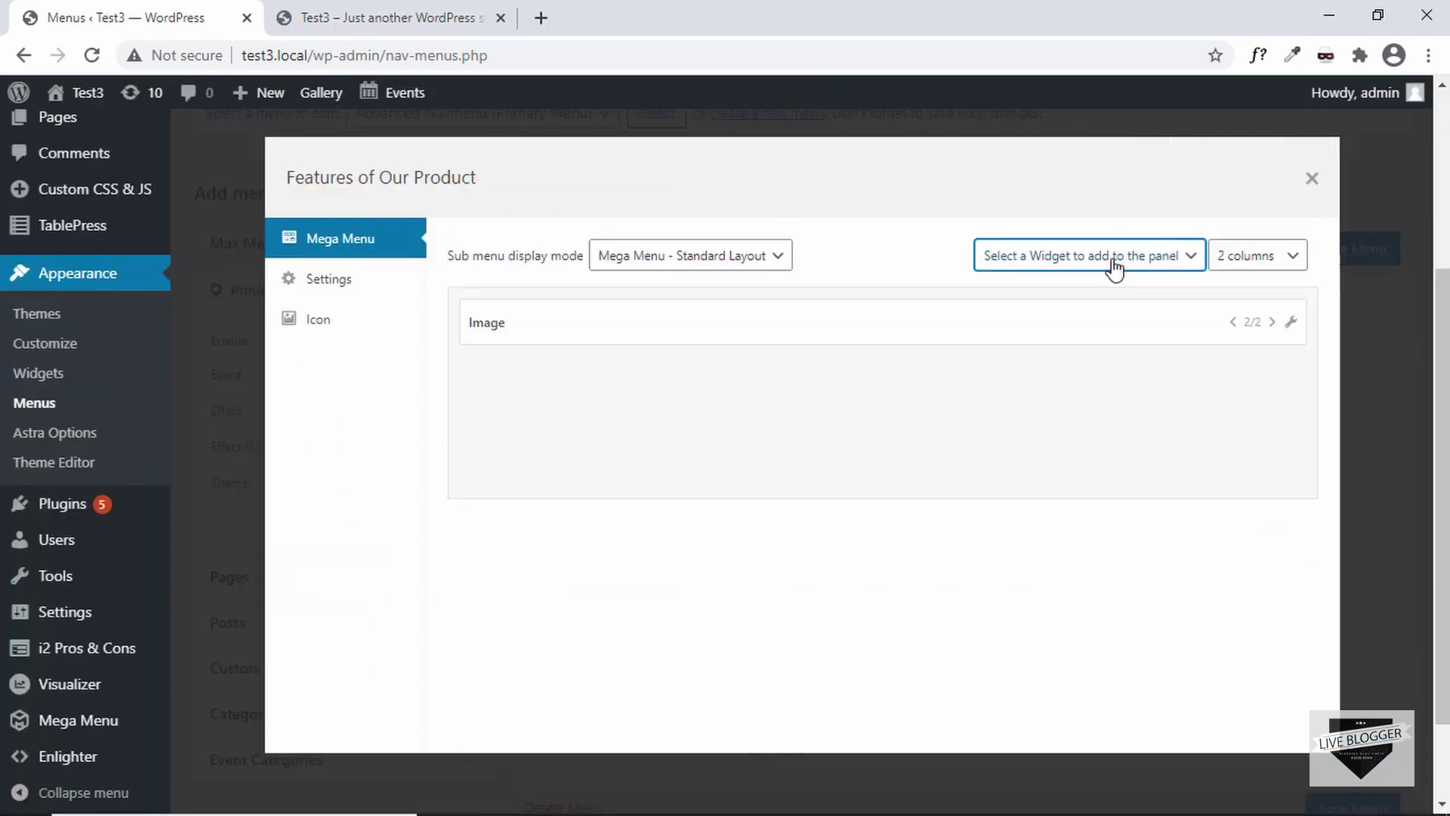
- Add a Categories widget and reduce the Image and Categories widgets to a width of 1/2 each
left_click(1112, 266)
scroll(1134, 369, "down", 2)
scroll(1134, 368, "up", 2)
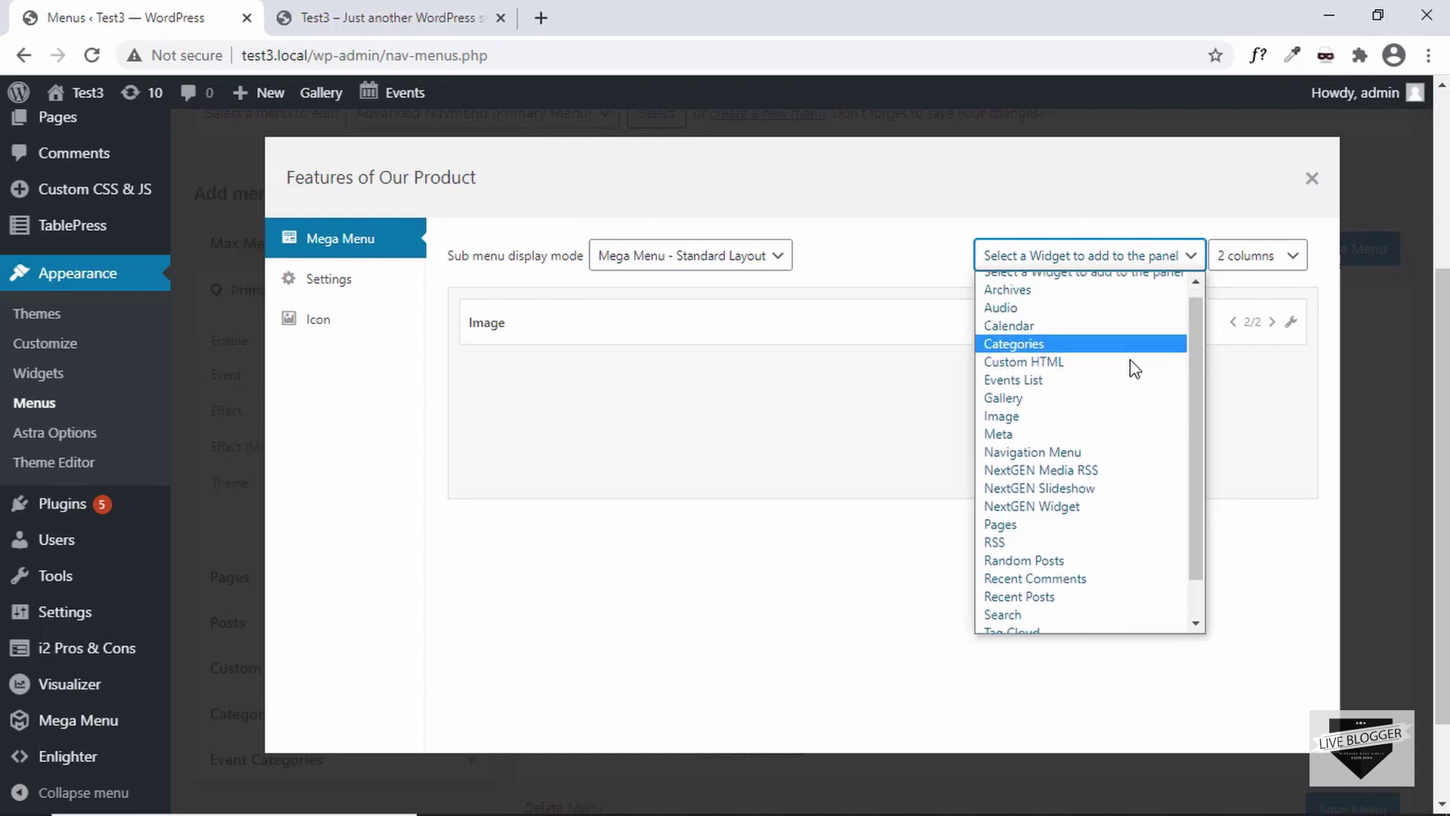
left_click(1064, 353)
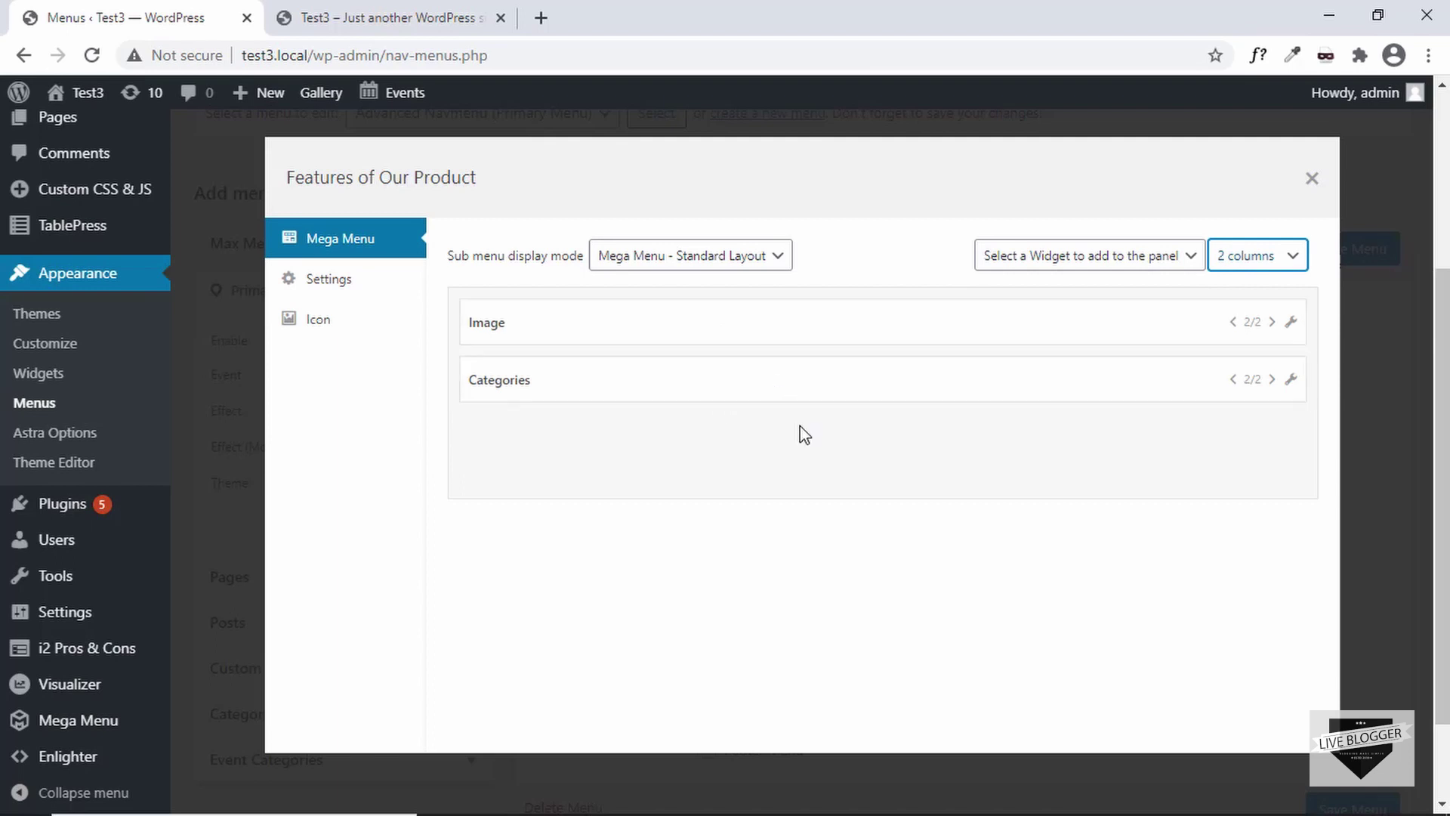
left_click(1233, 323)
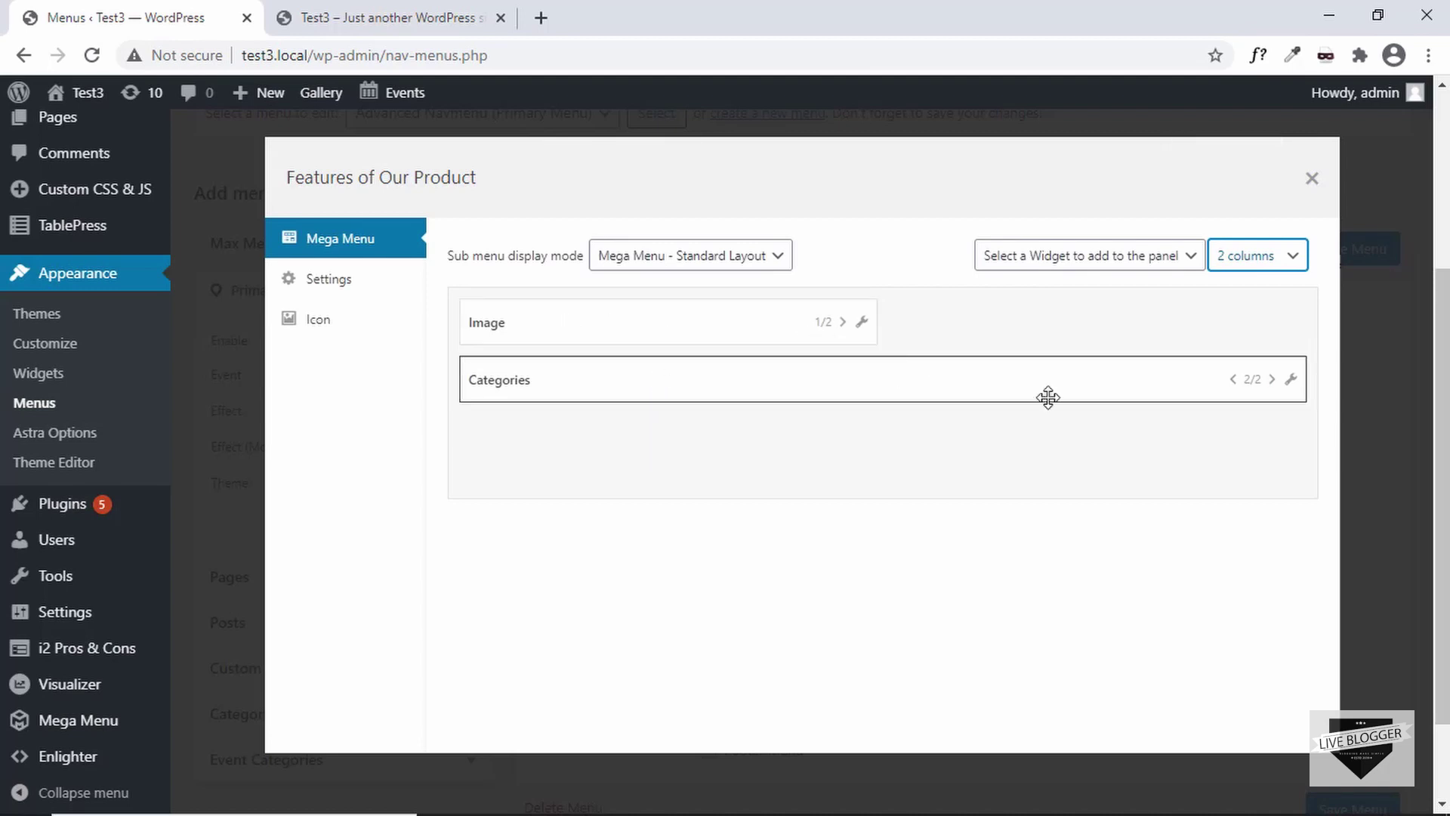
left_click(1233, 379)
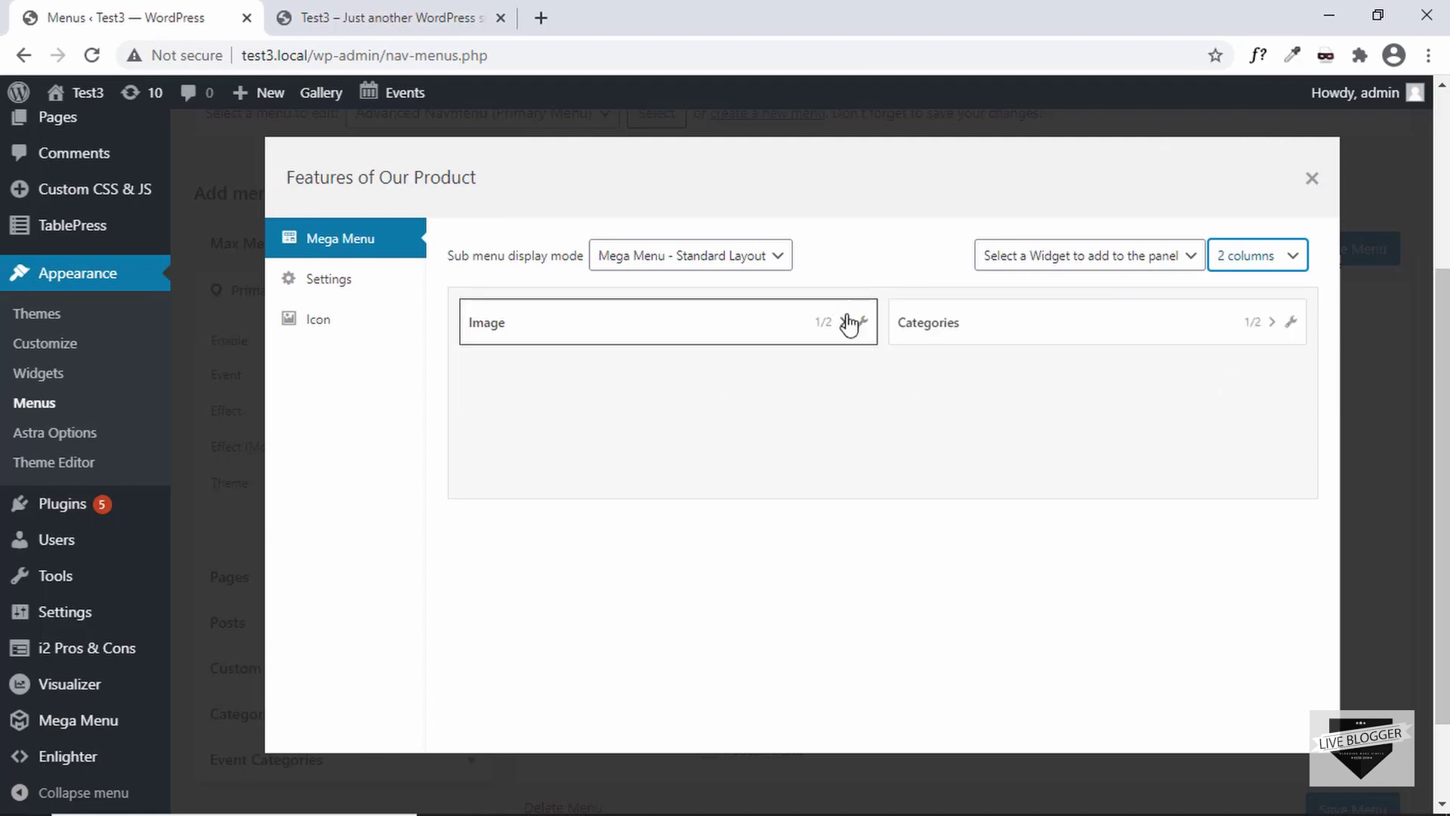
- Add a Video widget to the panel and open its Insert from URL option for choosing the video
left_click(1110, 260)
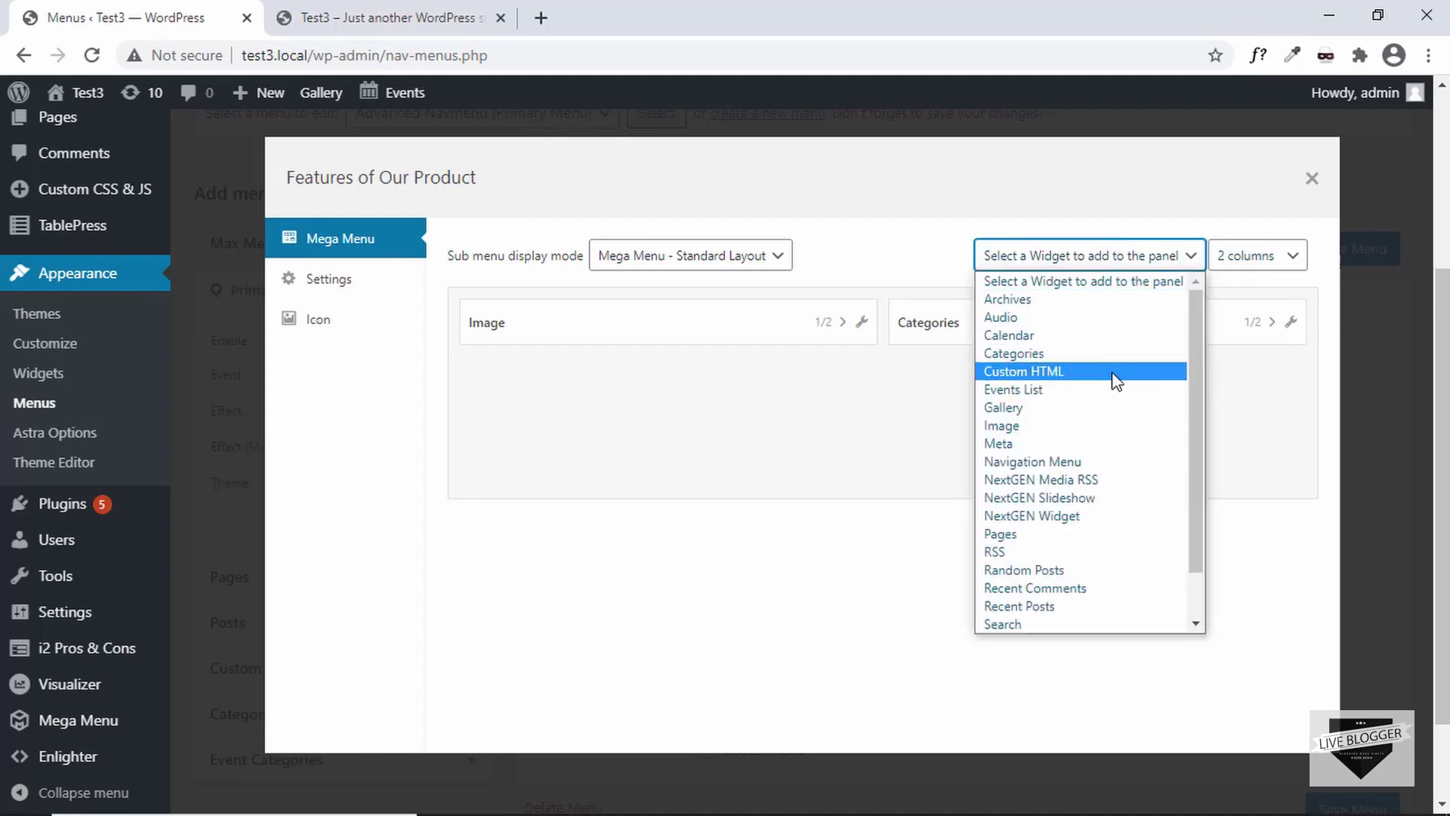
scroll(1126, 468, "down", 2)
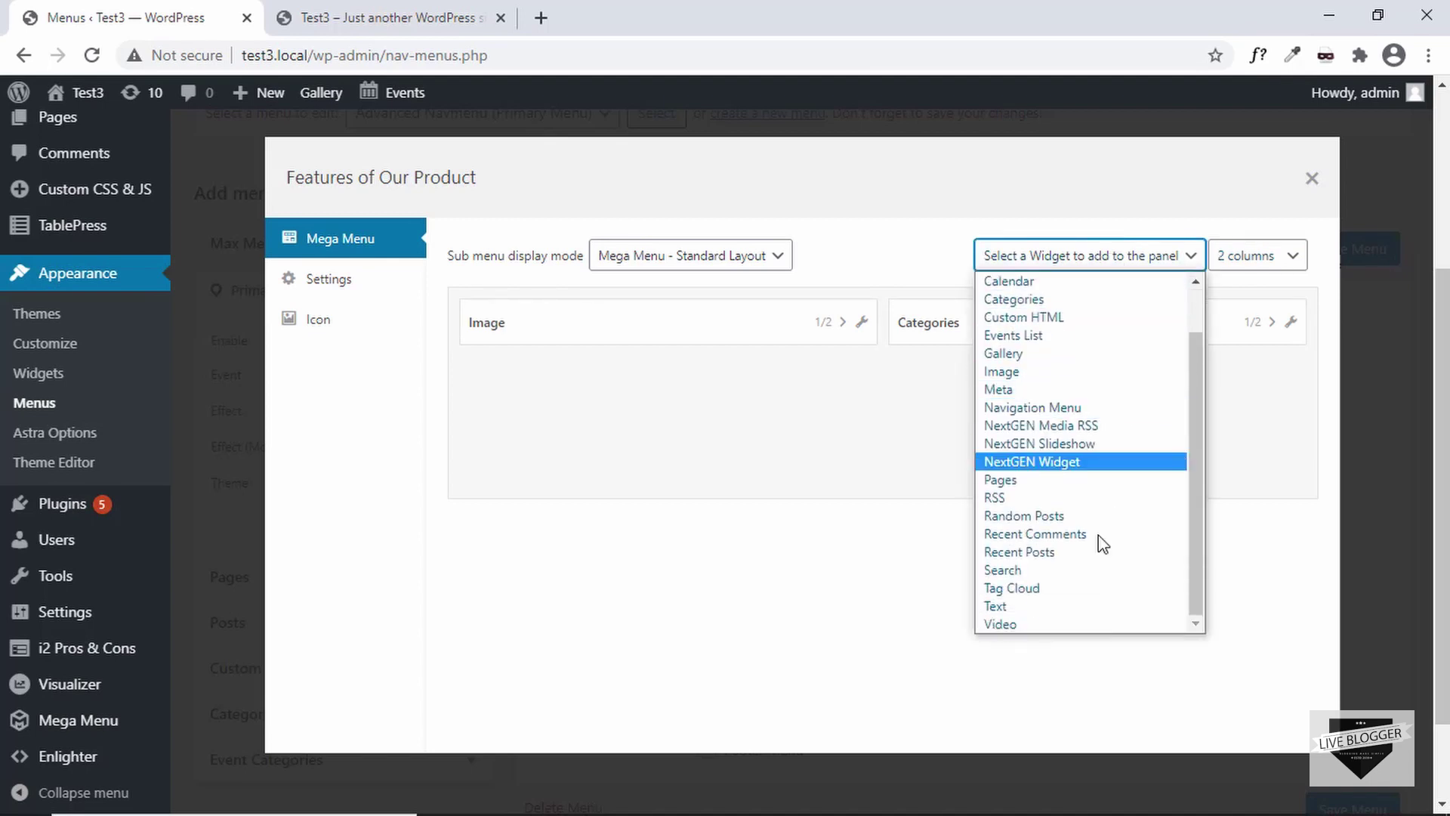
left_click(1072, 623)
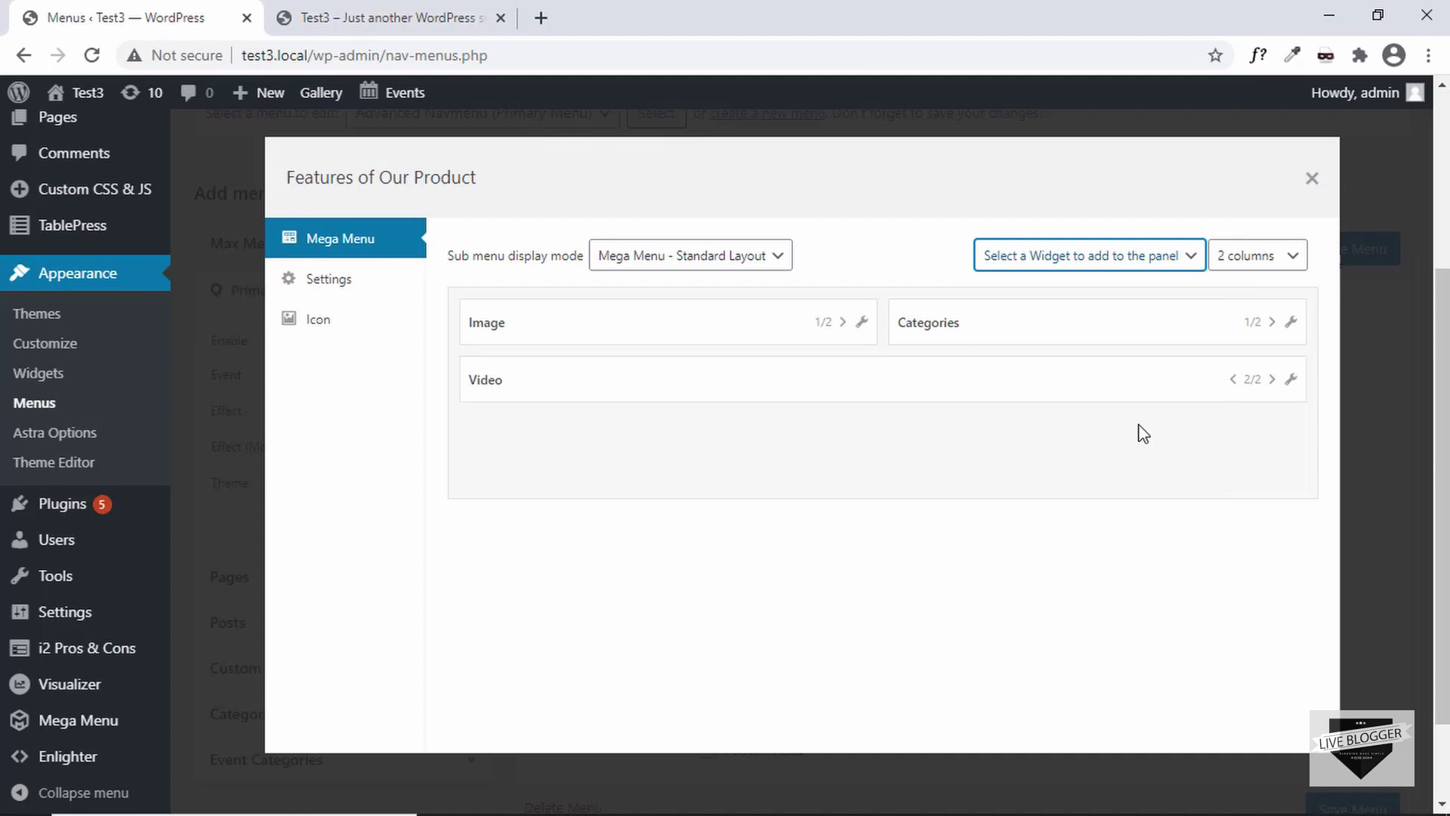
left_click(1291, 382)
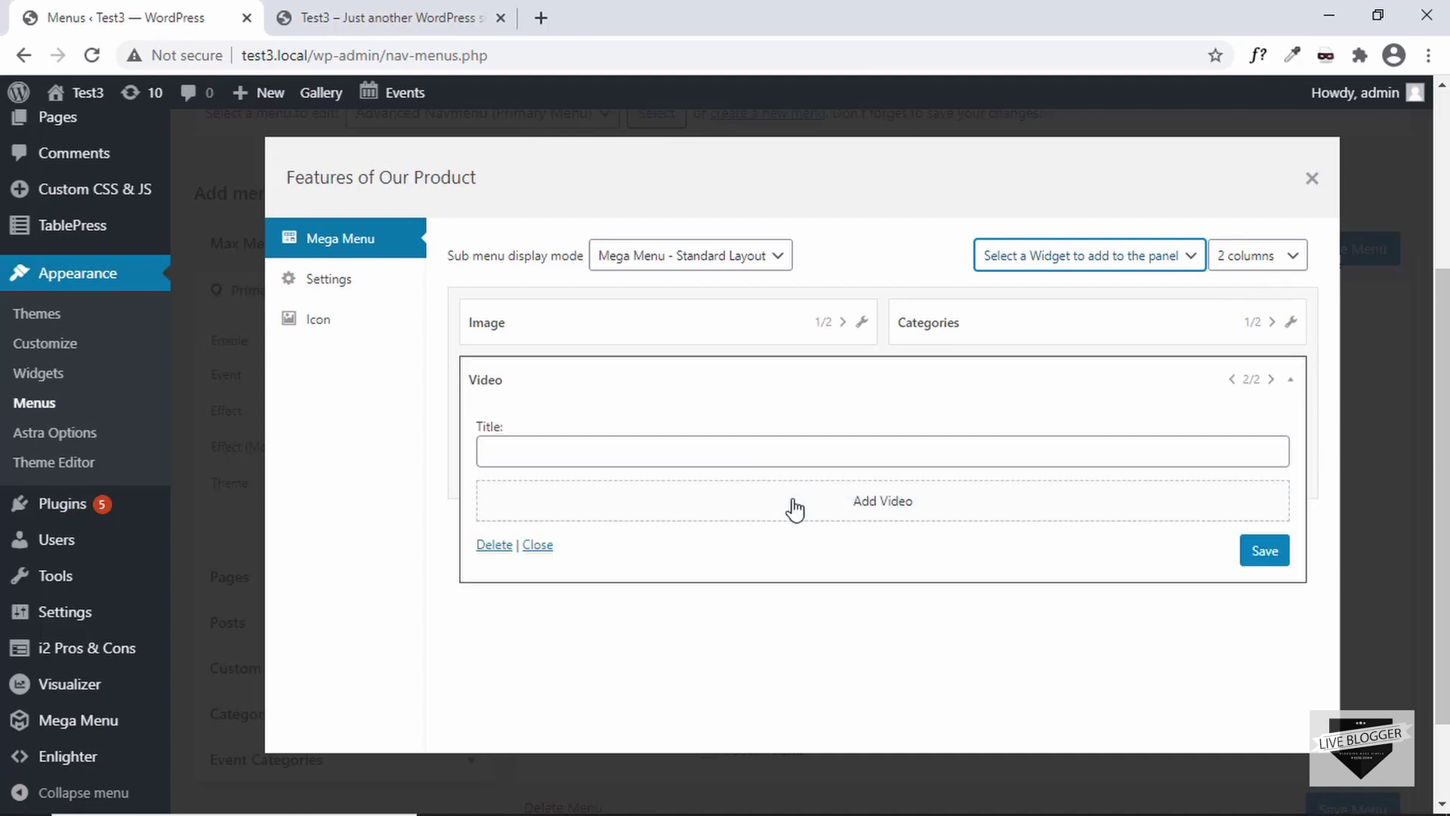
left_click(796, 506)
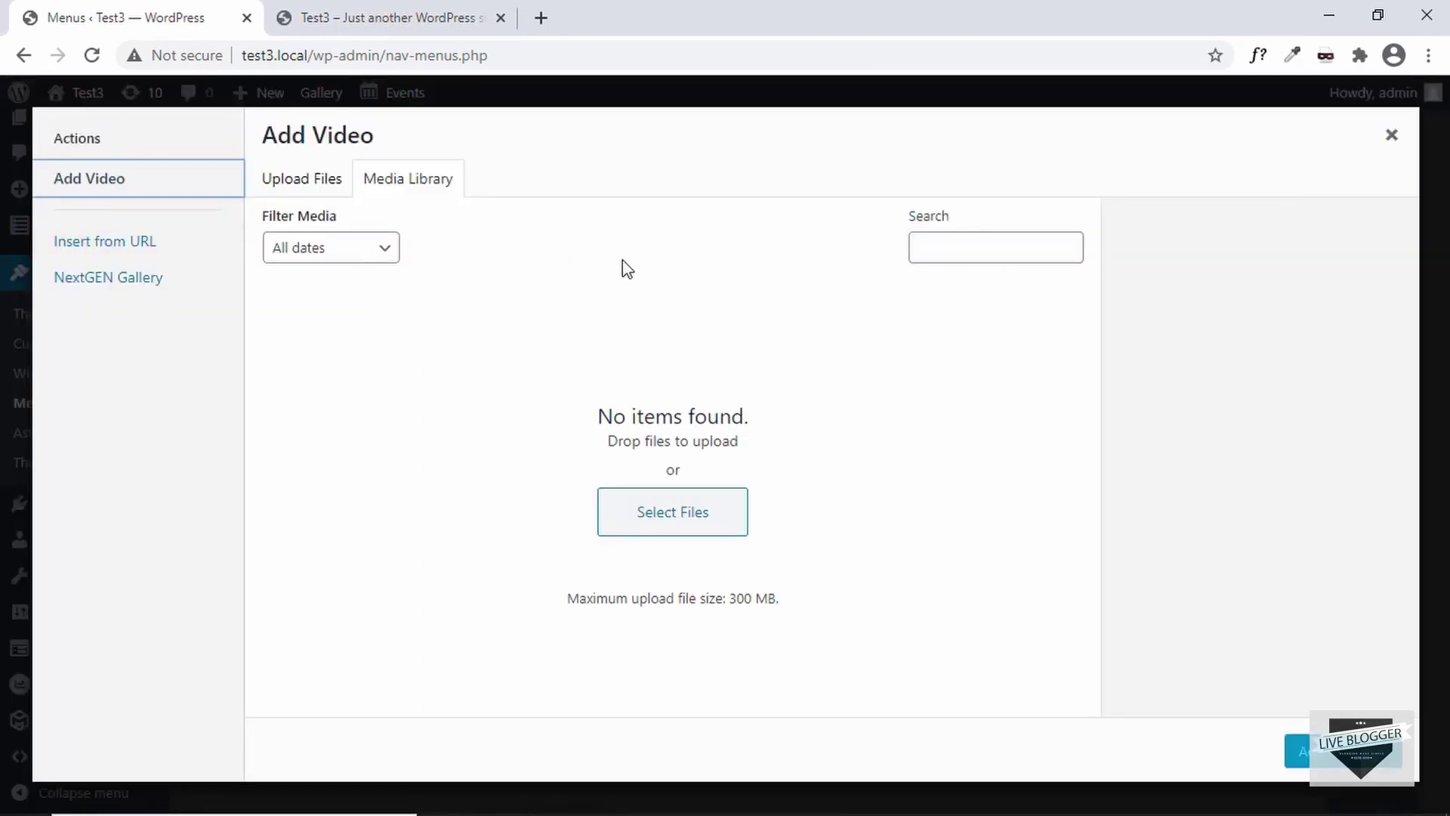
left_click(133, 245)
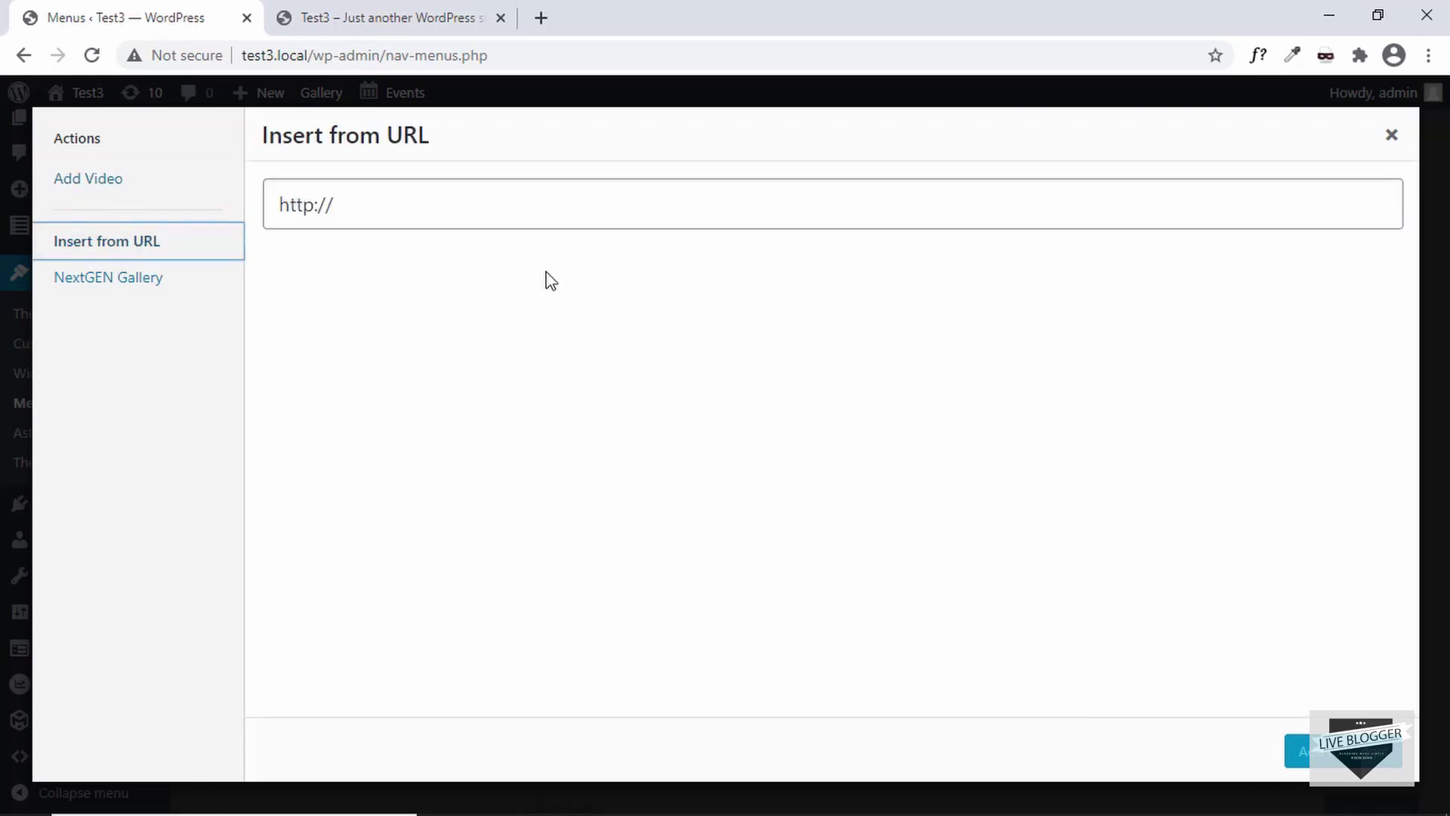
triple_click(289, 193)
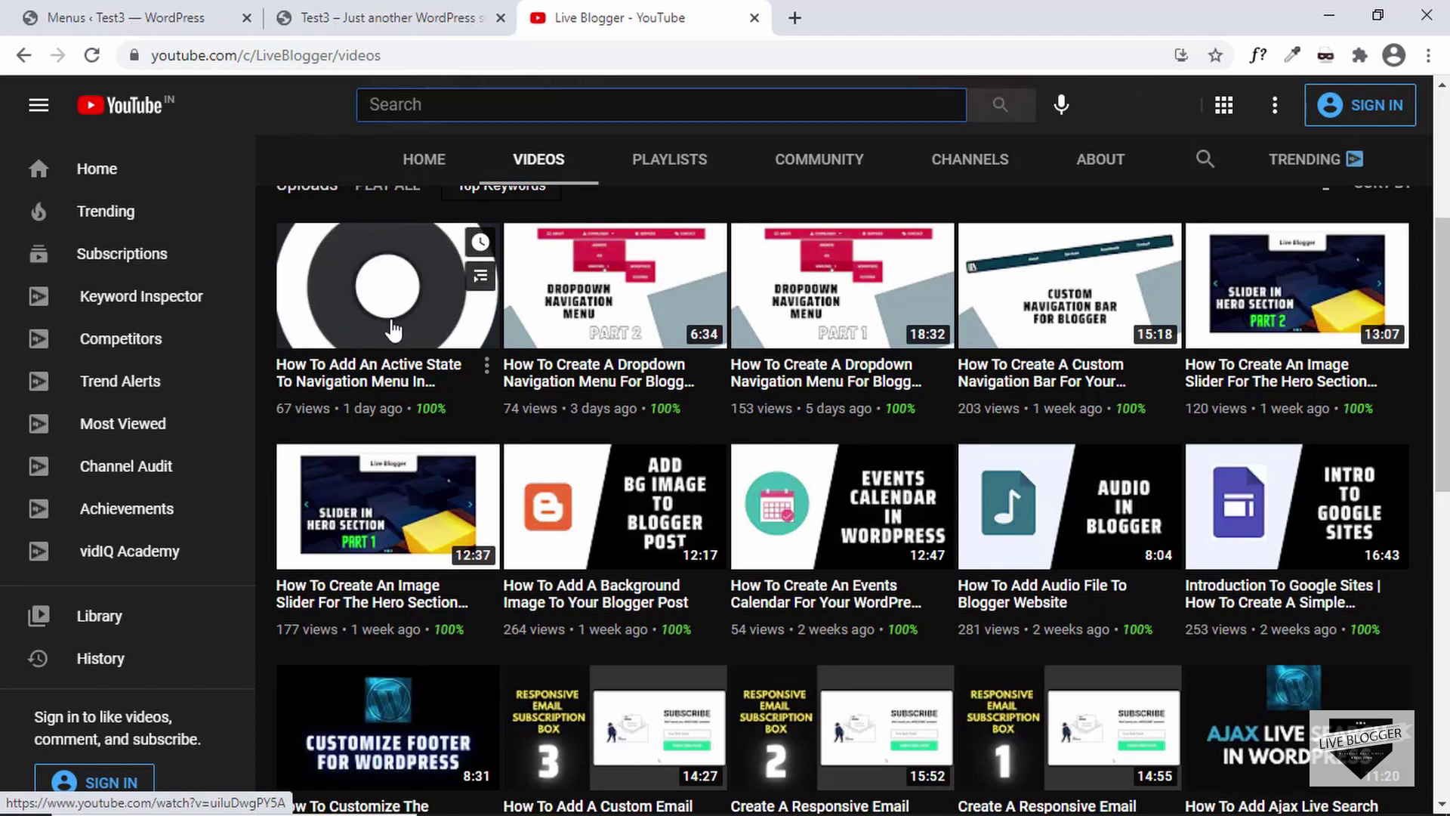
- On YouTube, open the video "How To Add An Active State To Navigation Menu In Blogger Website" and copy its share link
left_click(362, 323)
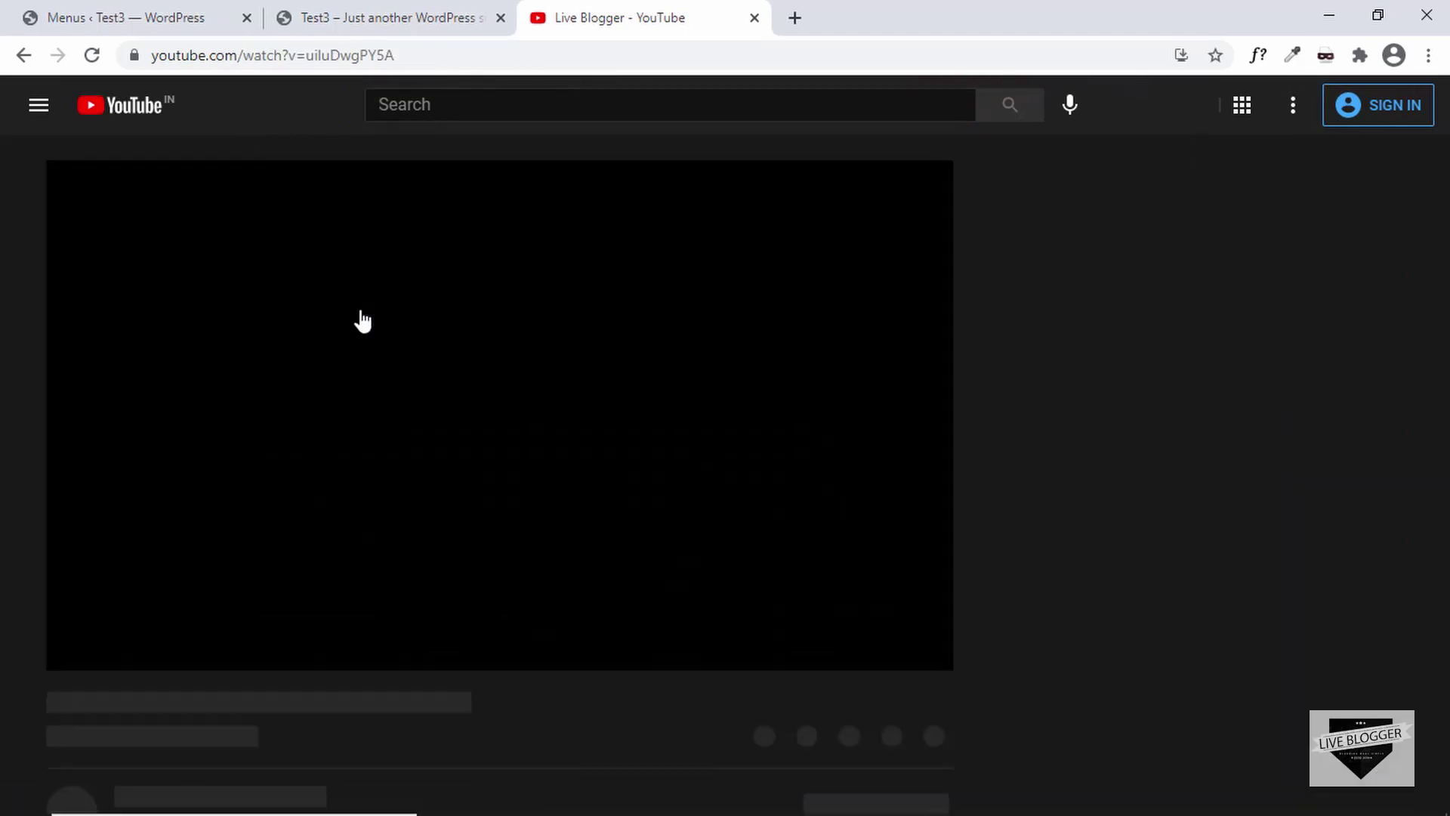
left_click(362, 321)
scroll(58, 481, "down", 7)
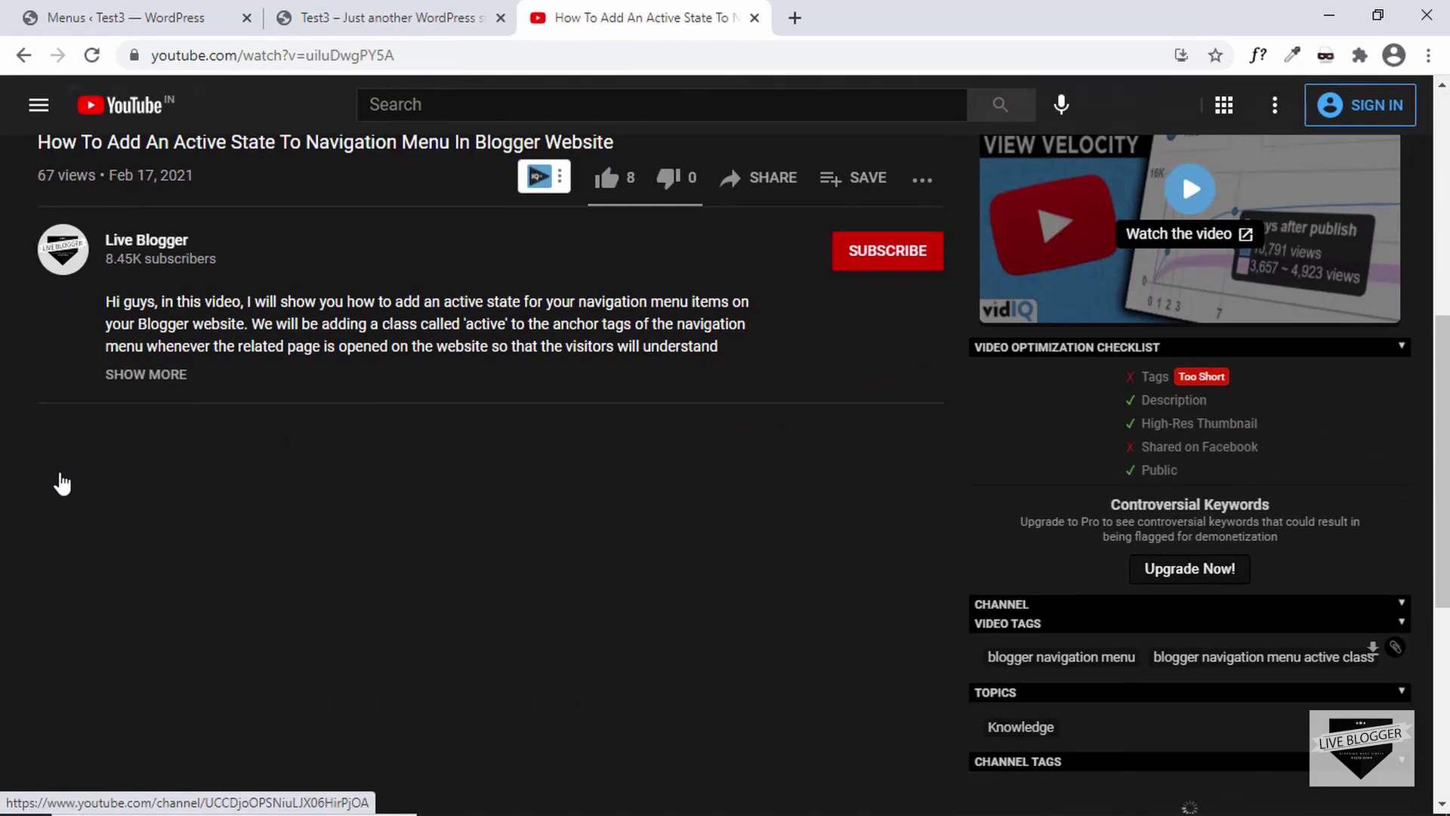
left_click(774, 189)
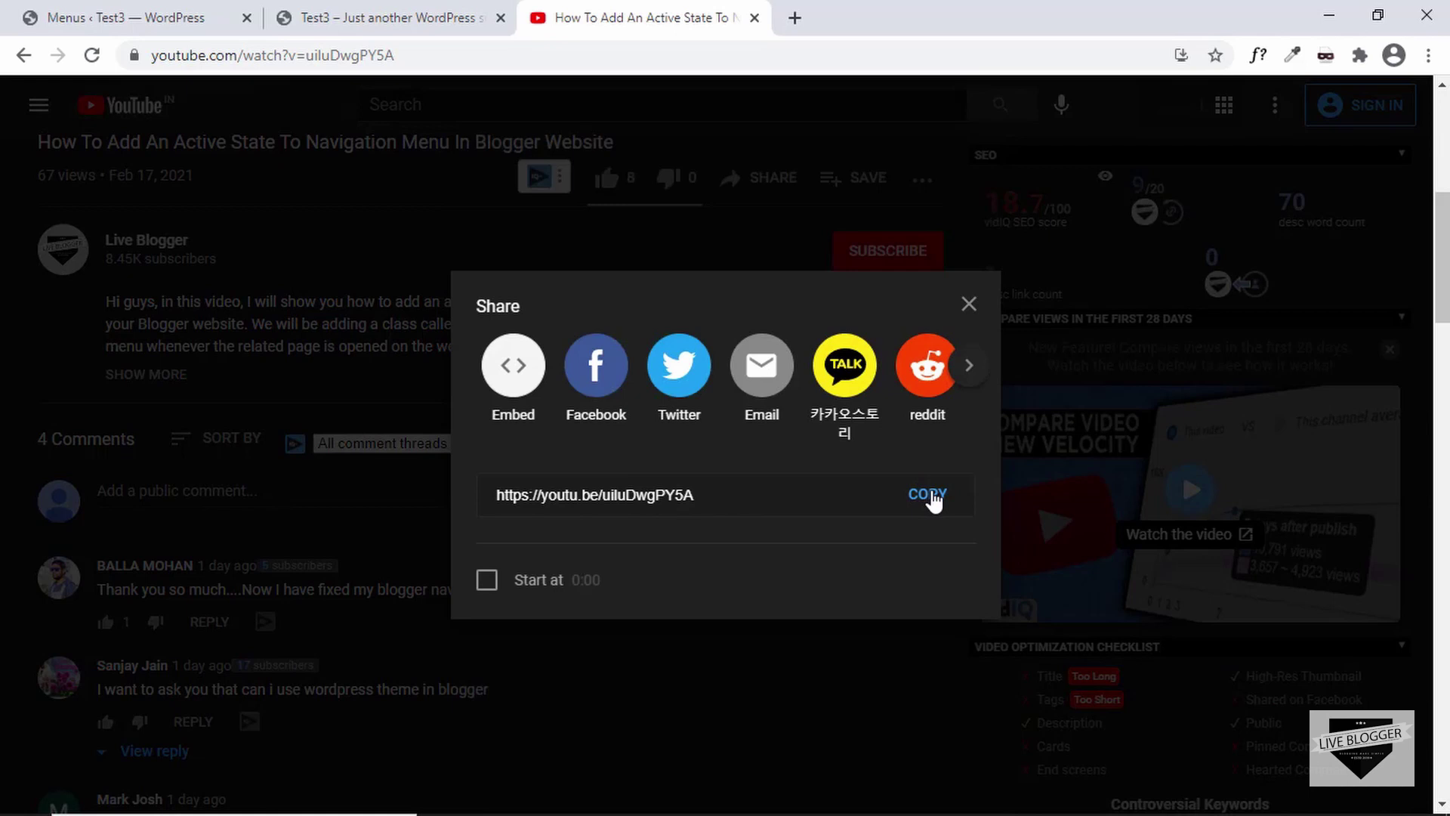
left_click(929, 499)
left_click(16, 22)
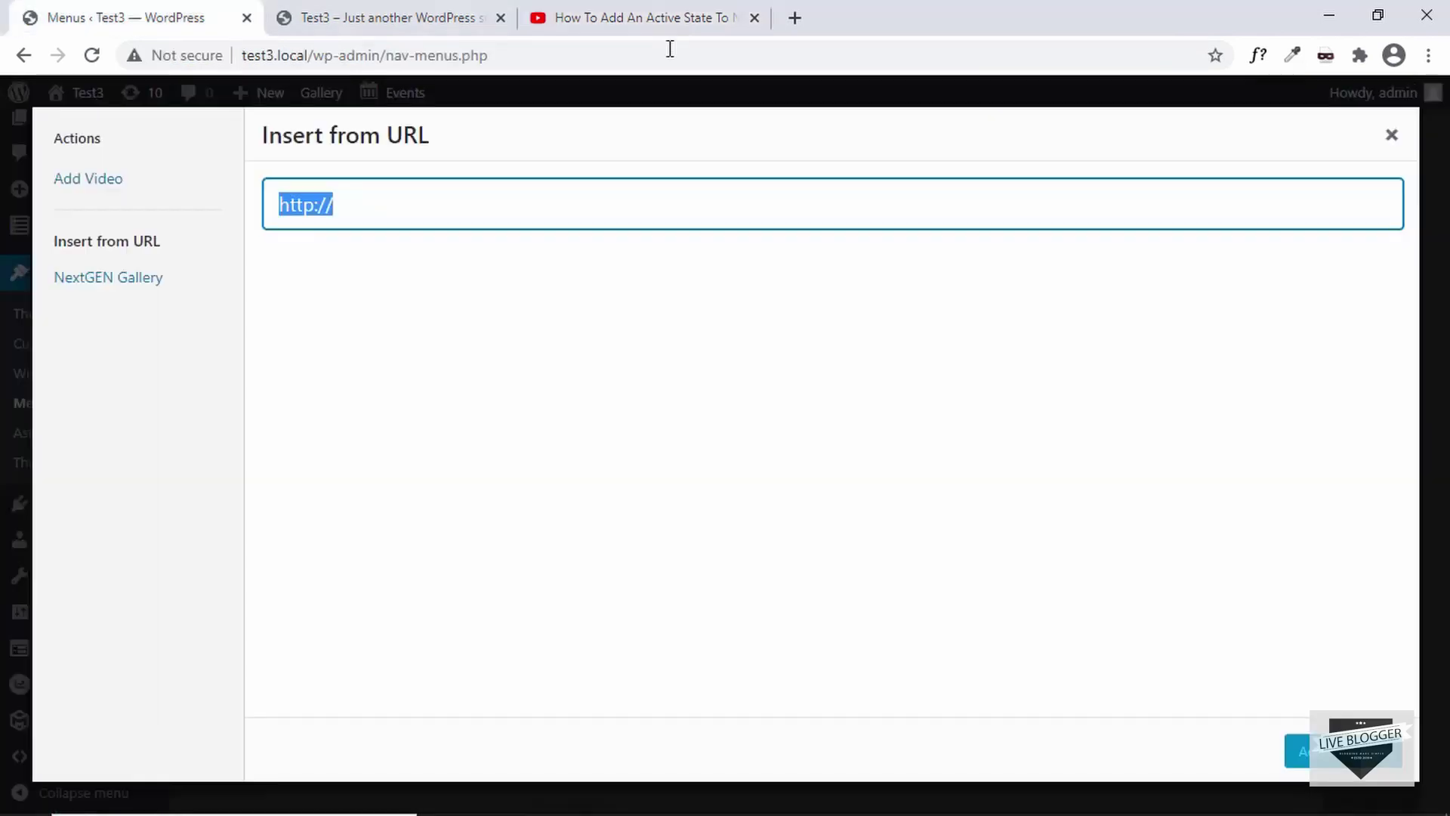
left_click(754, 18)
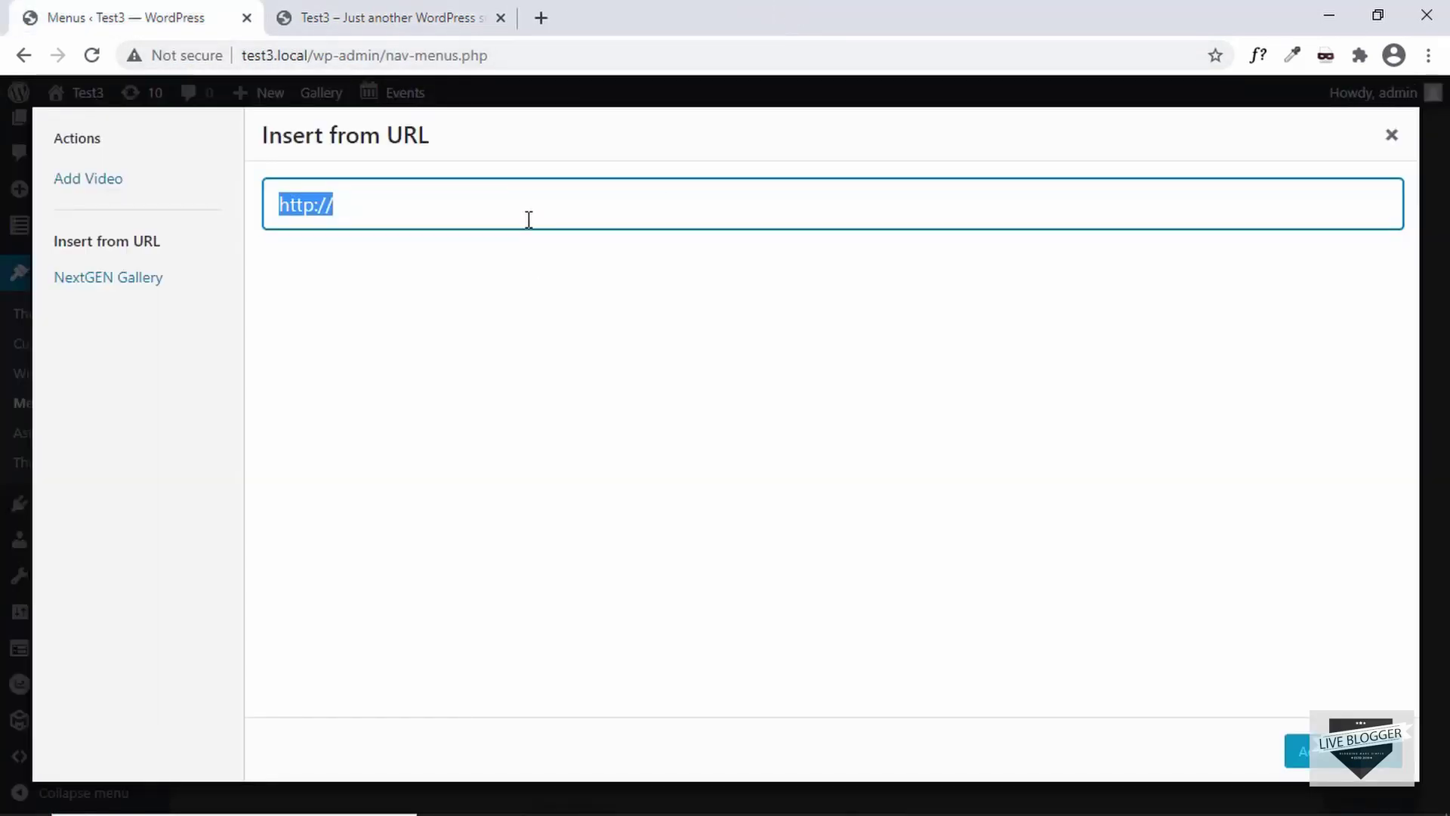
key("ctrl+v")
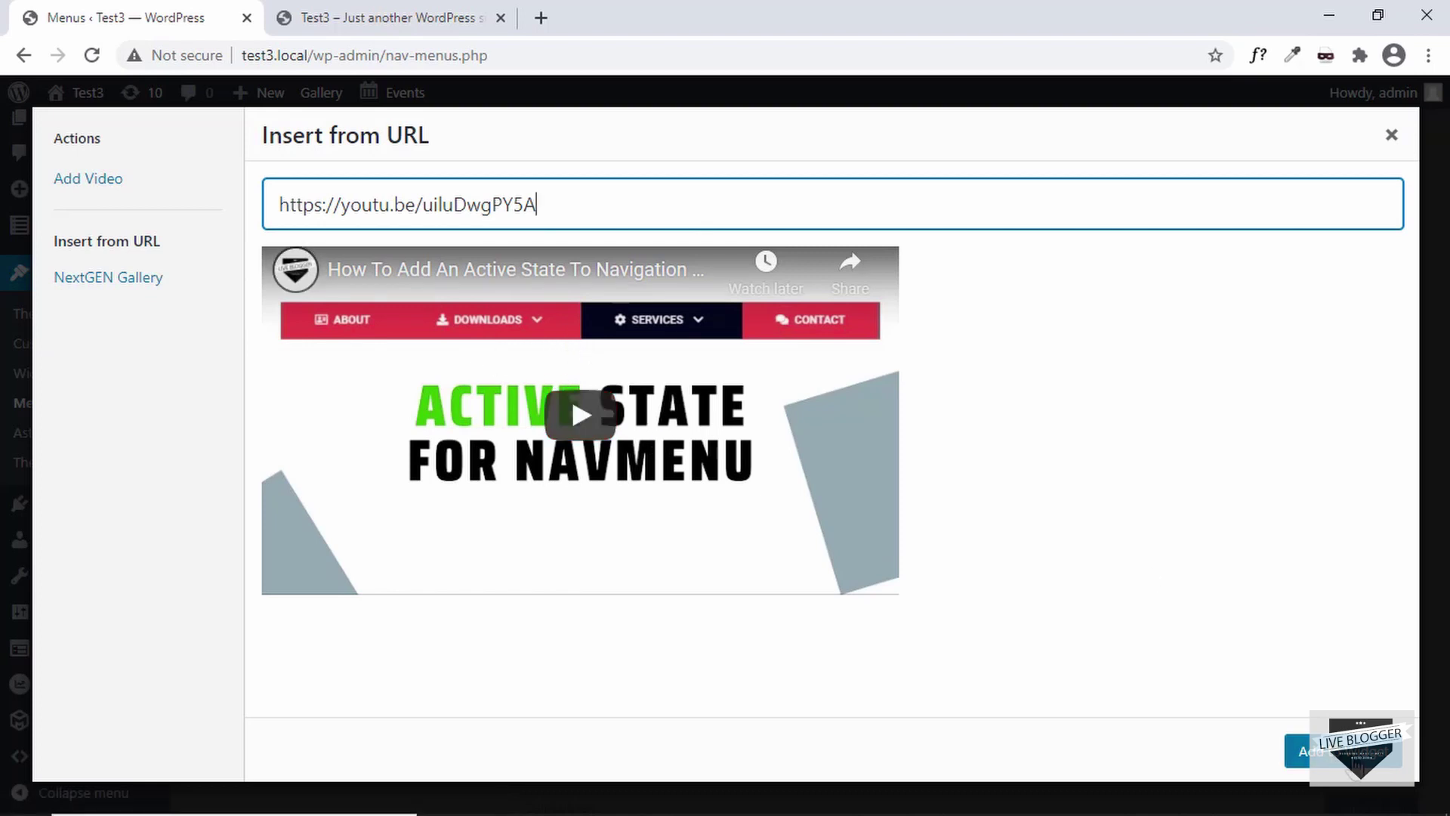
left_click(1344, 751)
- Title the Video widget "Active State for Navmenu" and save it
scroll(870, 502, "down", 3)
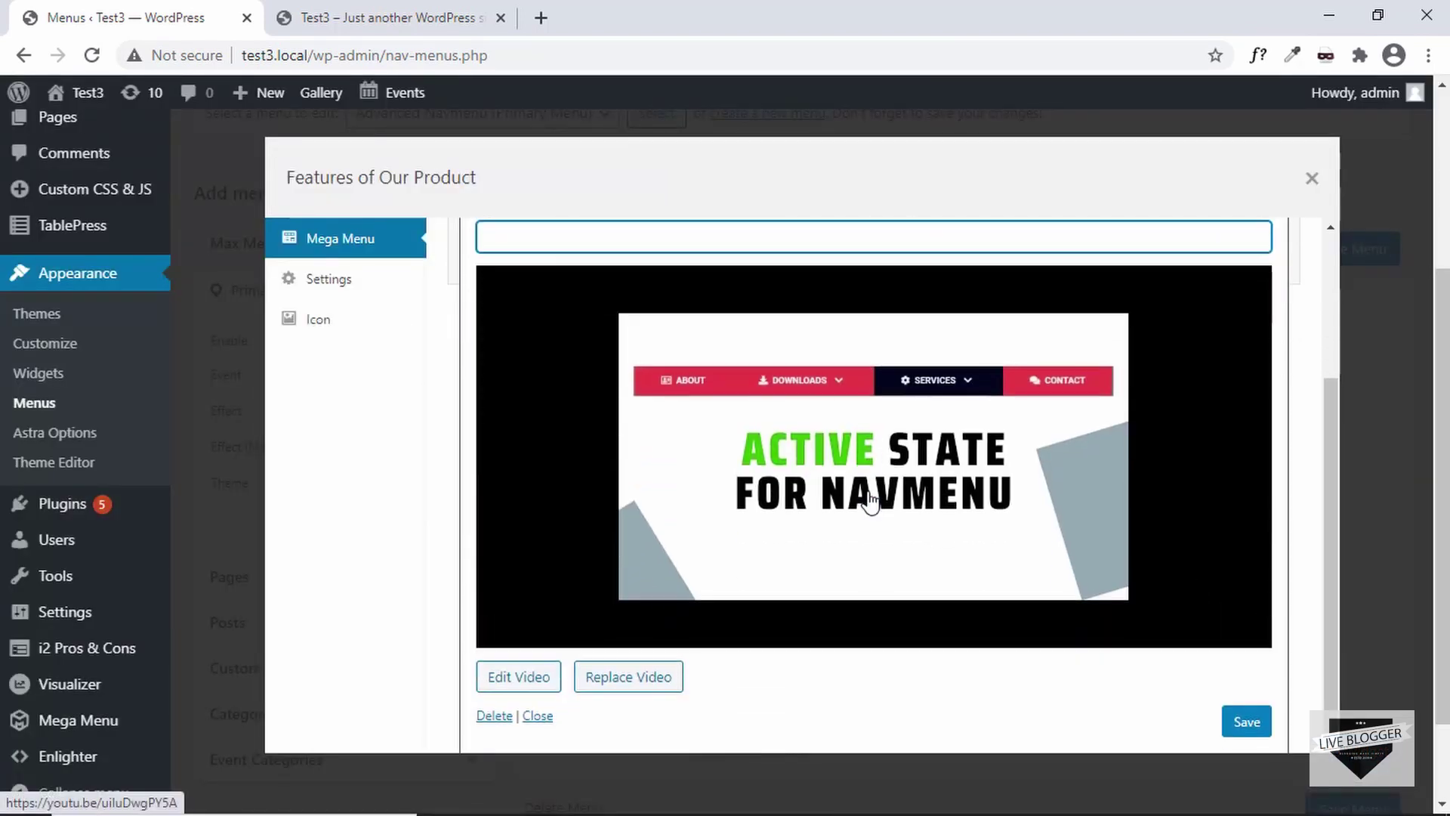
scroll(870, 502, "up", 2)
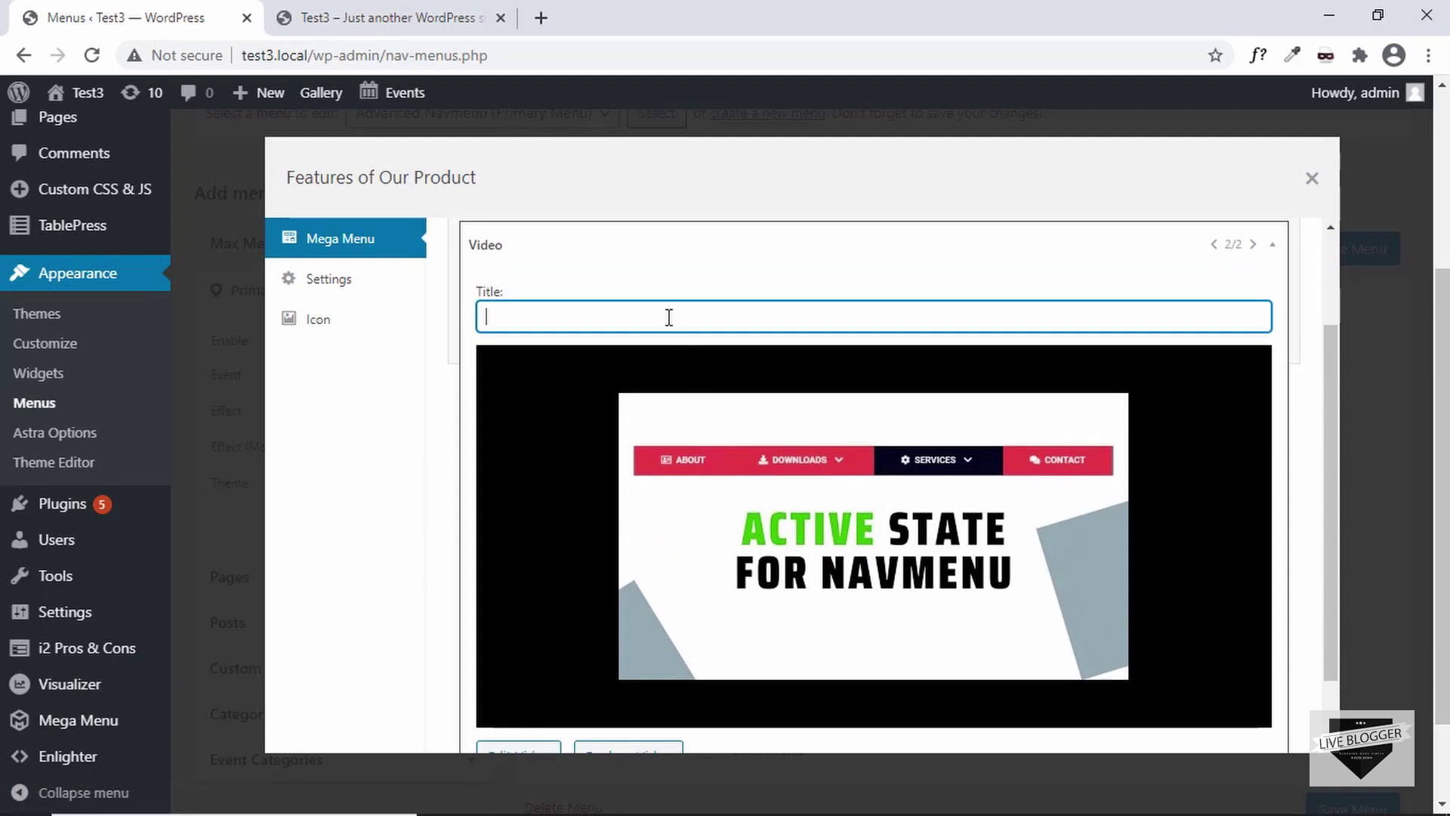
type("tive Stat")
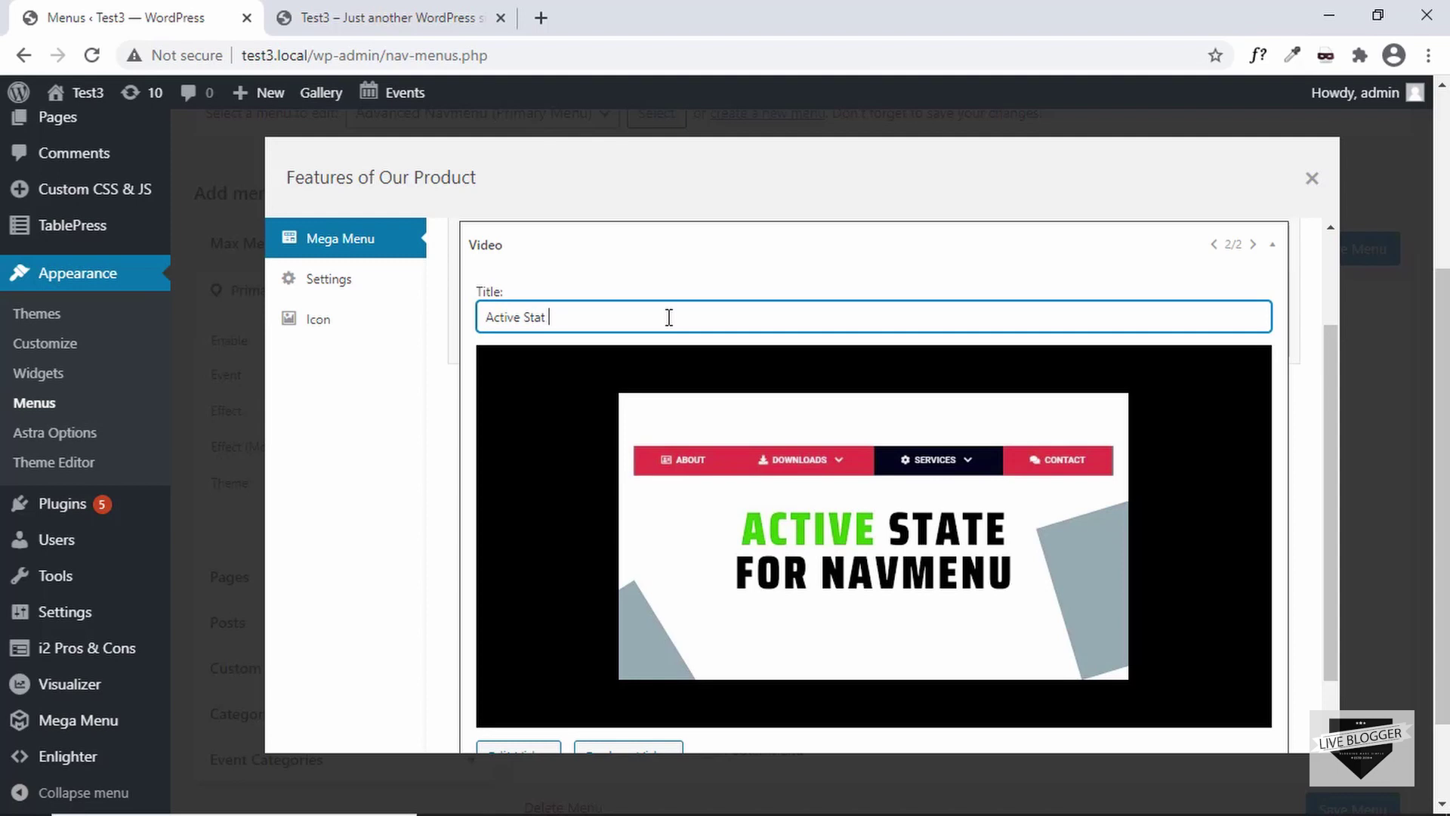
type("e for Navmenu")
scroll(738, 356, "down", 1)
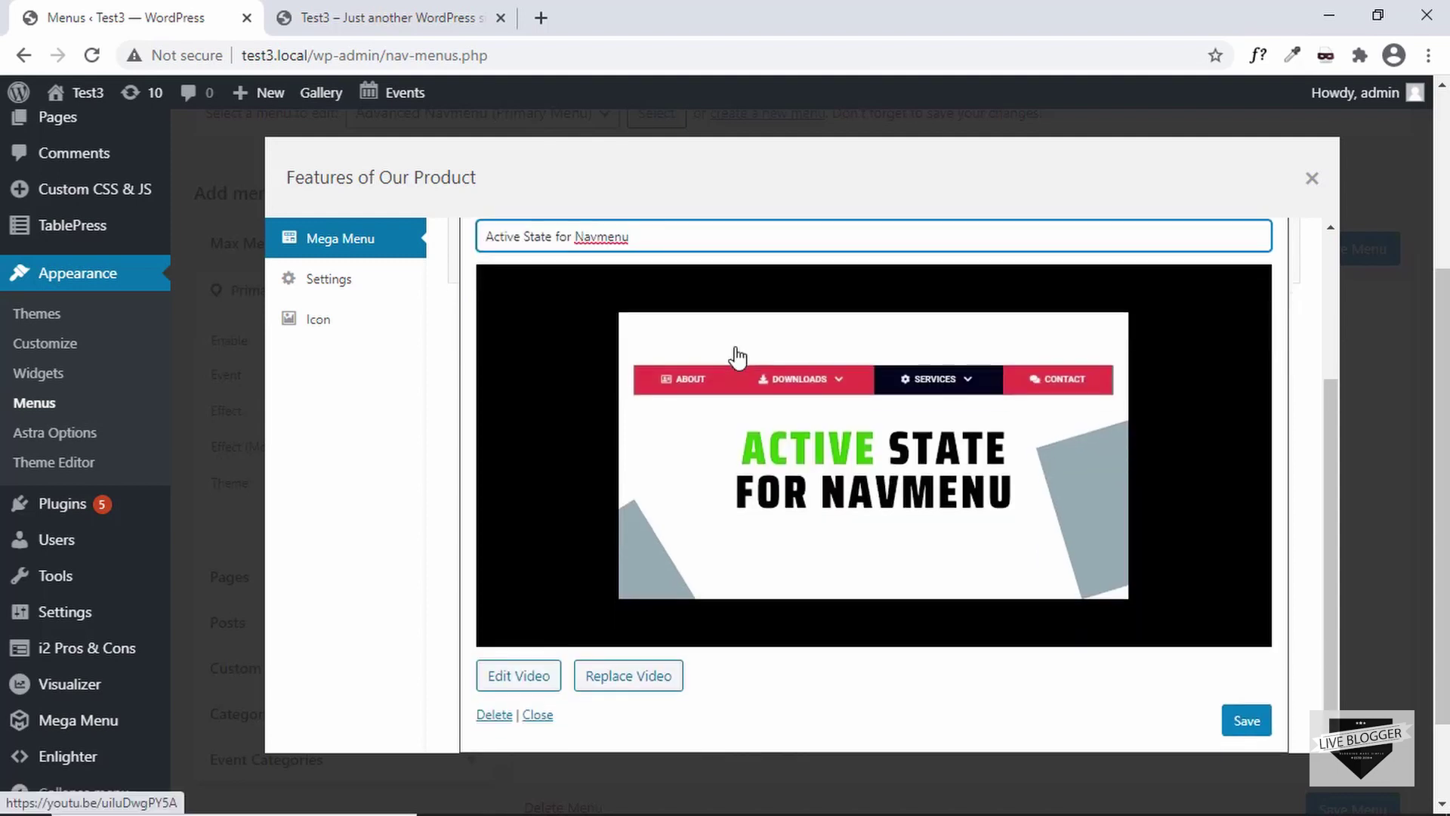
left_click(1248, 721)
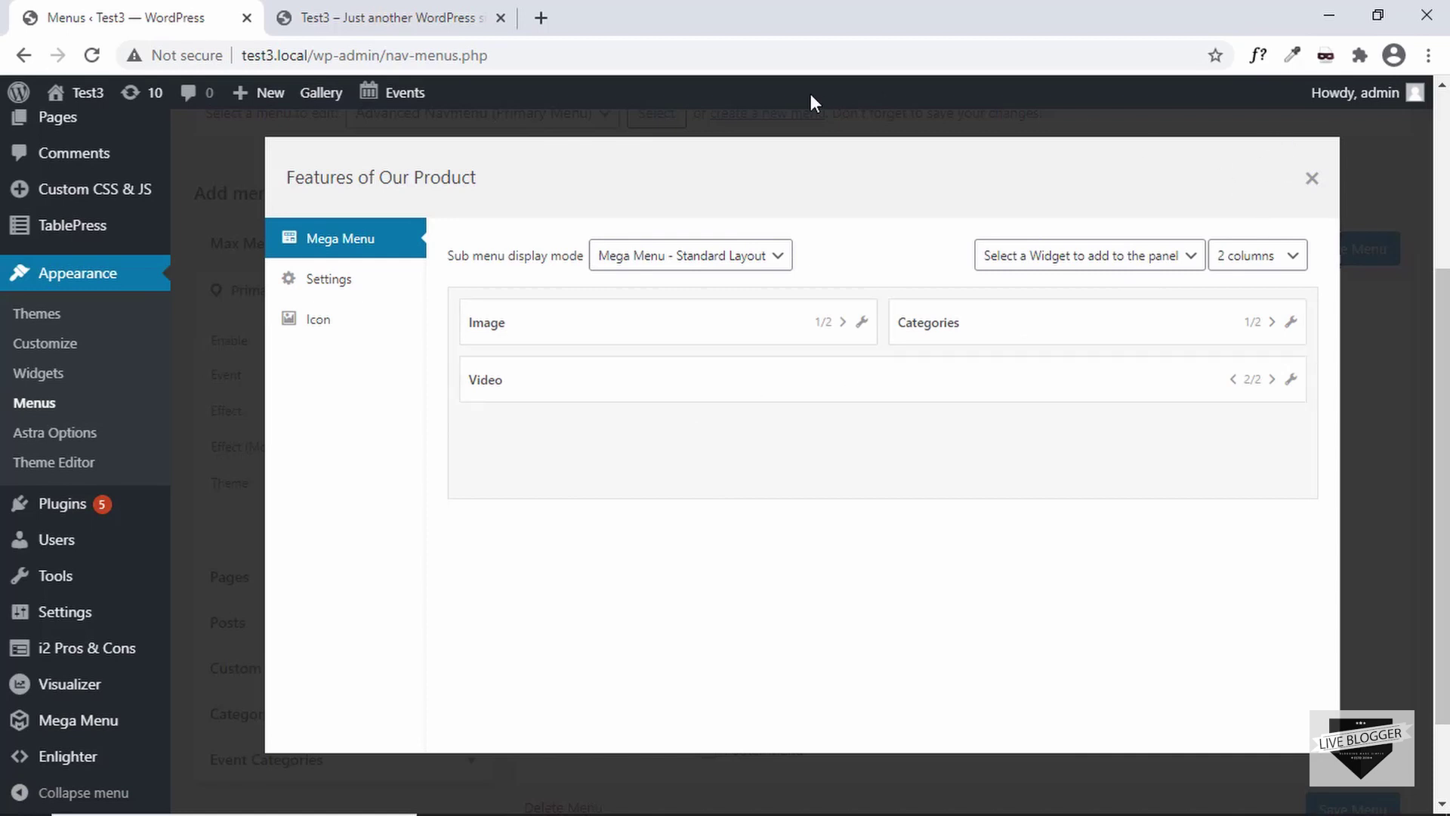
- Reload the Test3 site and examine the Features of Our Product sub menu, briefly playing and pausing its video
left_click(386, 17)
left_click(92, 56)
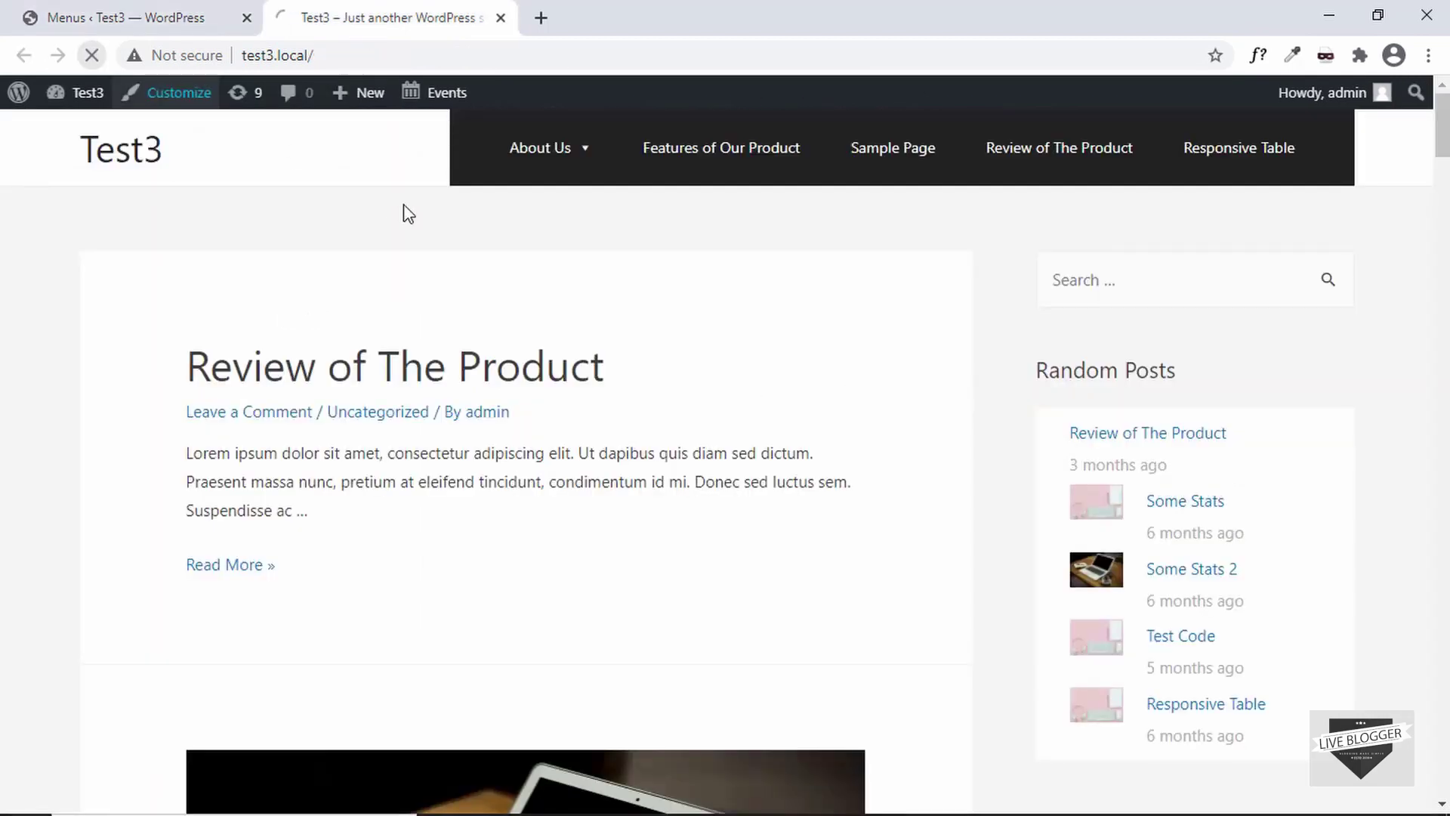
mouse_move(680, 161)
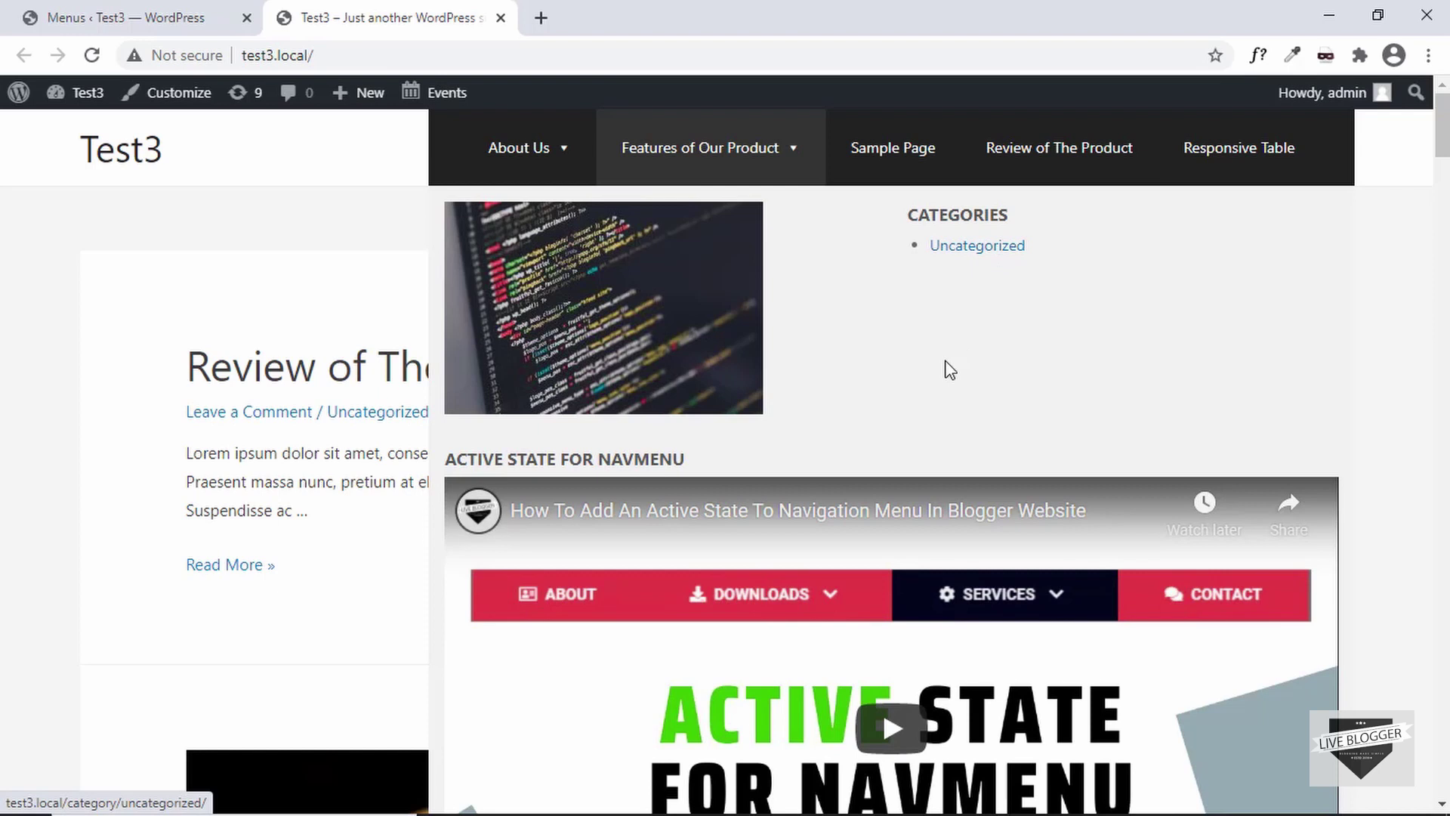
scroll(948, 369, "down", 2)
scroll(889, 483, "down", 1)
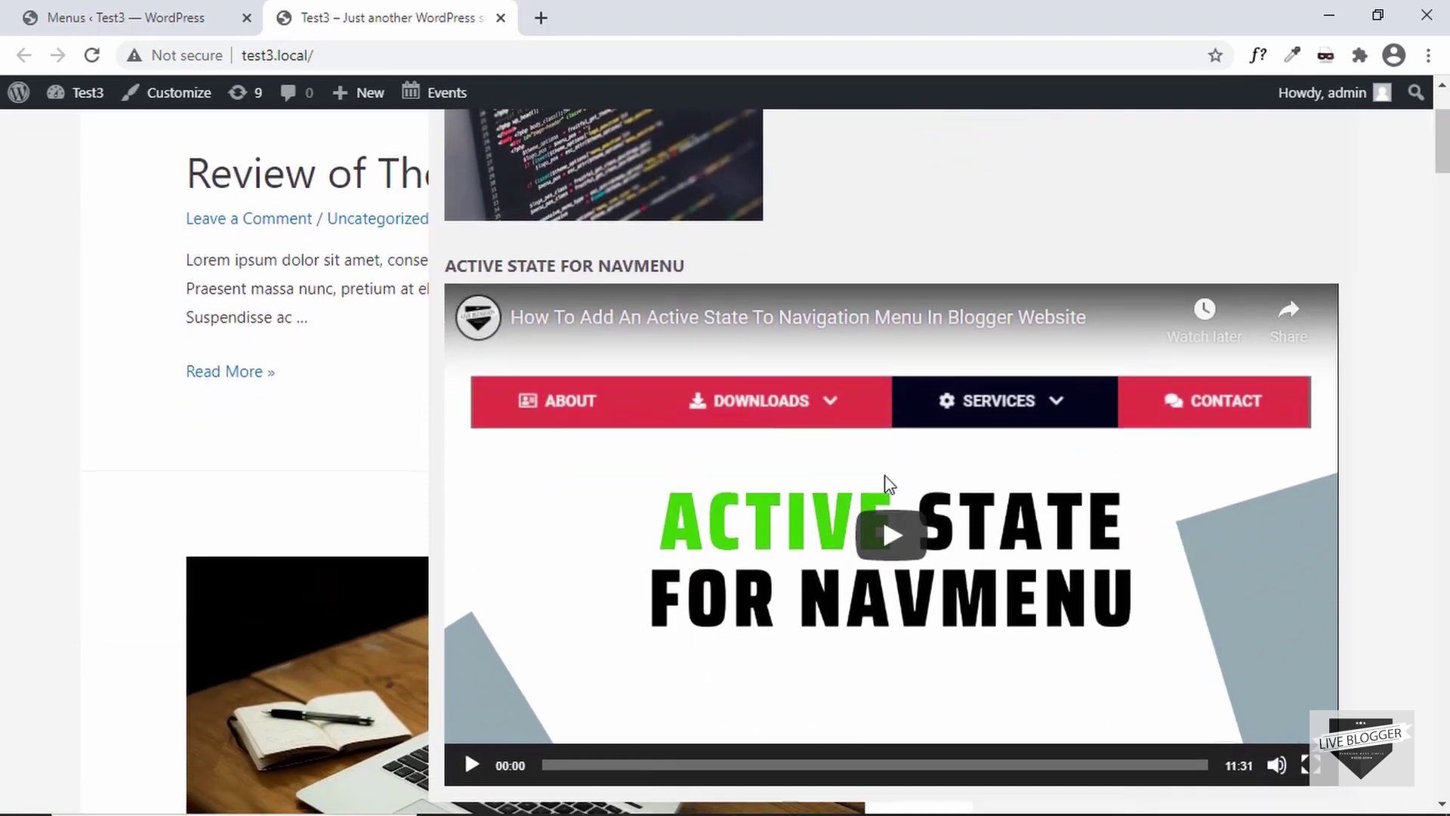
scroll(593, 689, "up", 1)
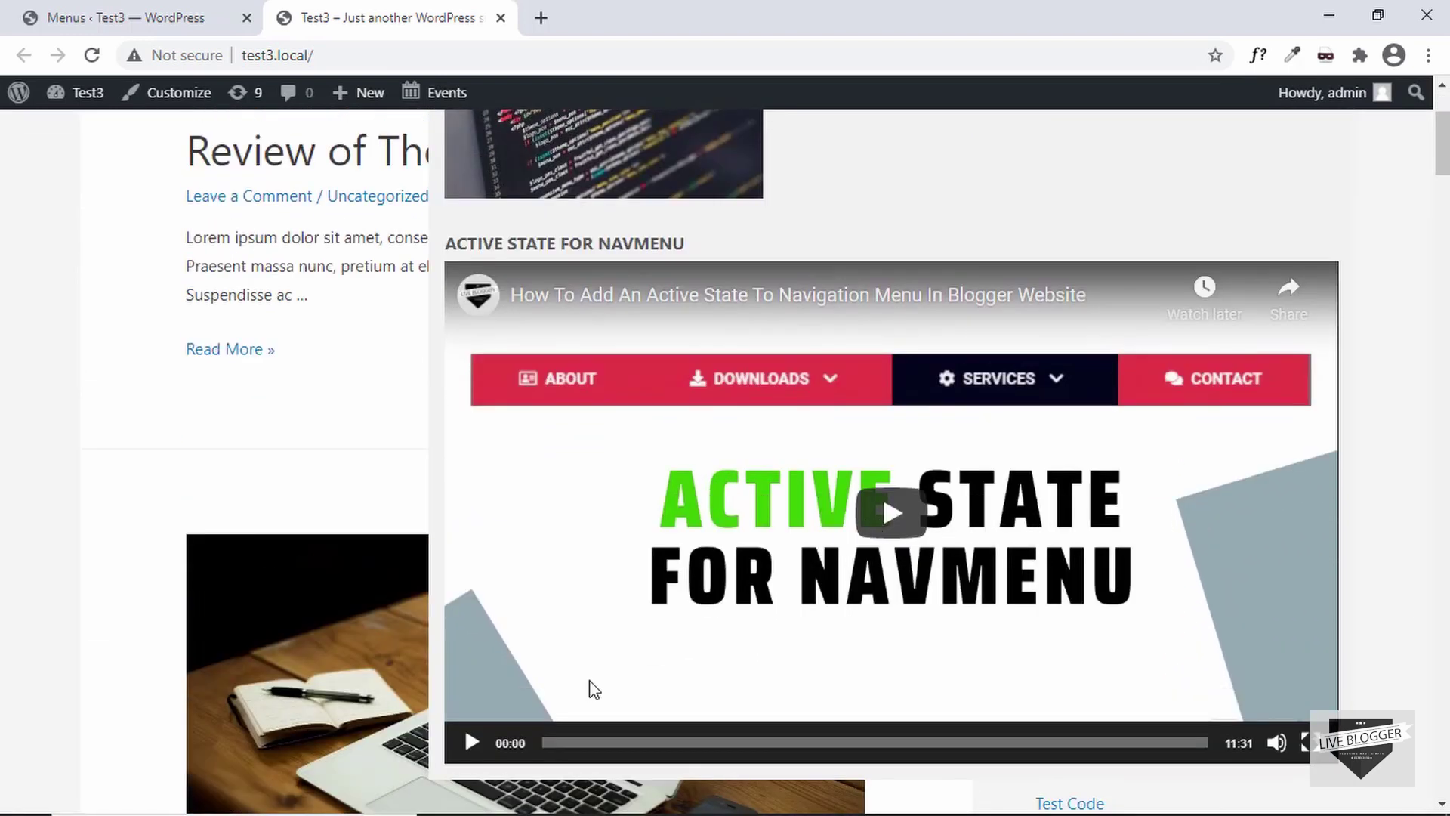
left_click(472, 743)
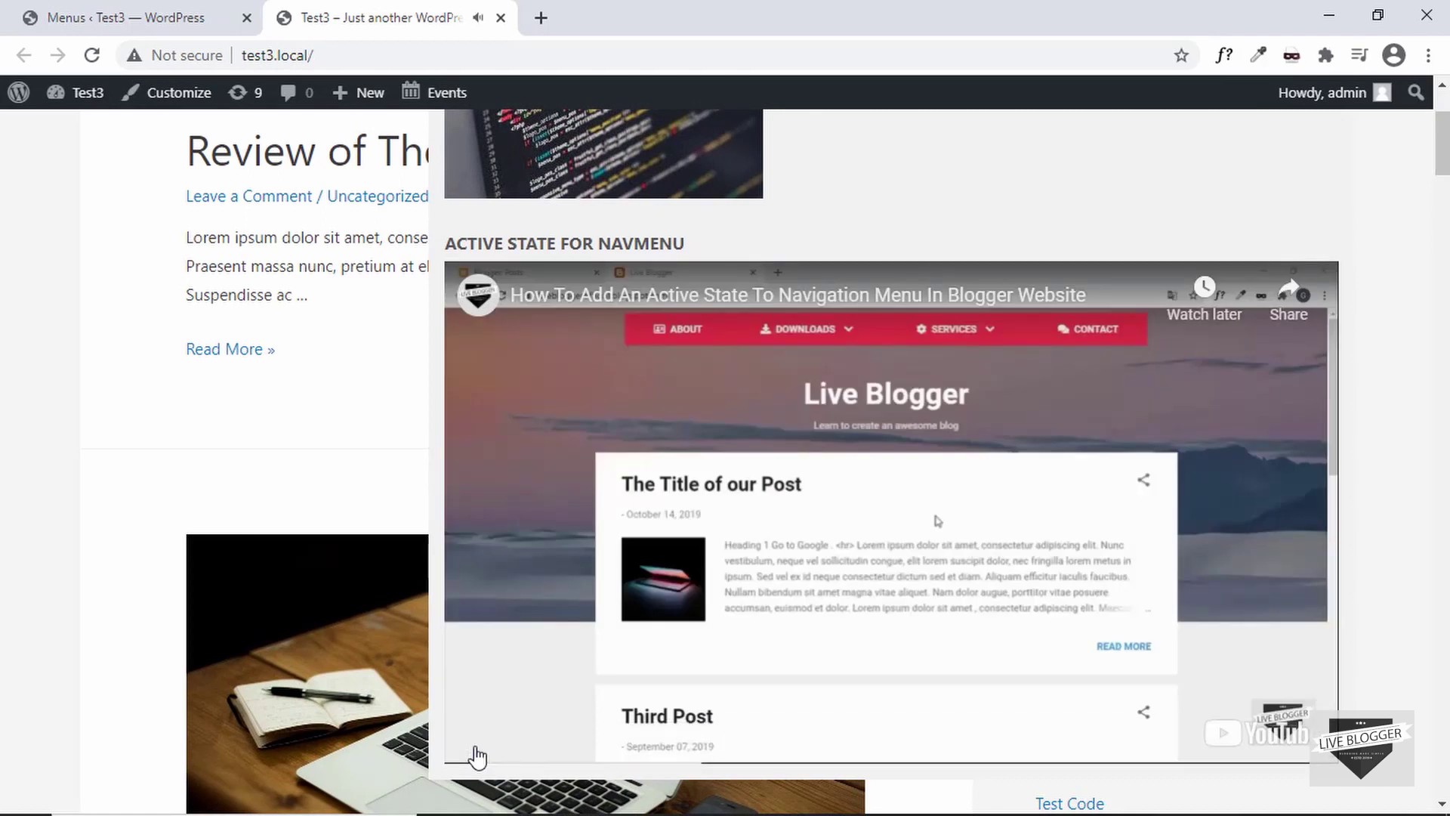
left_click(470, 744)
scroll(893, 398, "up", 2)
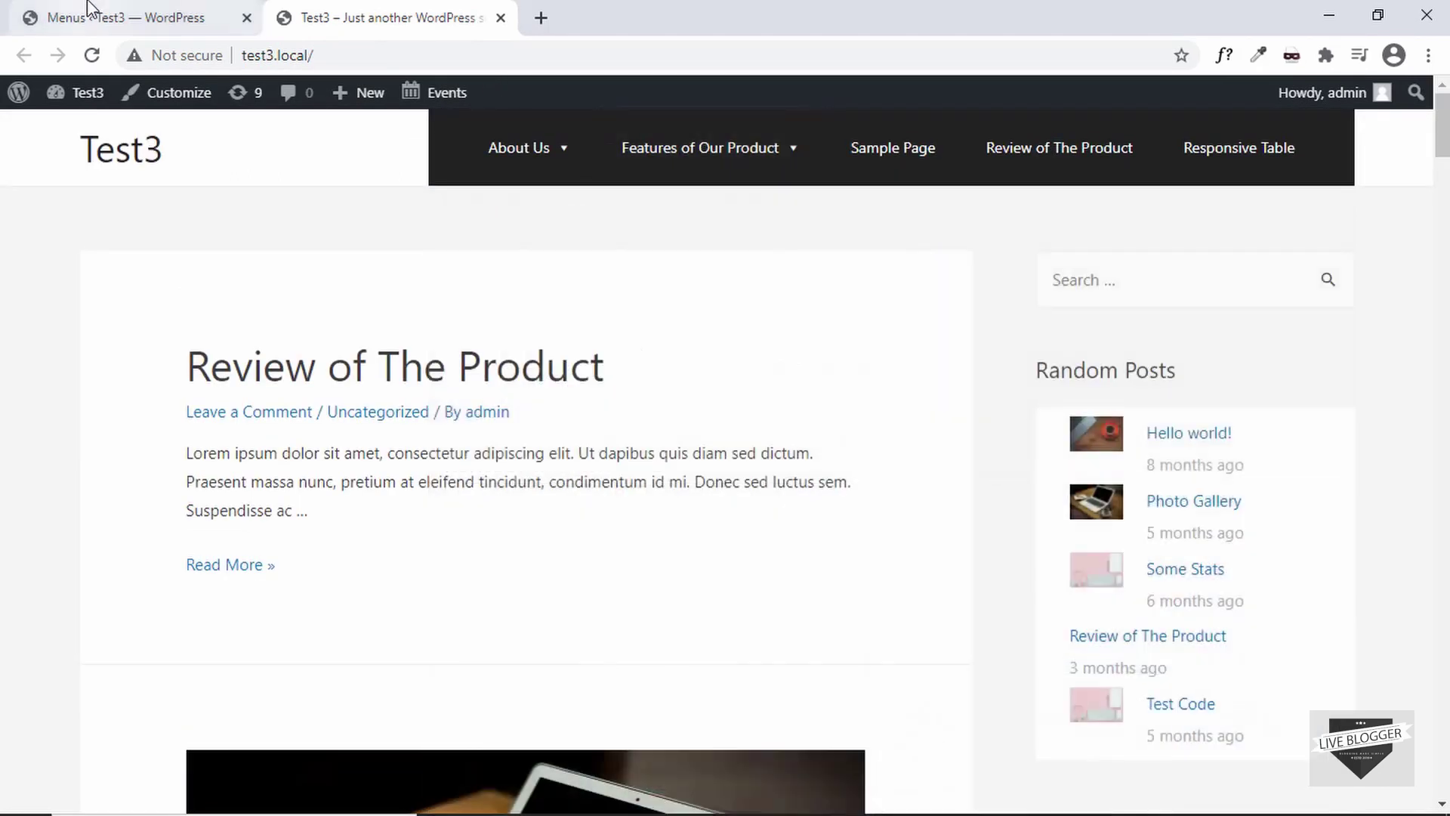
- Reduce the Video widget to a width of 1/2 and check the Features of Our Product sub menu on the reloaded site
left_click(92, 11)
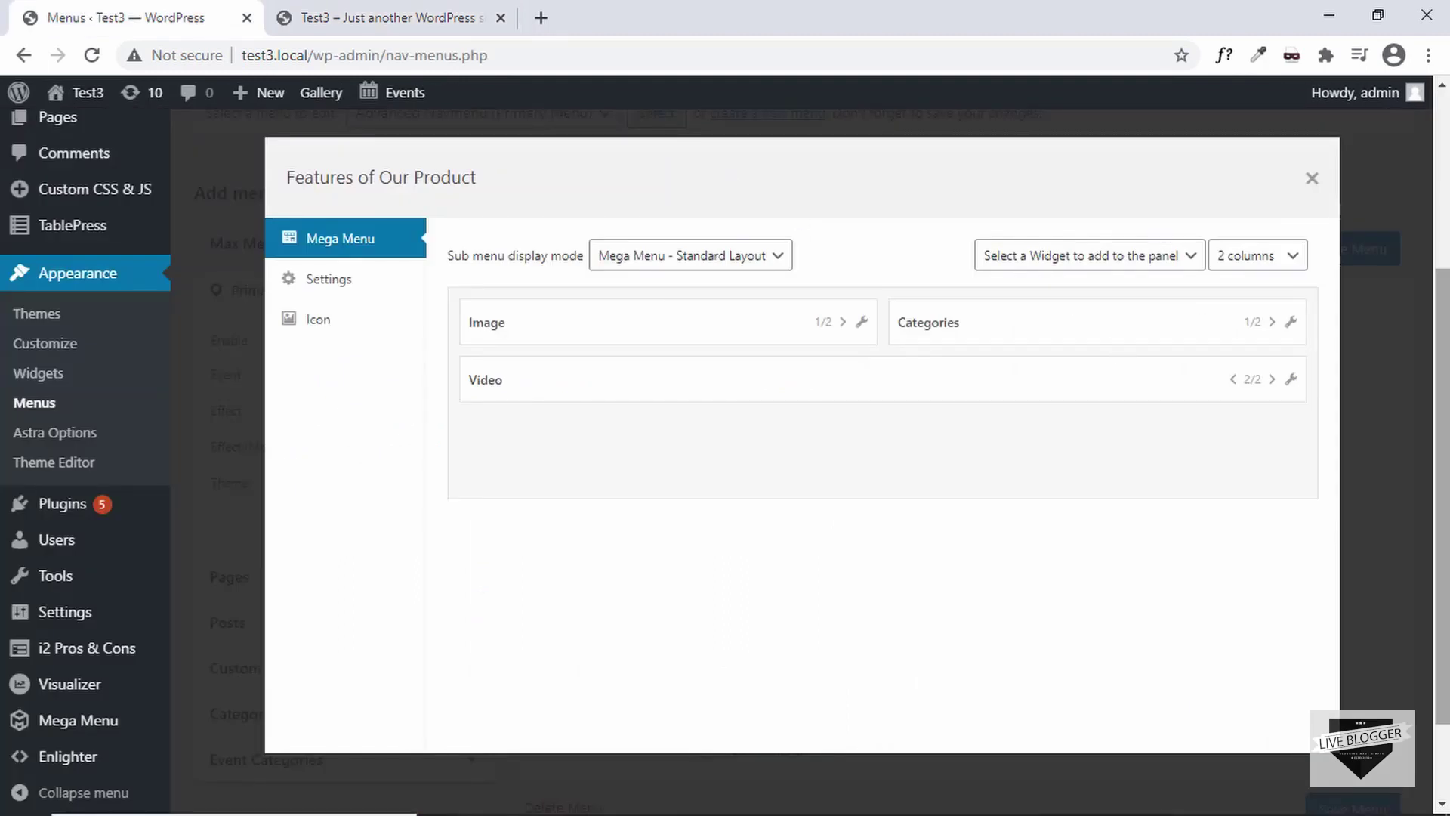
left_click(1232, 382)
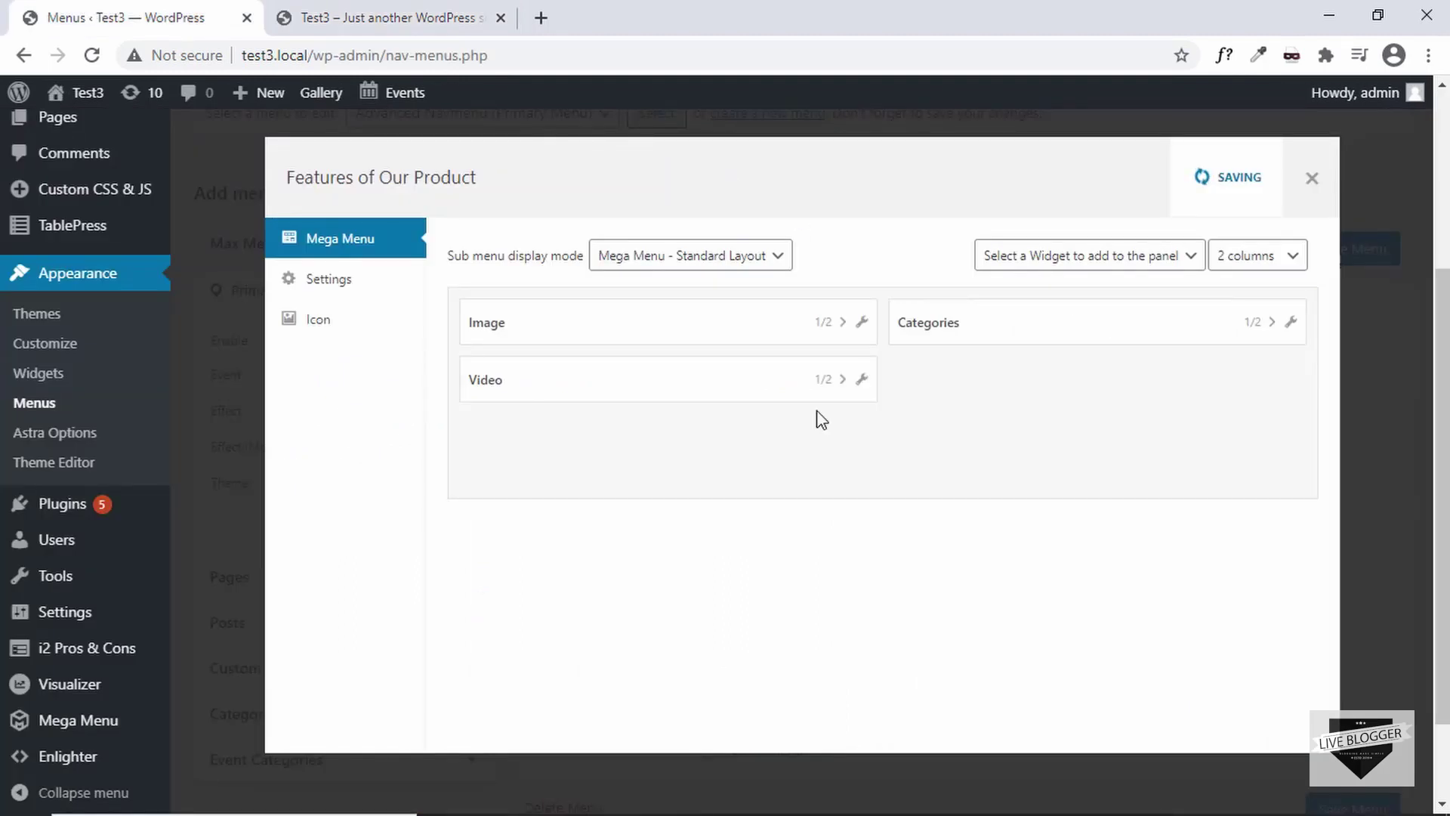
left_click(375, 15)
left_click(92, 55)
mouse_move(744, 151)
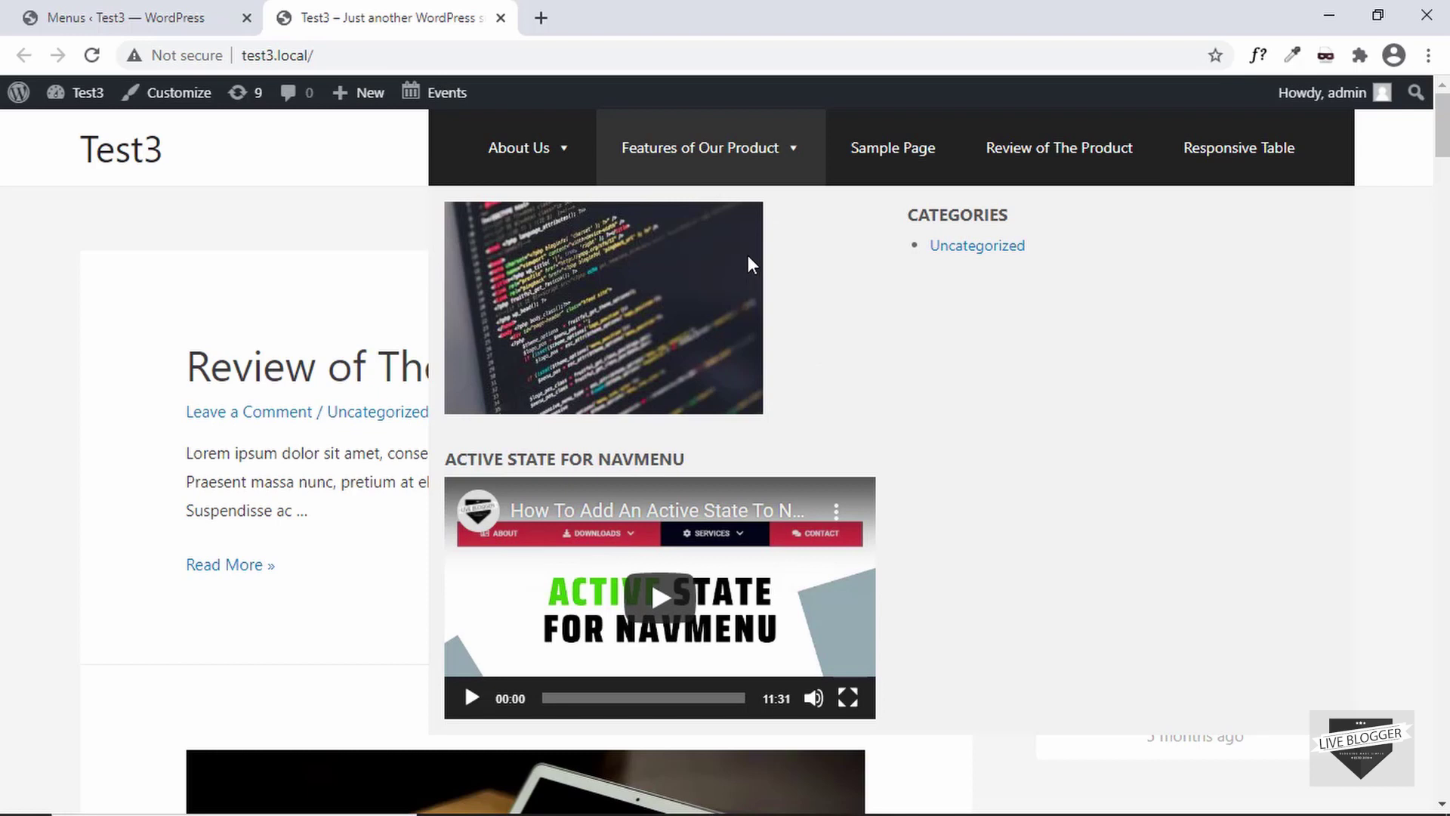
mouse_move(528, 162)
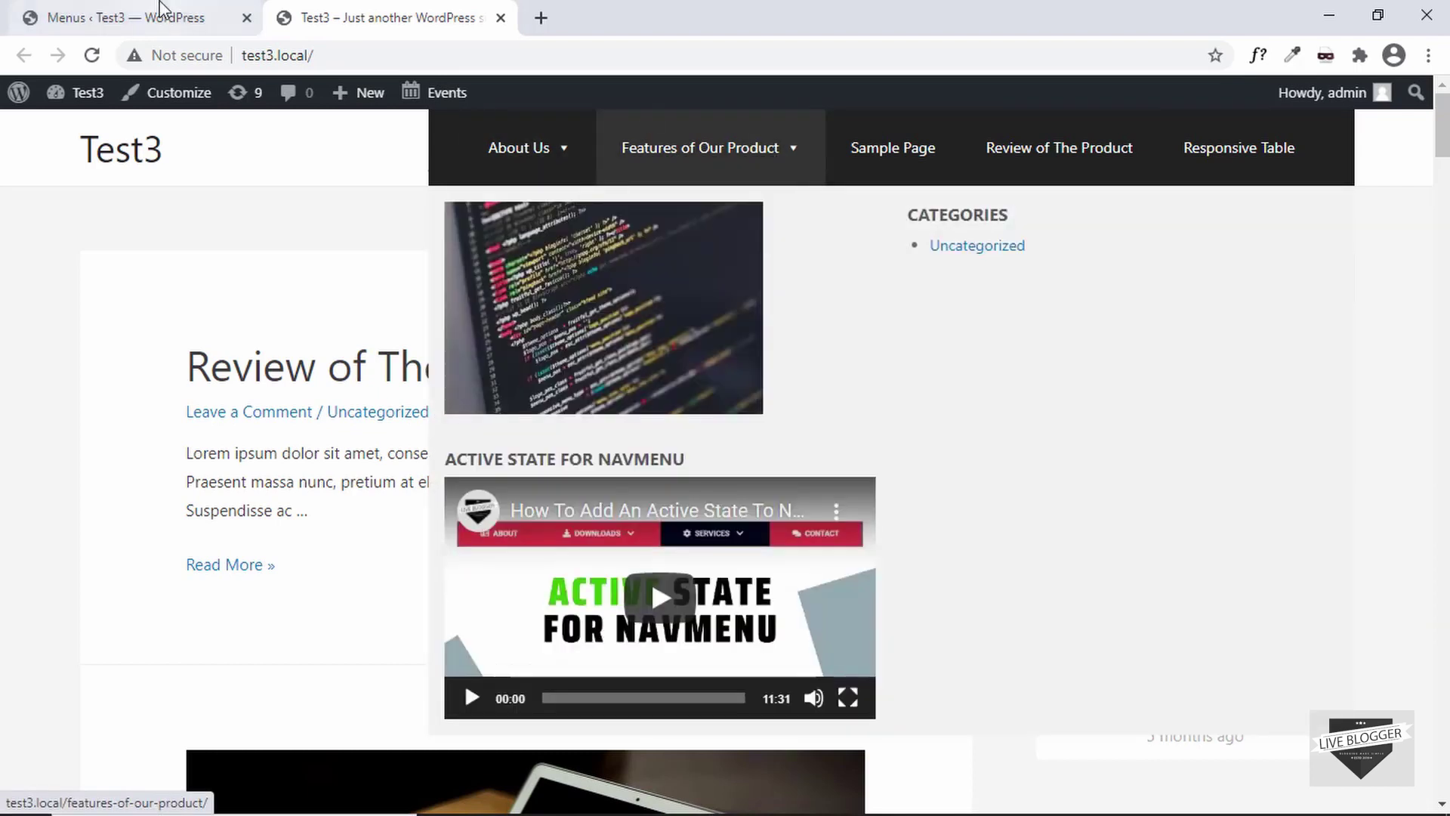
- Add a Custom HTML widget to the Features of Our Product panel and open its title and content fields
left_click(162, 15)
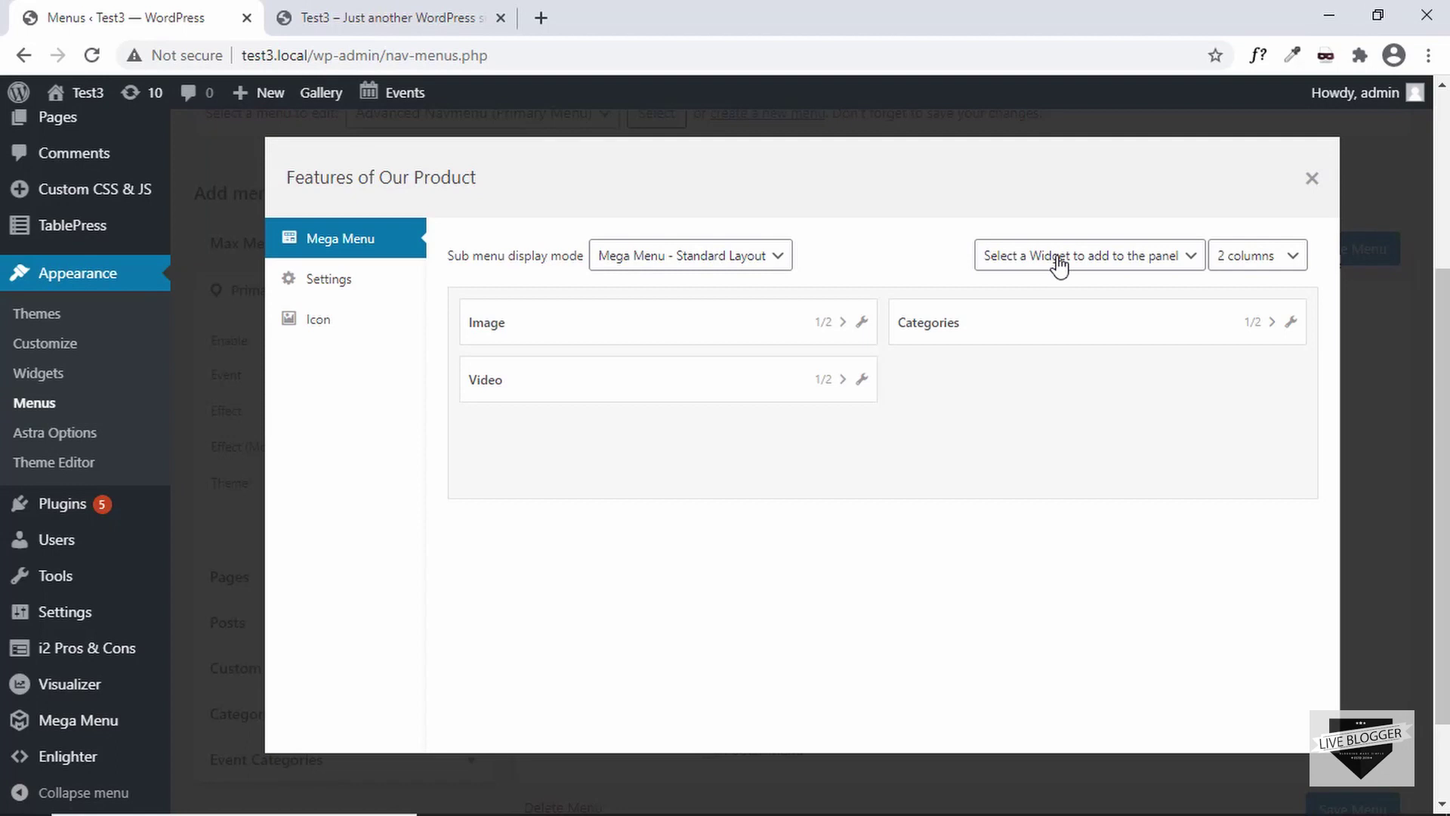
left_click(1059, 265)
scroll(1074, 366, "down", 2)
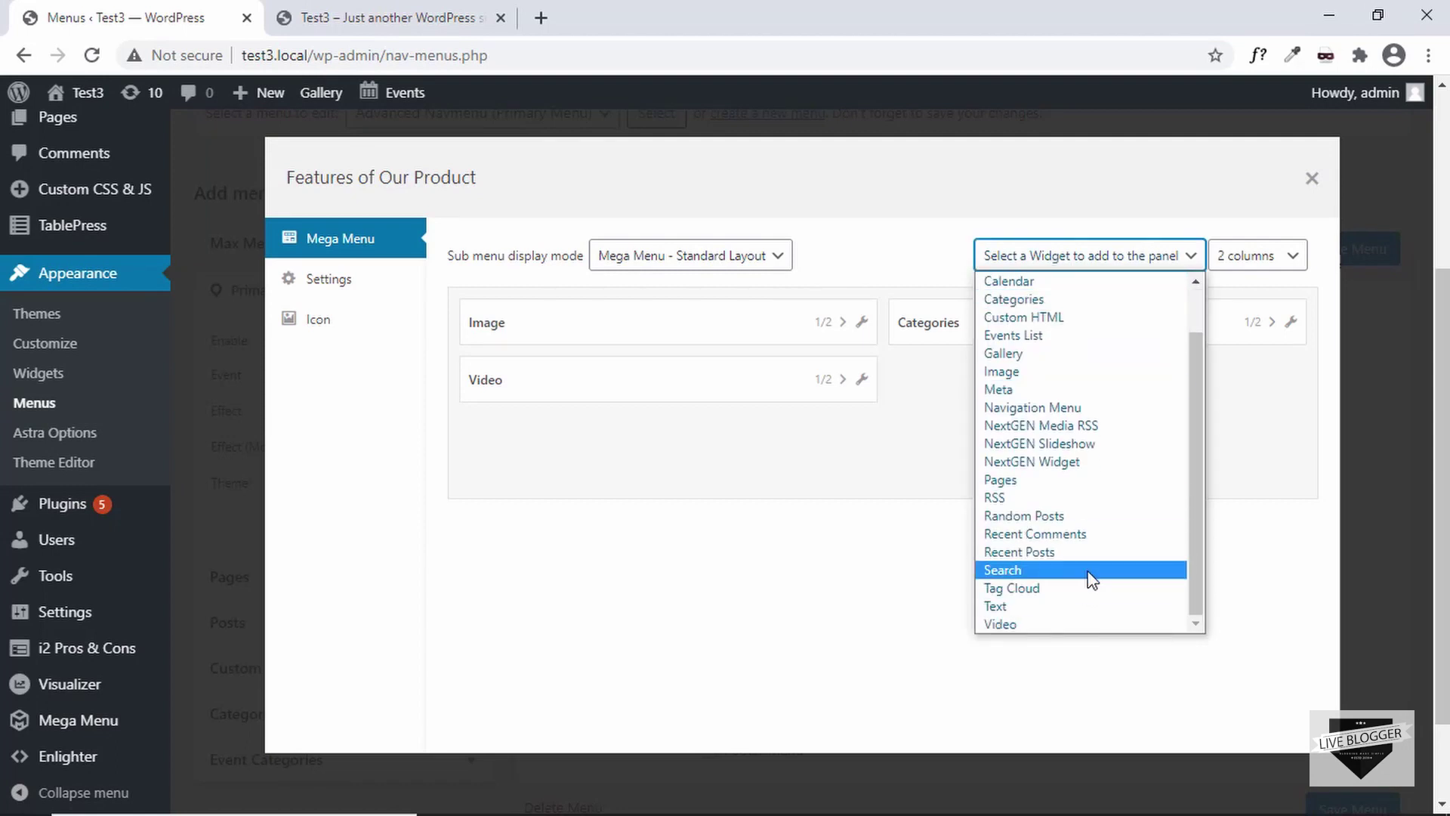
scroll(1091, 580, "up", 1)
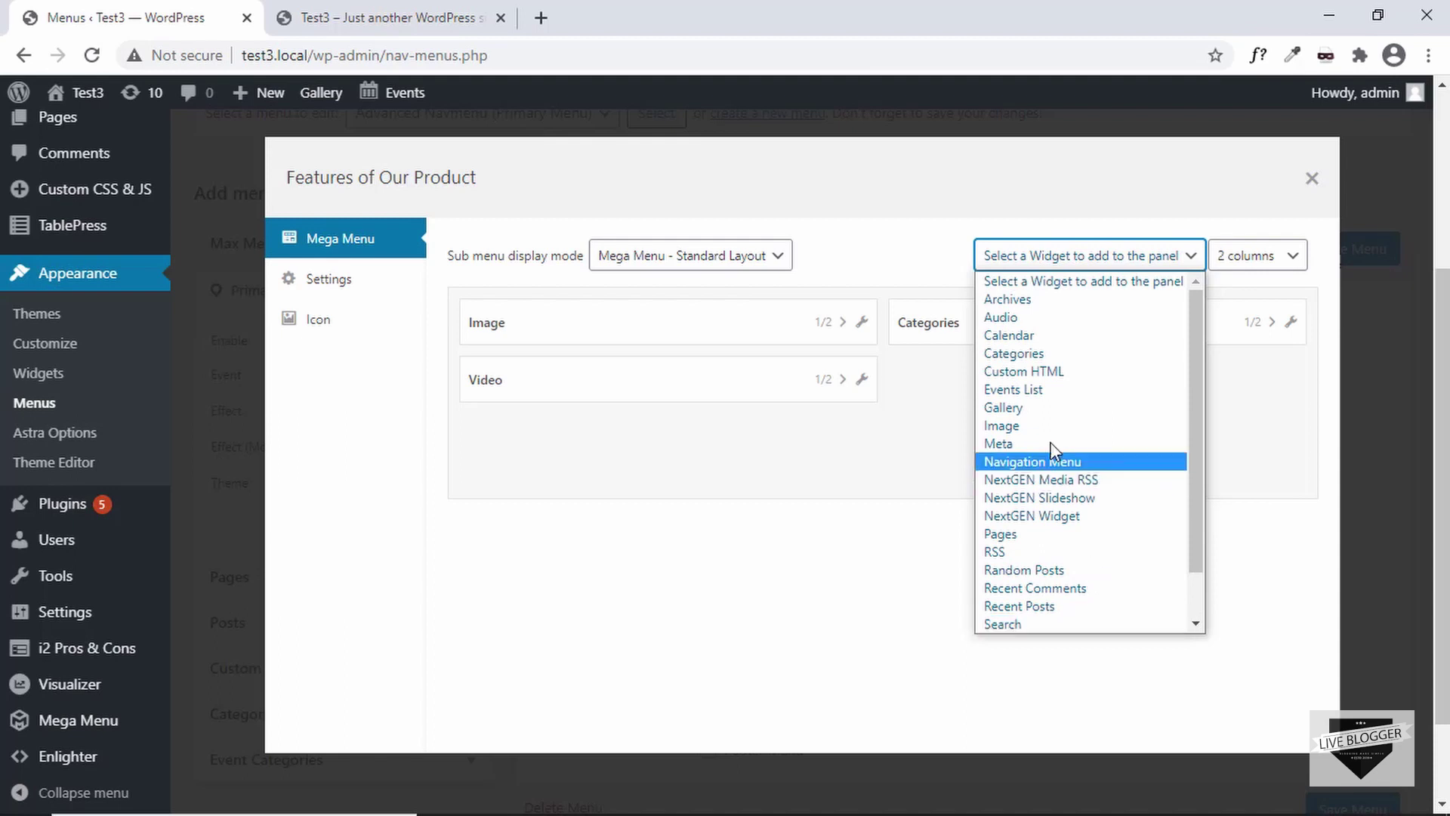
left_click(1096, 372)
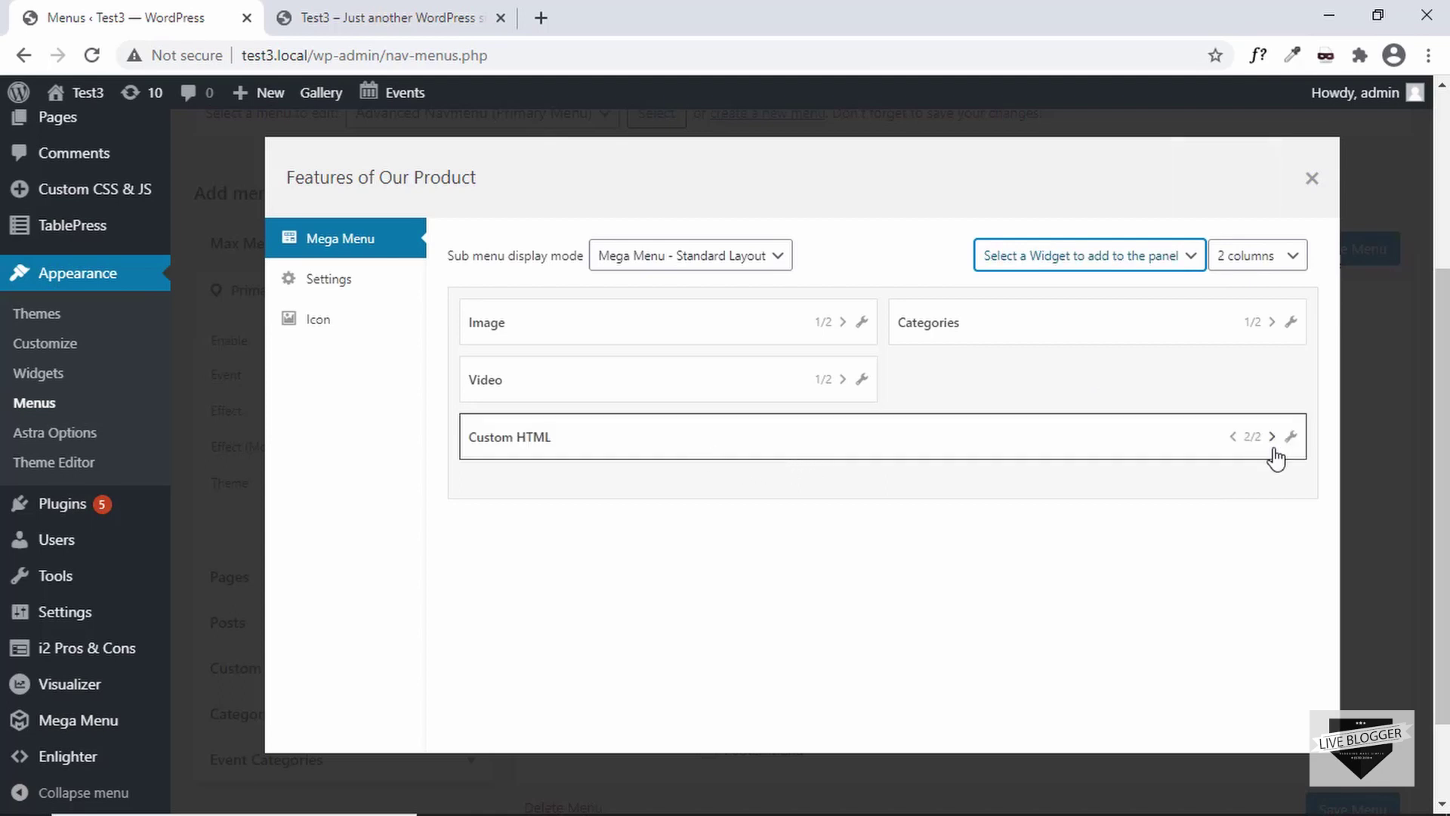
left_click(1290, 438)
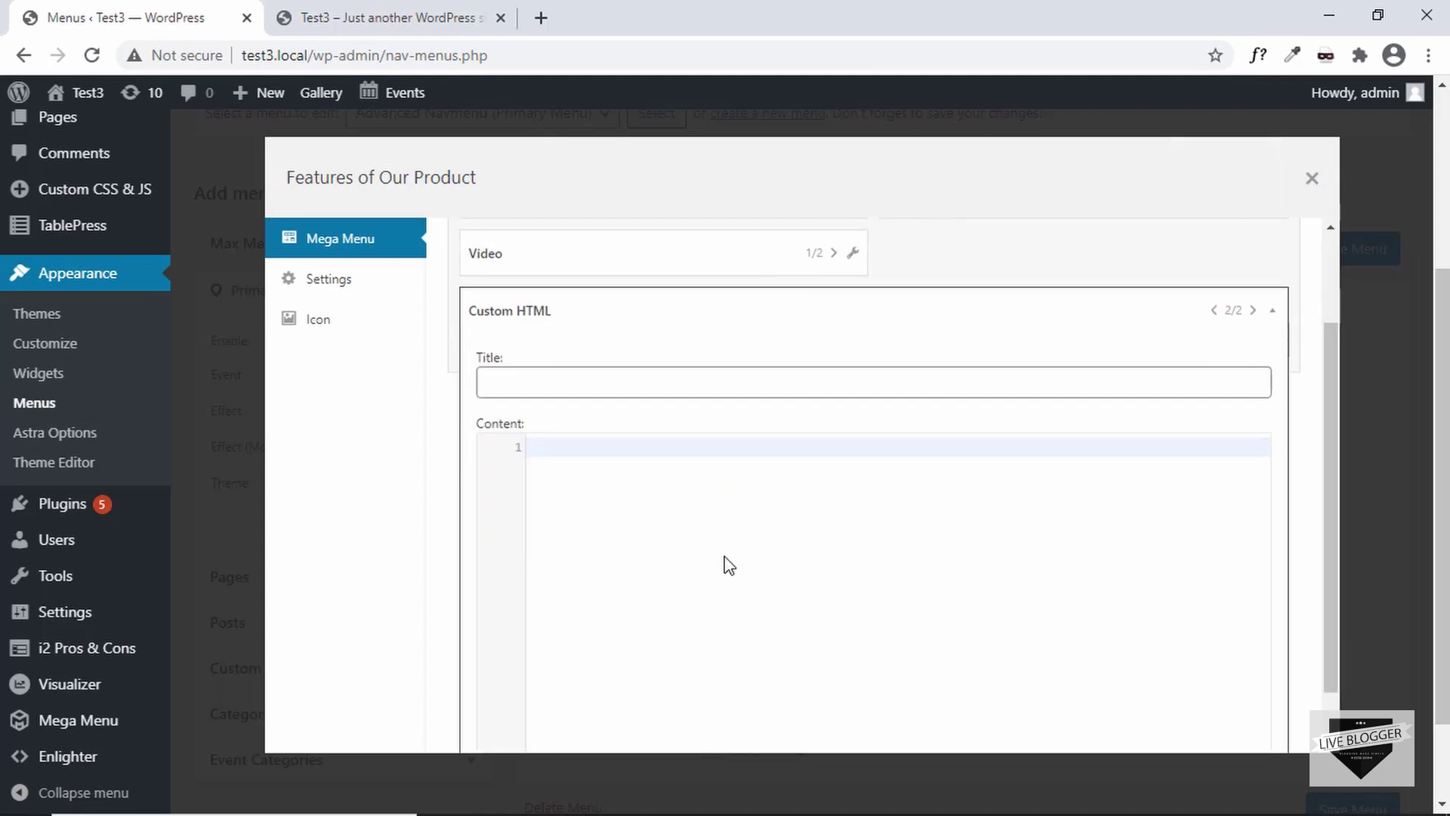
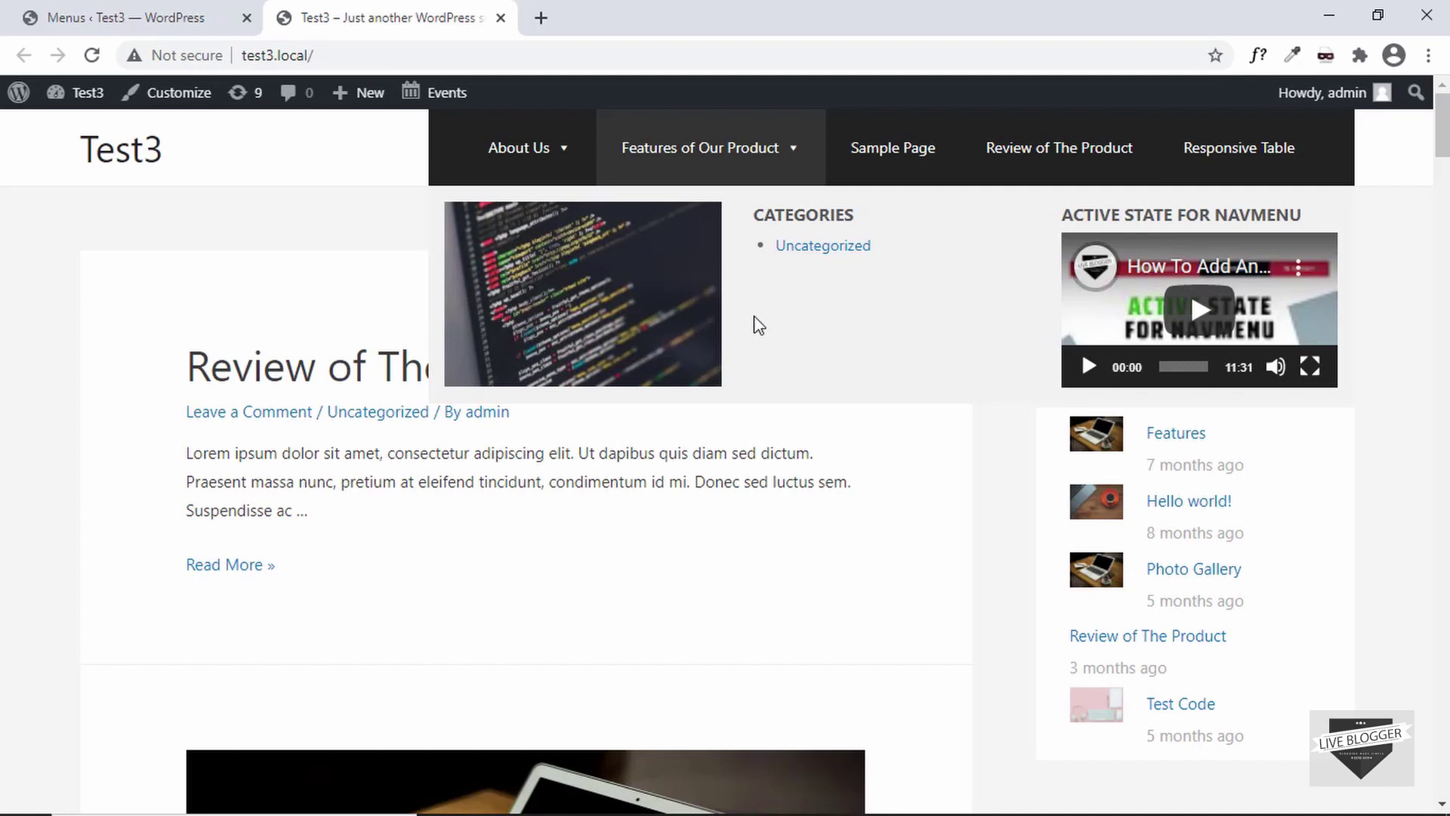
- Review the Features of Our Product menu item and sub menu settings, comparing them with the navigation menu on the site
key("ctrl+Tab")
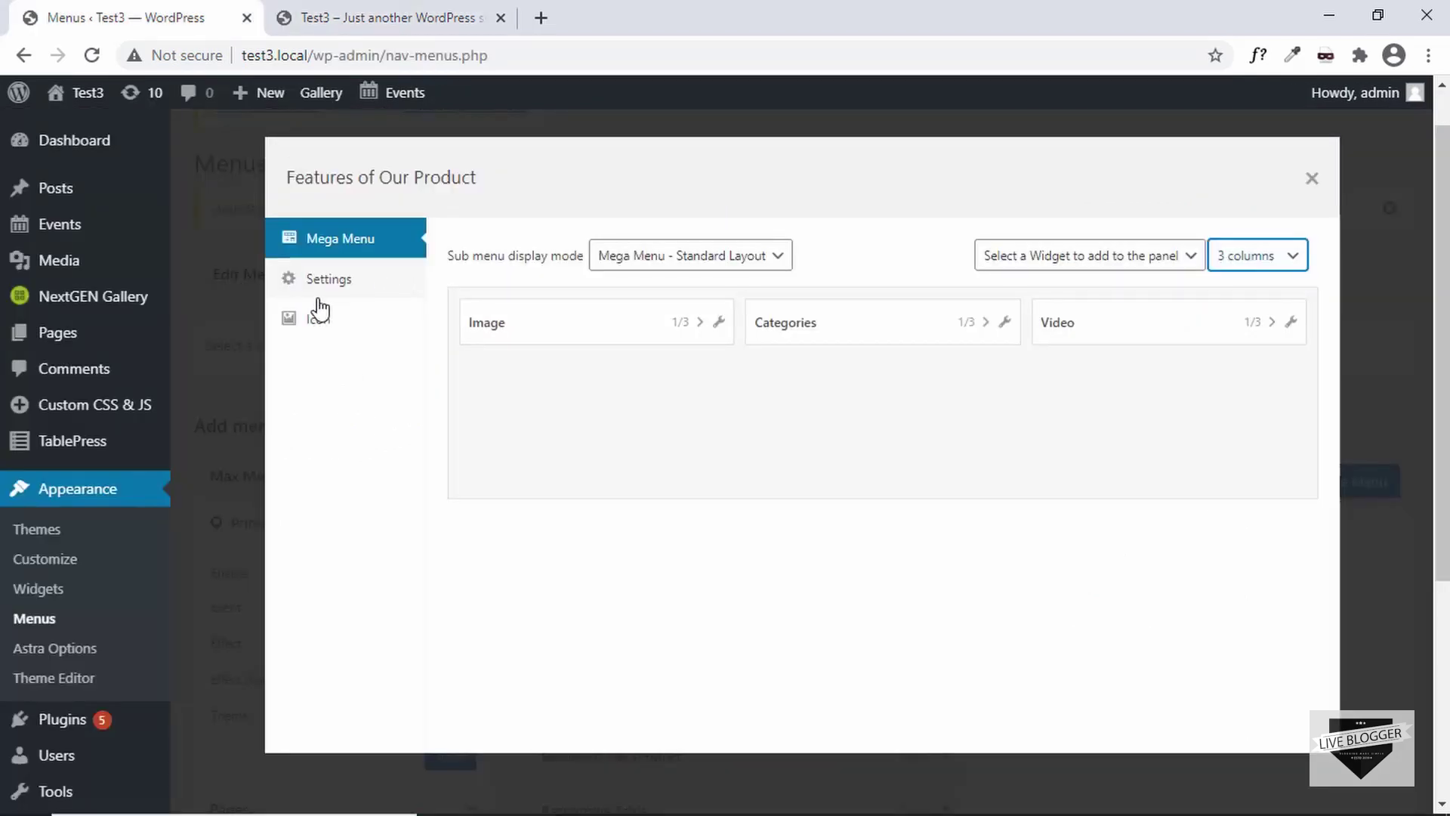
left_click(336, 282)
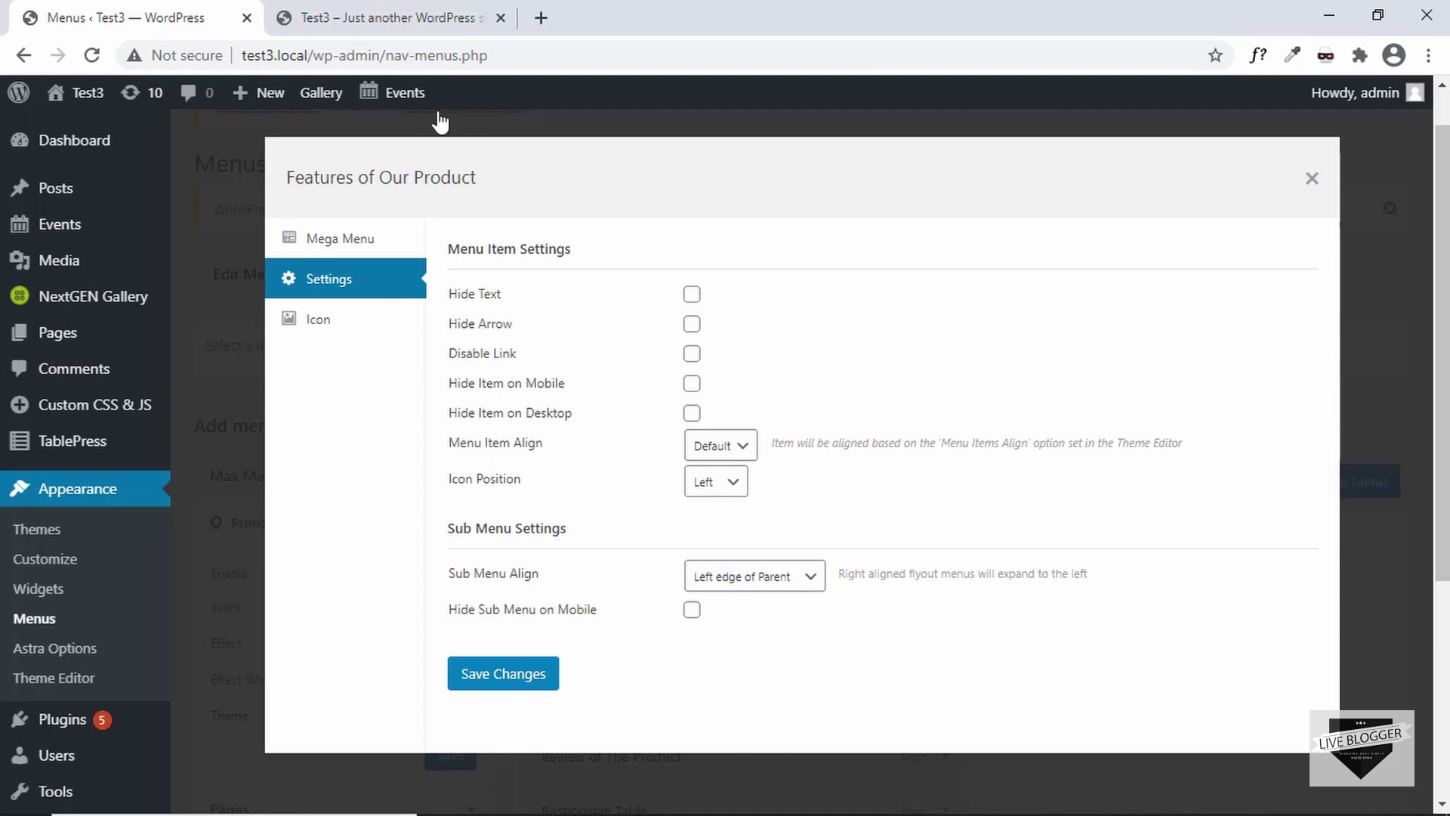
left_click(389, 17)
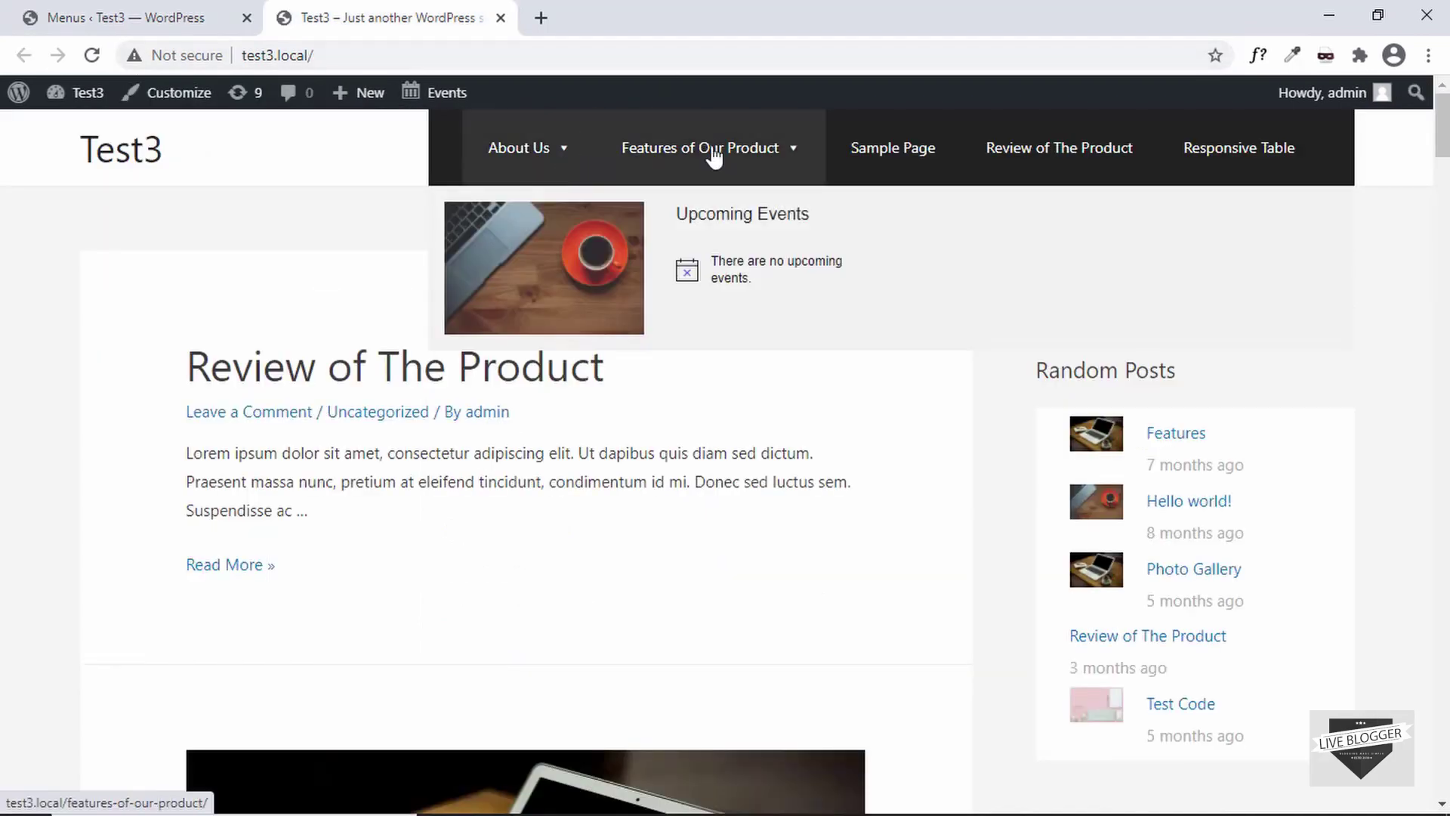
left_click(117, 10)
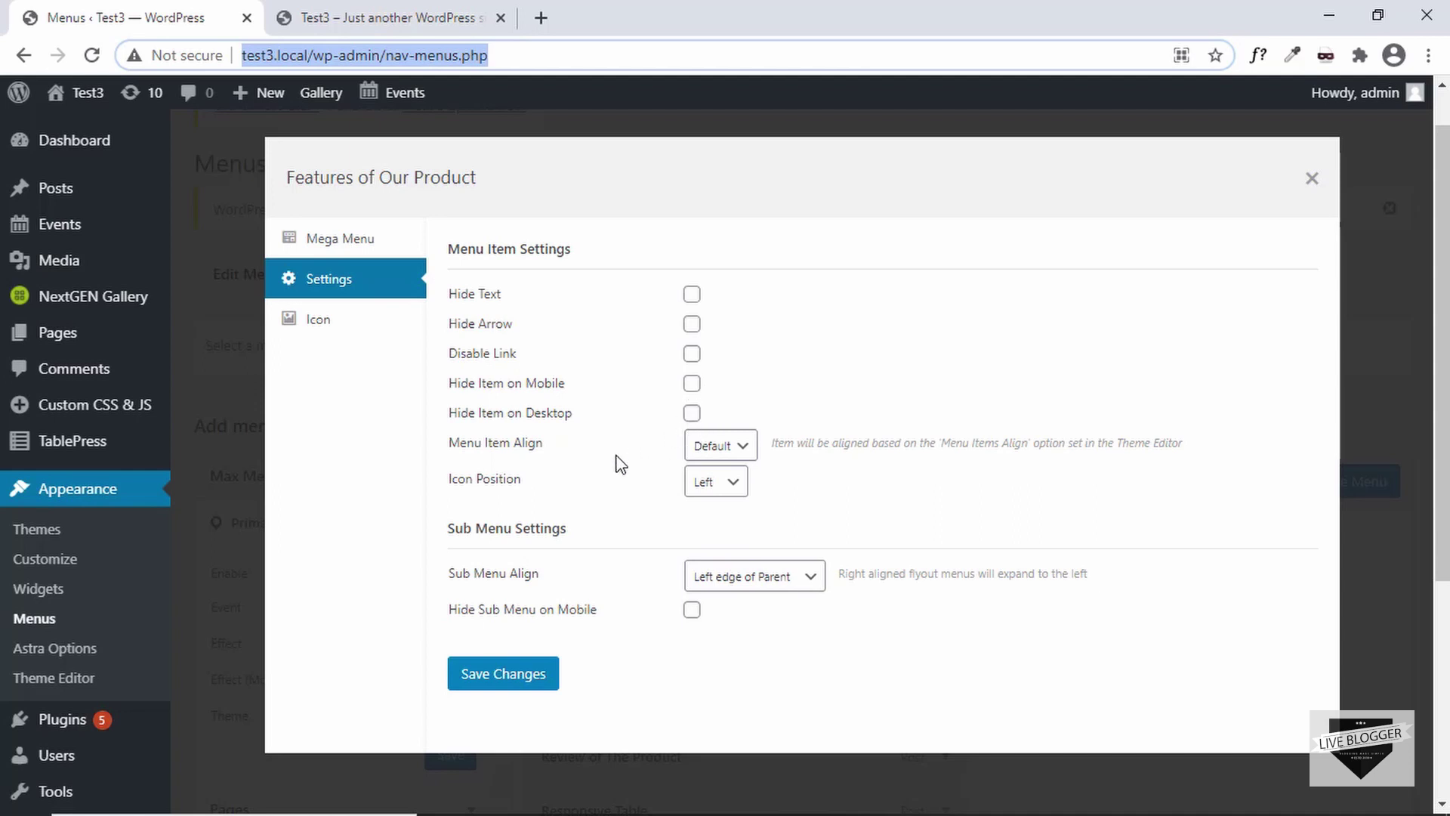
scroll(617, 463, "down", 3)
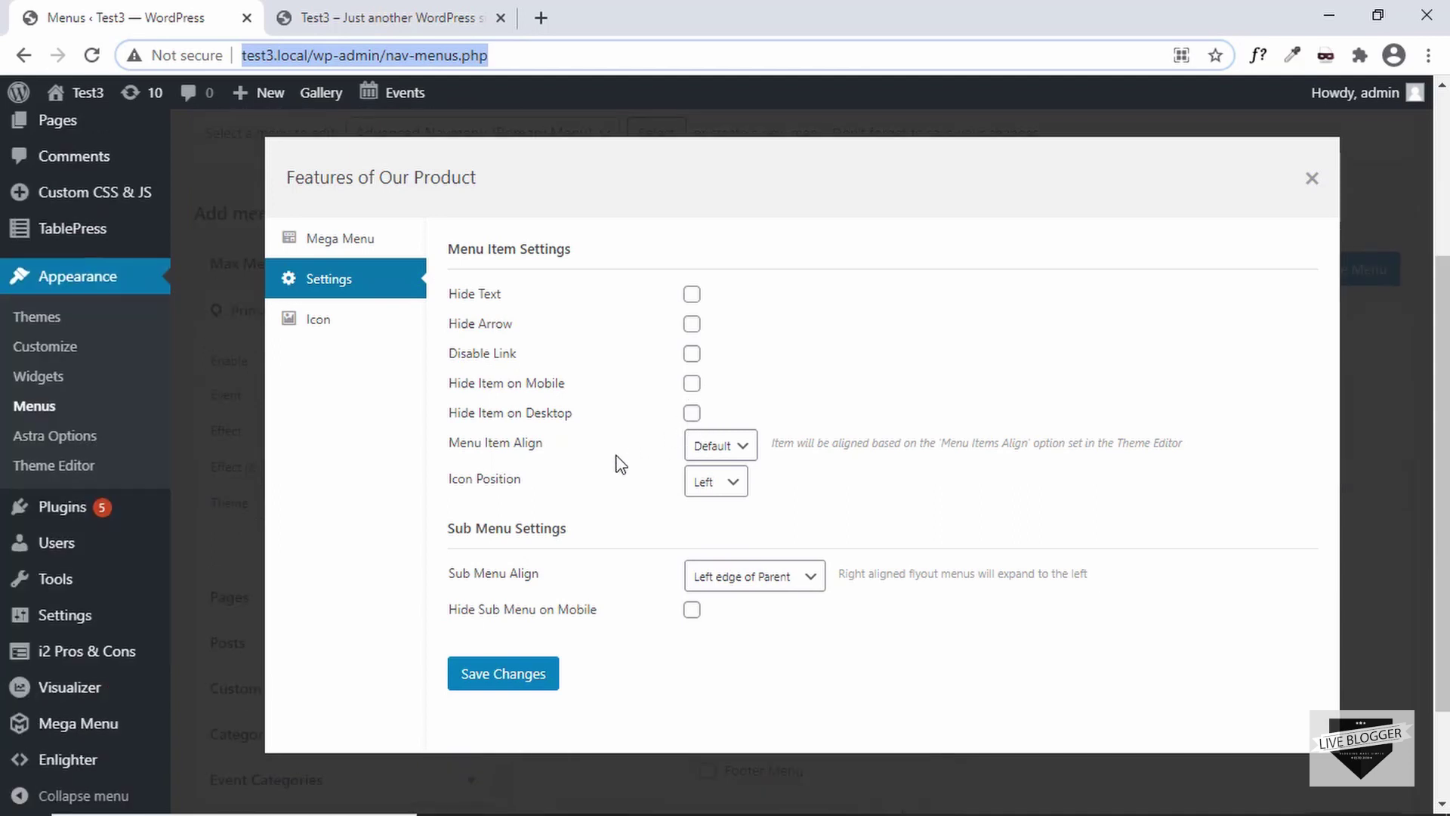
- Look through the icon options for Features of Our Product and assign the text document icon from Dashicons
left_click(333, 333)
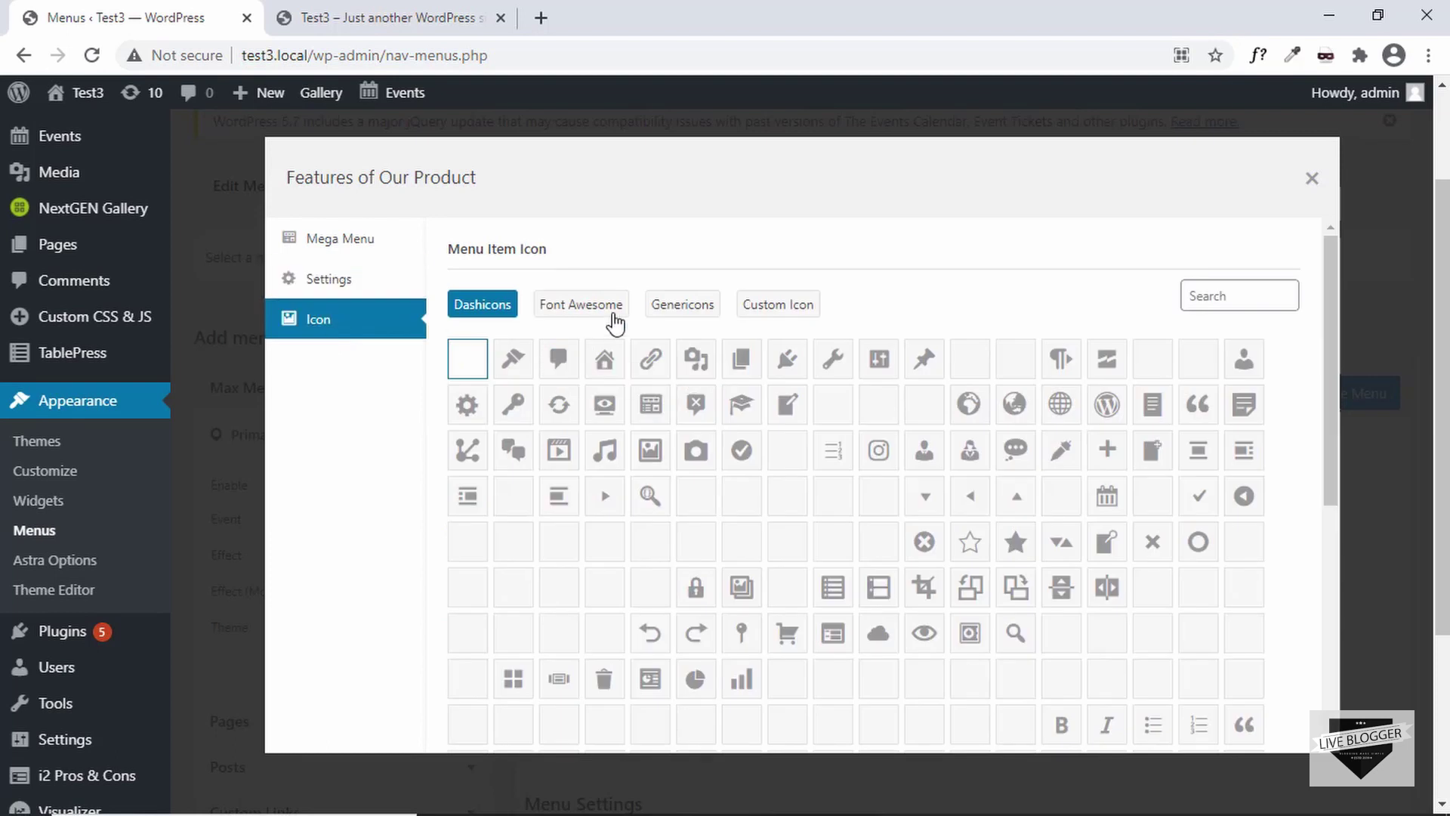
left_click(796, 311)
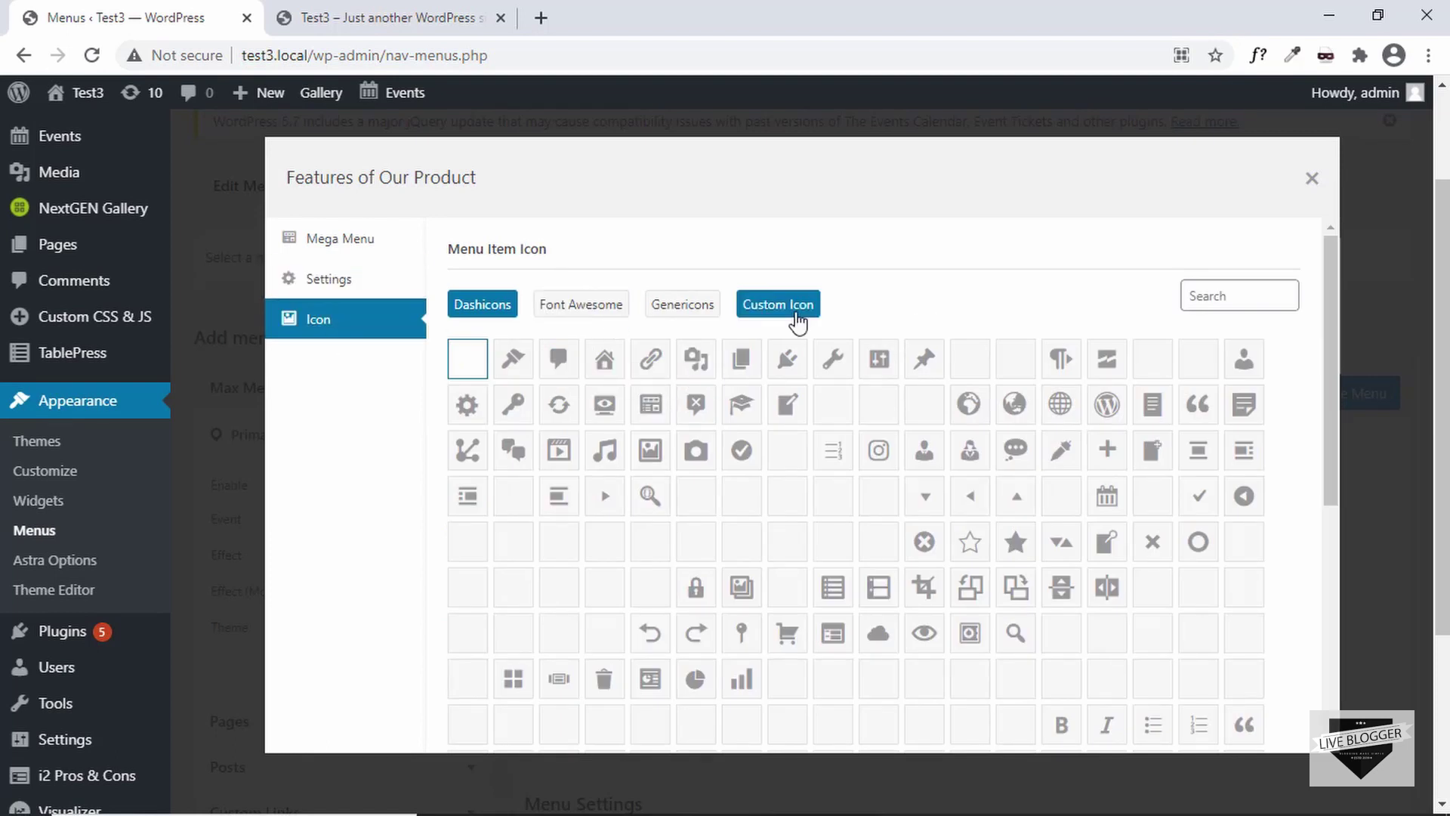
left_click(336, 237)
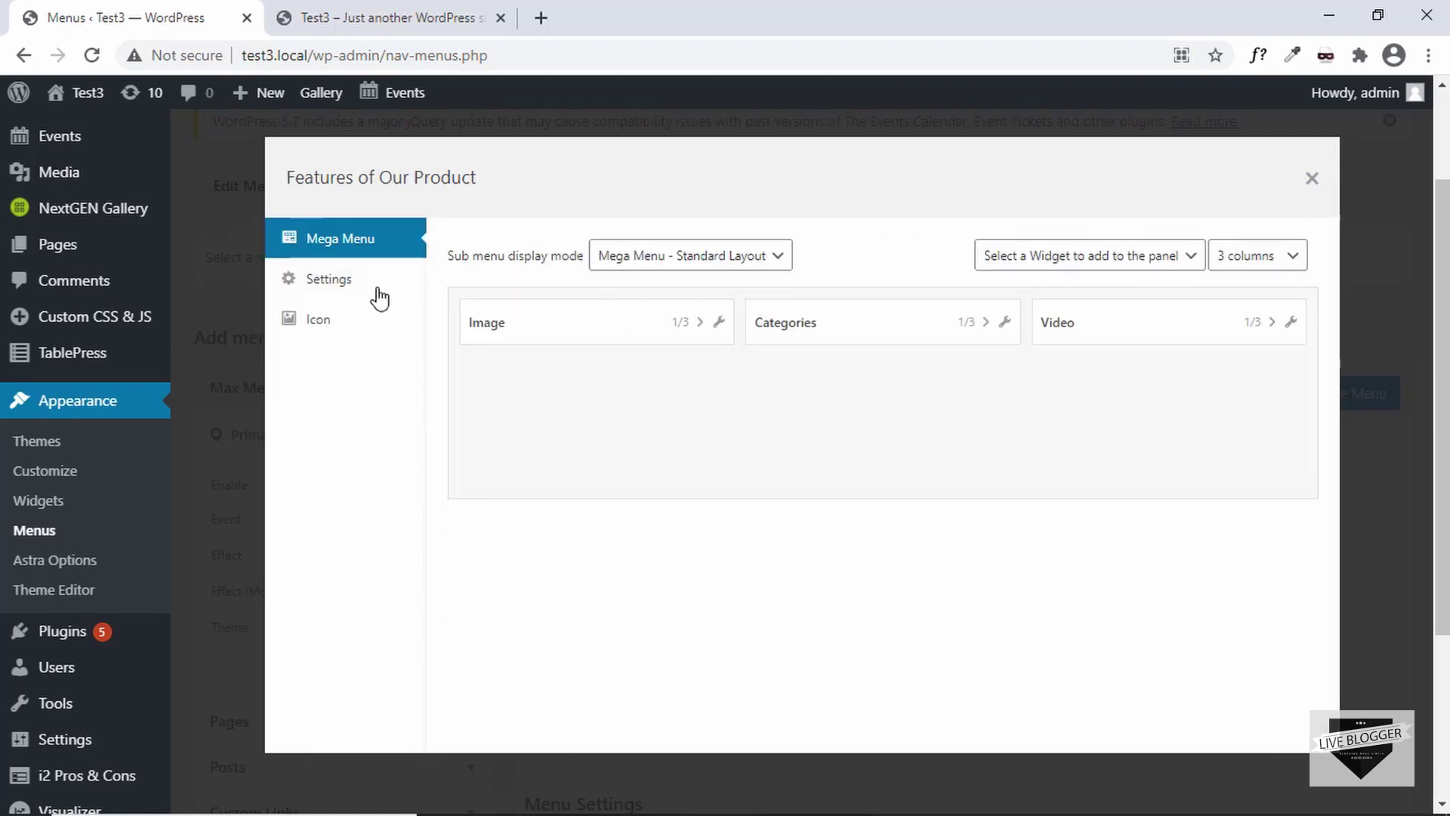
left_click(323, 330)
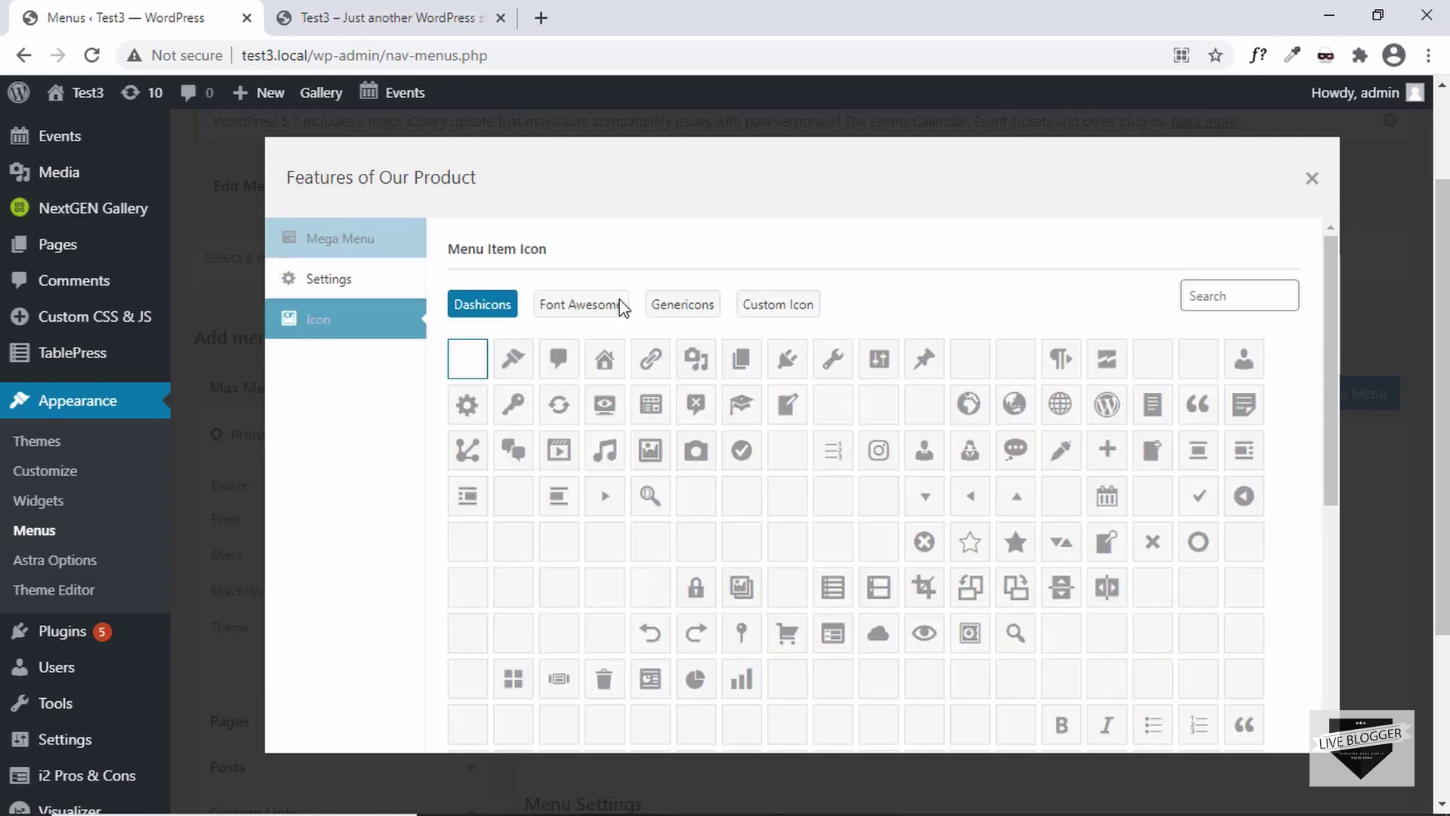
left_click(1151, 406)
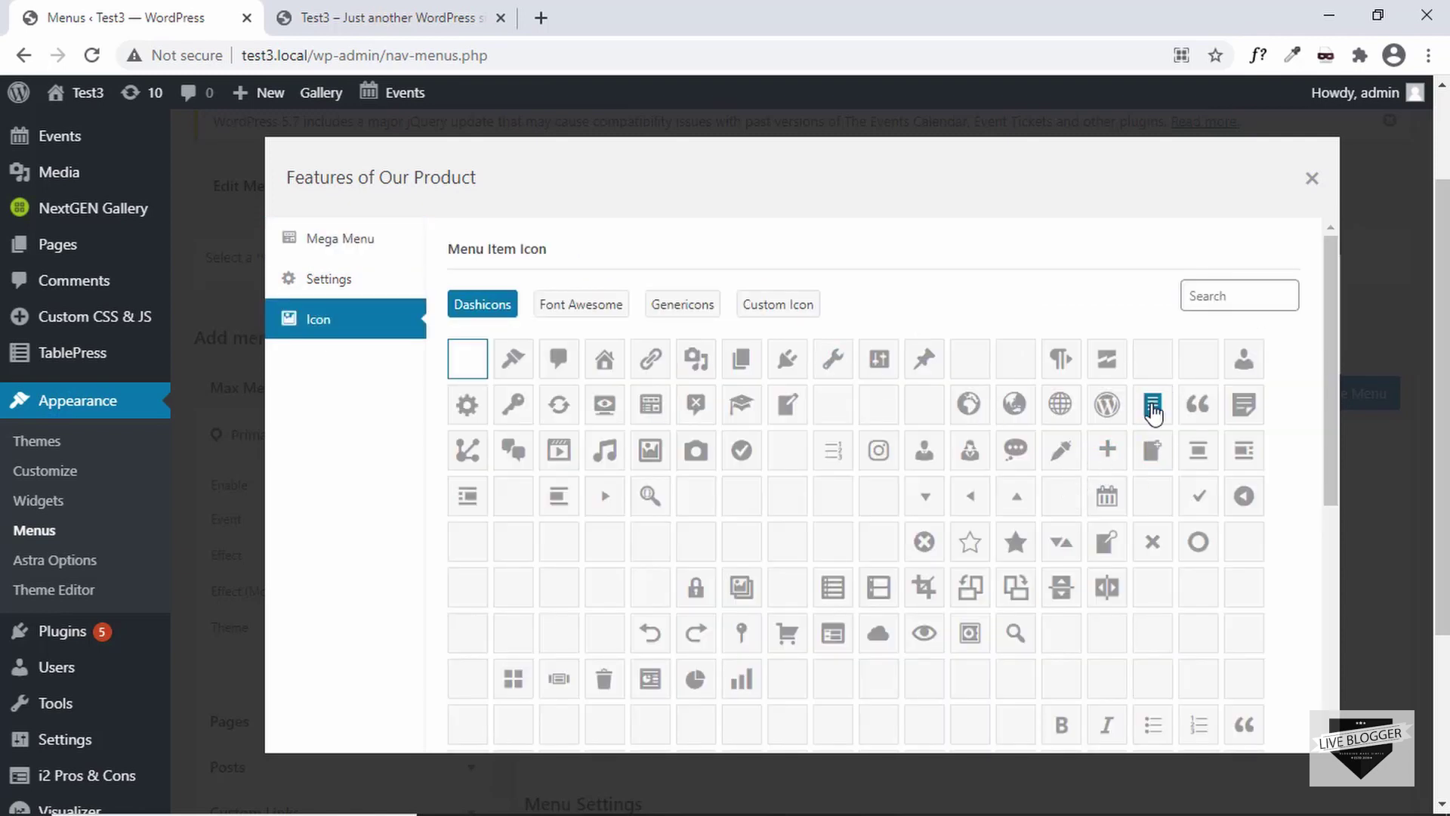
- Check the Features of Our Product icon on the reloaded site, and close the item's mega menu settings in the menu editor
left_click(405, 10)
left_click(92, 55)
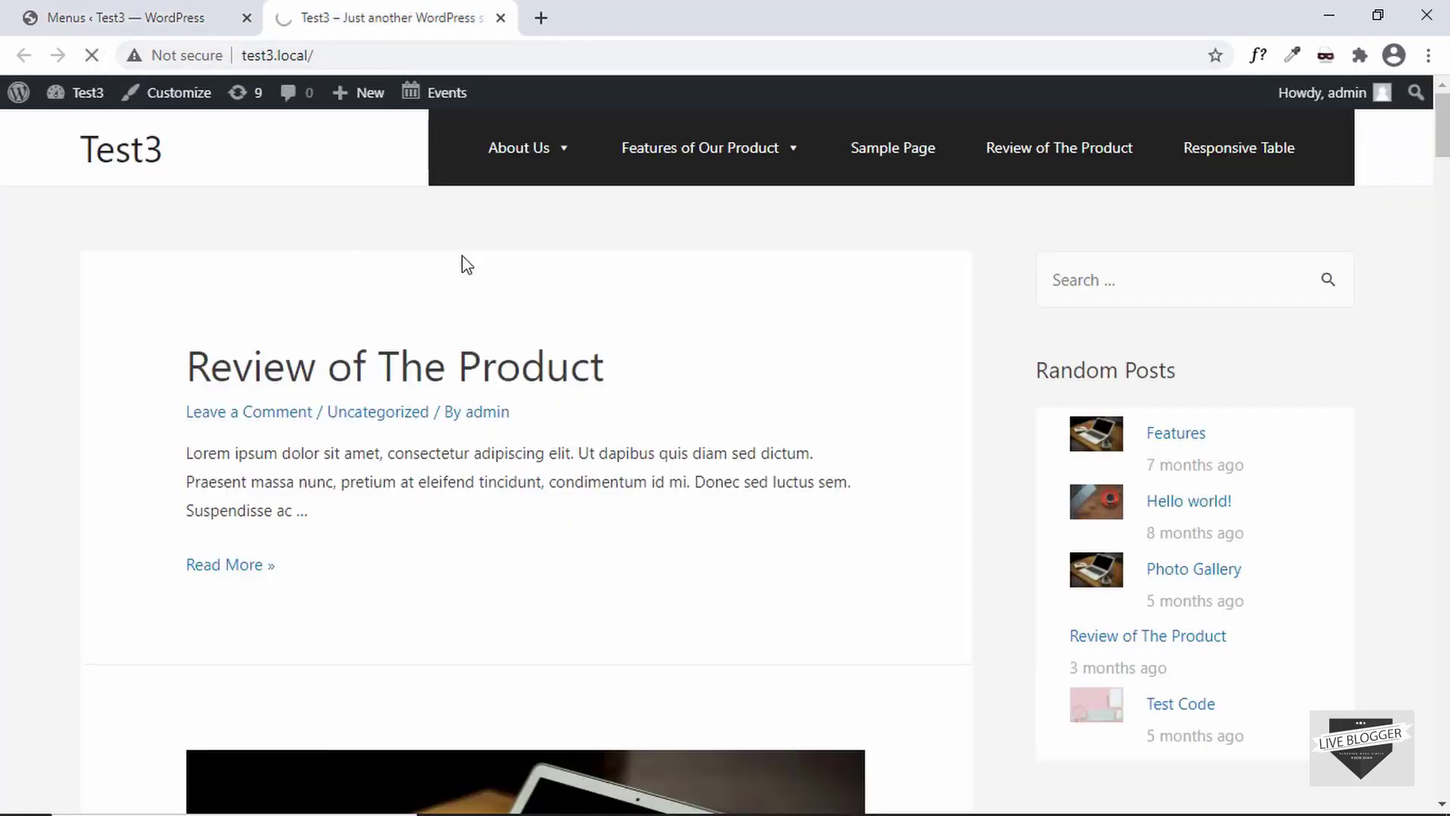
mouse_move(607, 167)
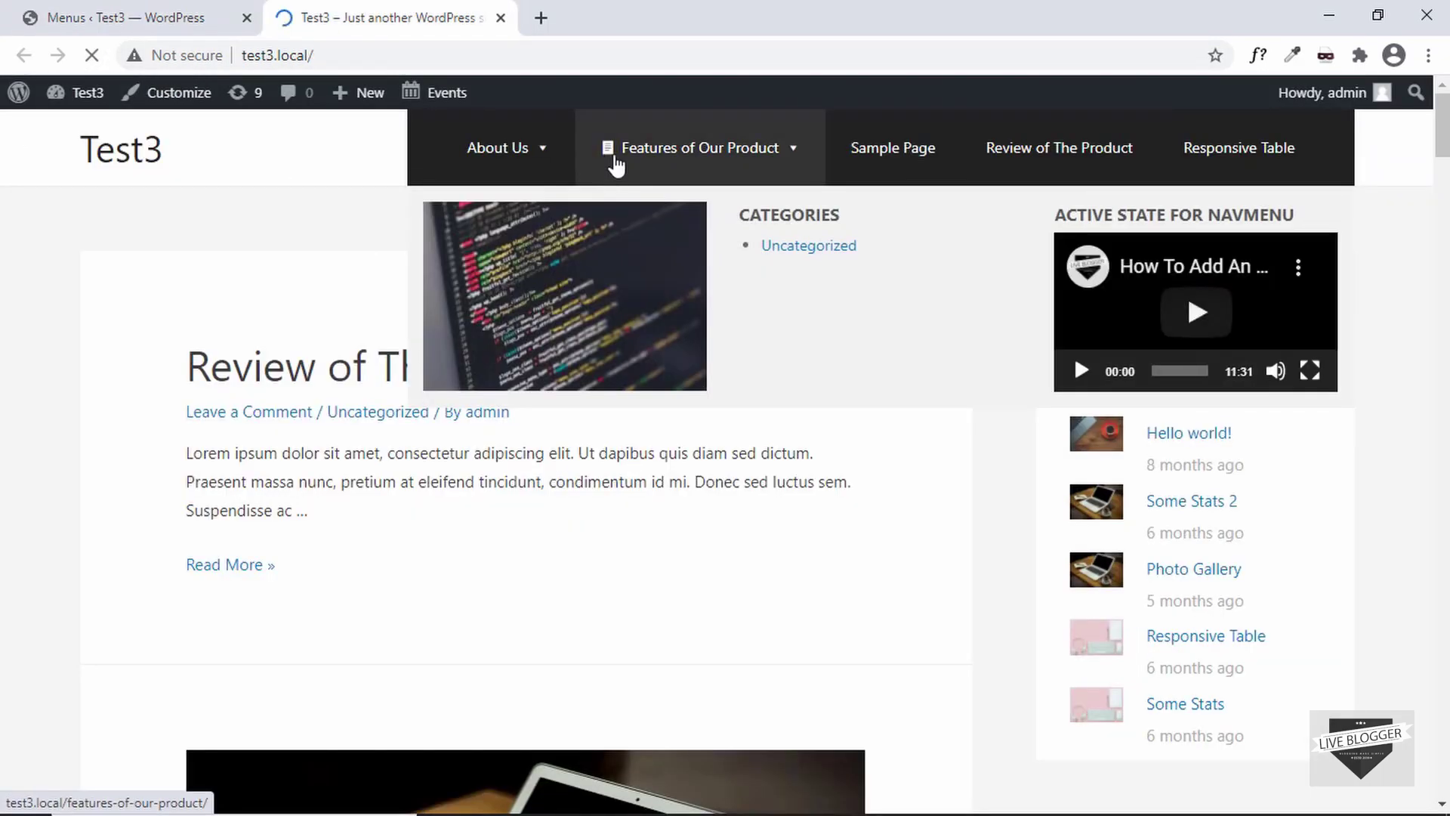
left_click(136, 10)
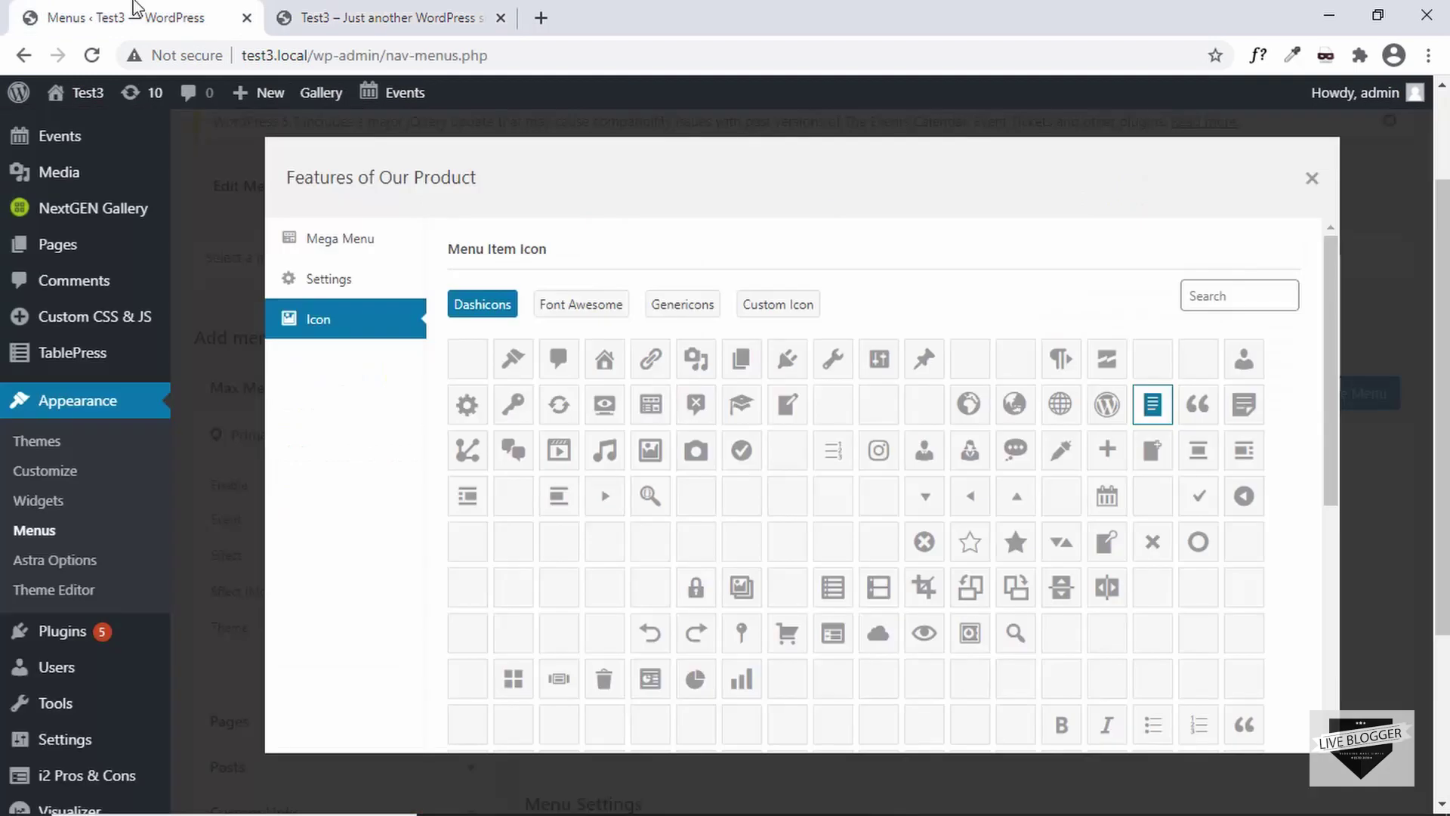
left_click(1313, 179)
mouse_move(733, 505)
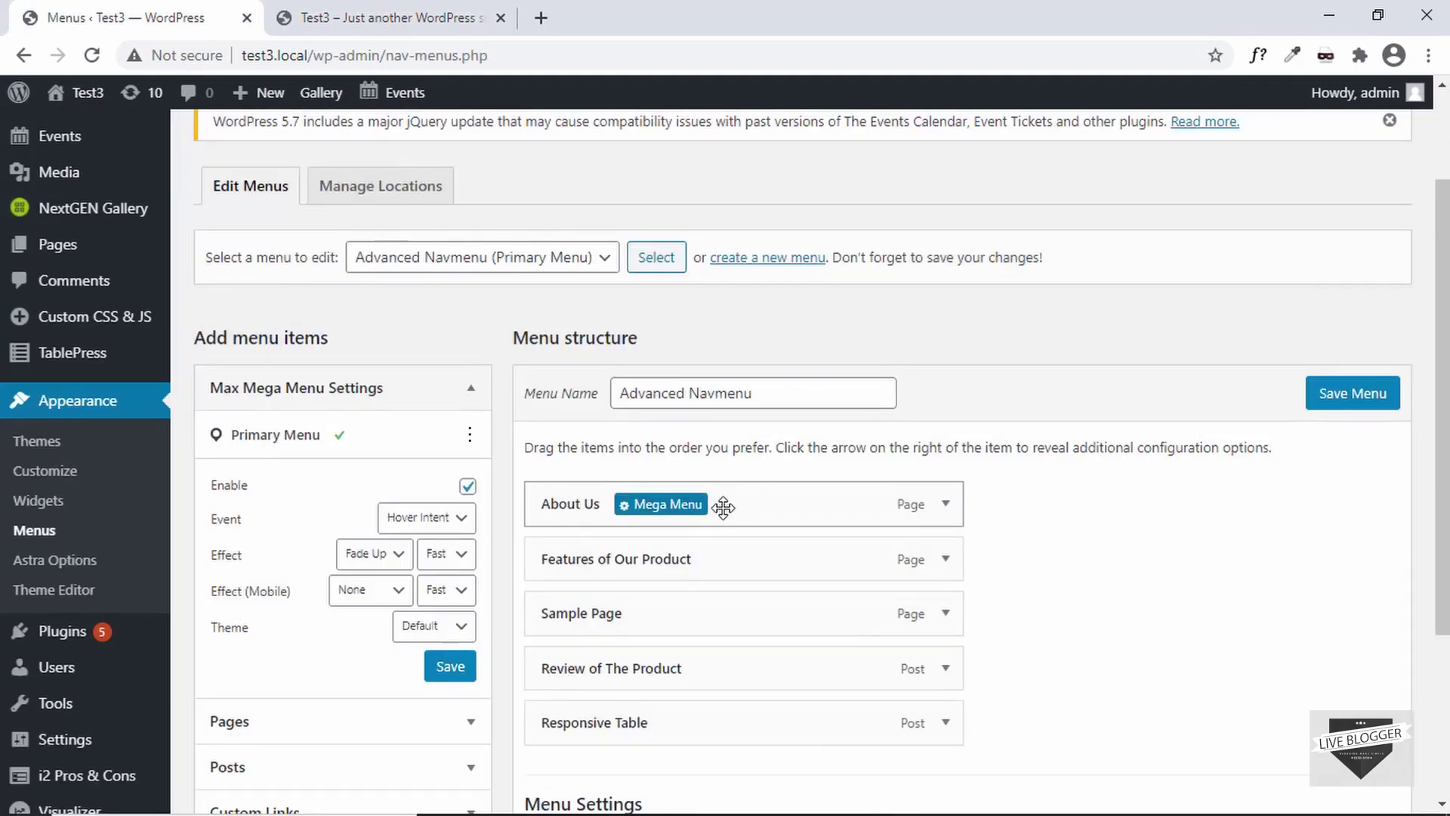
- Assign the comment bubble icon from Dashicons to the About Us menu item
left_click(668, 505)
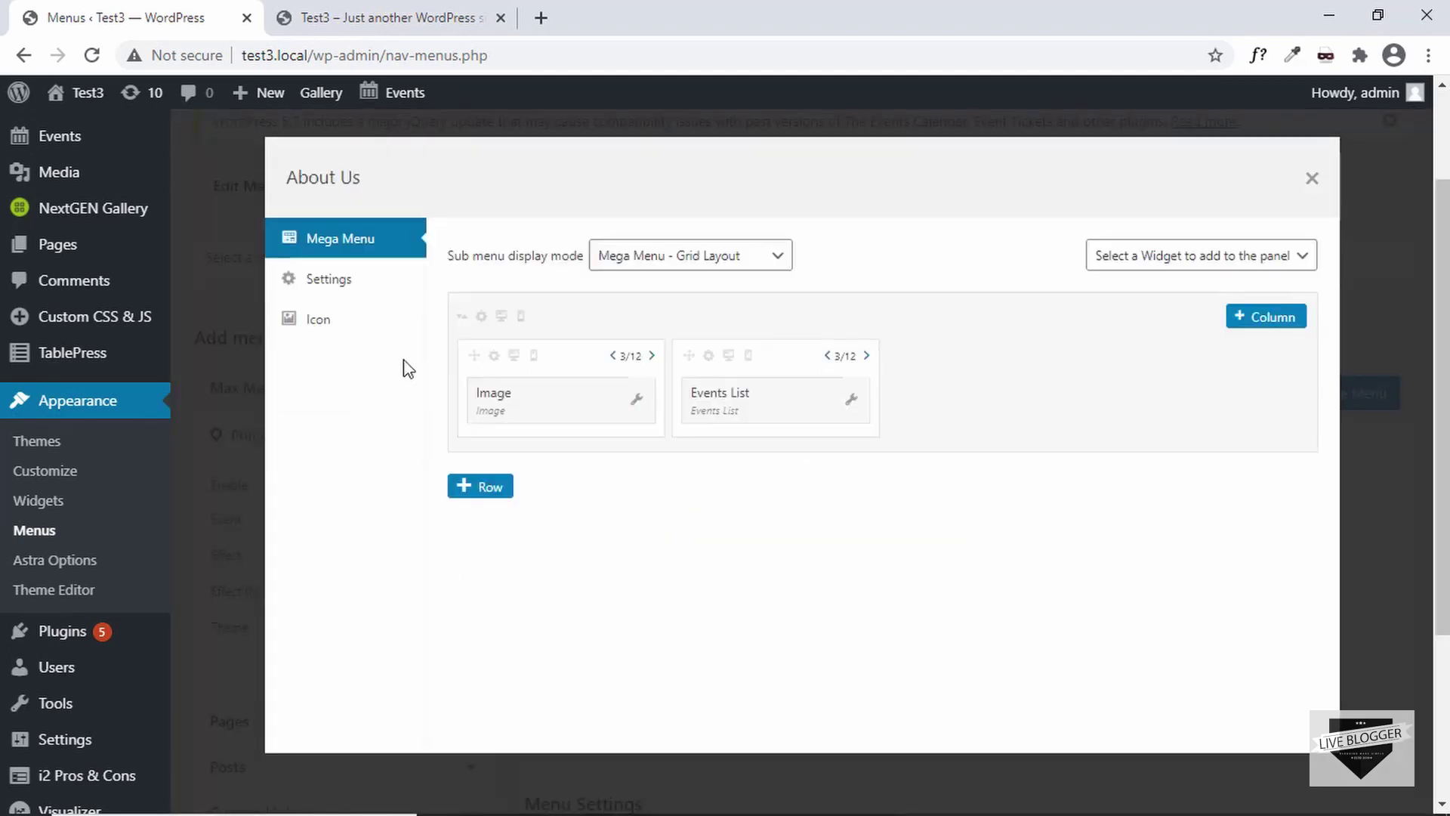
left_click(331, 327)
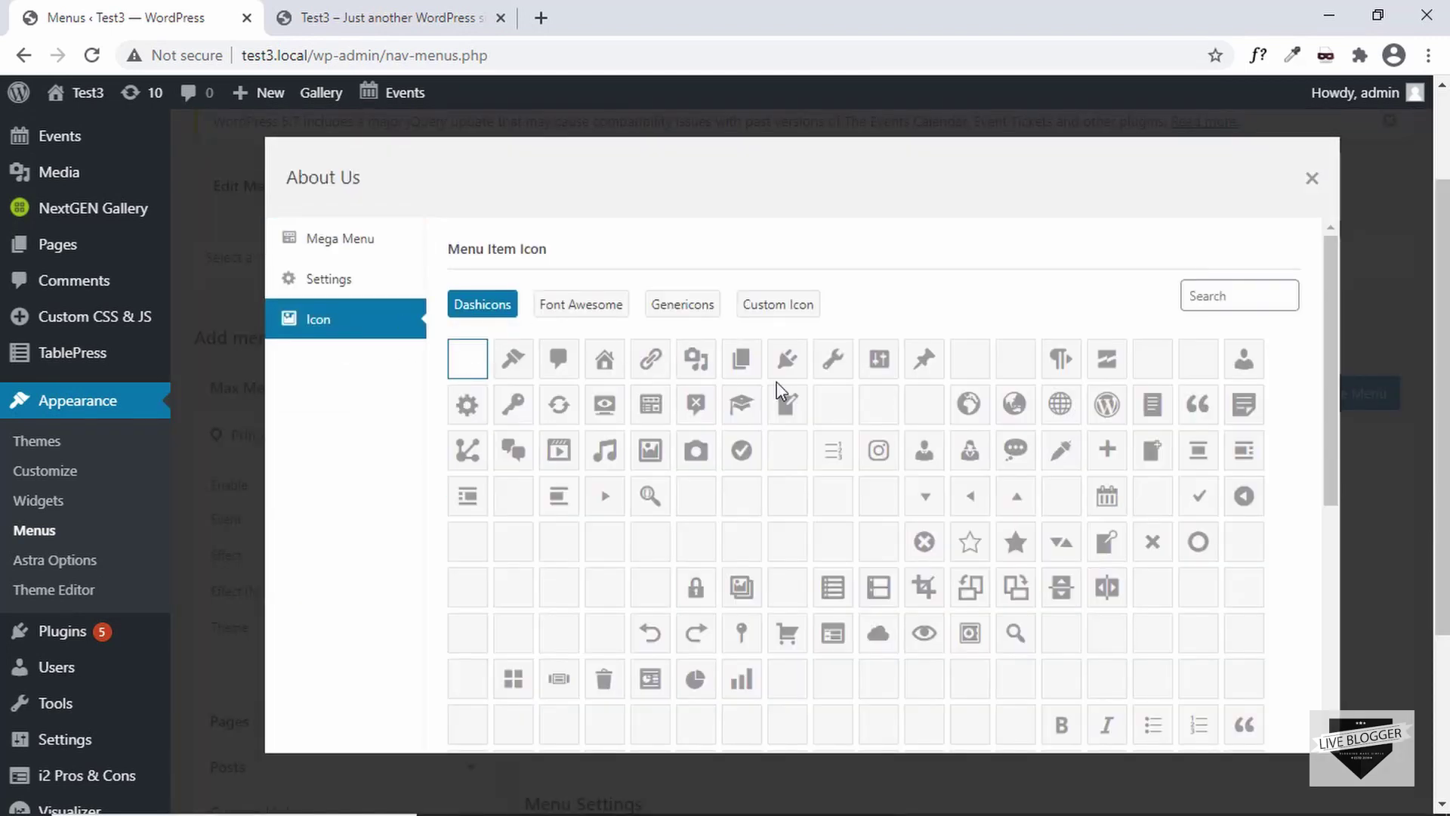
left_click(558, 363)
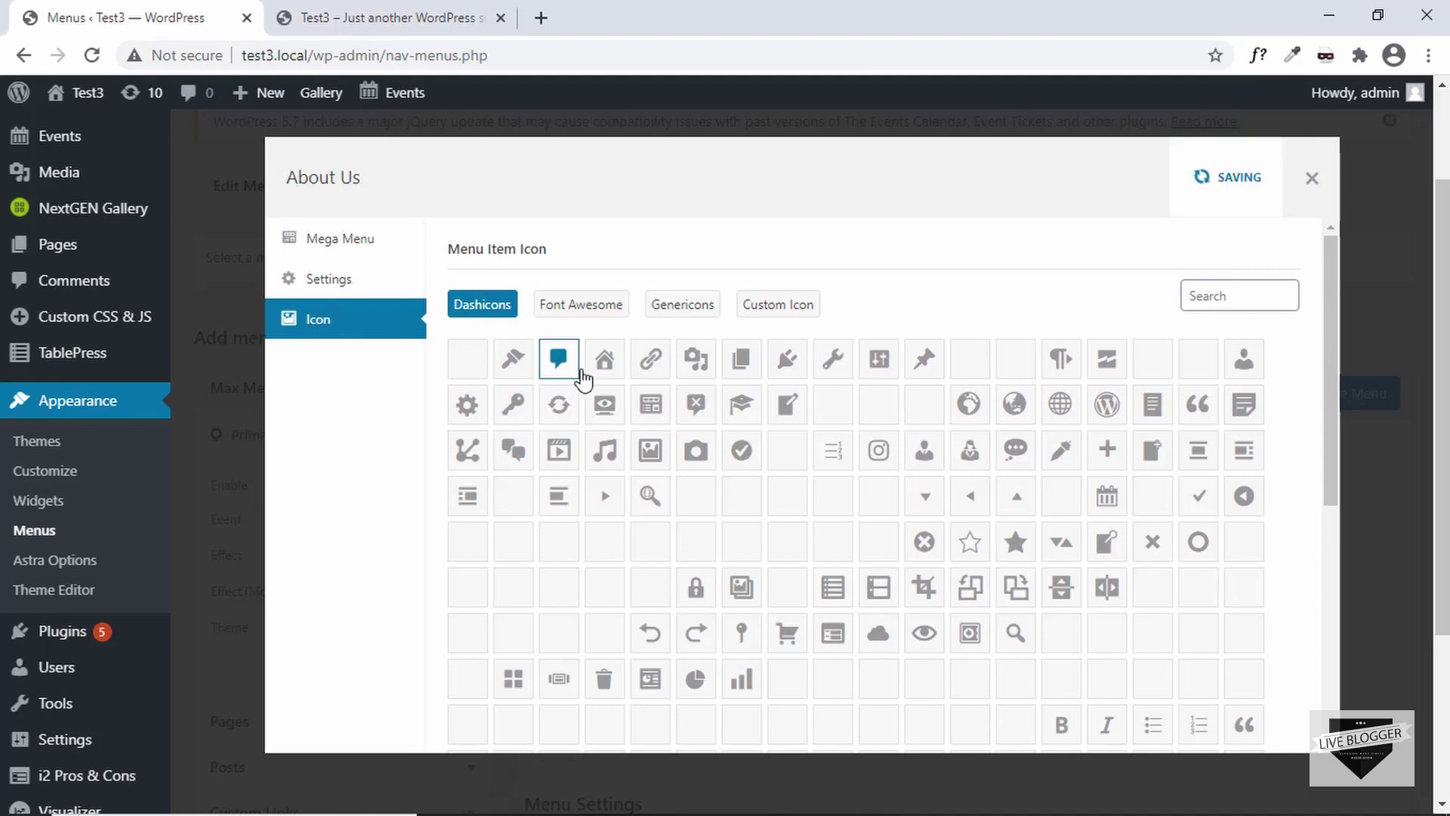
- Check the About Us and Features of Our Product icons on the site, and close the About Us mega menu settings
left_click(389, 18)
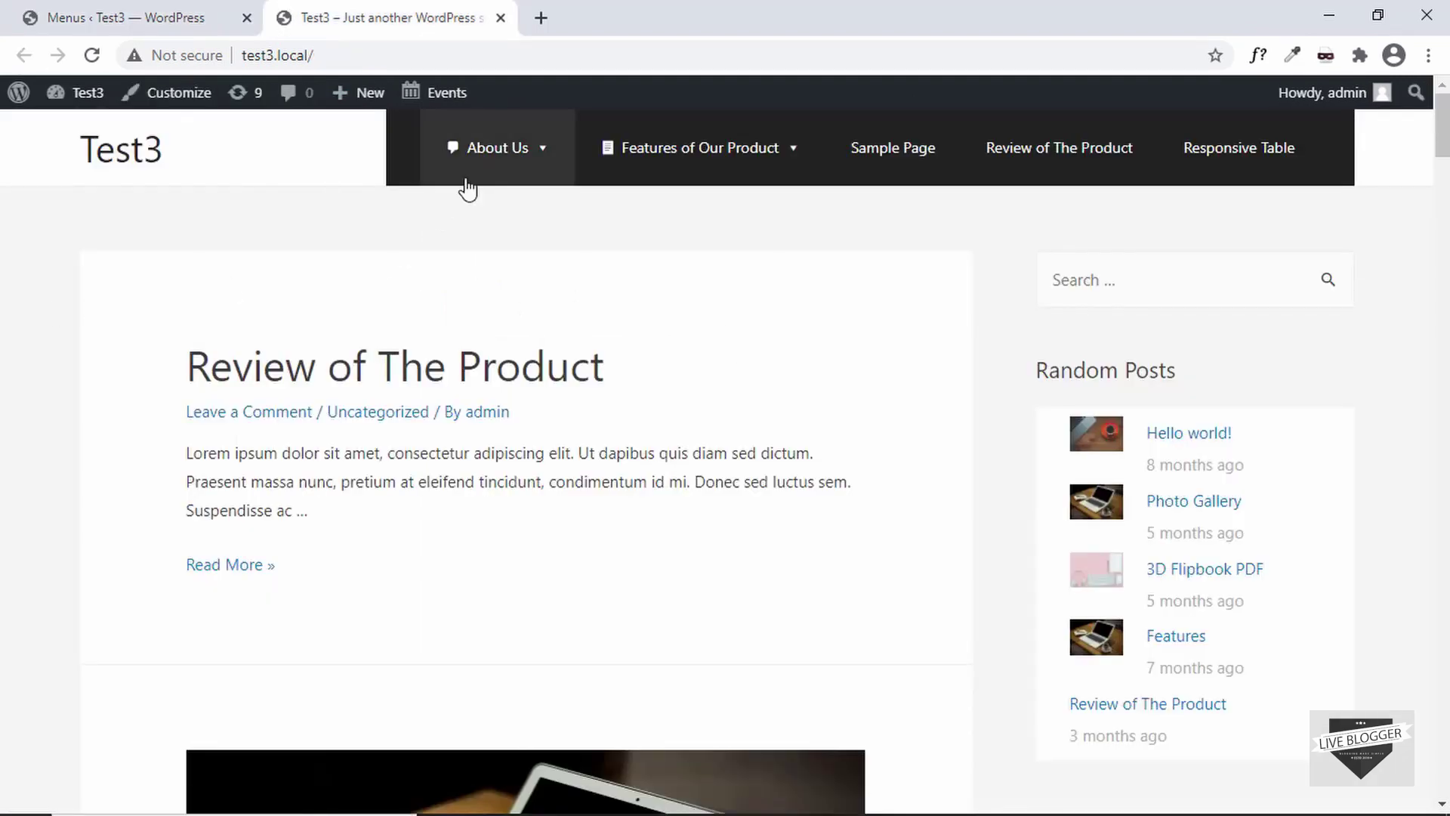
mouse_move(467, 187)
mouse_move(728, 167)
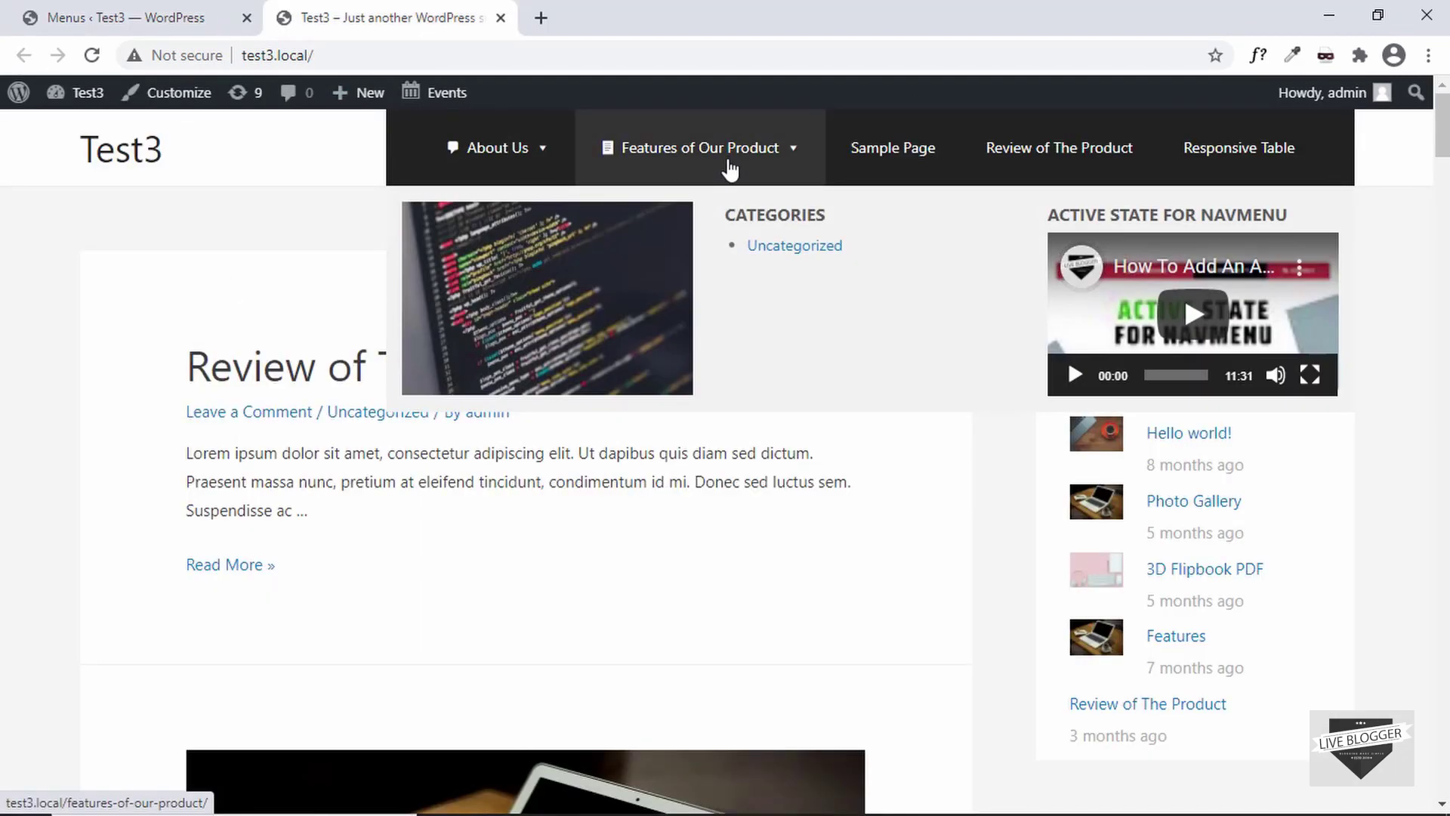
left_click(143, 16)
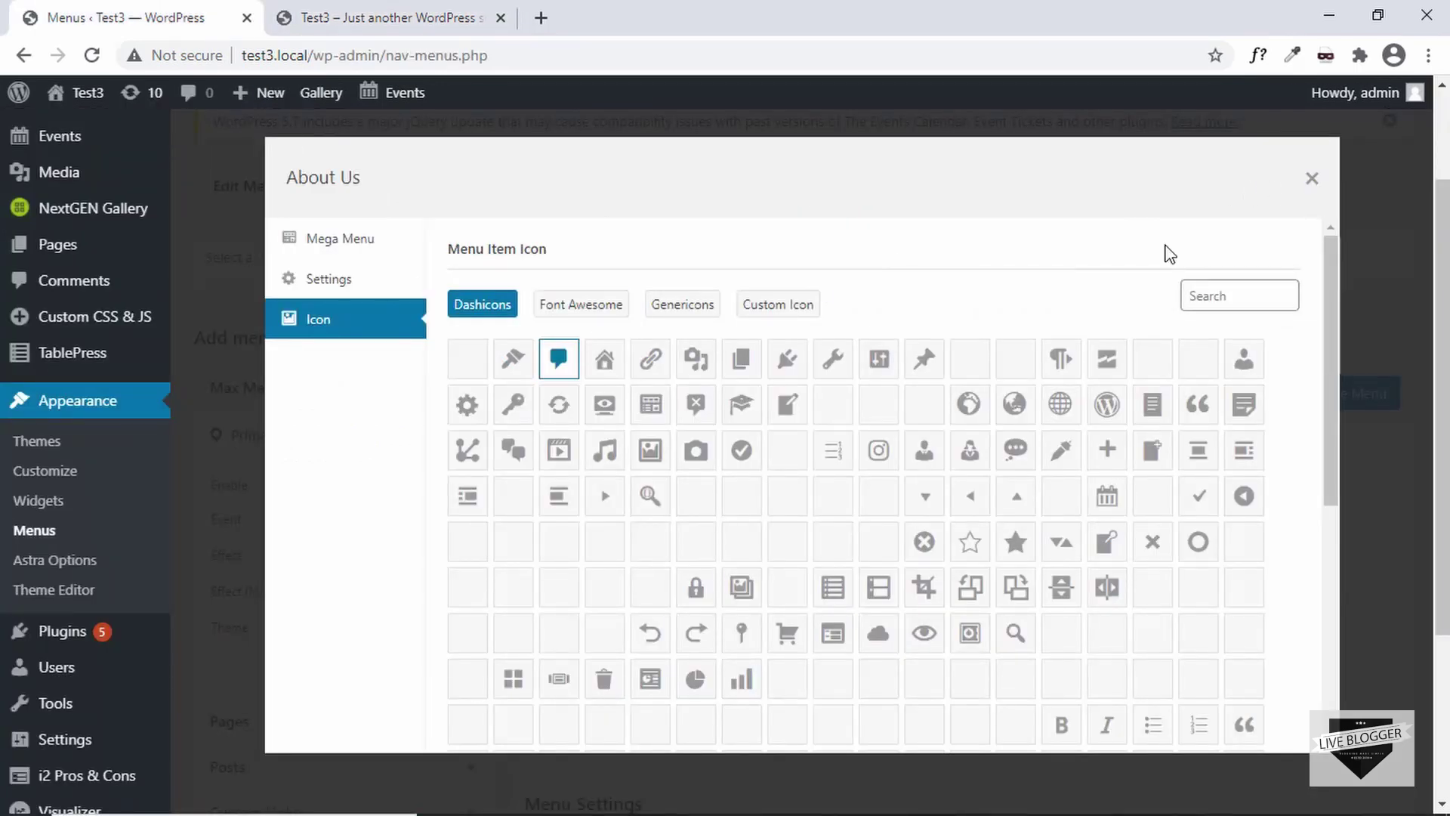
left_click(1311, 178)
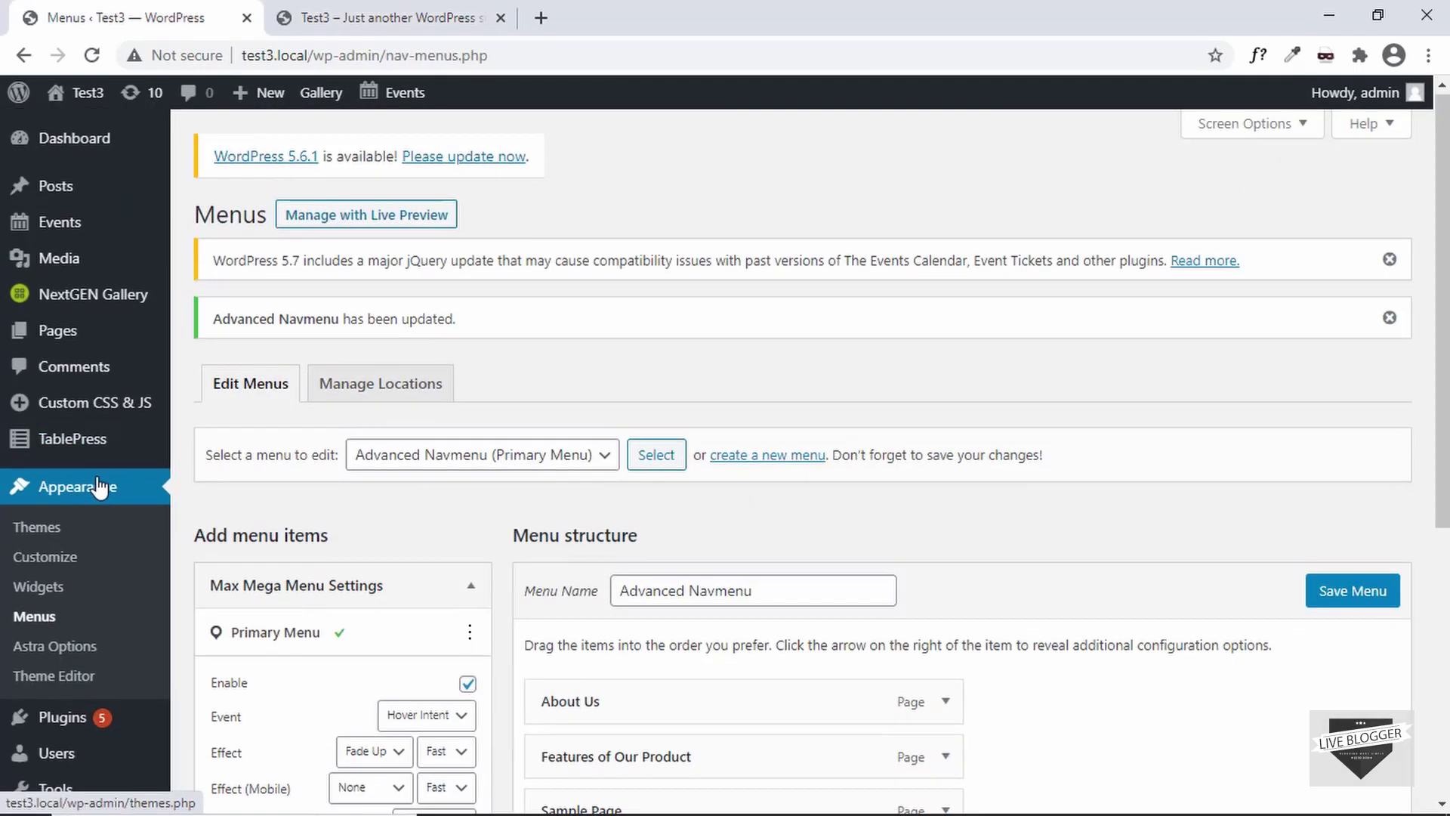
- Open the Menu Themes settings of Max Mega Menu for the Default theme
scroll(98, 487, "down", 3)
mouse_move(75, 710)
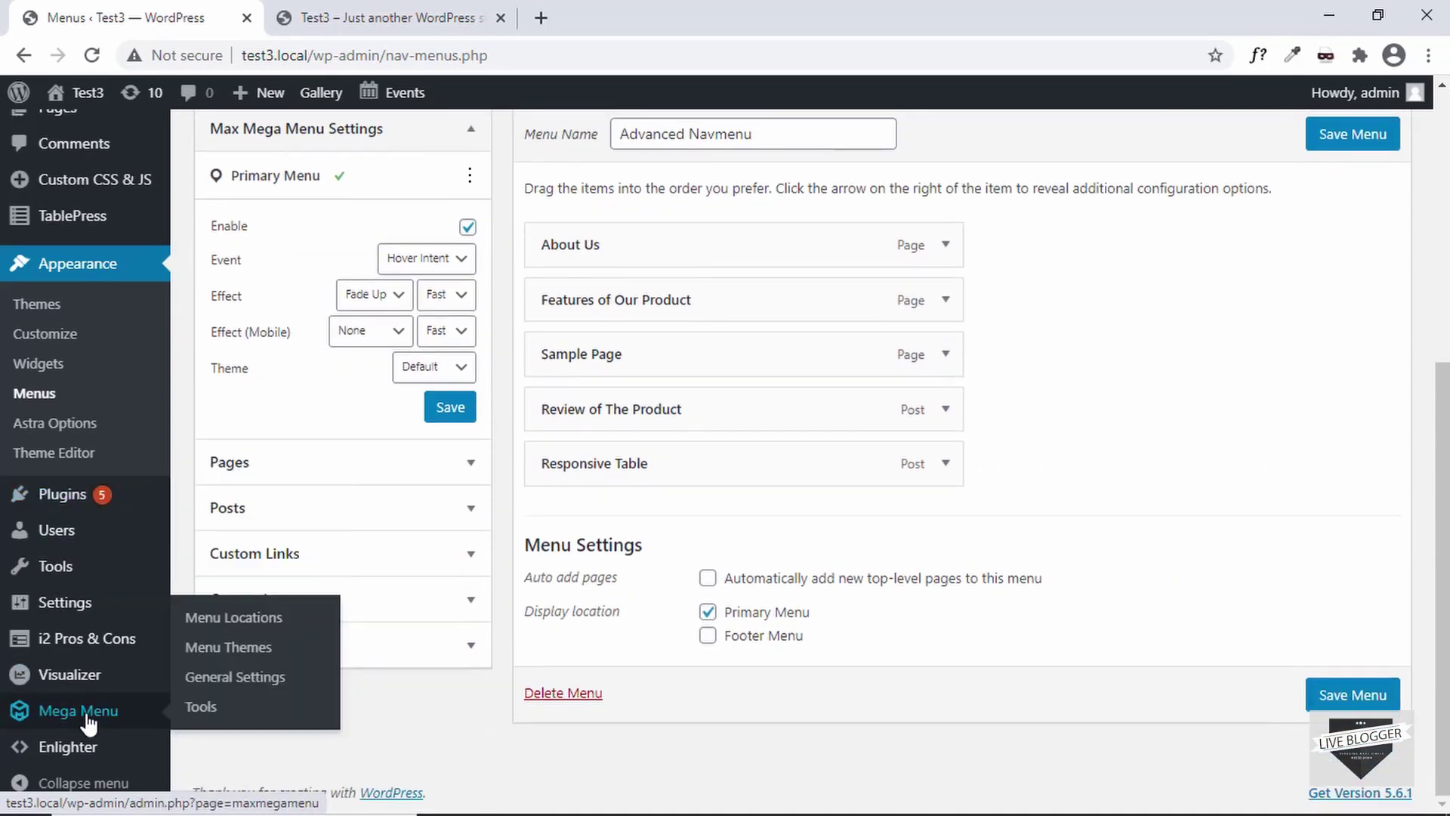
left_click(87, 715)
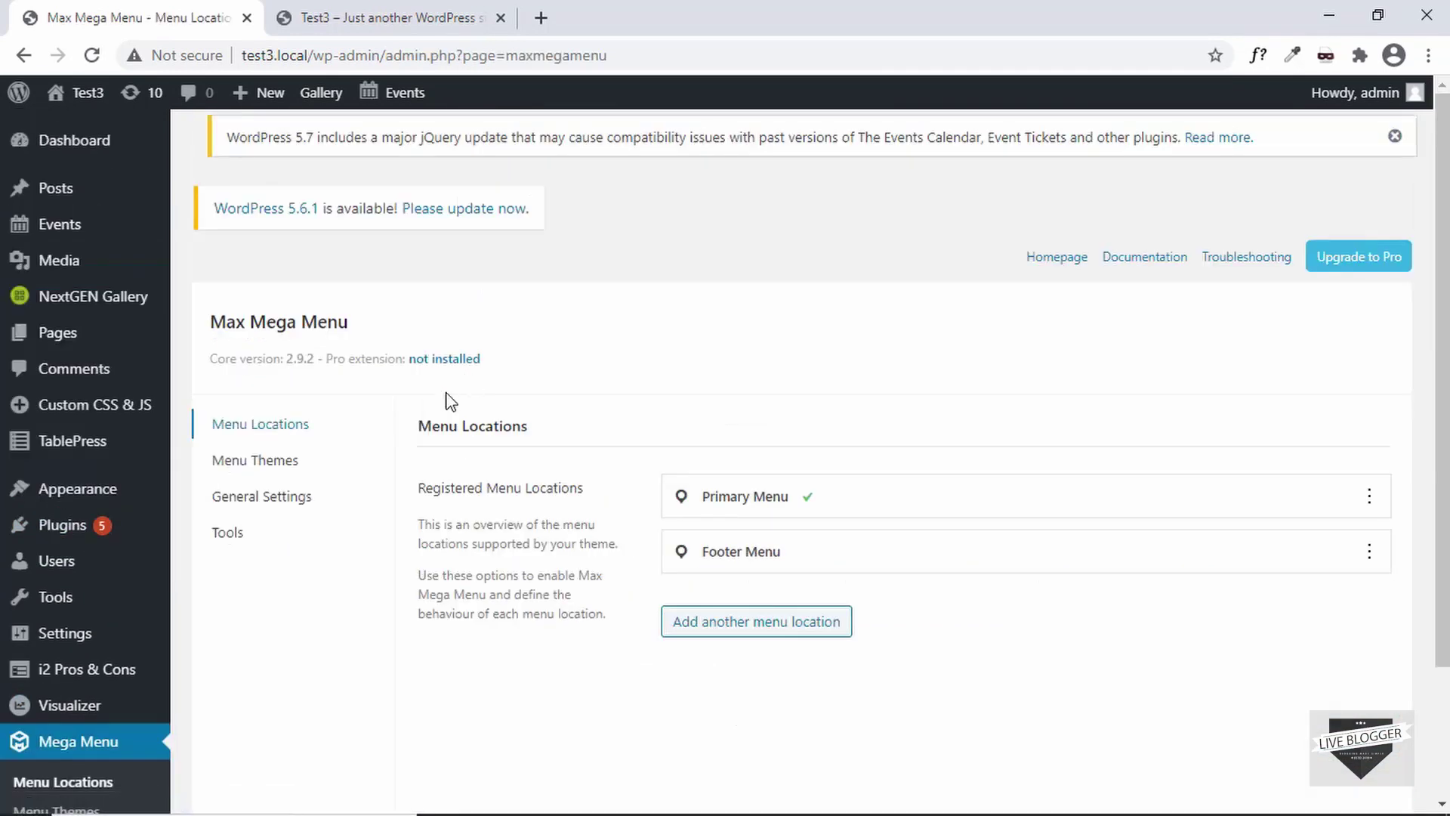
left_click(268, 466)
scroll(593, 389, "down", 5)
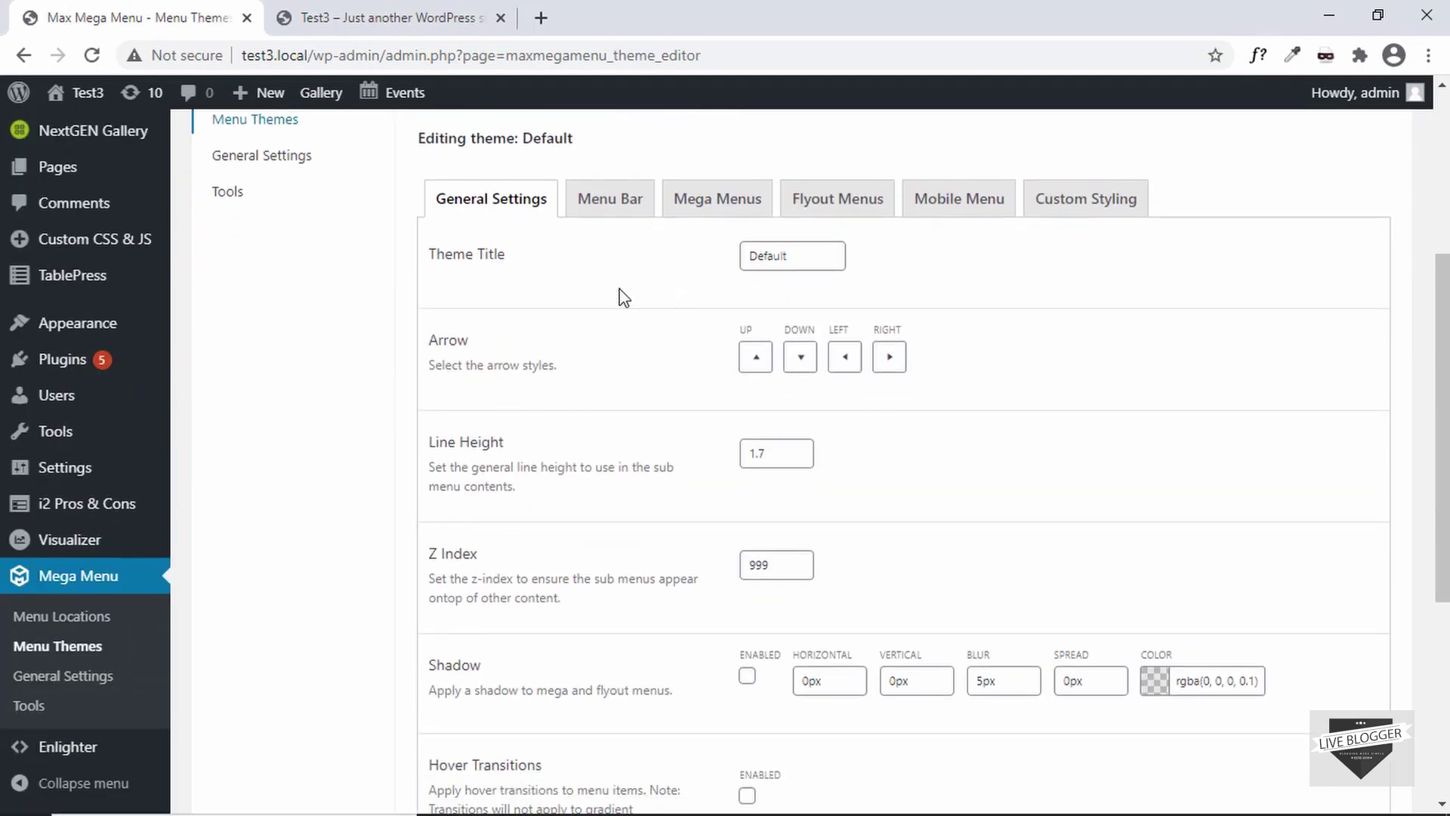
- Review the theme selector and the general settings of the Default menu theme
scroll(622, 297, "up", 2)
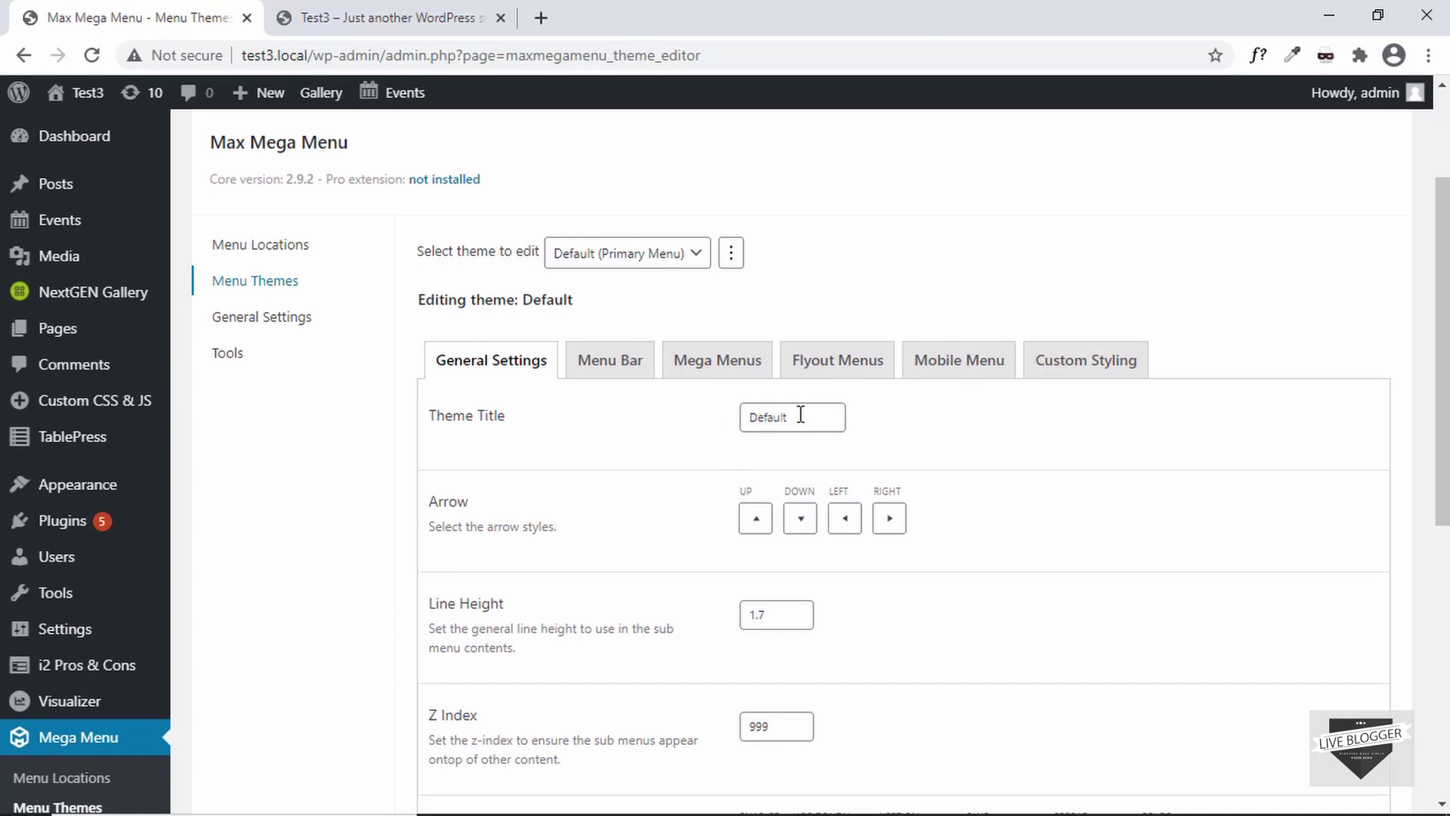
scroll(687, 418, "down", 1)
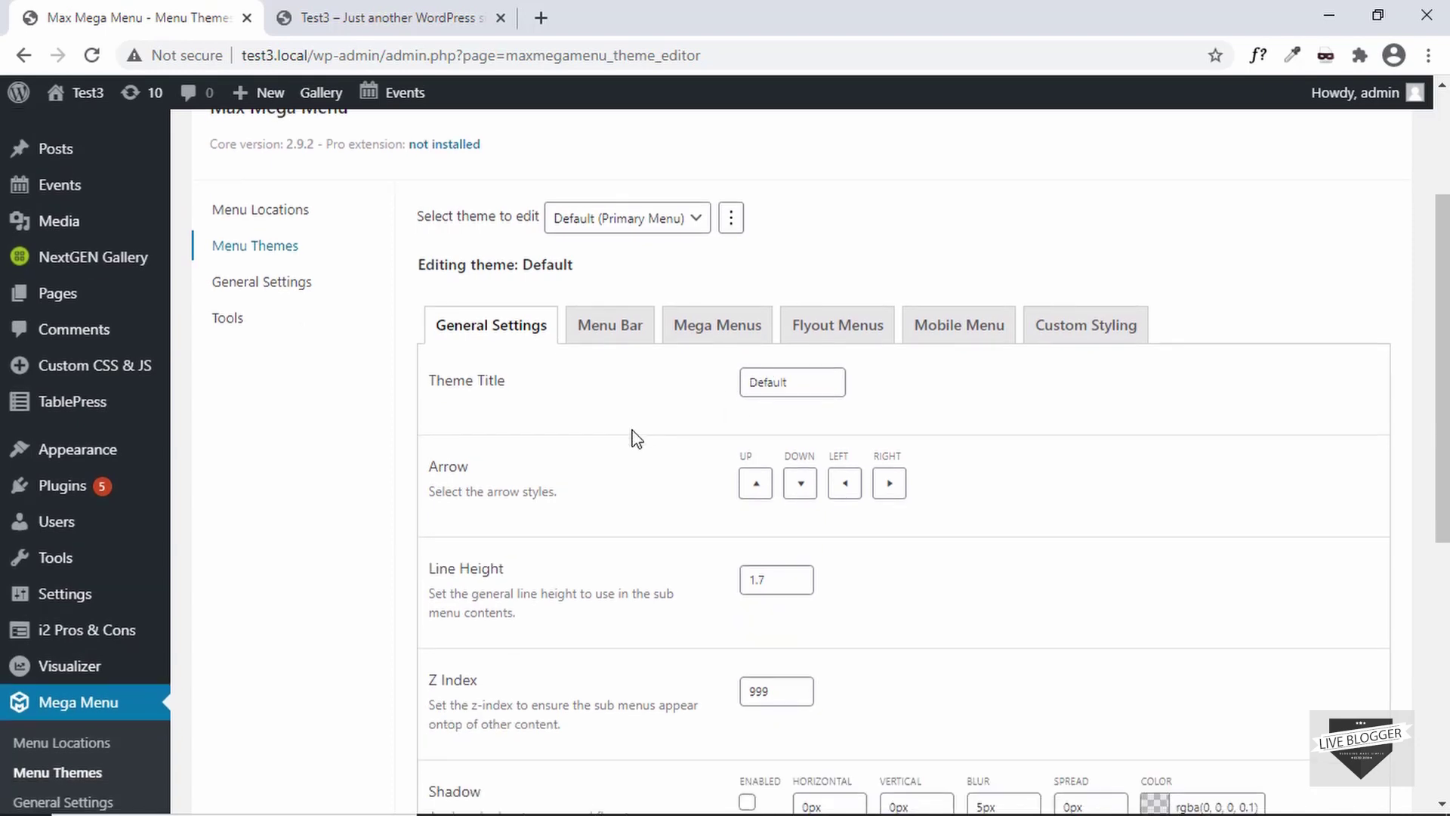
scroll(634, 437, "down", 1)
scroll(642, 393, "up", 2)
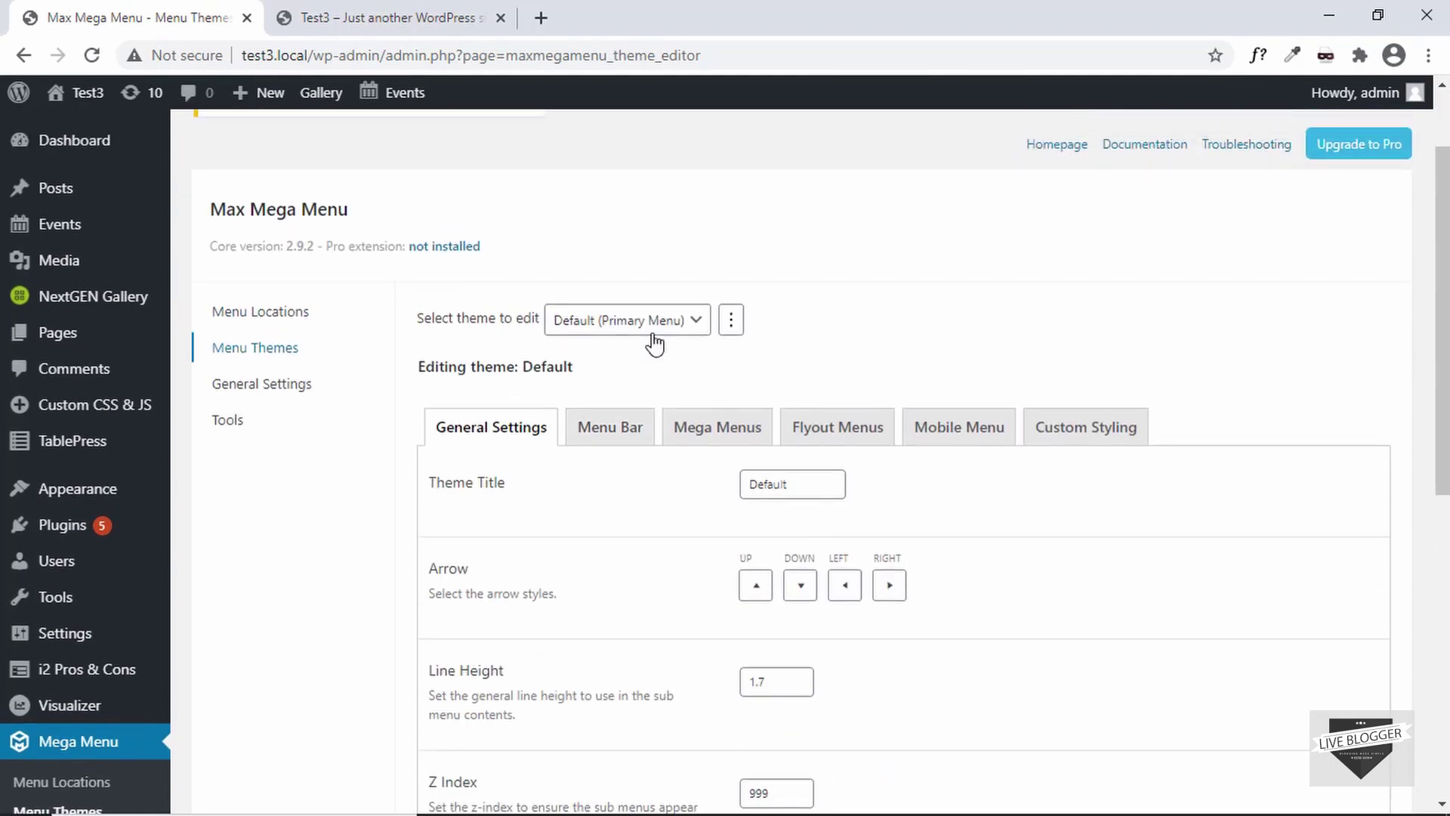
left_click(654, 344)
scroll(508, 293, "down", 5)
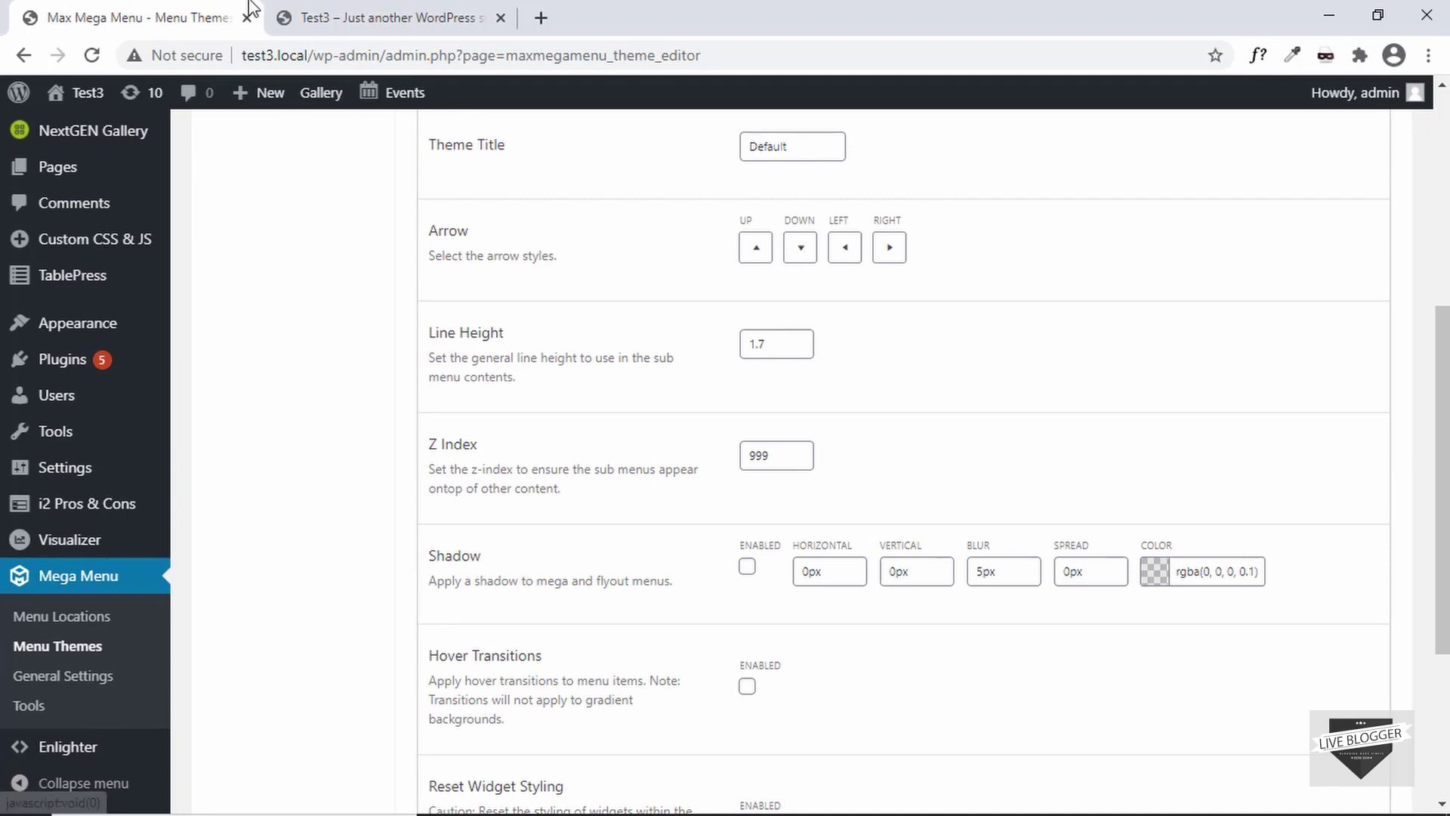
- Examine the theme's down arrow styles and Z Index setting, comparing them with the About Us sub menu on the site
left_click(323, 10)
mouse_move(533, 171)
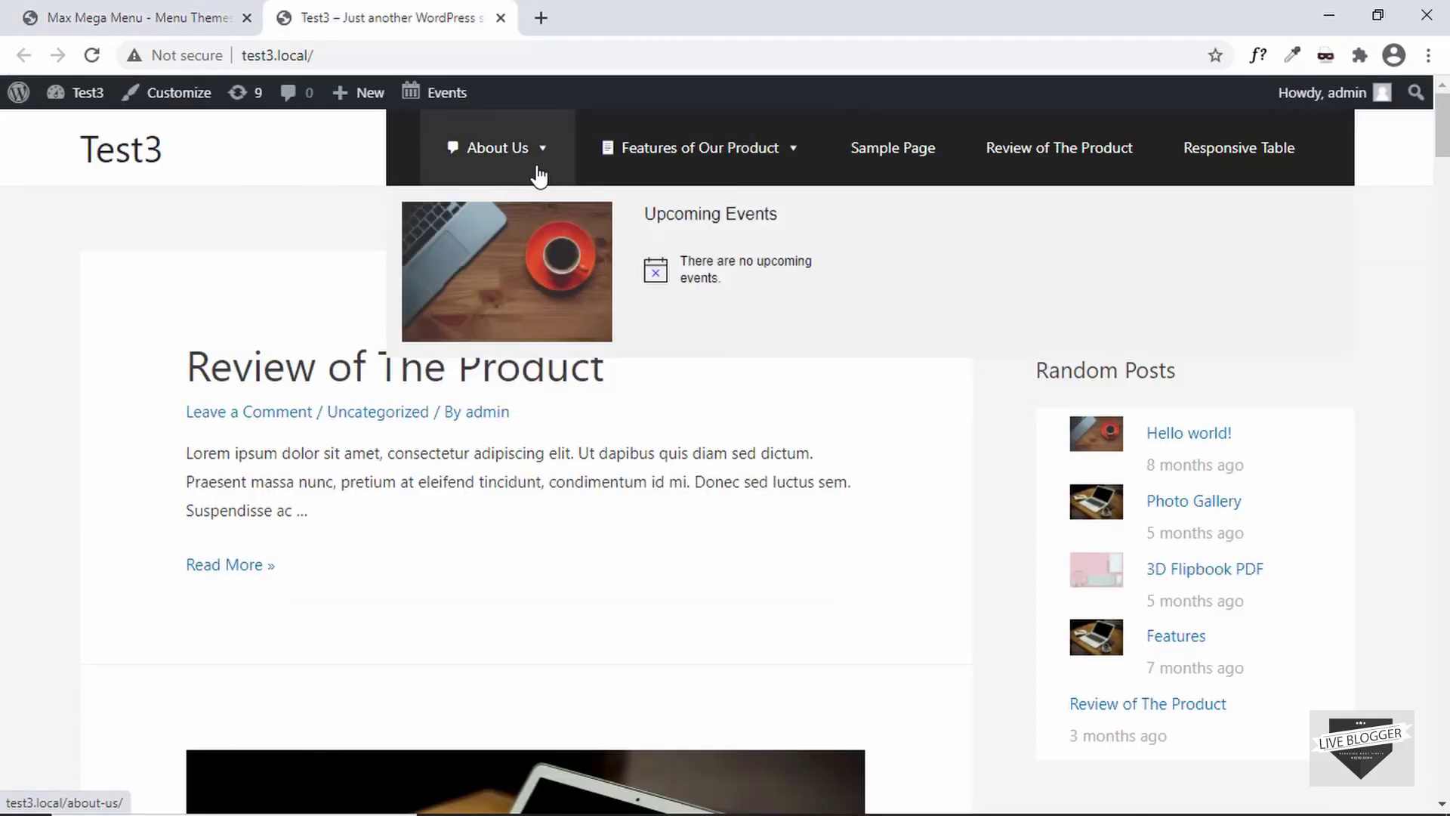
left_click(68, 9)
left_click(810, 250)
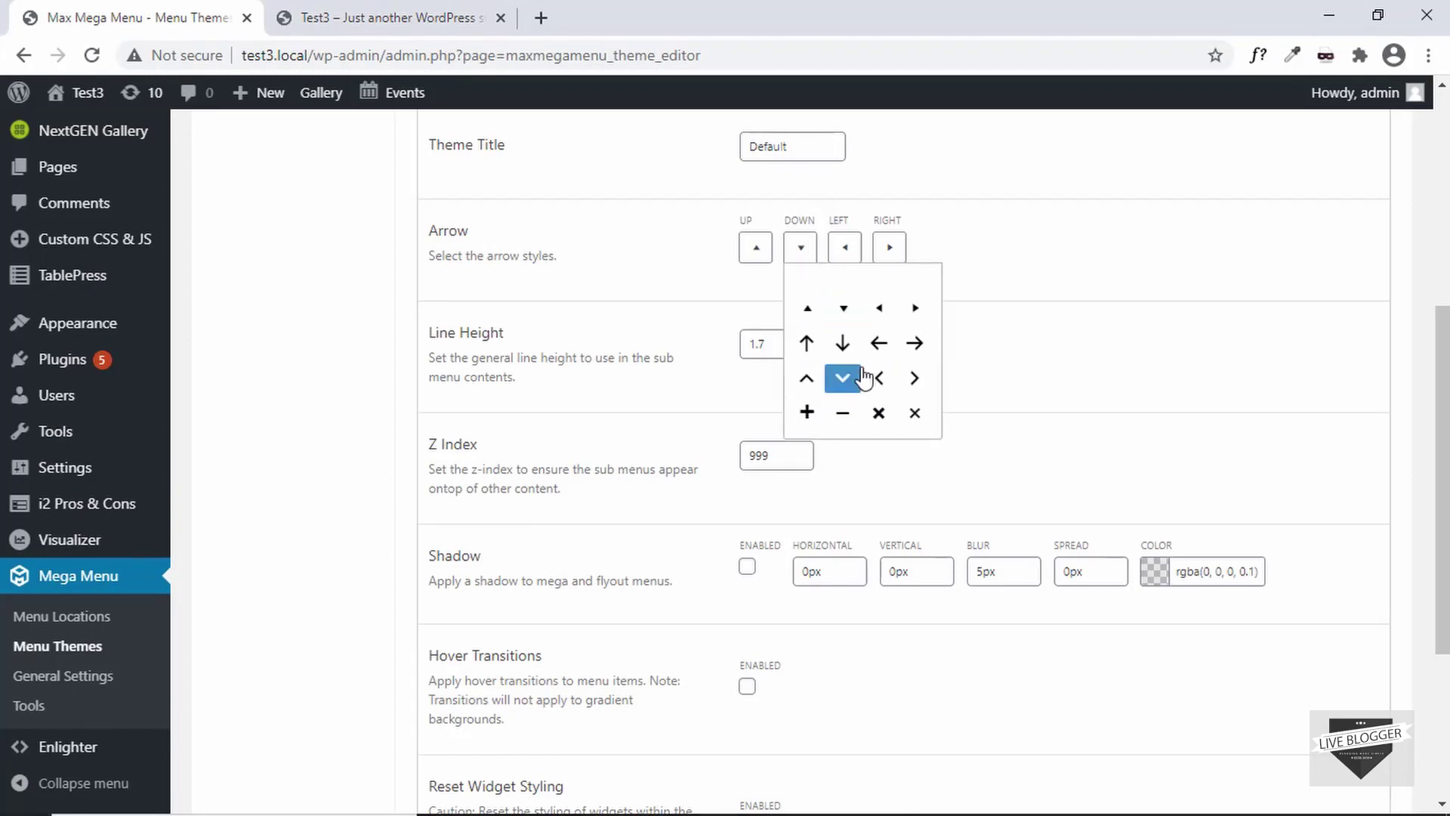
scroll(661, 434, "down", 2)
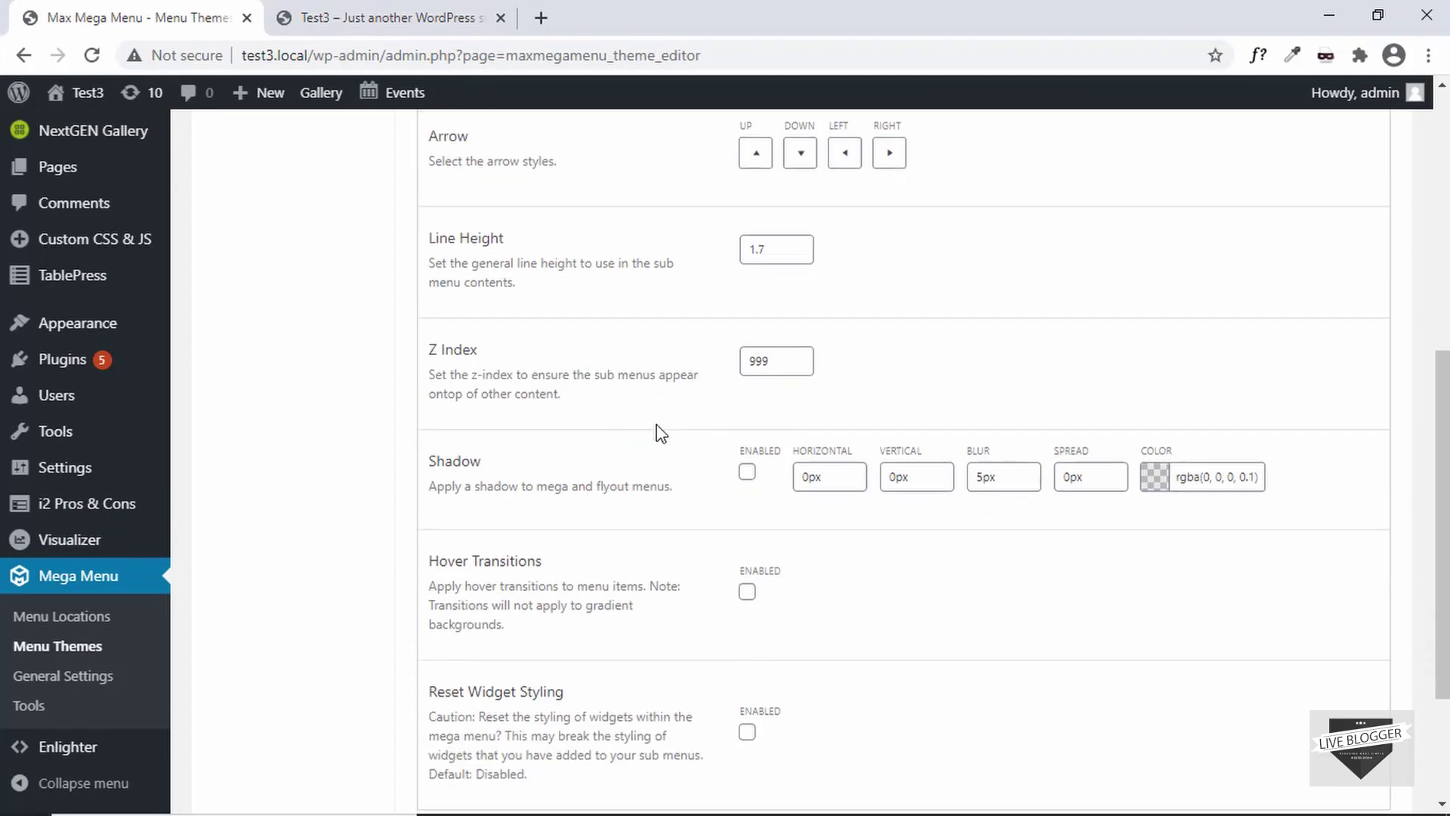
scroll(661, 433, "down", 1)
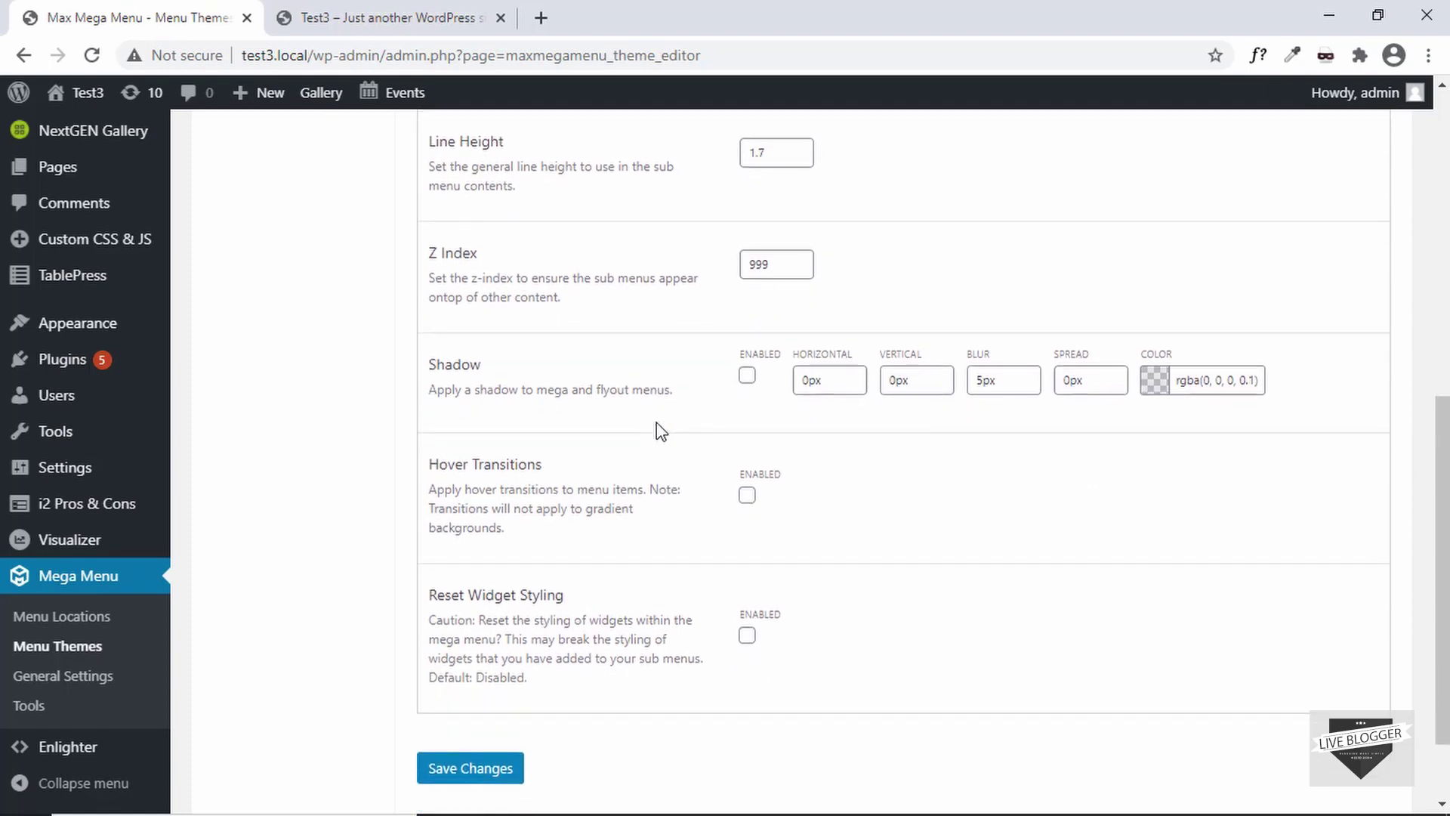
left_click_drag(796, 264, 742, 271)
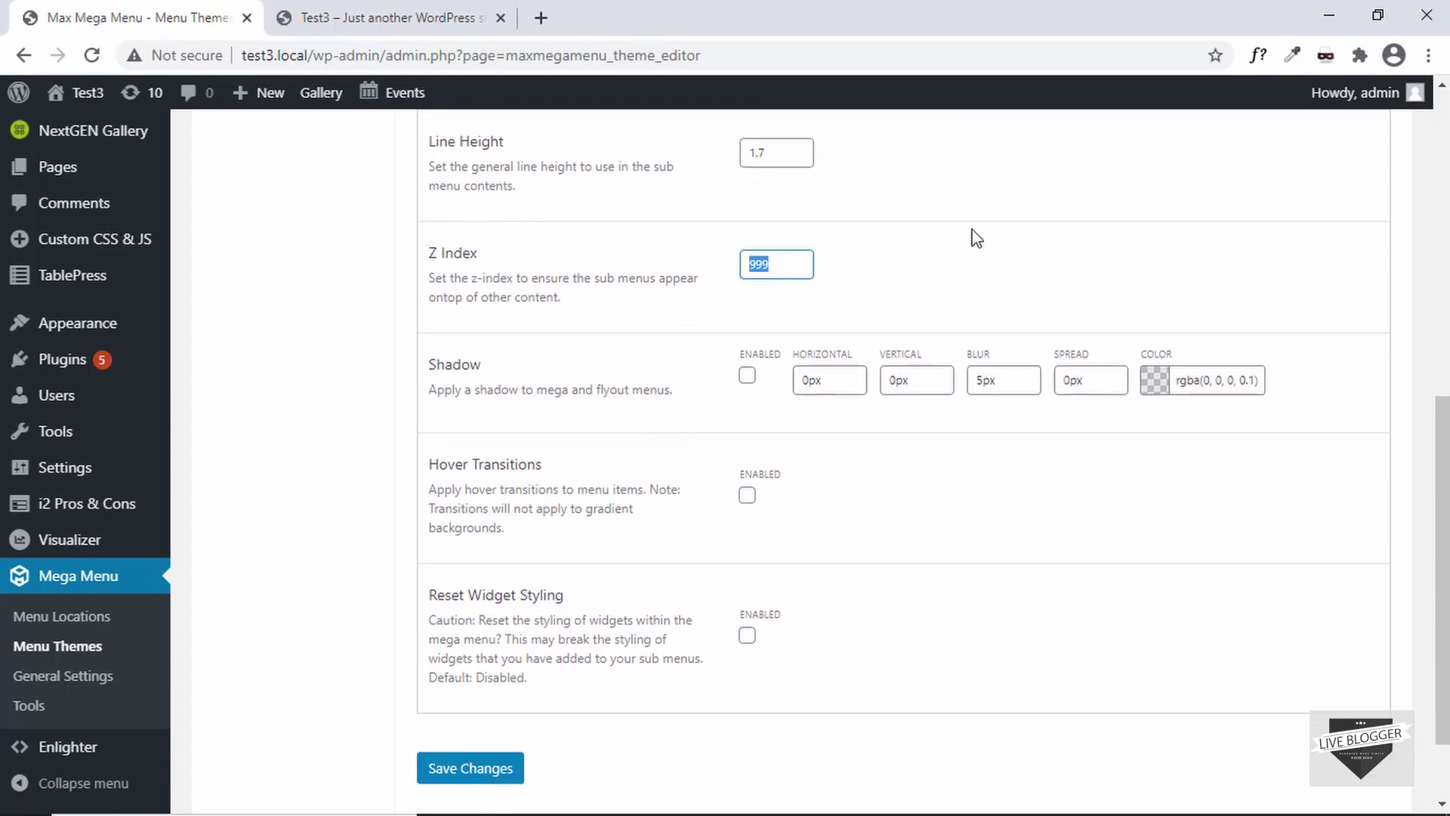
left_click(310, 16)
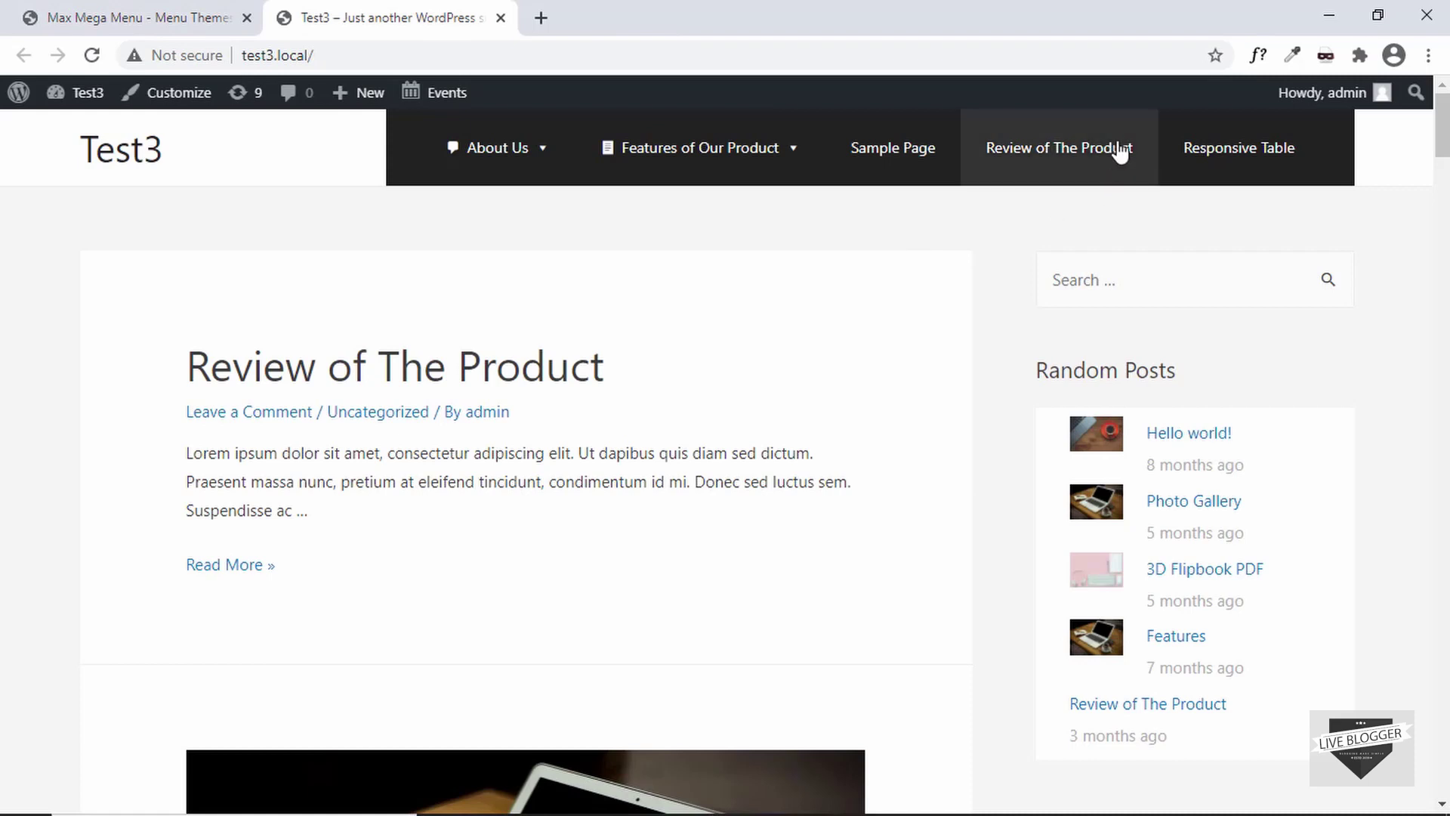
mouse_move(485, 151)
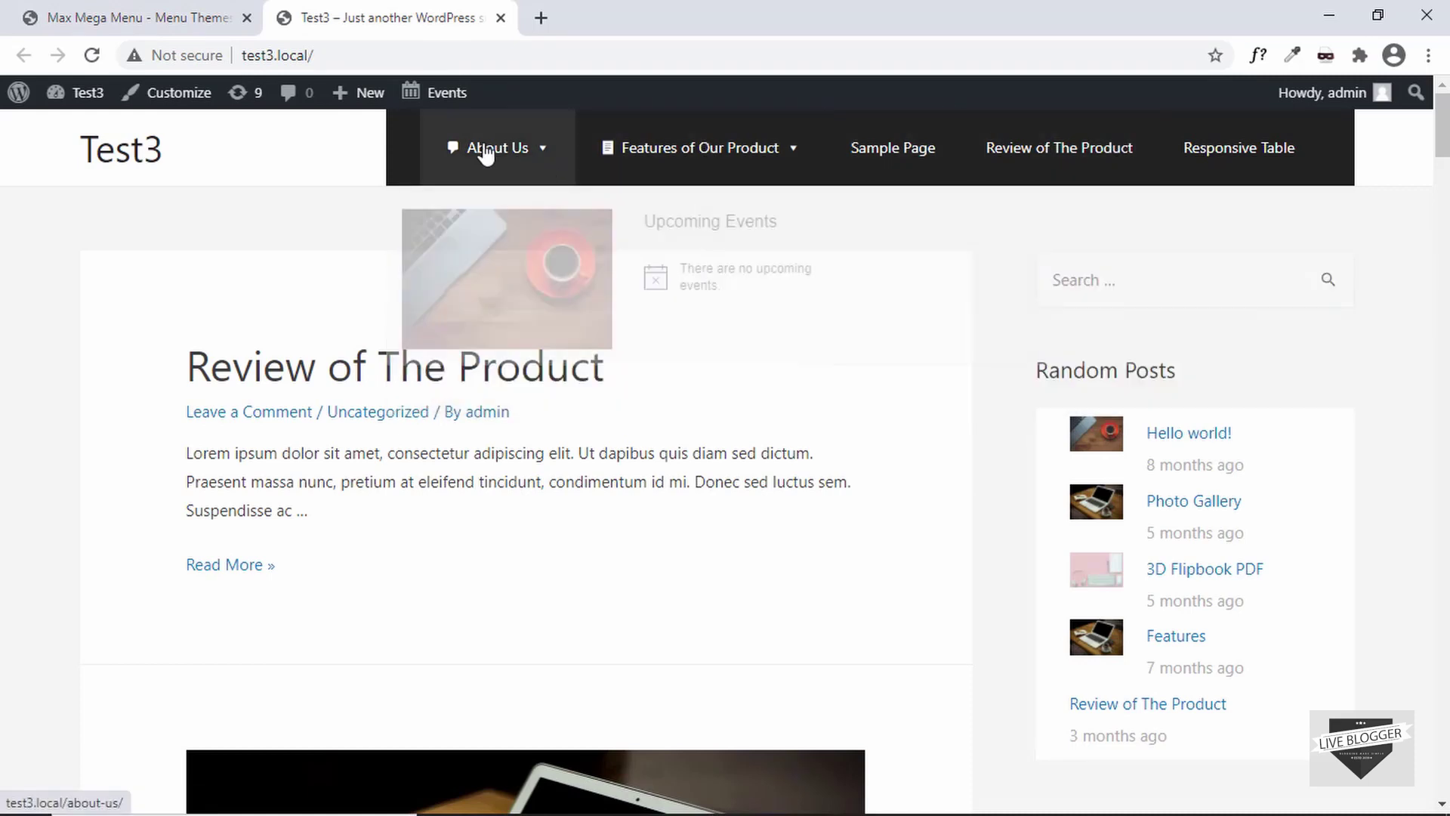
- Enable the sub menu shadow with 4px vertical offset, 8px blur and -2px spread, save the theme, and reload the site to check it
key("ctrl+shift+Tab")
scroll(592, 387, "down", 1)
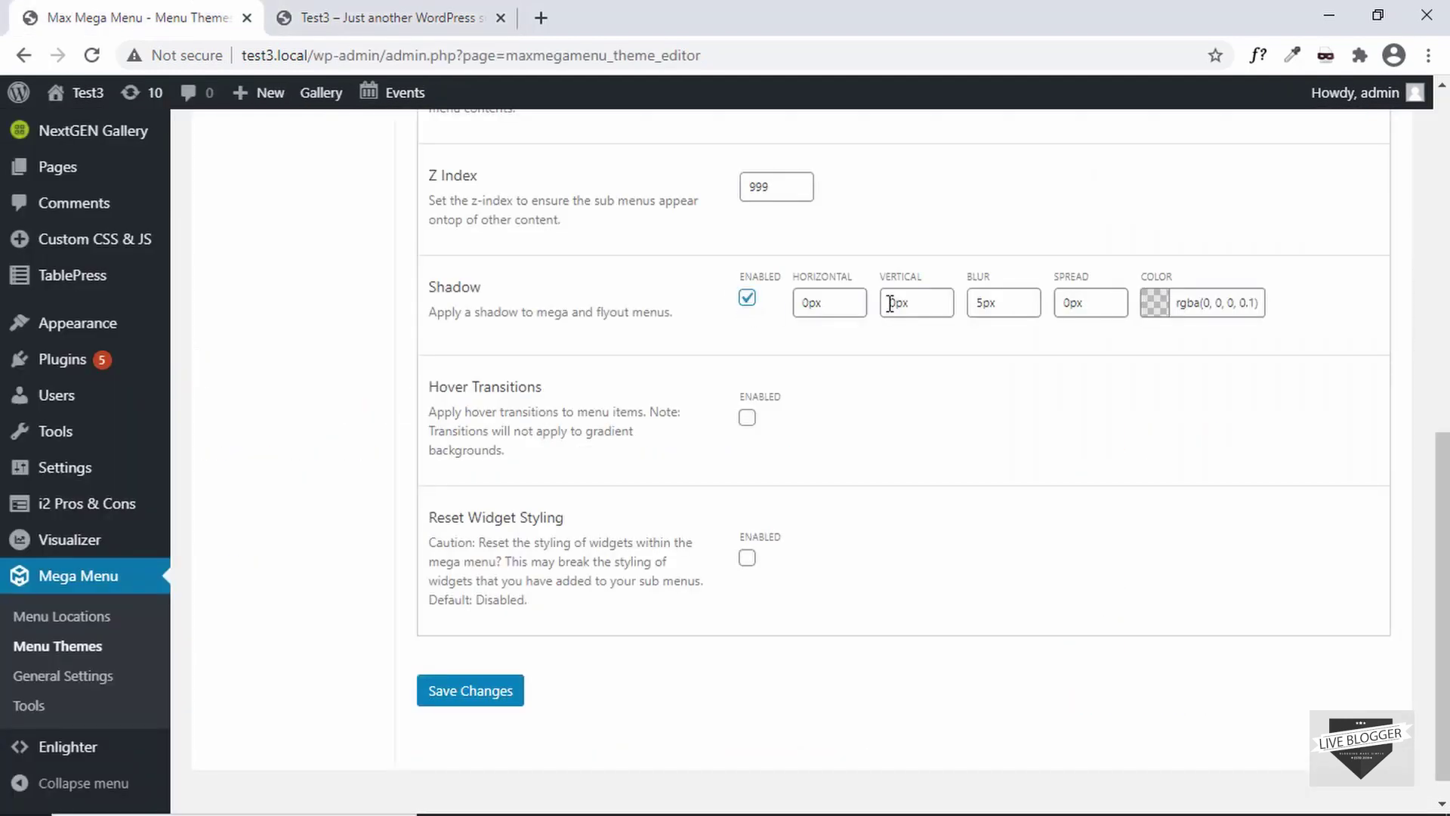
left_click_drag(889, 302, 895, 303)
left_click_drag(975, 305, 1069, 304)
scroll(483, 665, "down", 1)
left_click(454, 675)
key("ctrl+Tab")
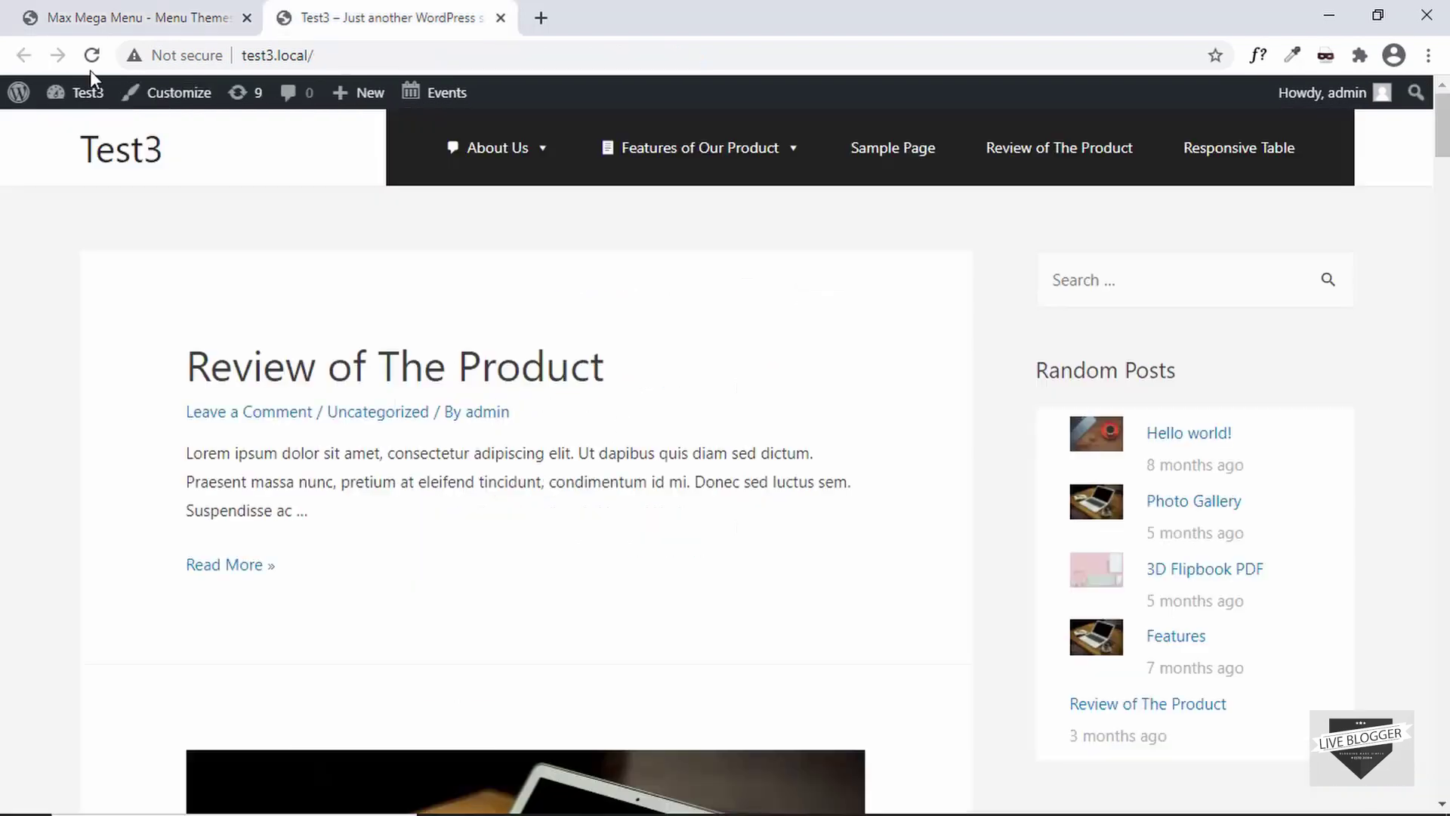
left_click(92, 55)
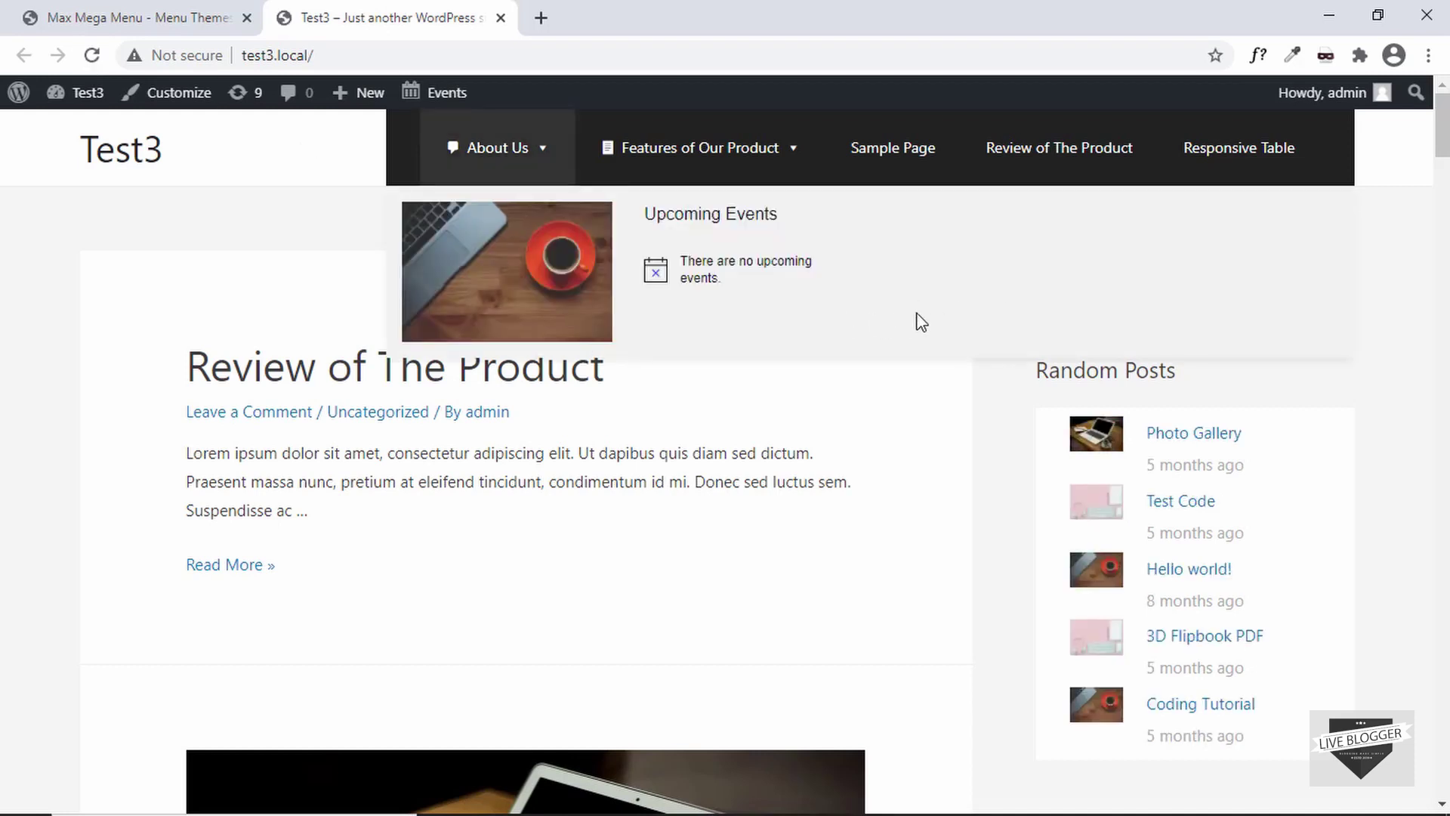
- Set the shadow color to rgba(0, 0, 0, 0.3), save the theme, and check the sub menus on the site
key("ctrl+Tab")
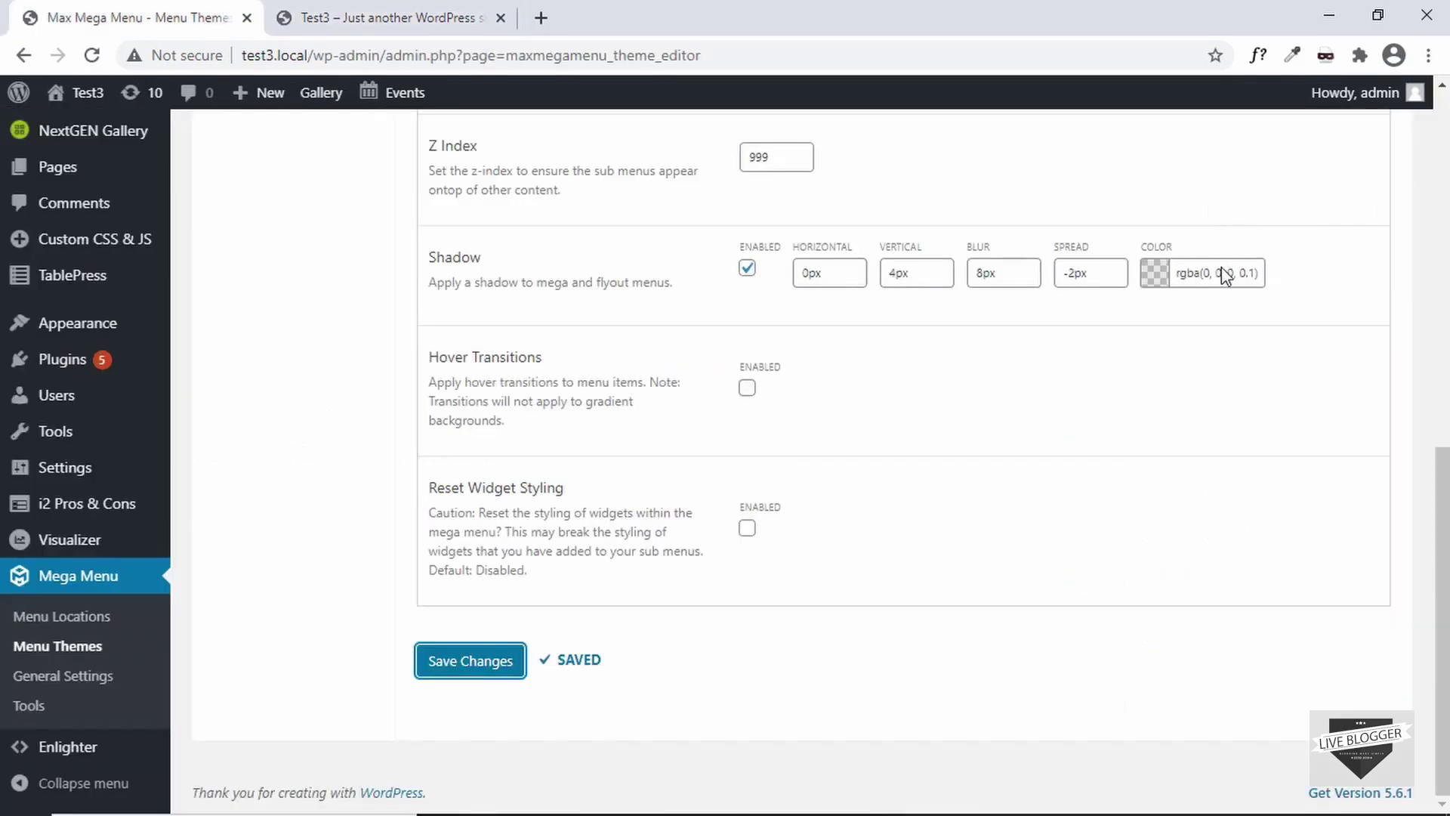
left_click(1155, 276)
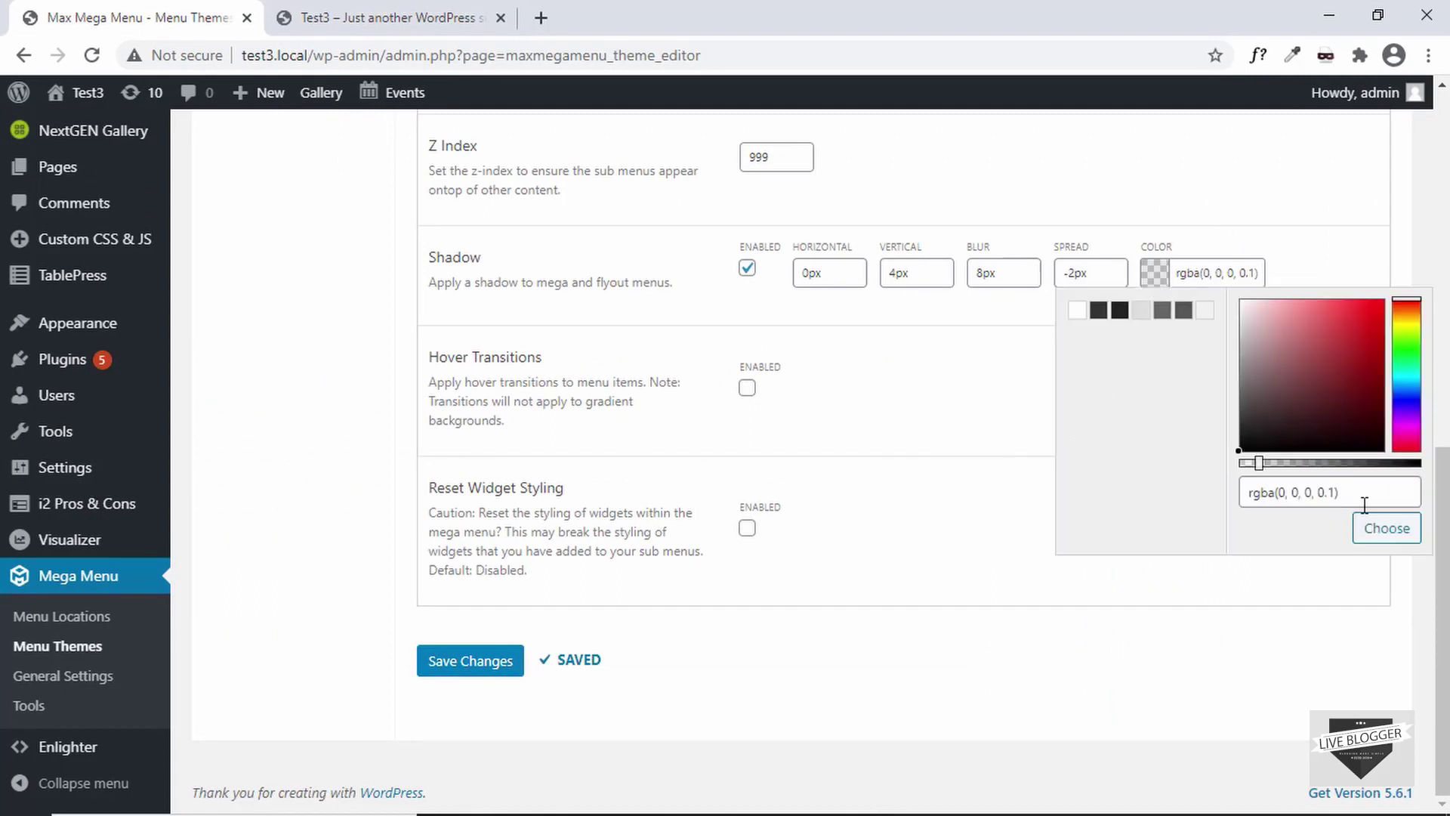
left_click_drag(1259, 468, 1294, 472)
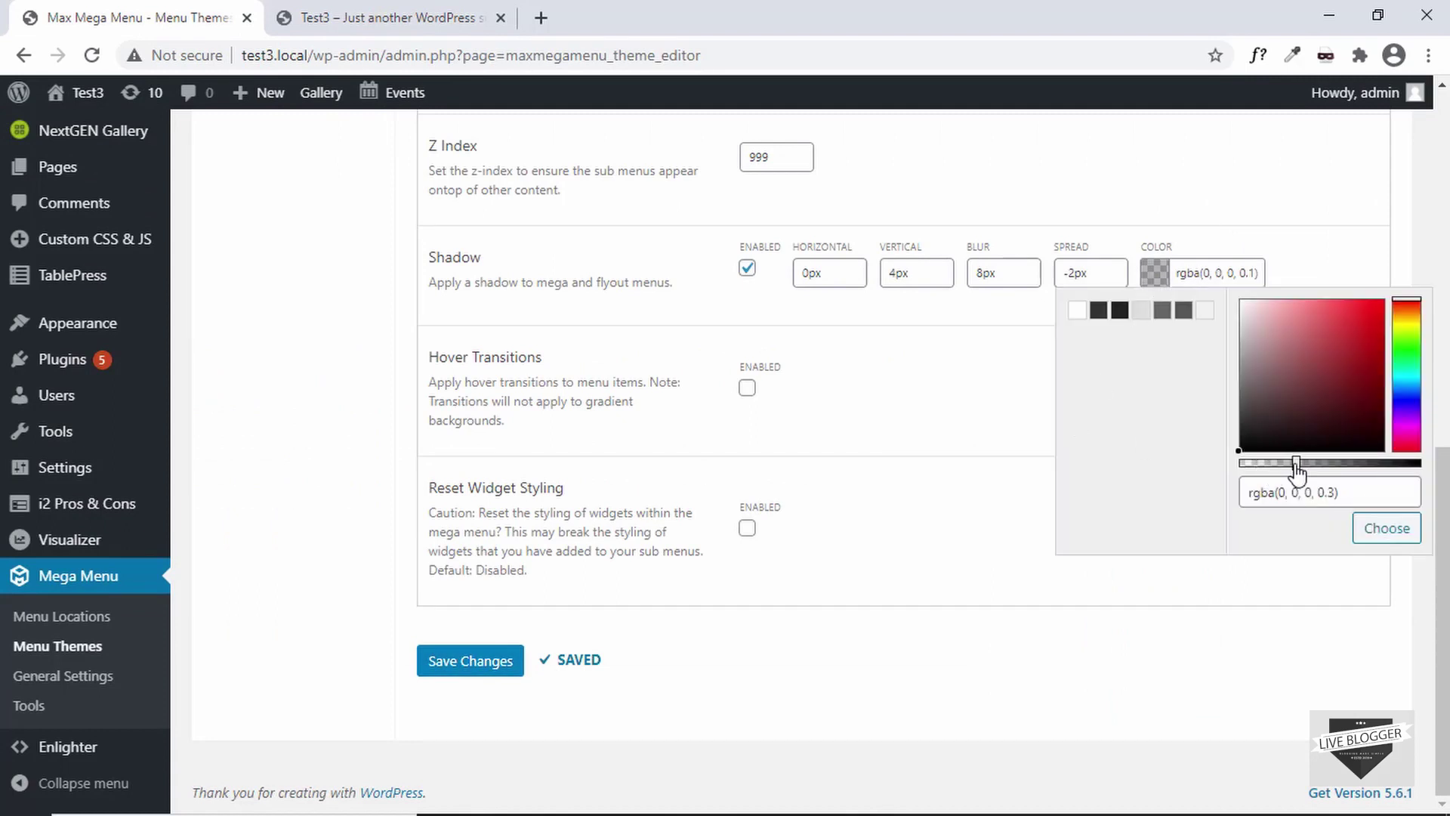
left_click(1385, 527)
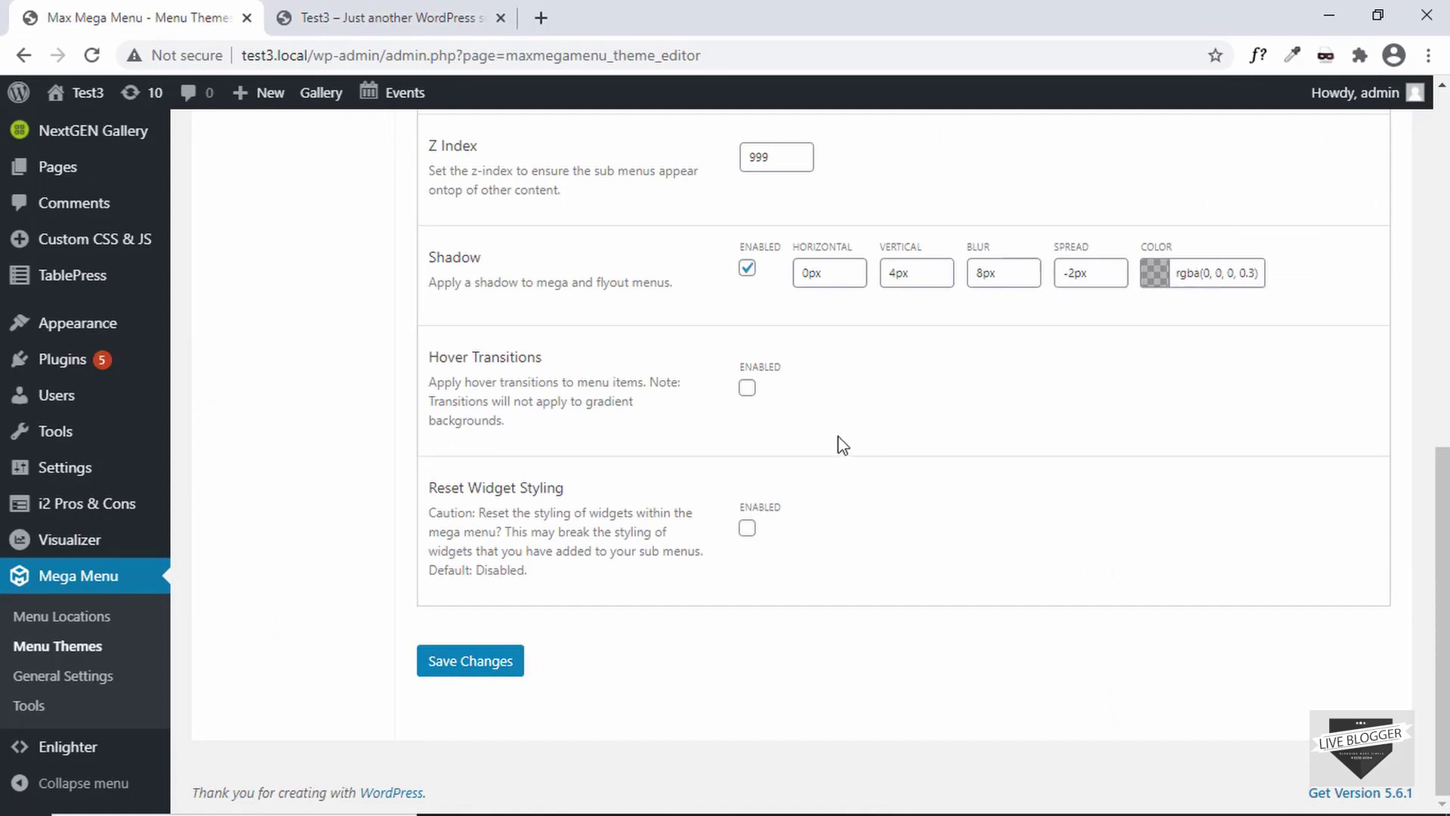
left_click(470, 662)
key("ctrl+Tab")
mouse_move(457, 151)
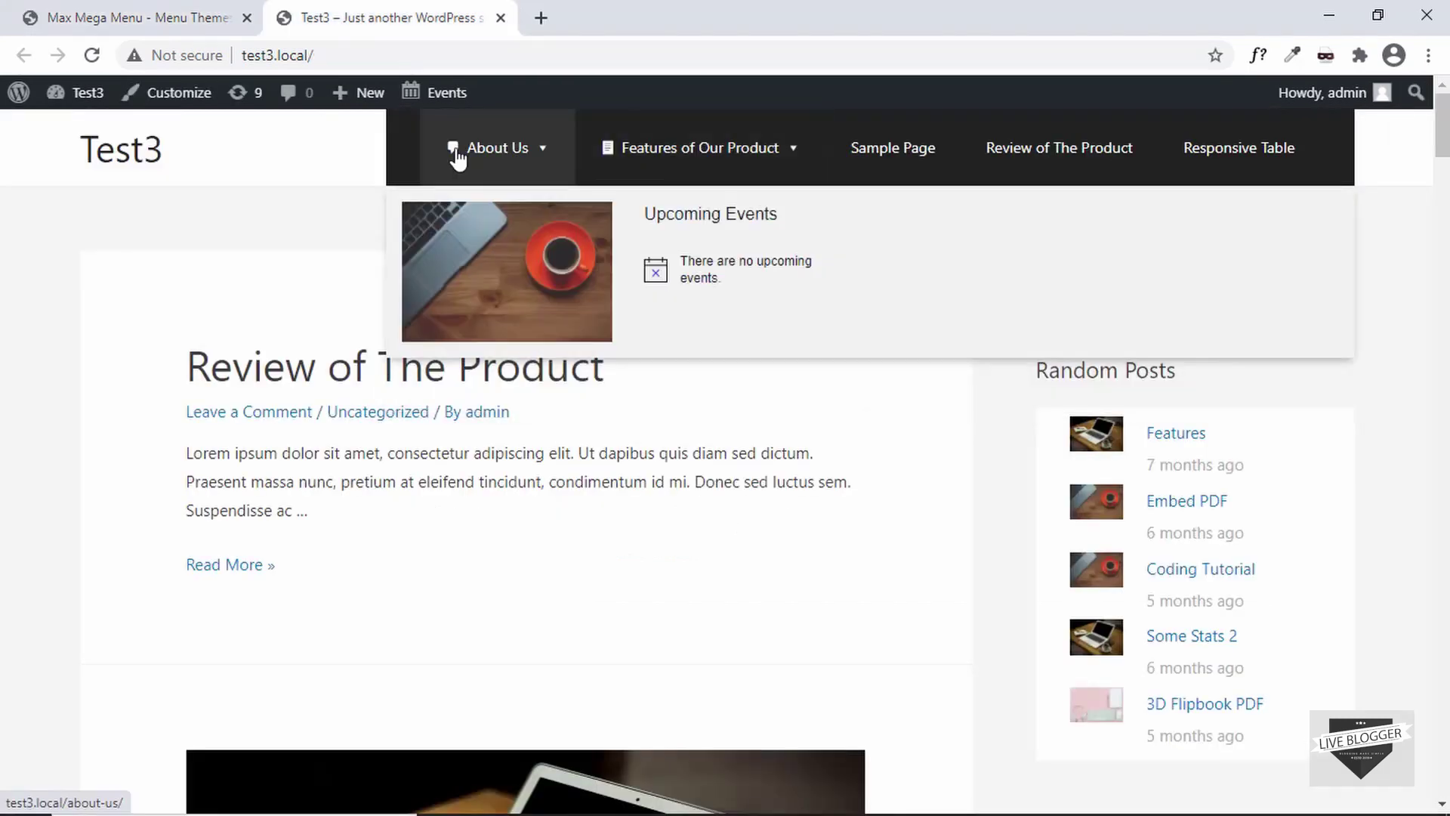
mouse_move(717, 162)
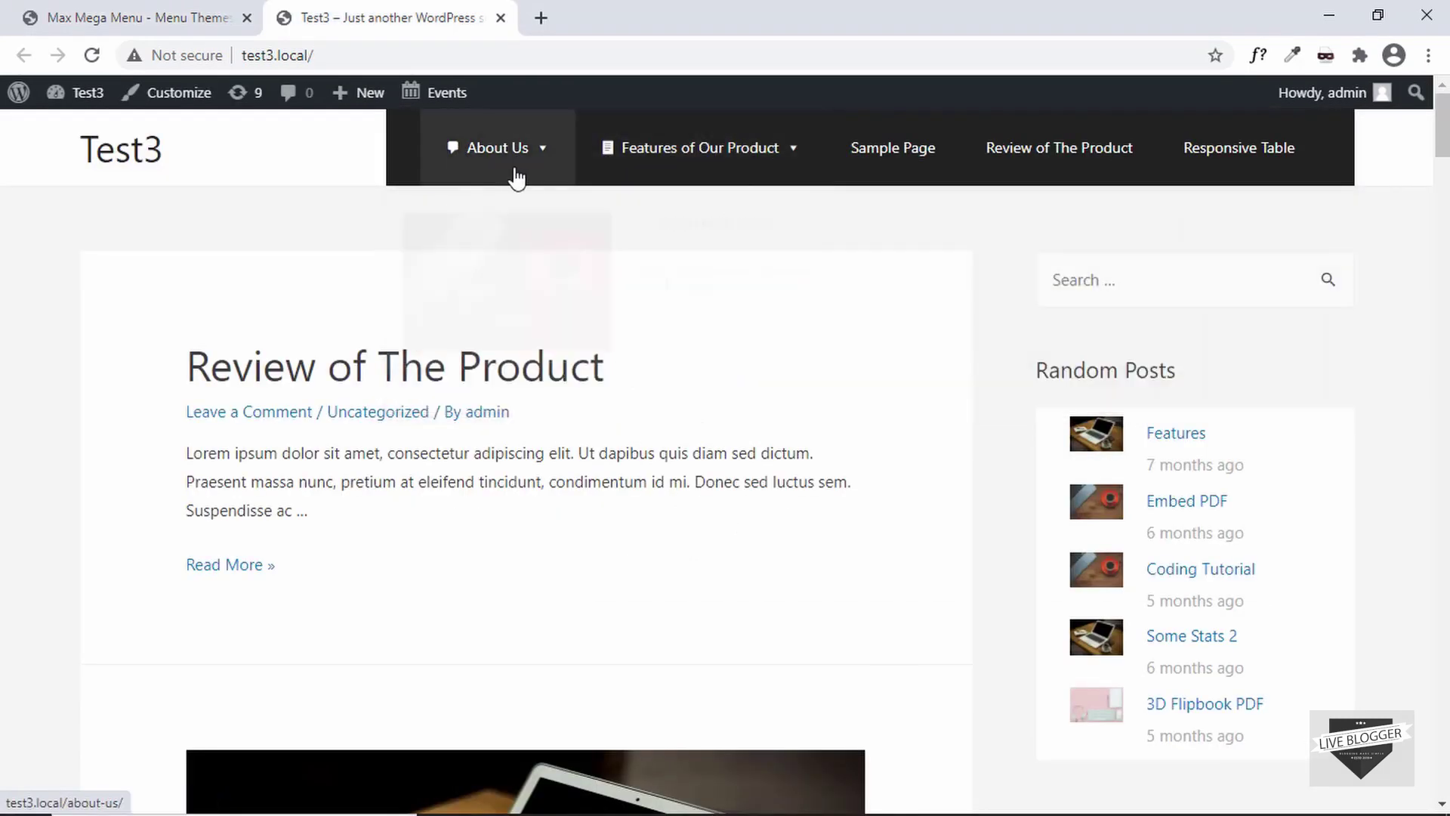
- Review the Default theme's Menu Bar height, background, padding and border radius settings against the navigation menu on the site
key("ctrl+Tab")
scroll(337, 425, "down", 1)
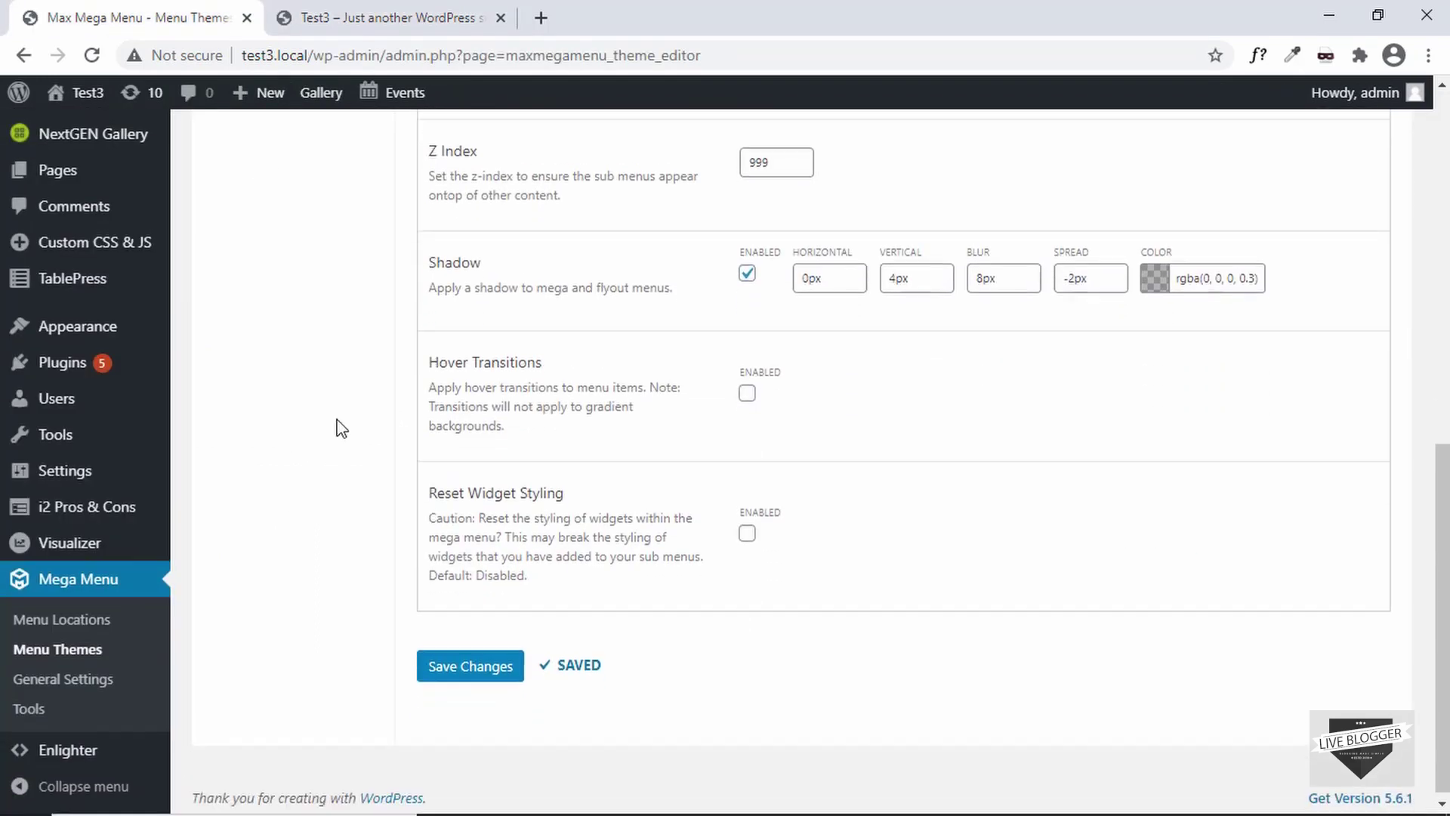
scroll(337, 424, "up", 7)
left_click(612, 332)
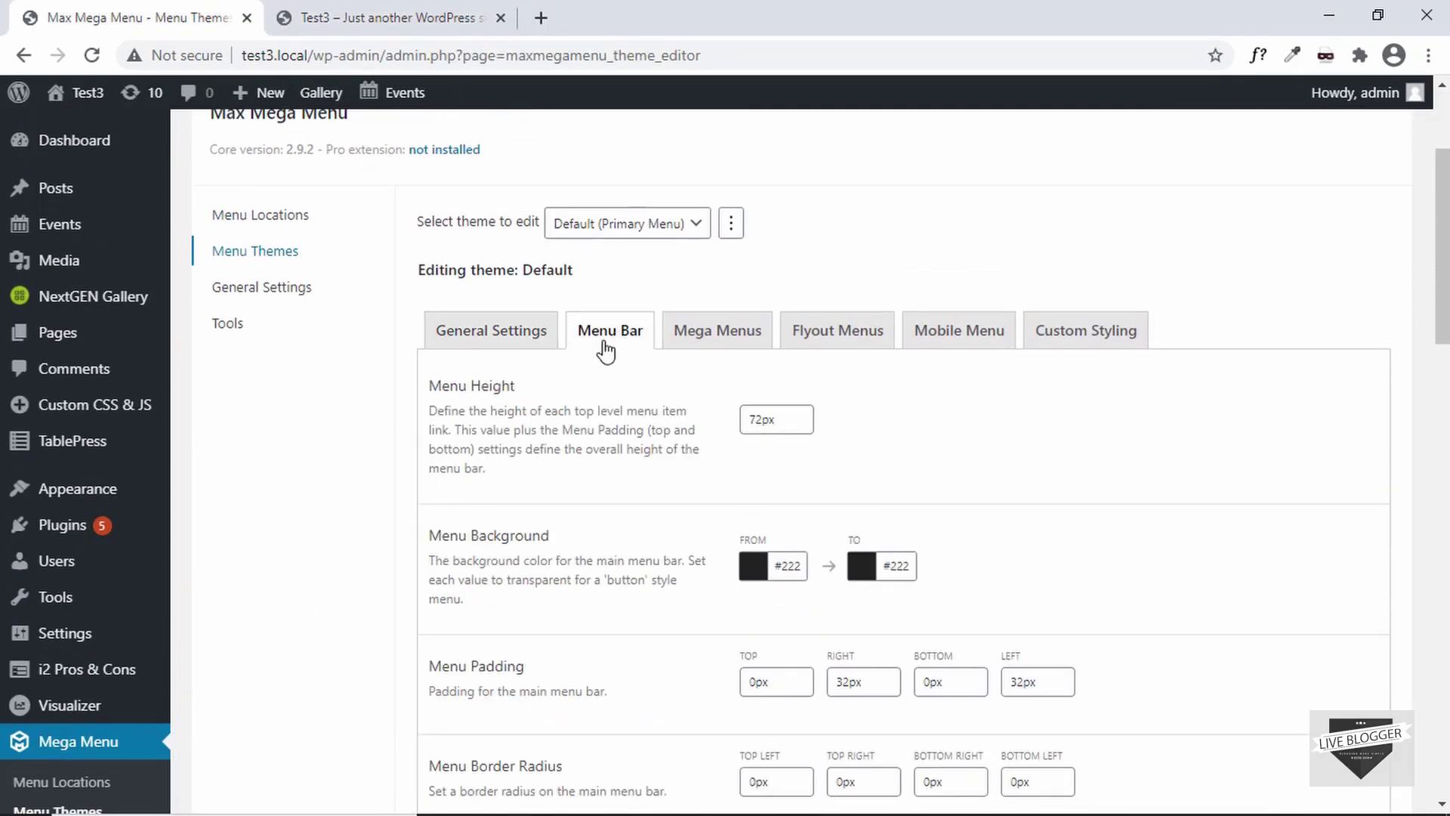
scroll(420, 183, "down", 2)
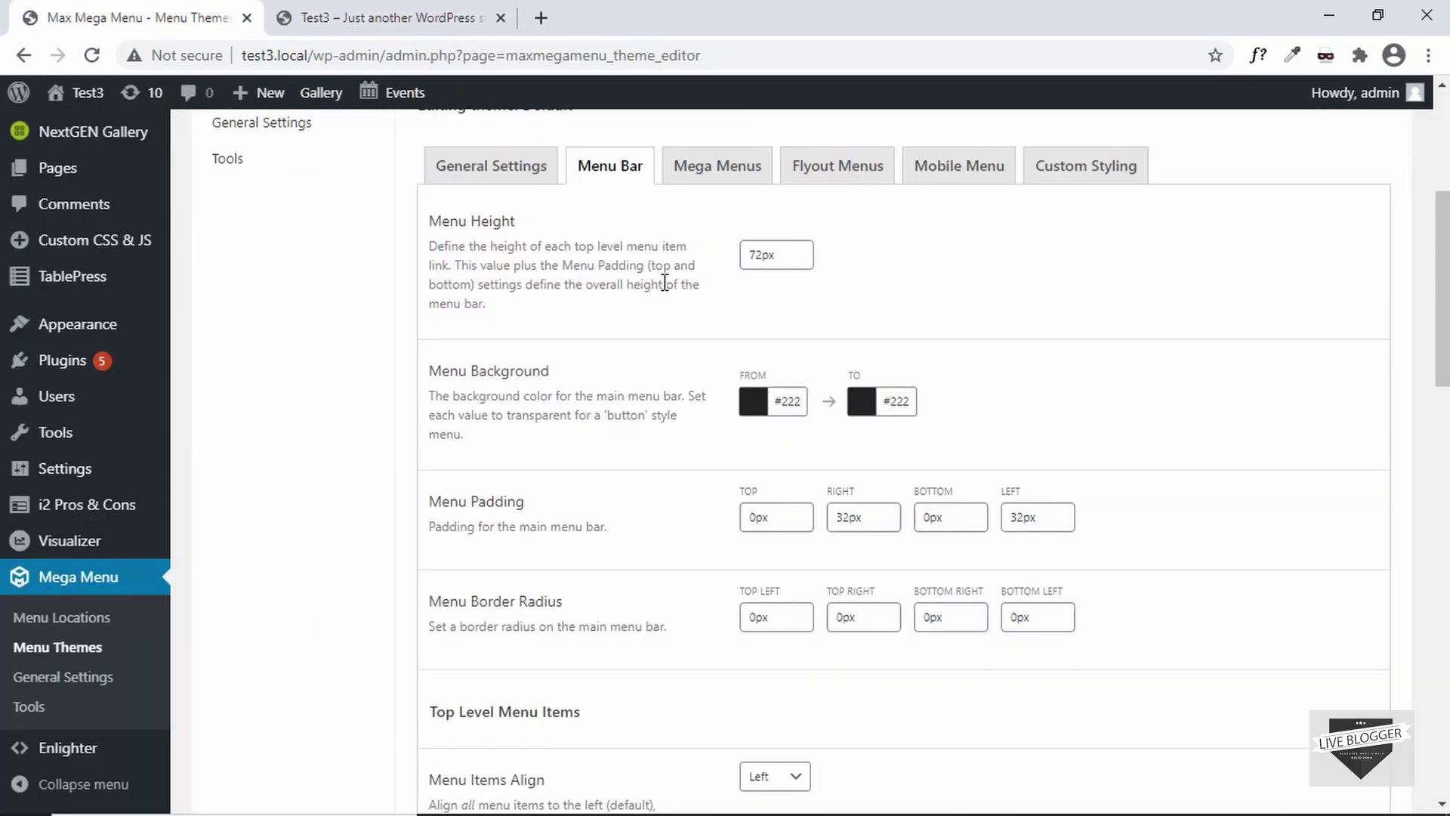
left_click(381, 17)
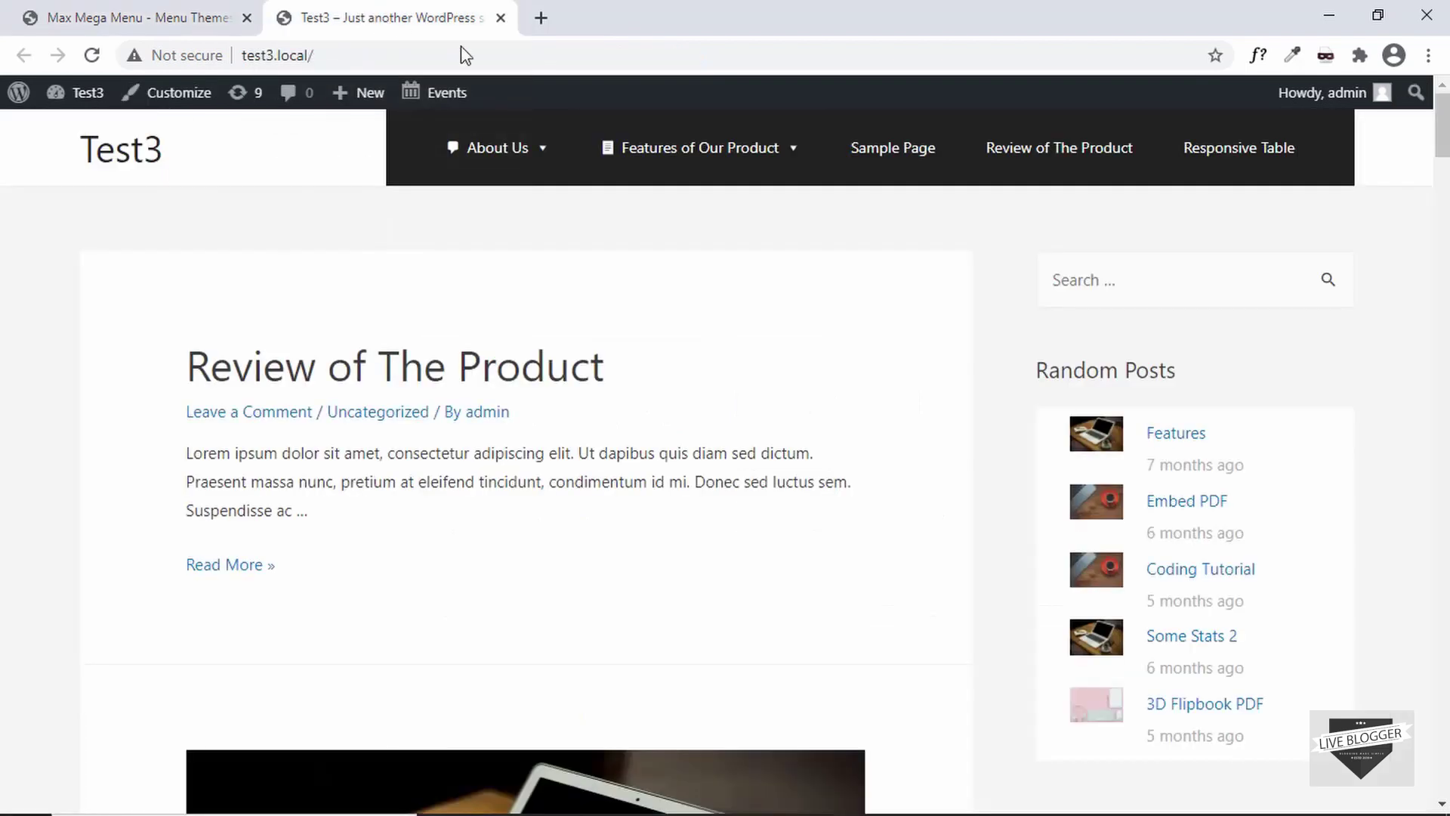
left_click(113, 16)
scroll(553, 272, "down", 2)
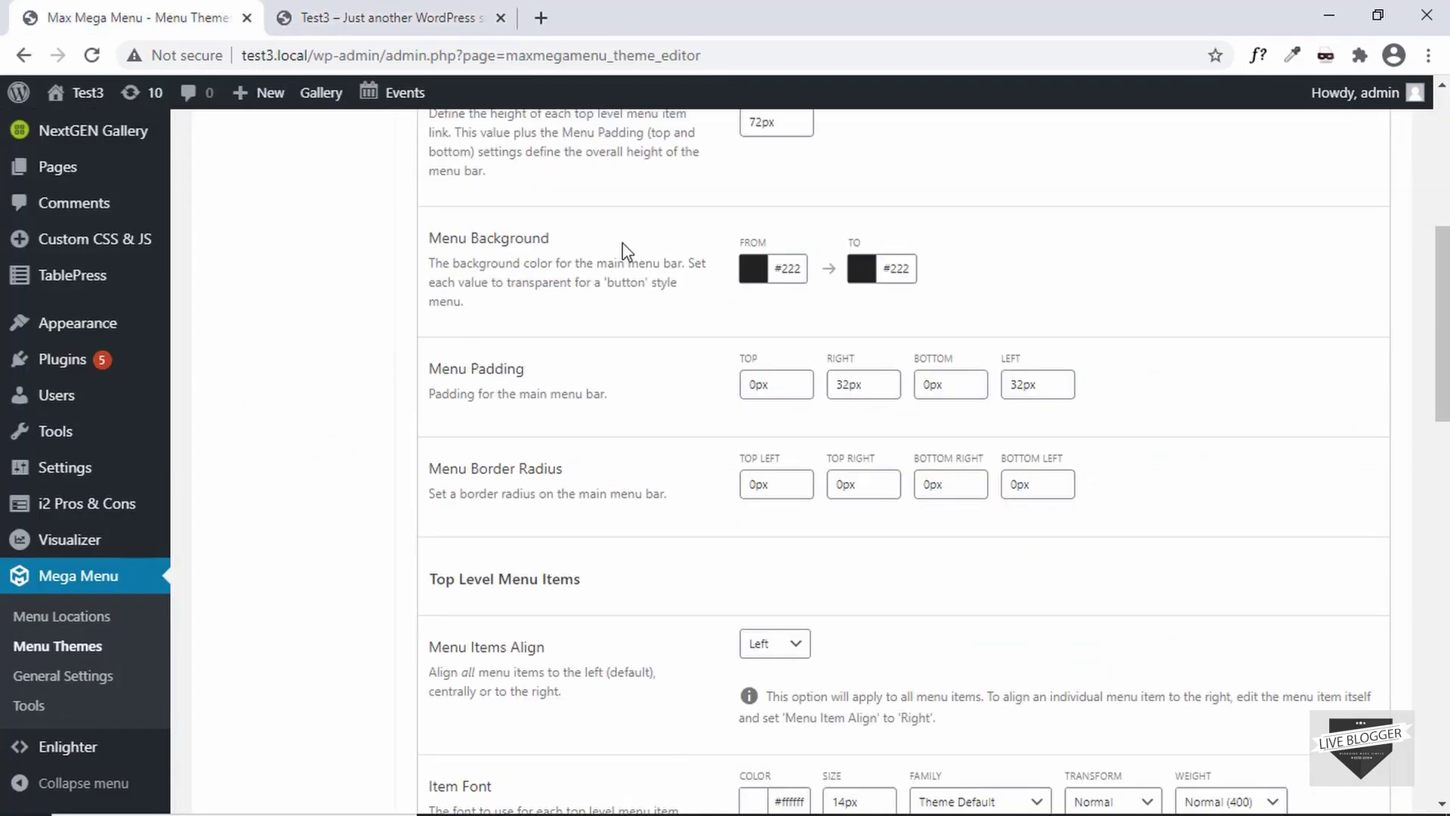
- Set the Menu Background From color to rgb(216, 35, 35), save the theme, and check the menu bar gradient on the site
left_click(753, 269)
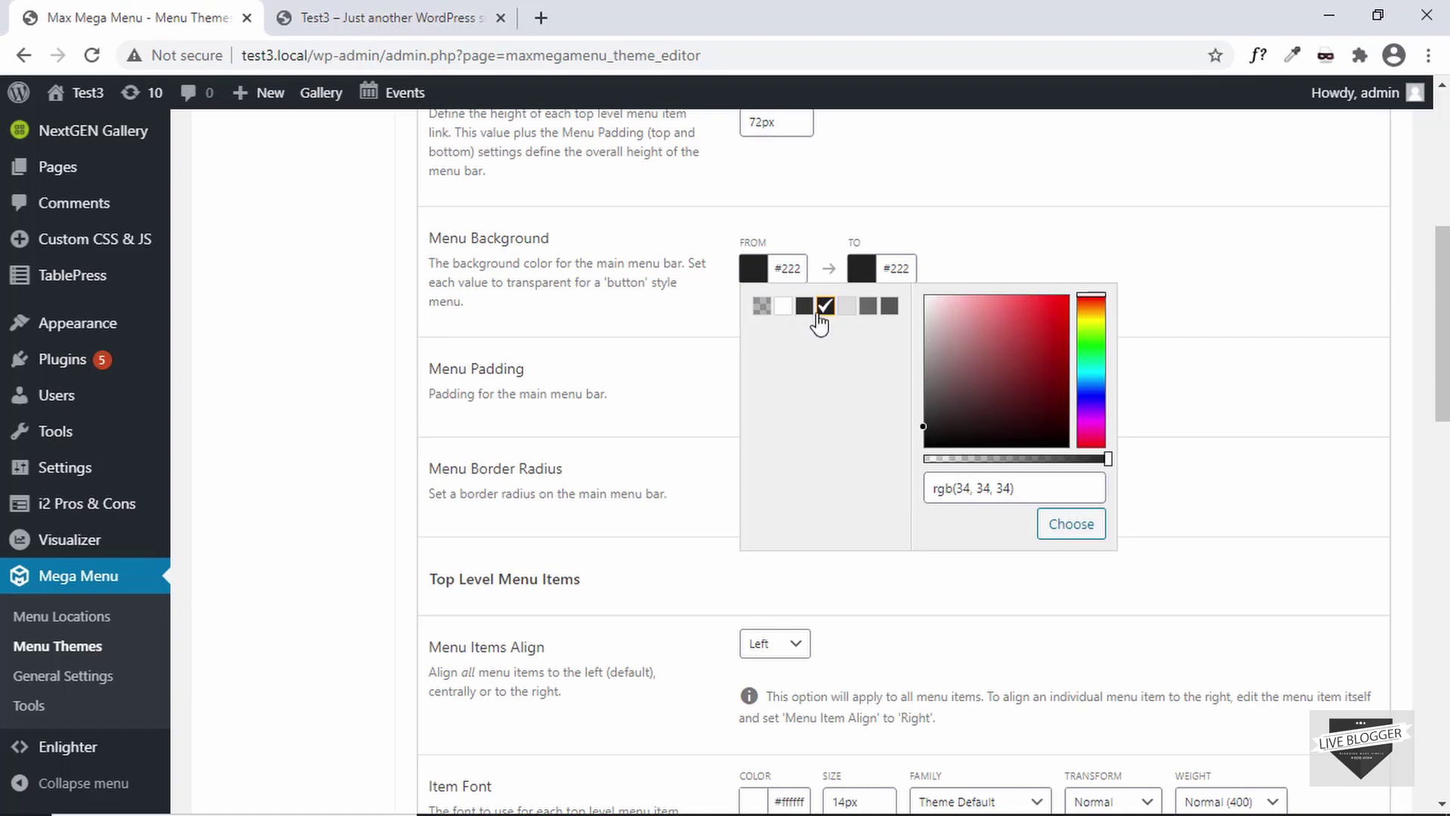
left_click(1042, 323)
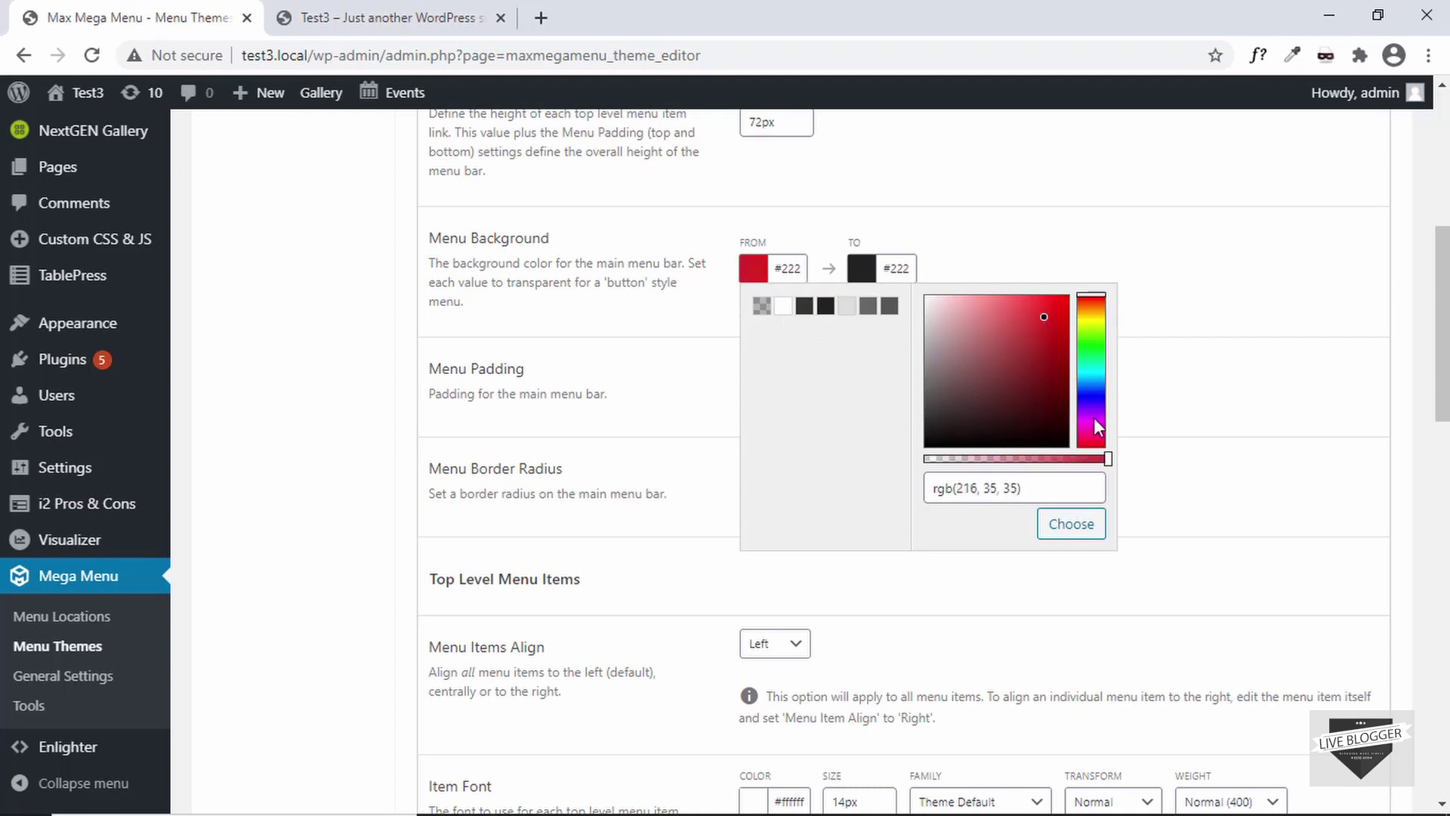
left_click(1073, 524)
scroll(712, 486, "down", 1)
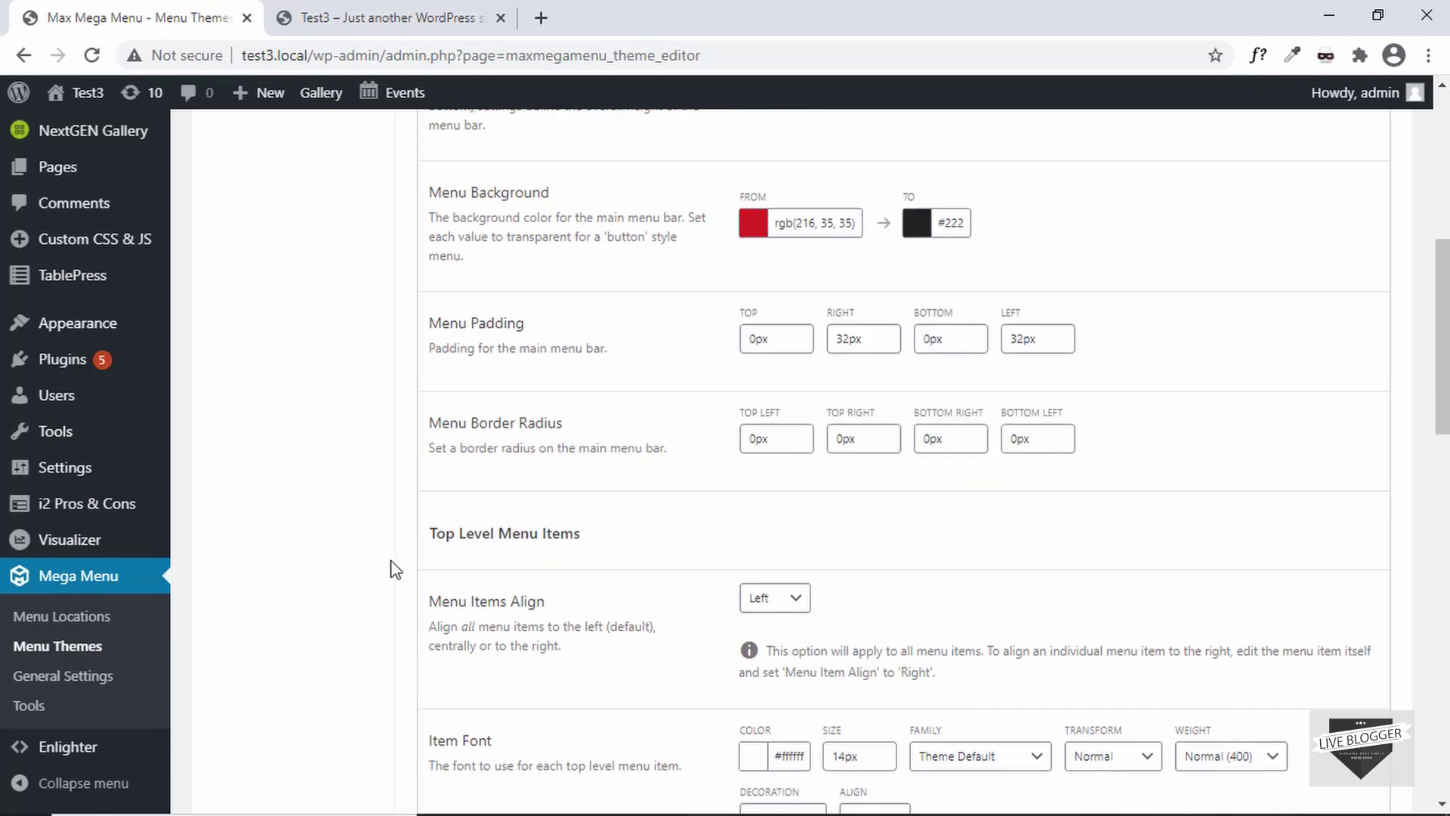
scroll(392, 569, "down", 15)
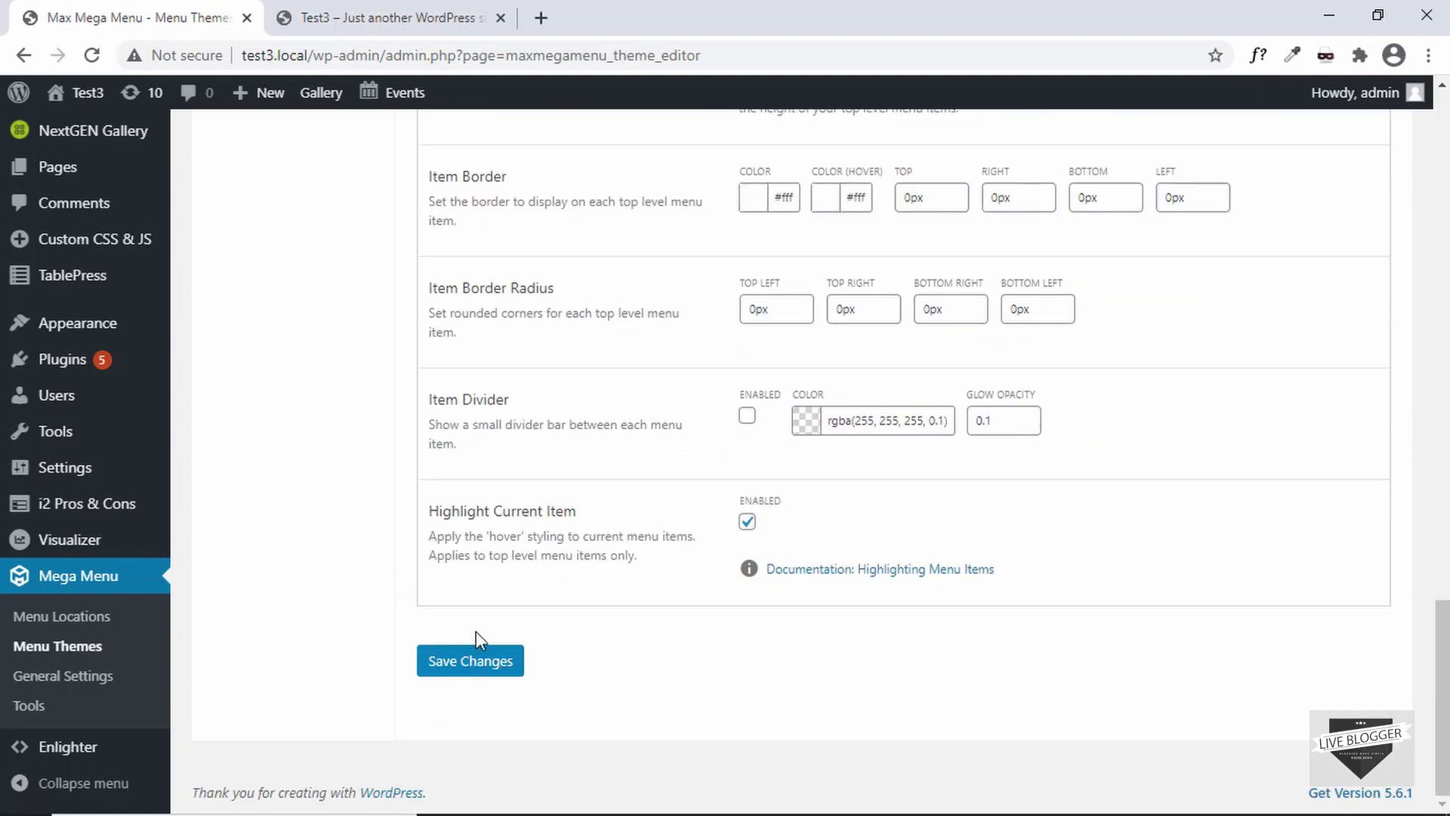
left_click(470, 659)
left_click(337, 13)
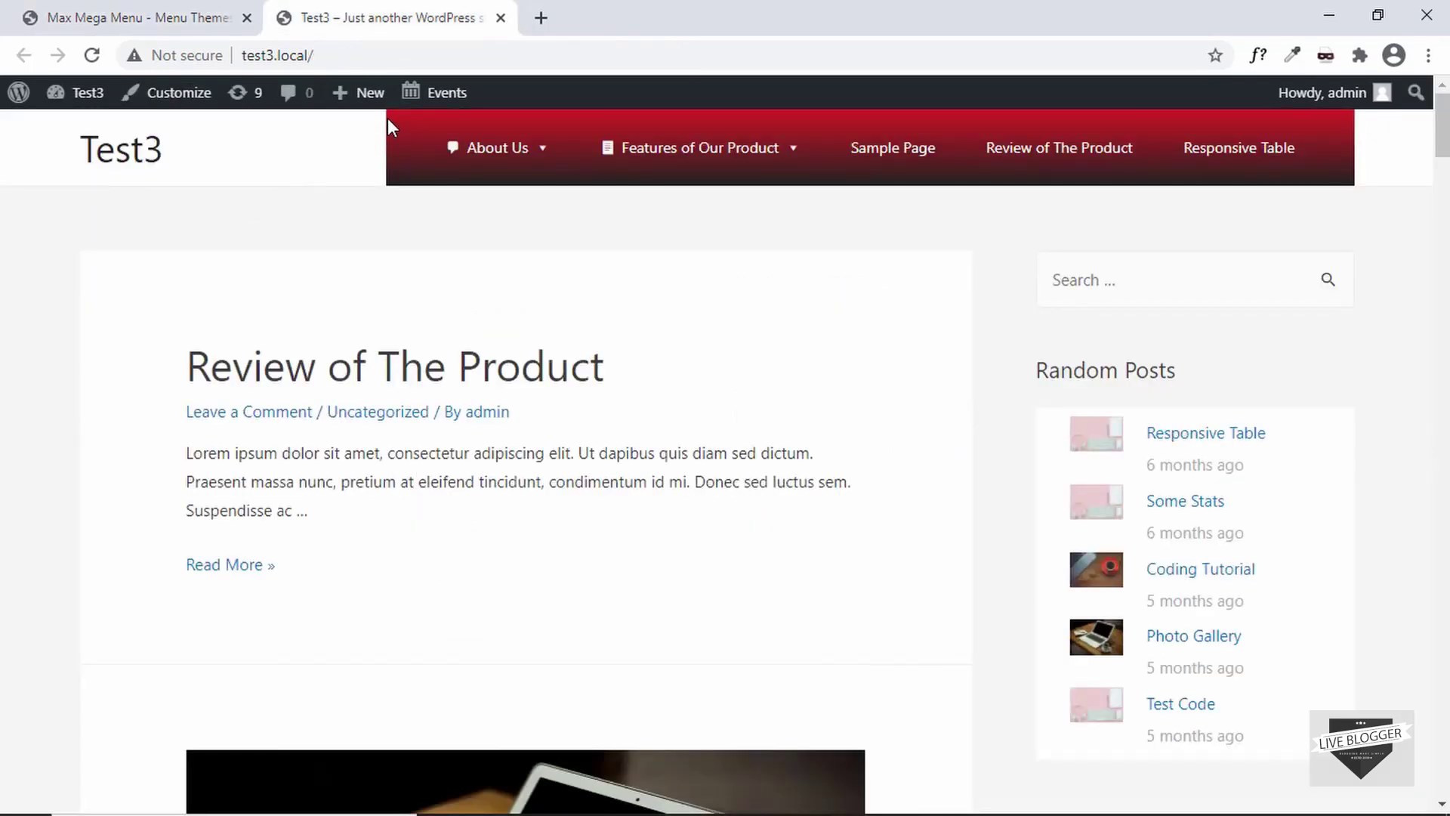
left_click(121, 17)
- Restore the Menu Background From color to rgb(34, 34, 34)
scroll(521, 518, "up", 15)
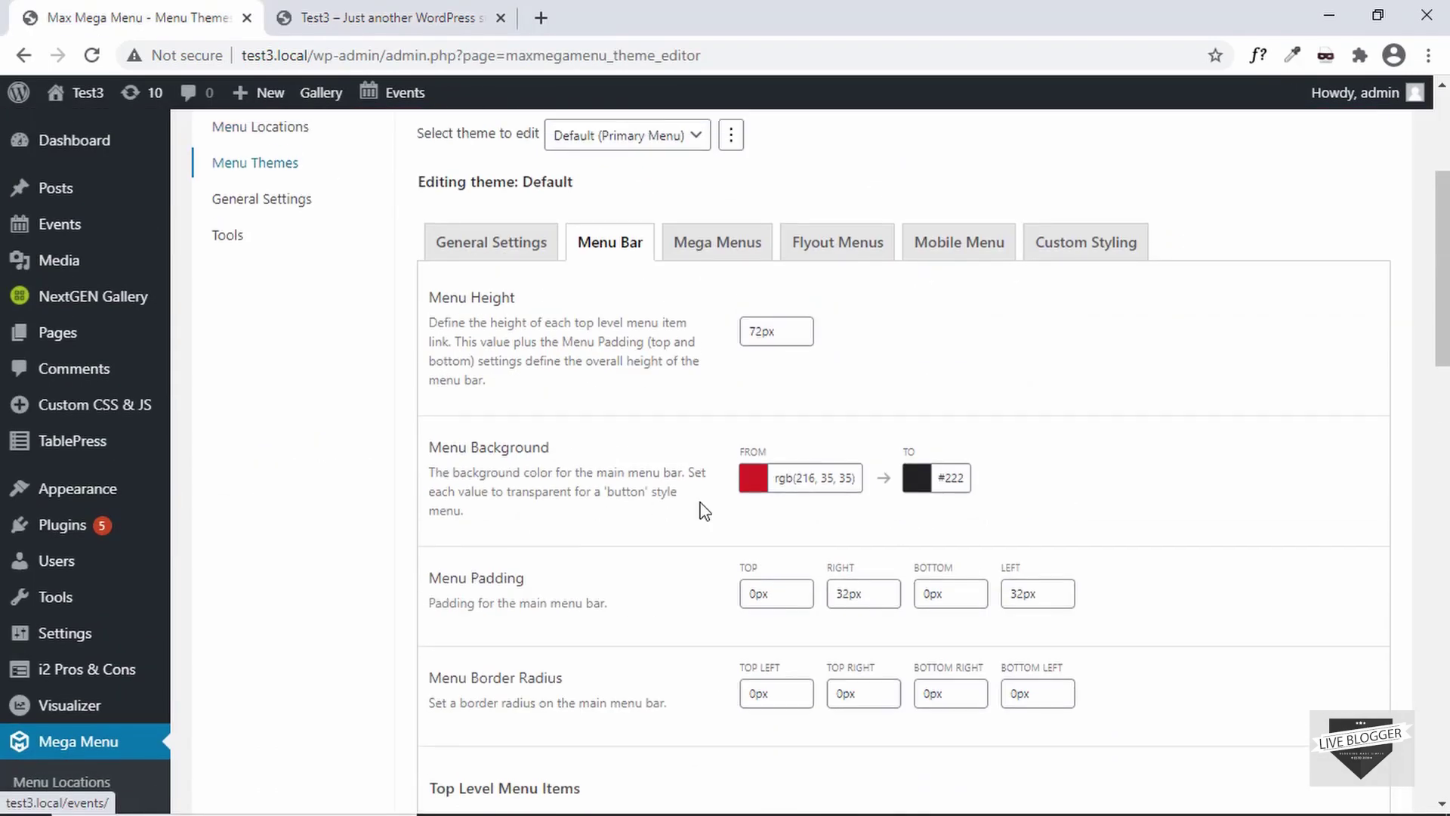
left_click(758, 479)
left_click(826, 515)
scroll(669, 466, "down", 3)
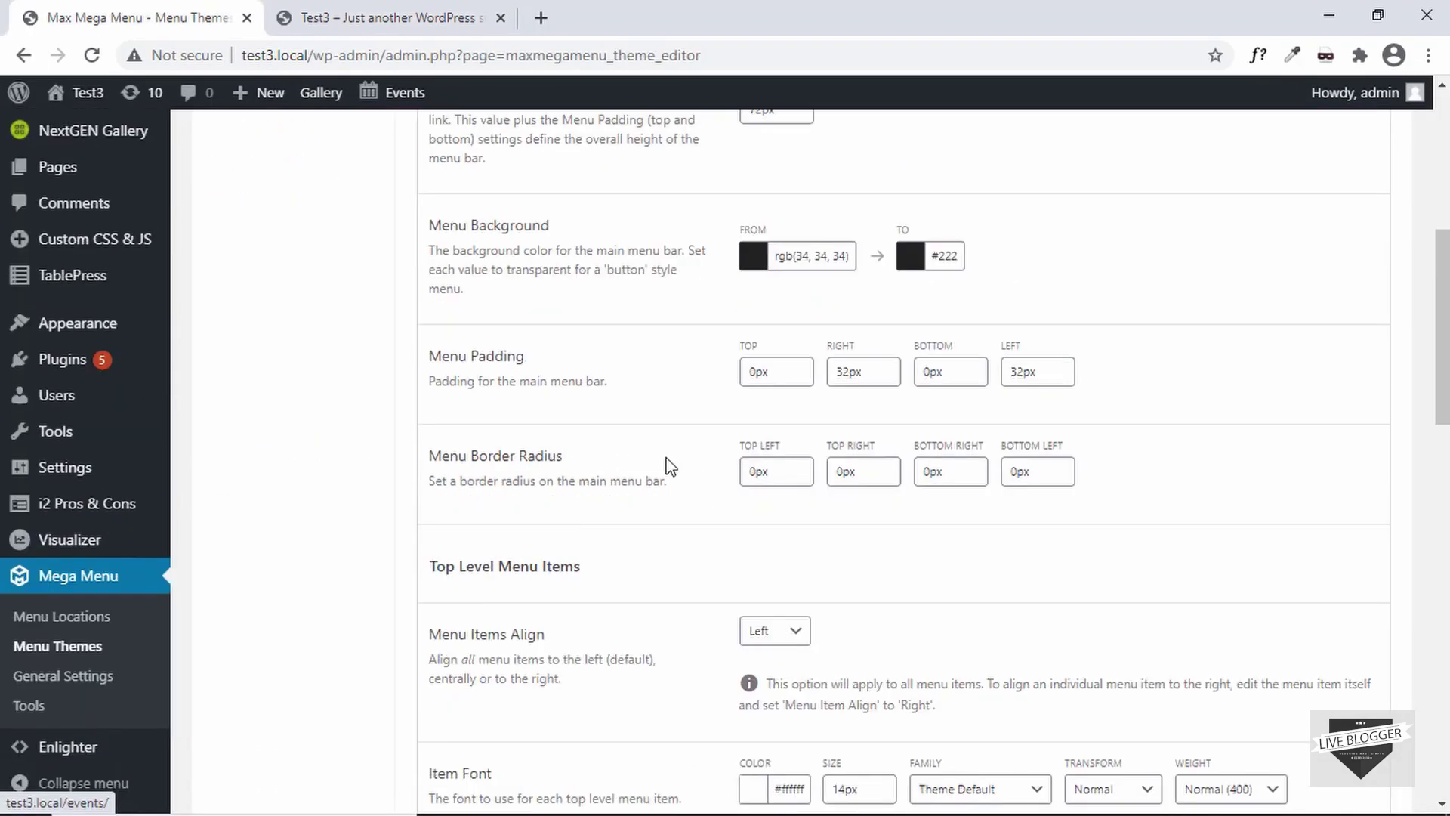
- Review the top level Menu Items Align and Item Font settings, including the Transform, Weight, Decoration and Align options
scroll(568, 427, "down", 1)
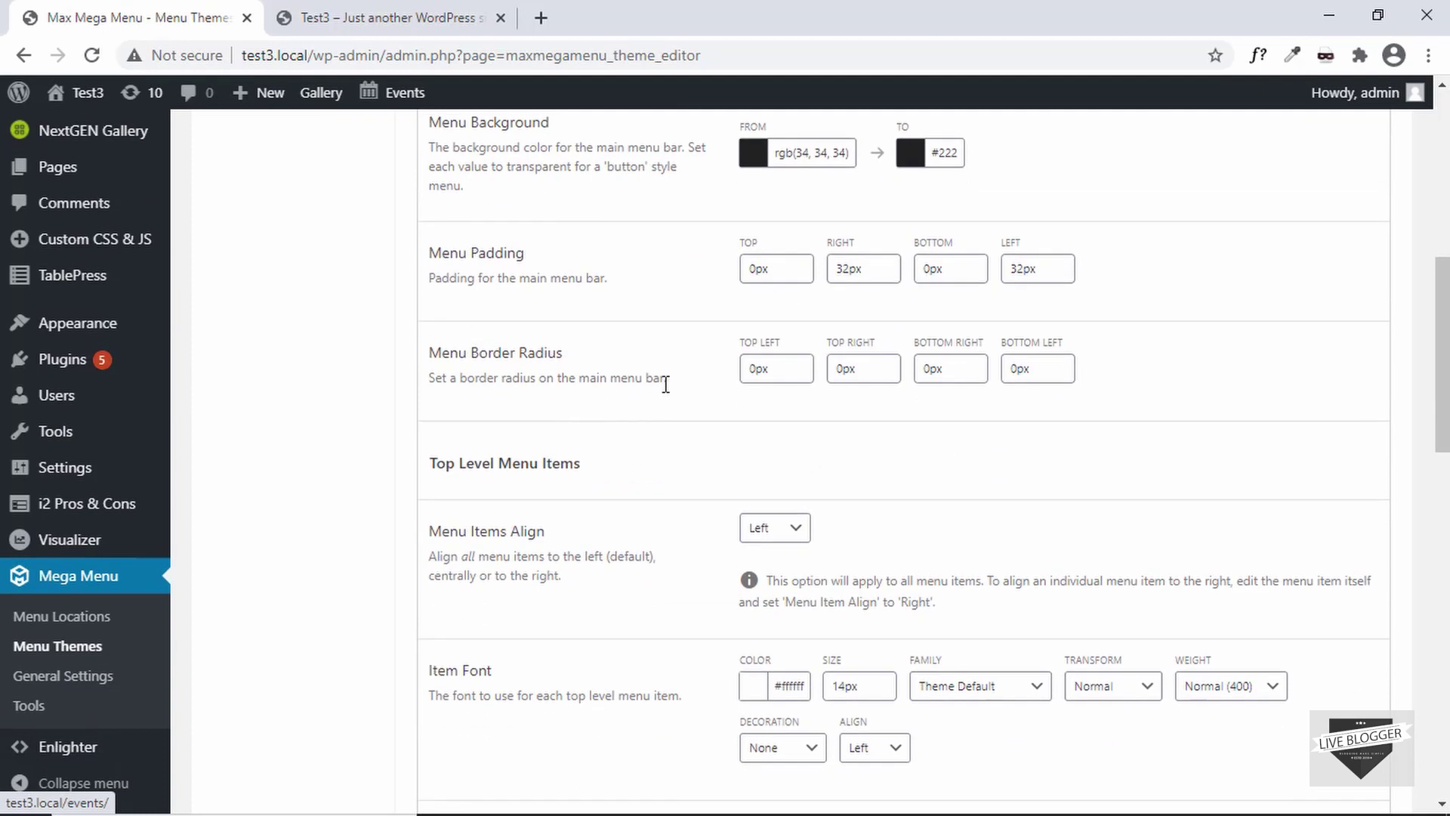
scroll(665, 384, "down", 4)
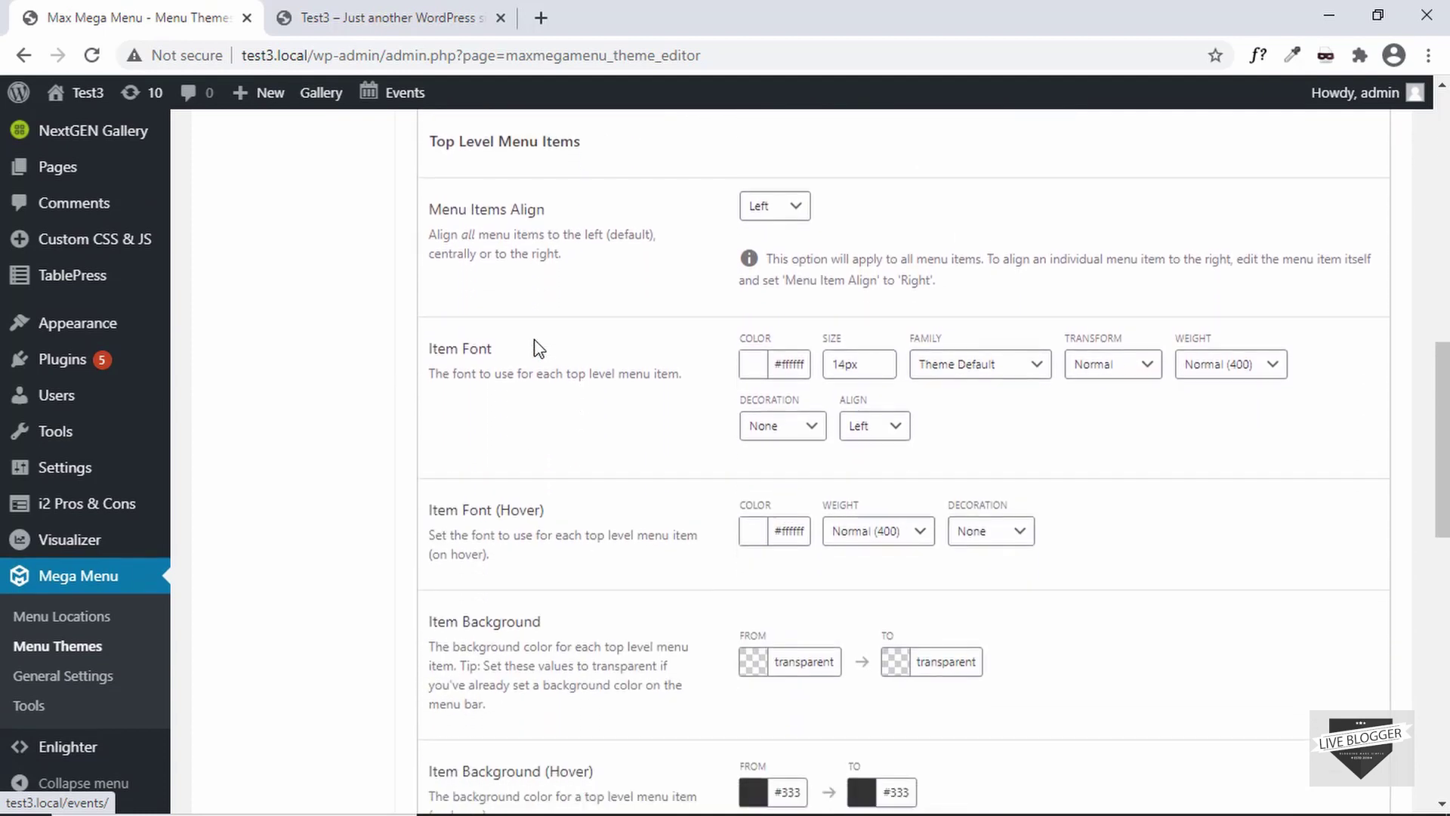
scroll(537, 348, "down", 2)
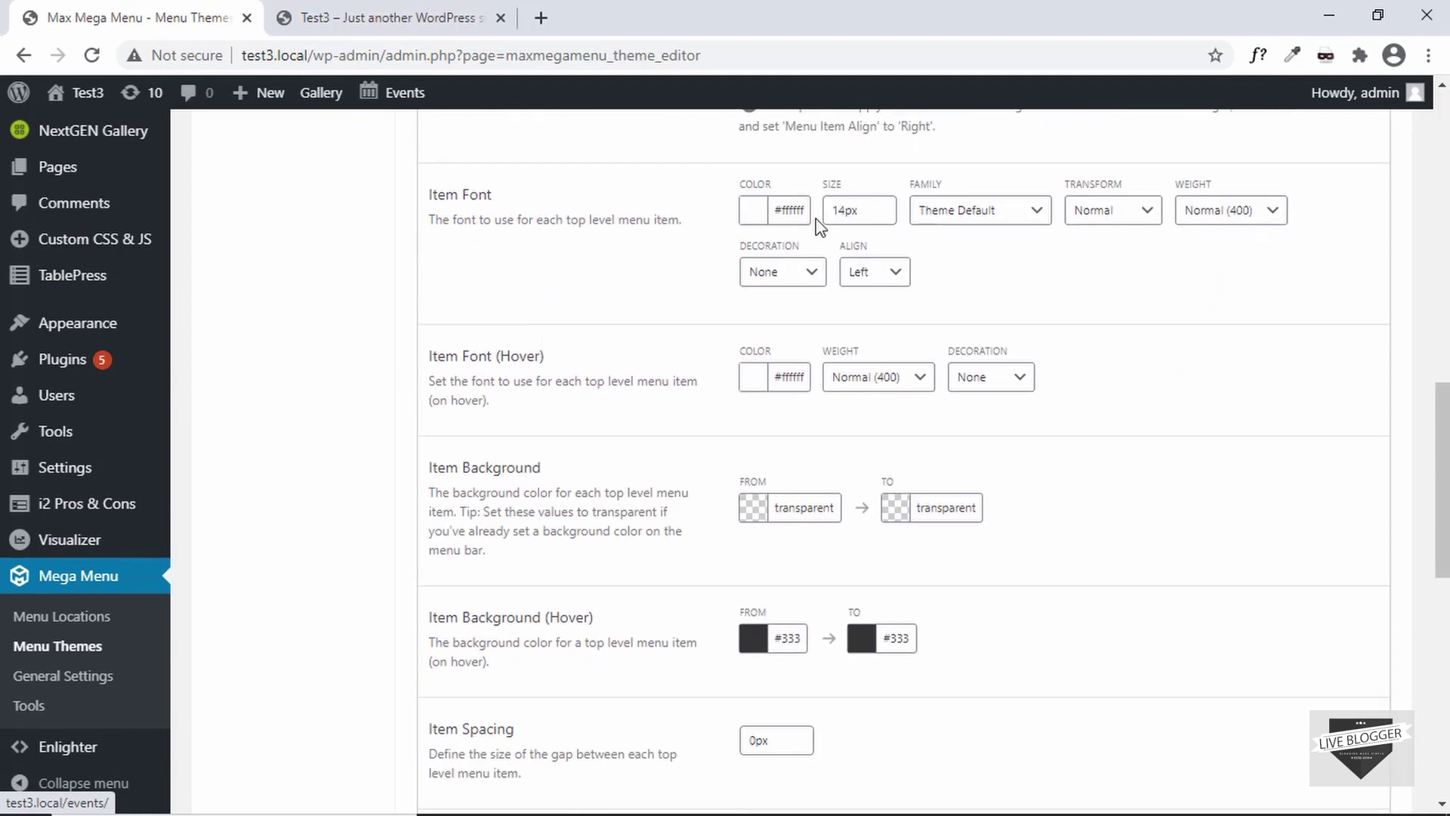
left_click(1107, 212)
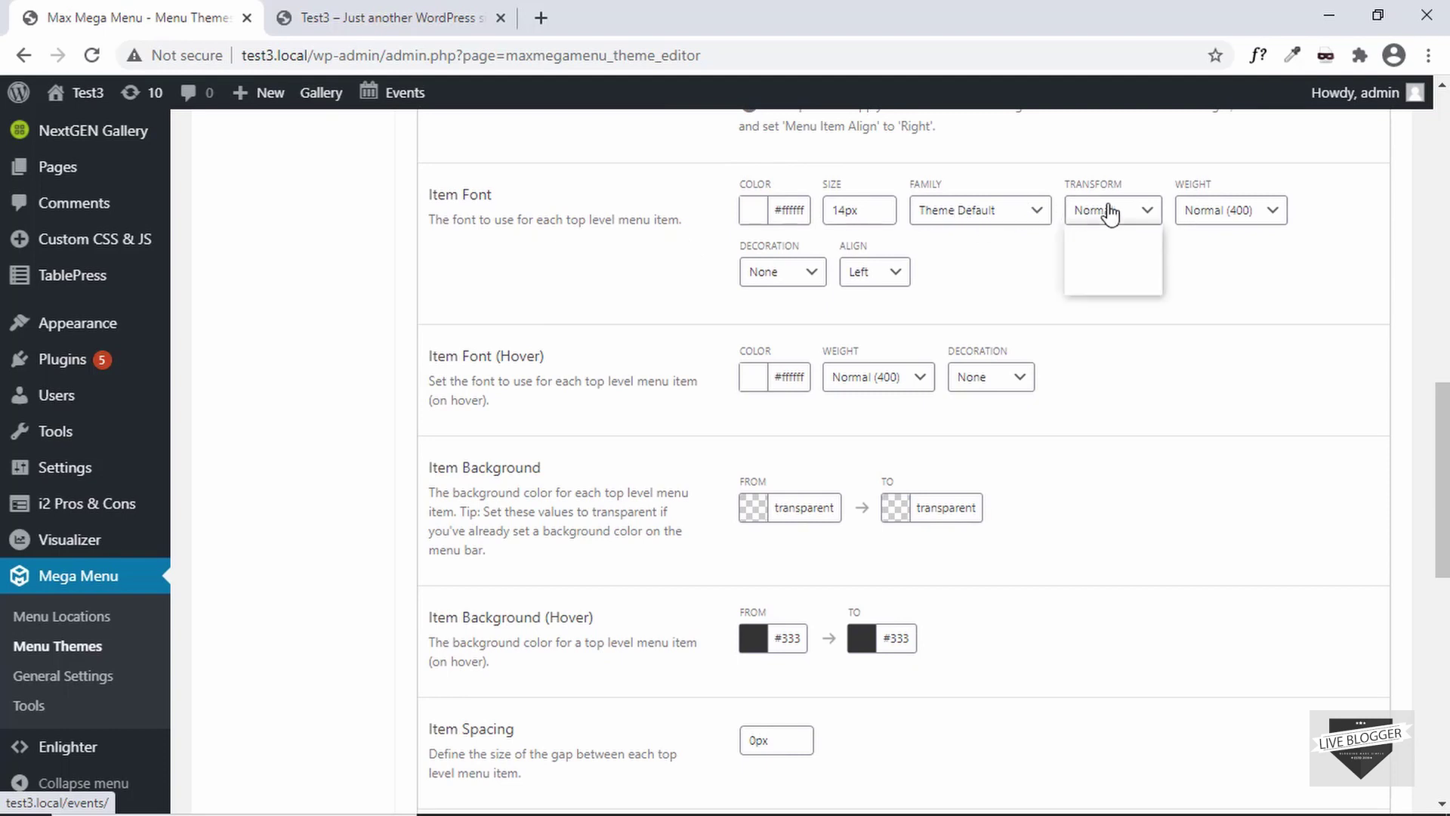
left_click(1150, 214)
left_click(1236, 210)
left_click(1267, 216)
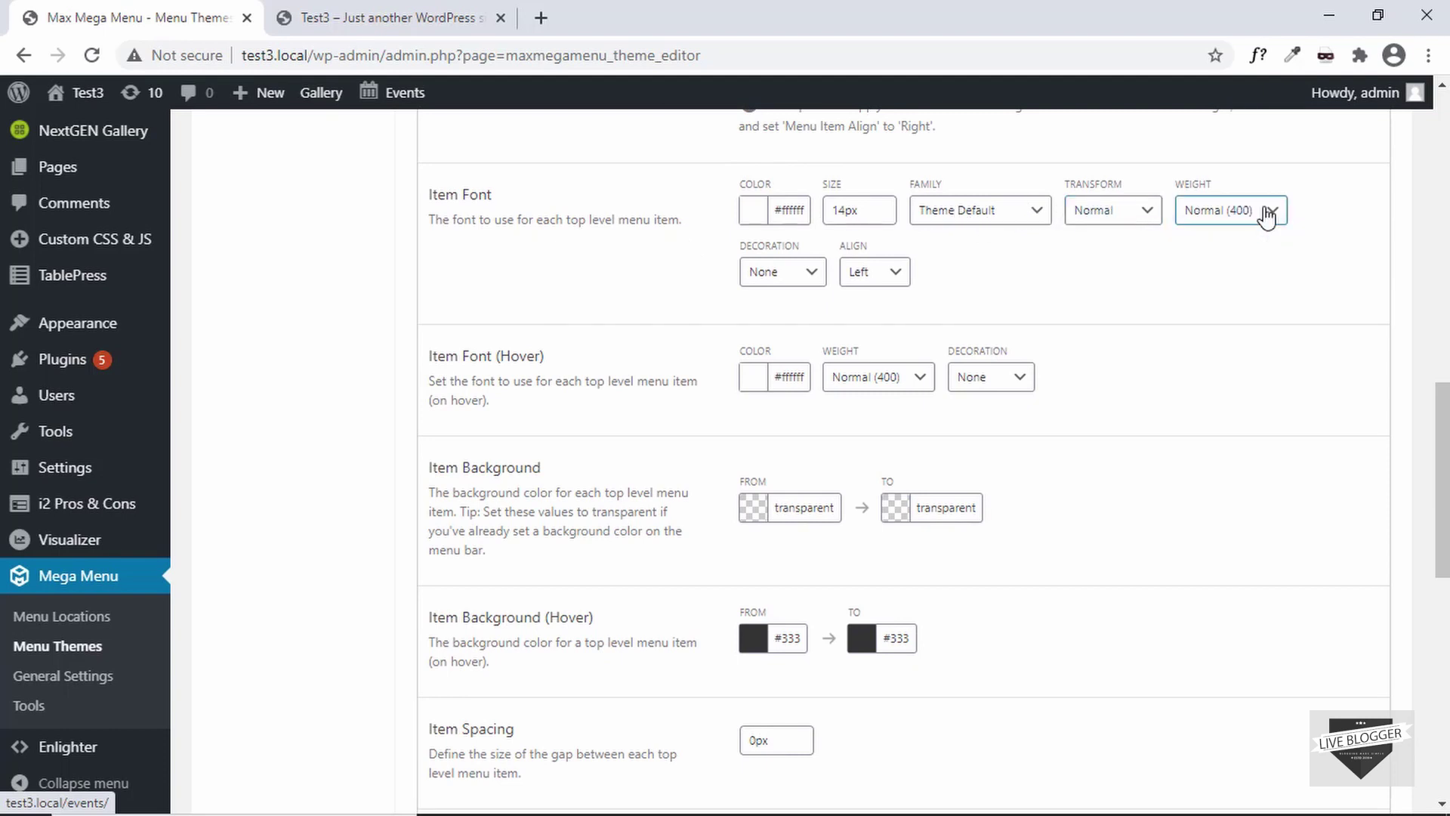
left_click(809, 281)
left_click(764, 285)
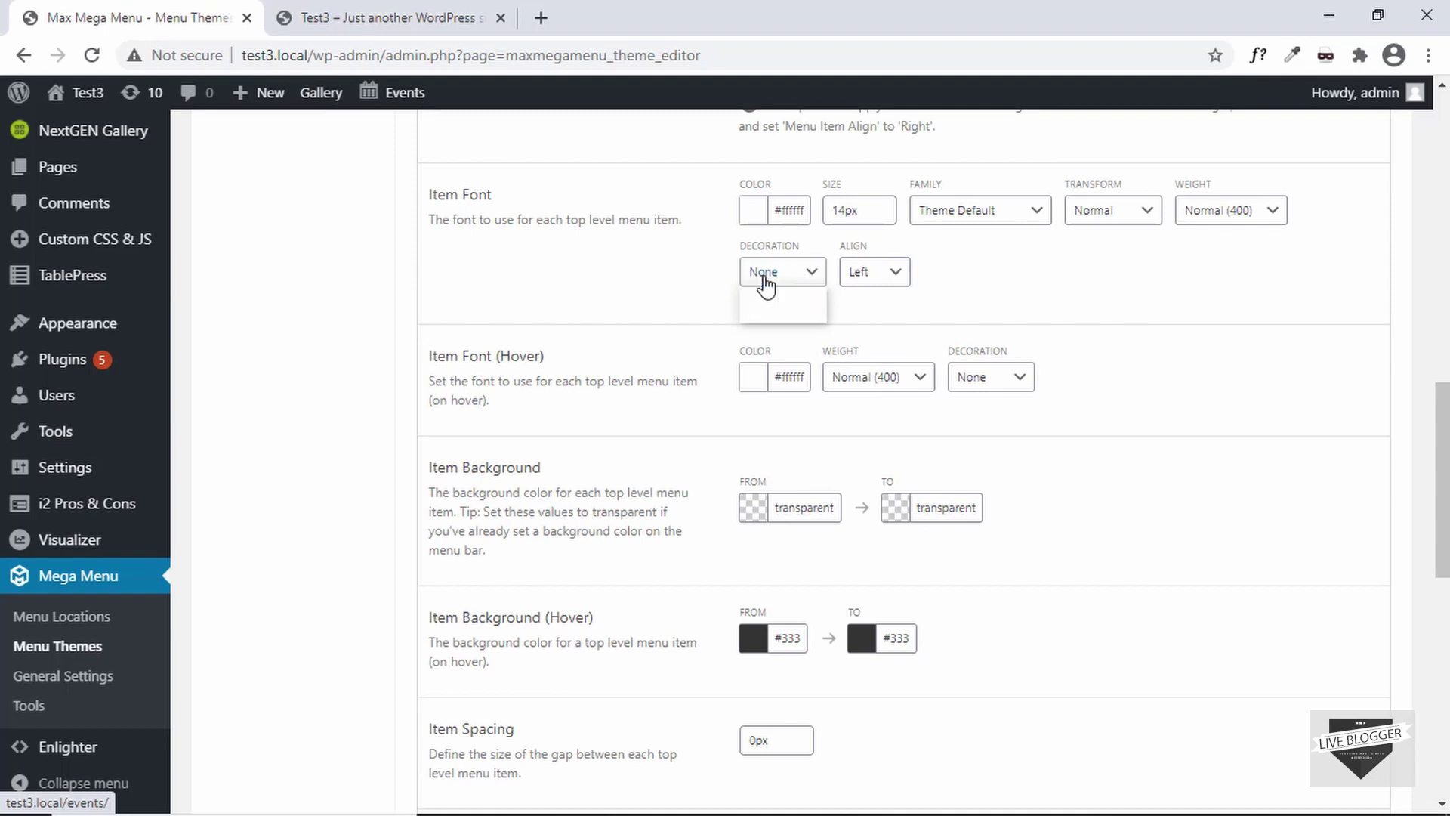
left_click(860, 279)
left_click(858, 277)
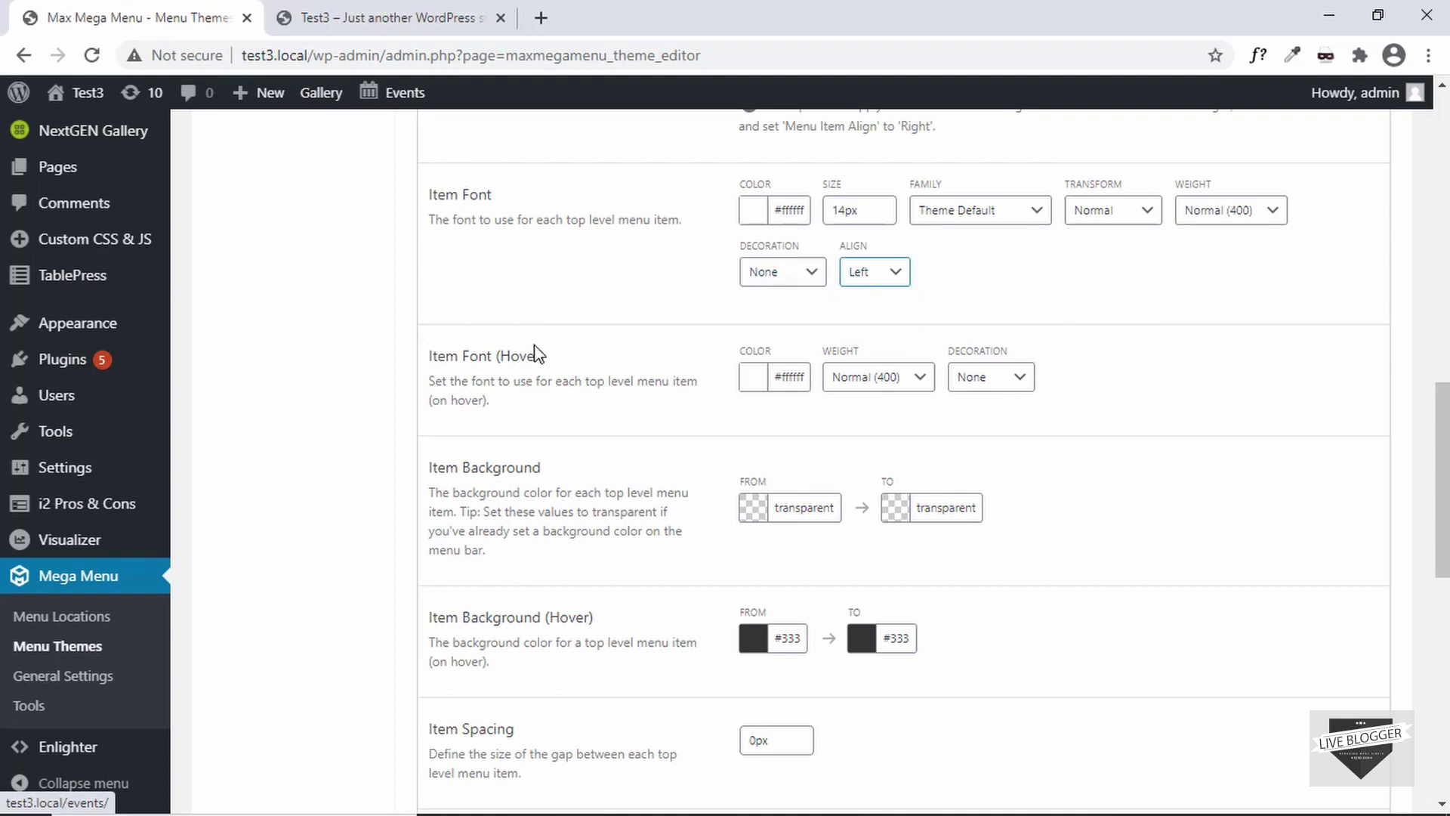
- Review the top level items' hover font, background, spacing, padding, border, divider and current item highlight settings
scroll(537, 353, "down", 2)
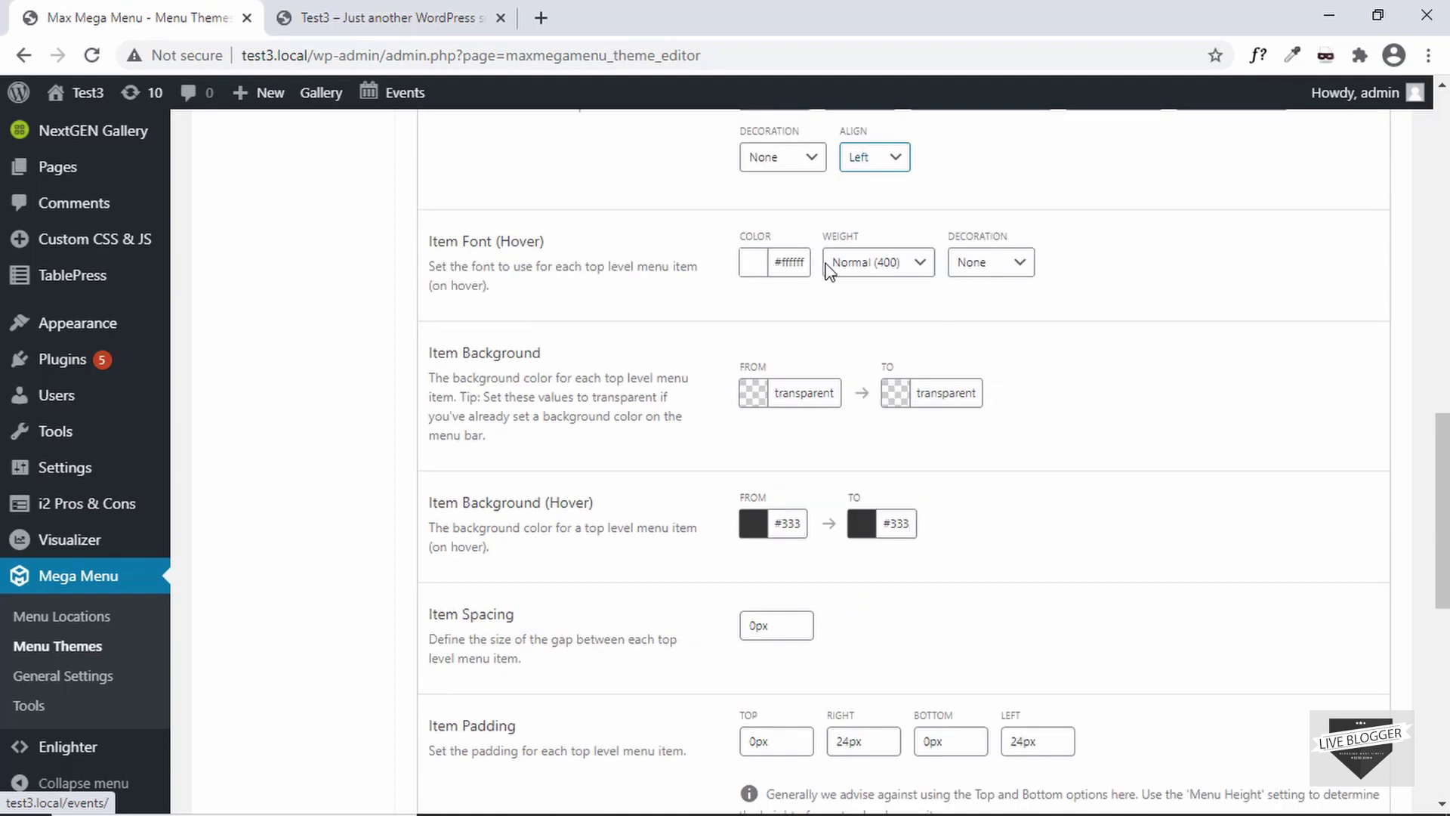
scroll(550, 352, "down", 3)
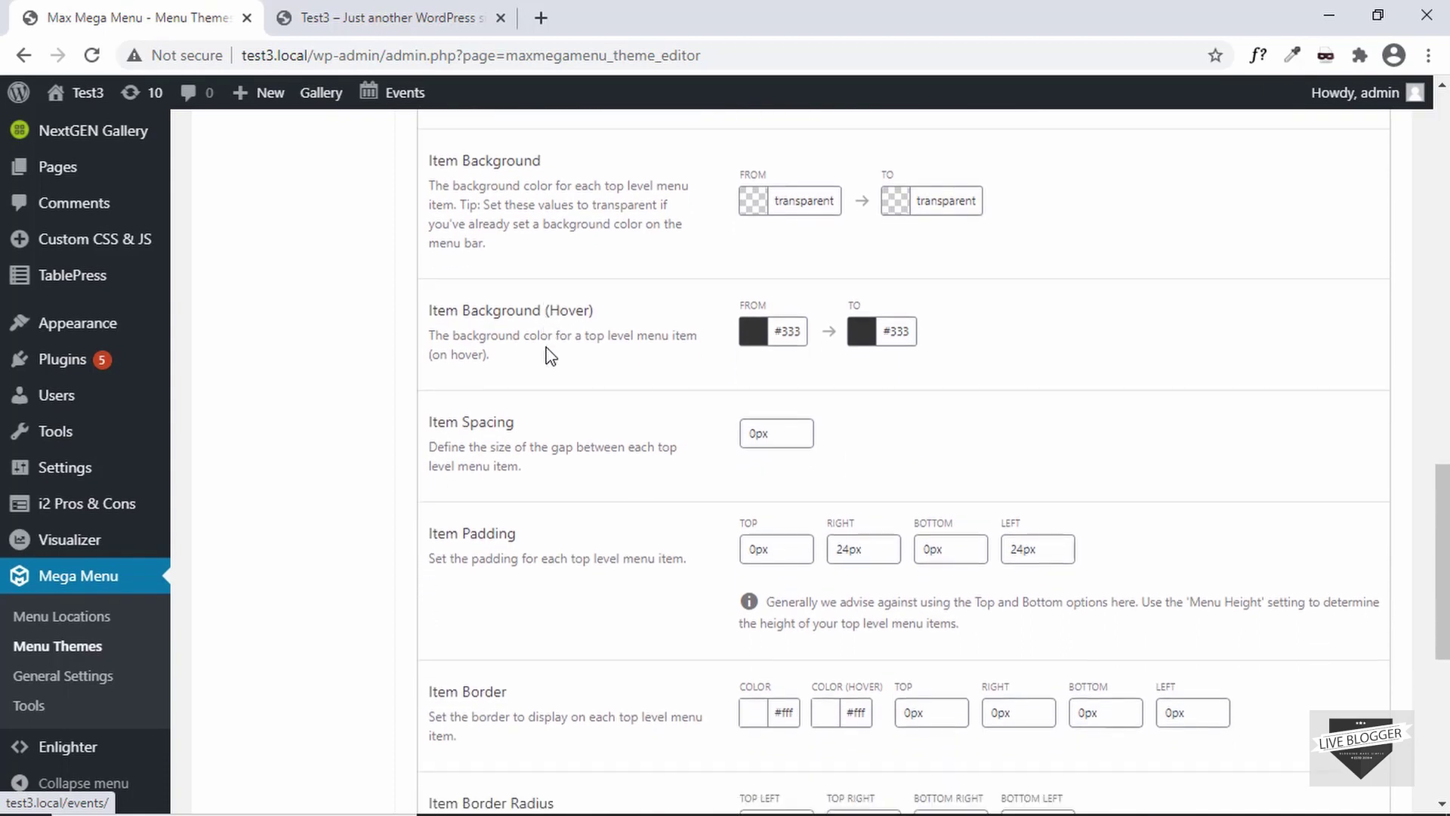
scroll(550, 355, "down", 4)
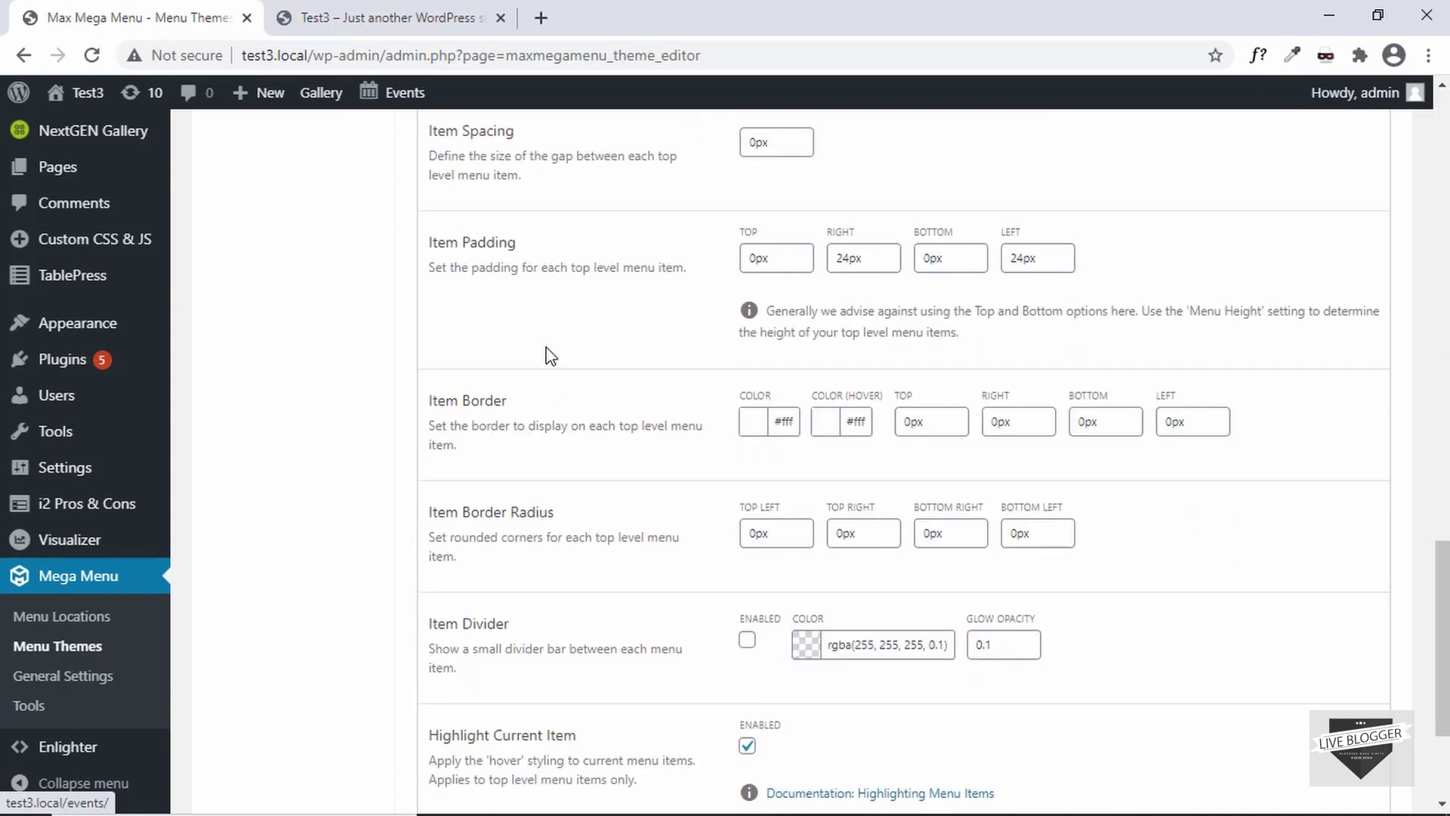
scroll(551, 354, "down", 2)
scroll(550, 468, "up", 15)
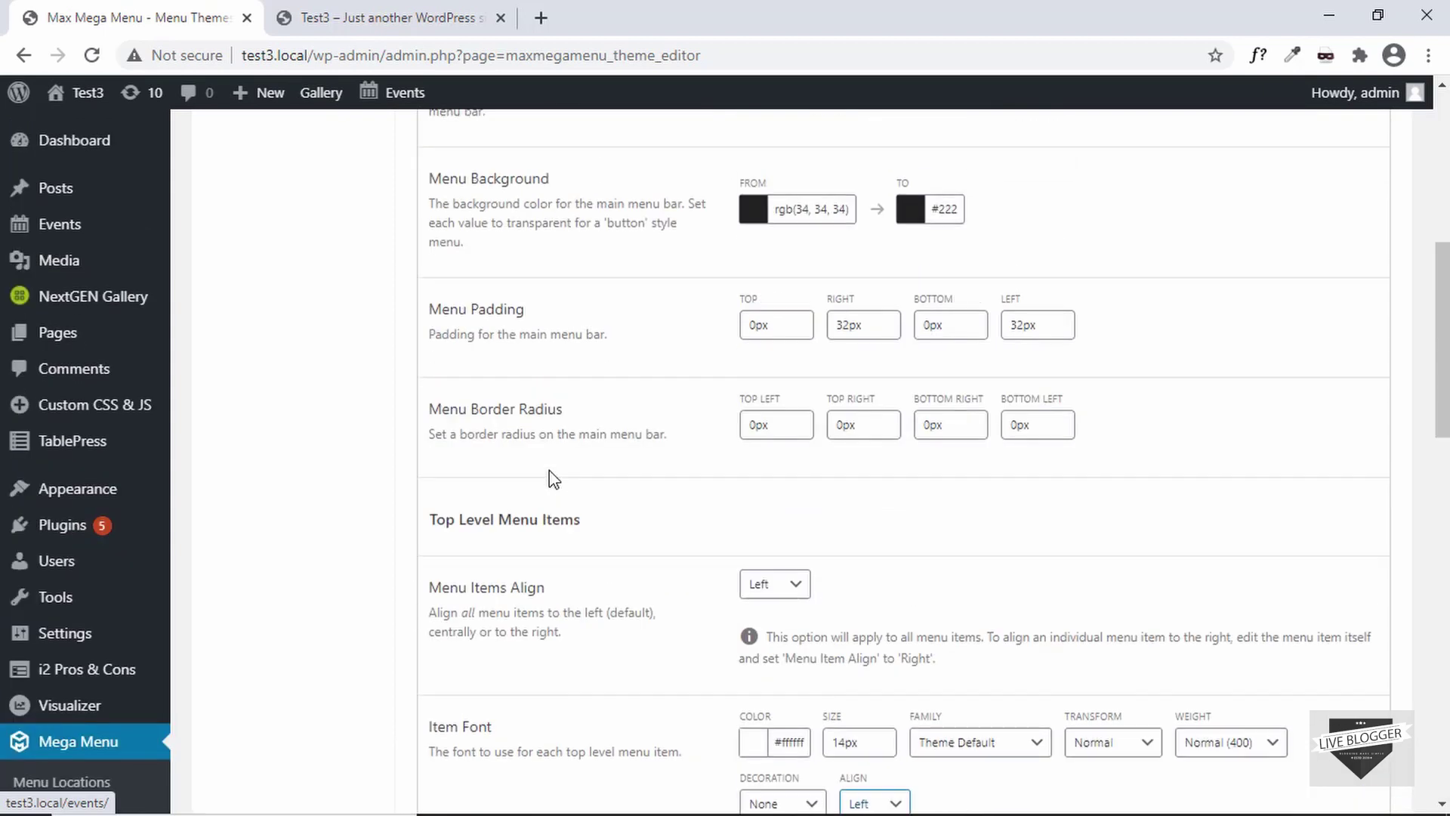
scroll(553, 480, "up", 7)
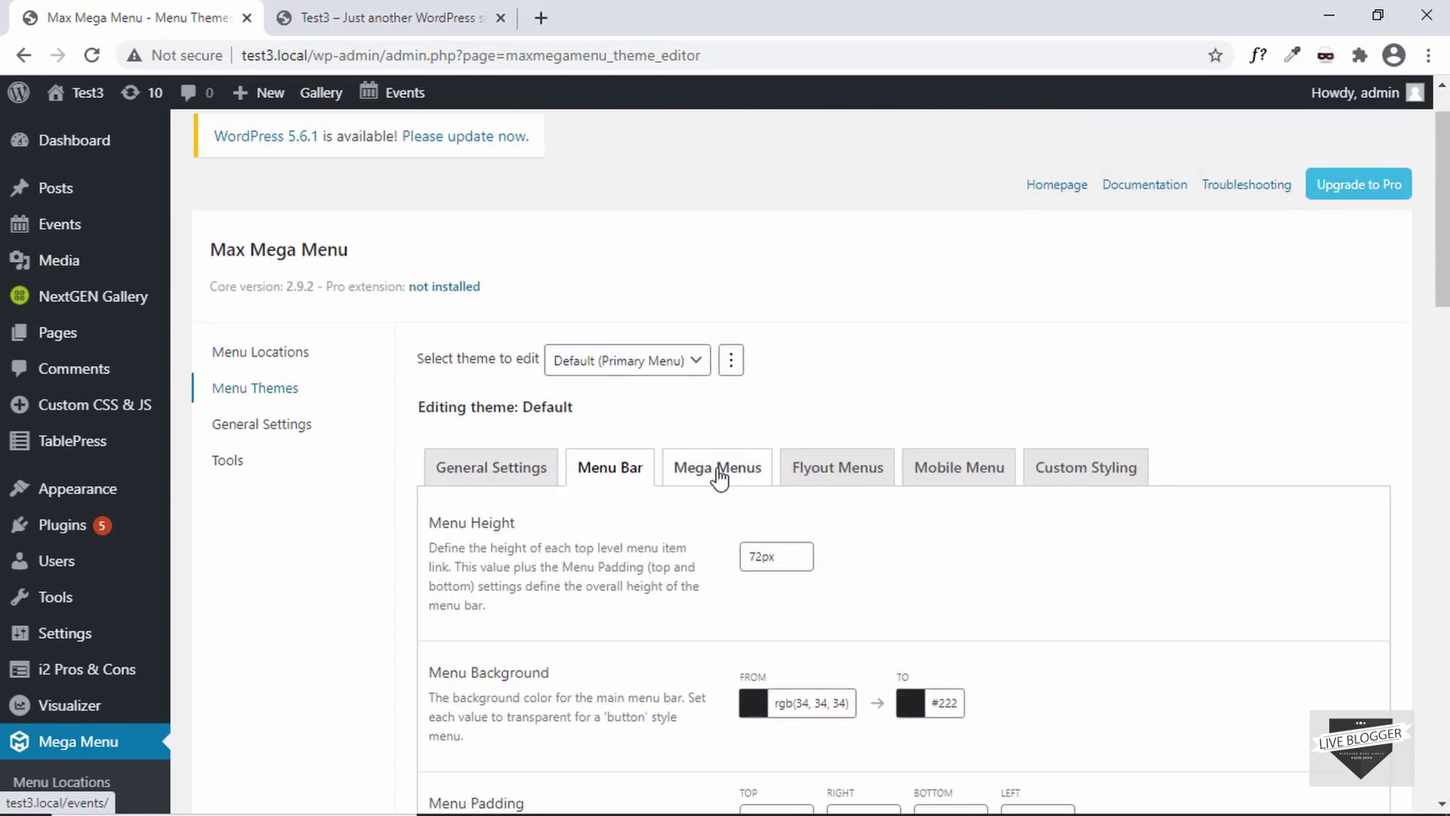
- Open the theme's Mega Menus settings, and reload the site to view the About Us sub menu
left_click(718, 477)
scroll(845, 403, "down", 3)
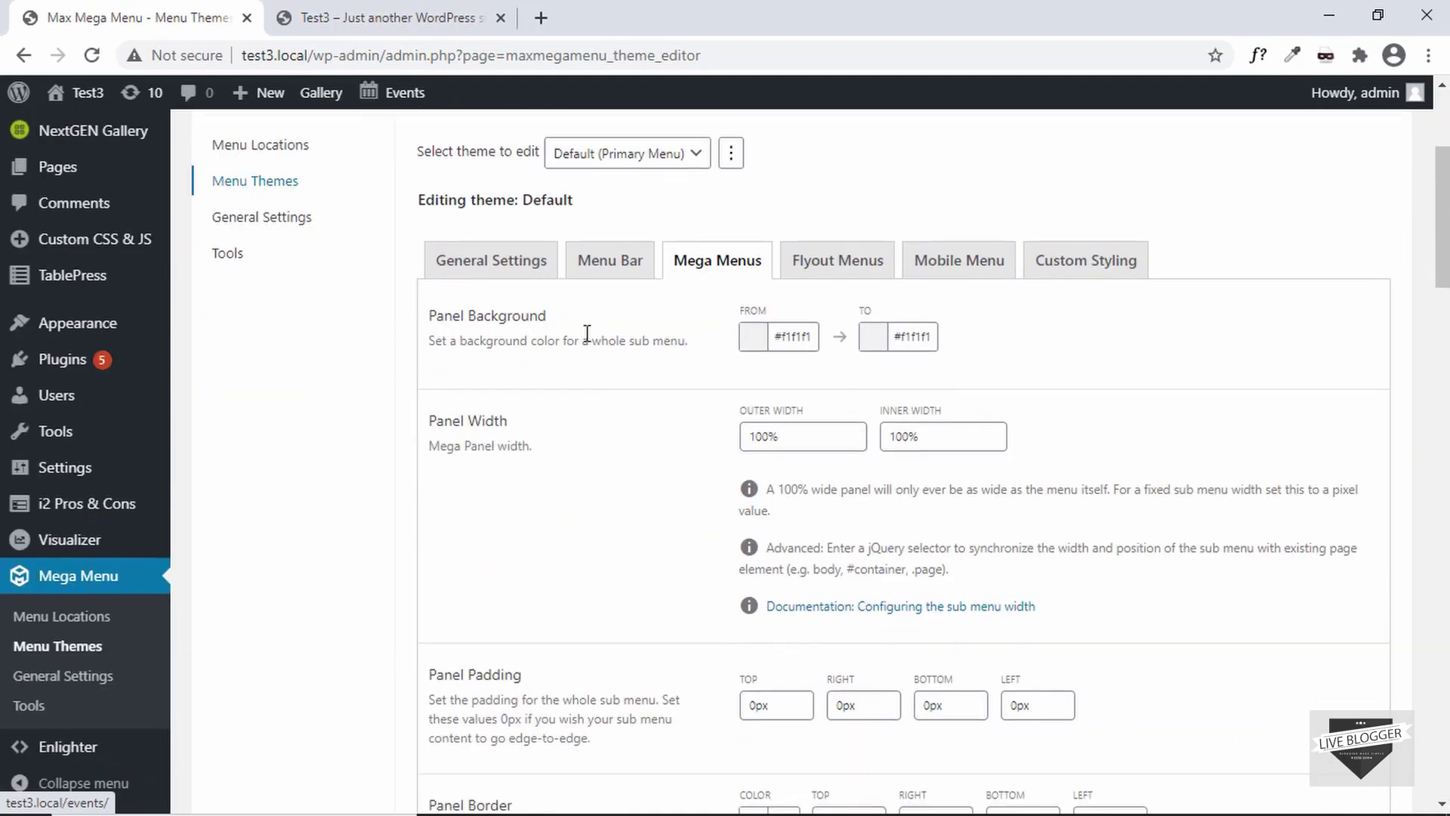
left_click(385, 17)
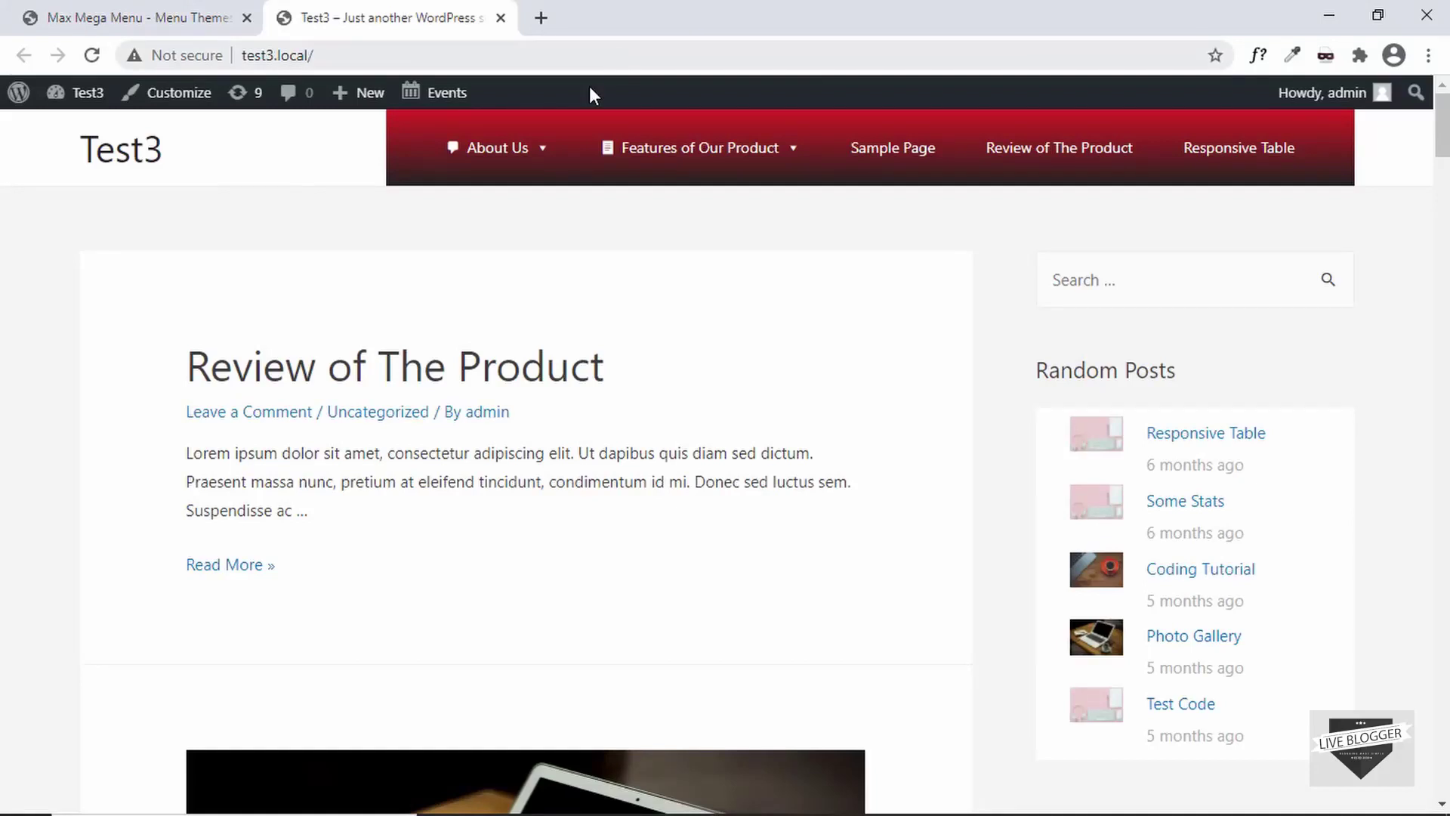
mouse_move(512, 155)
left_click(304, 55)
key("Return")
mouse_move(460, 168)
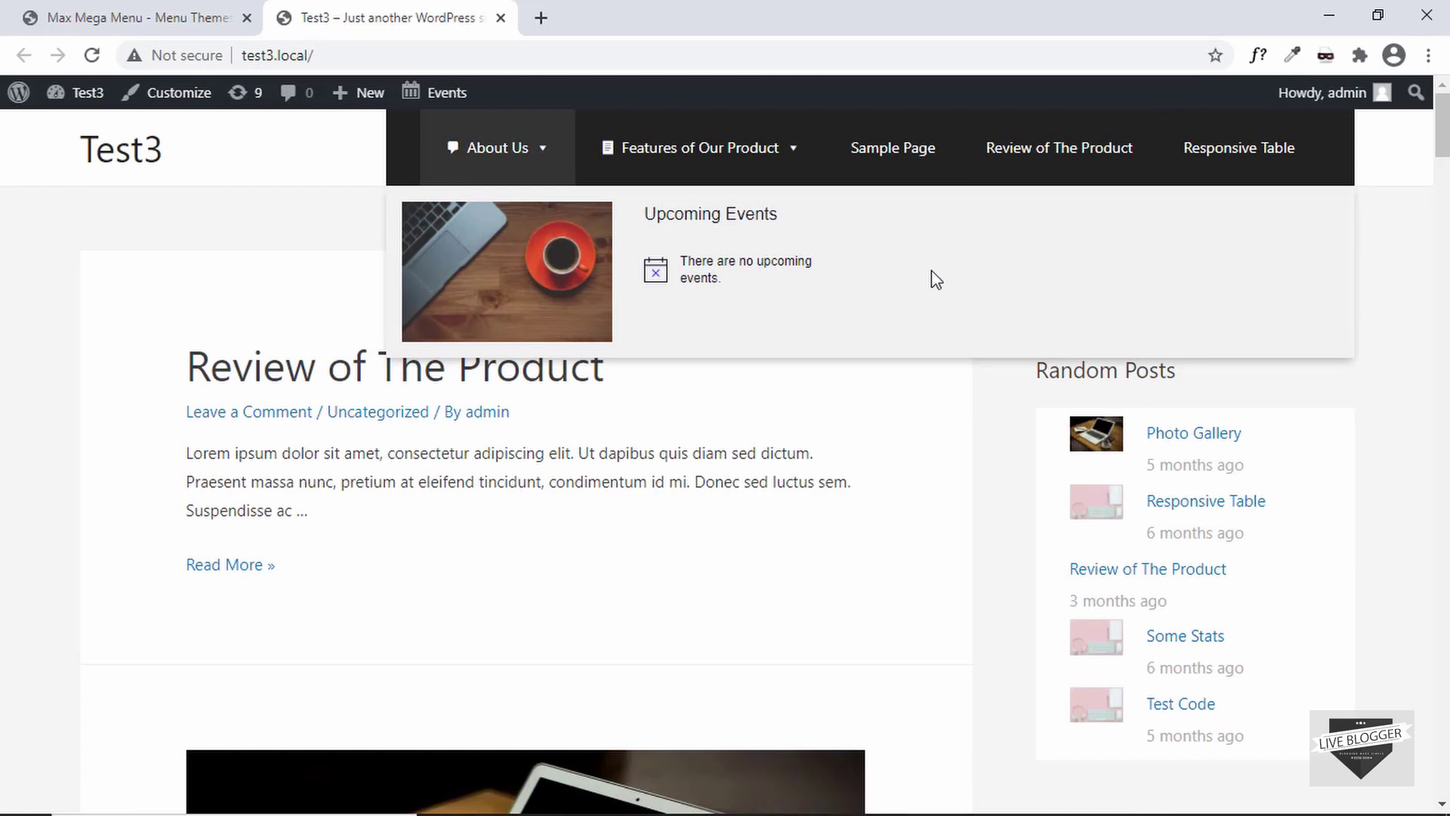
- Set both Panel Background colors of the mega menus, From and To, to white, rgb(255, 255, 255)
key("ctrl+Page_Up")
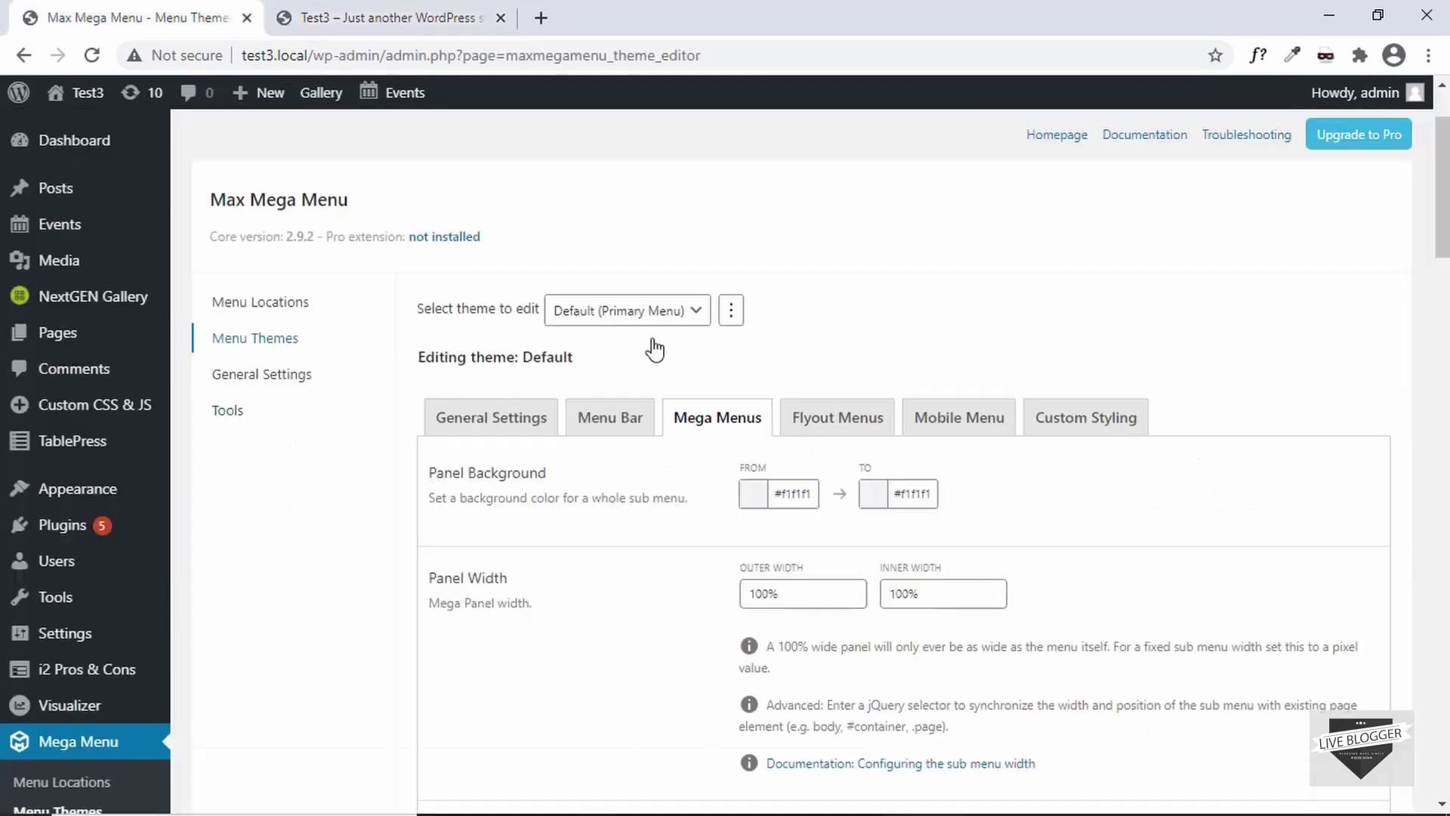
scroll(738, 463, "down", 2)
left_click(753, 373)
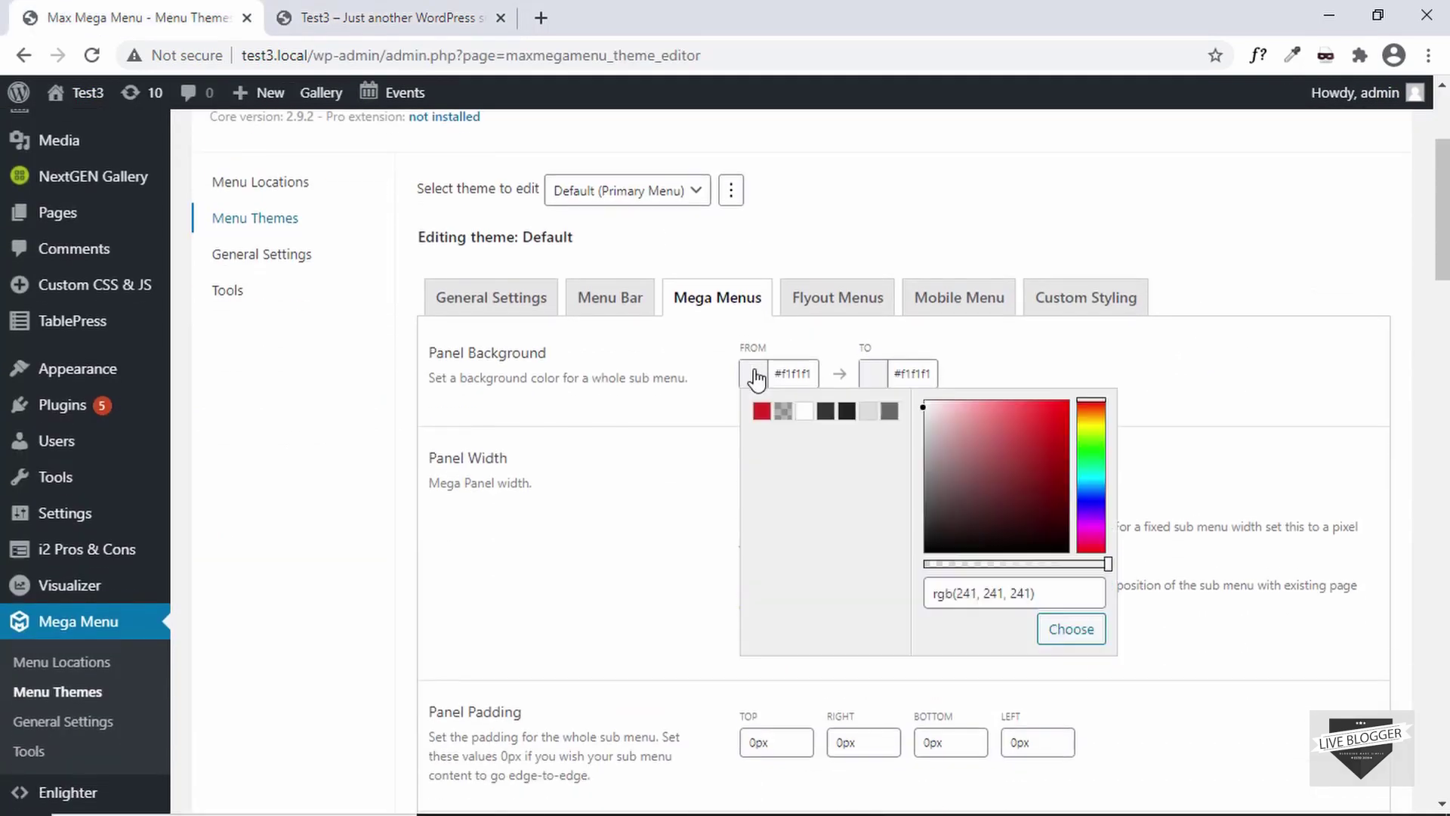
left_click(806, 412)
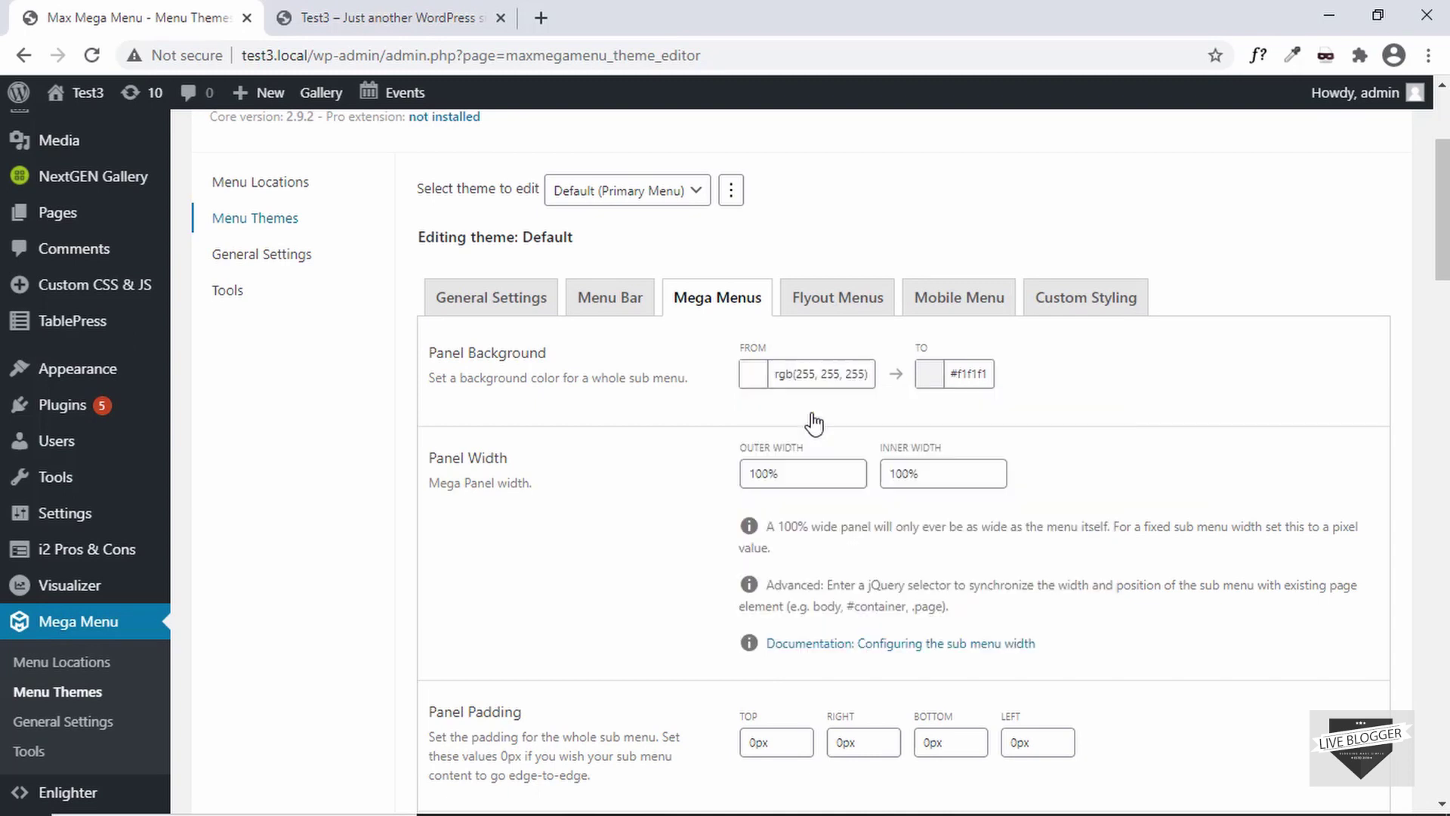
left_click(897, 375)
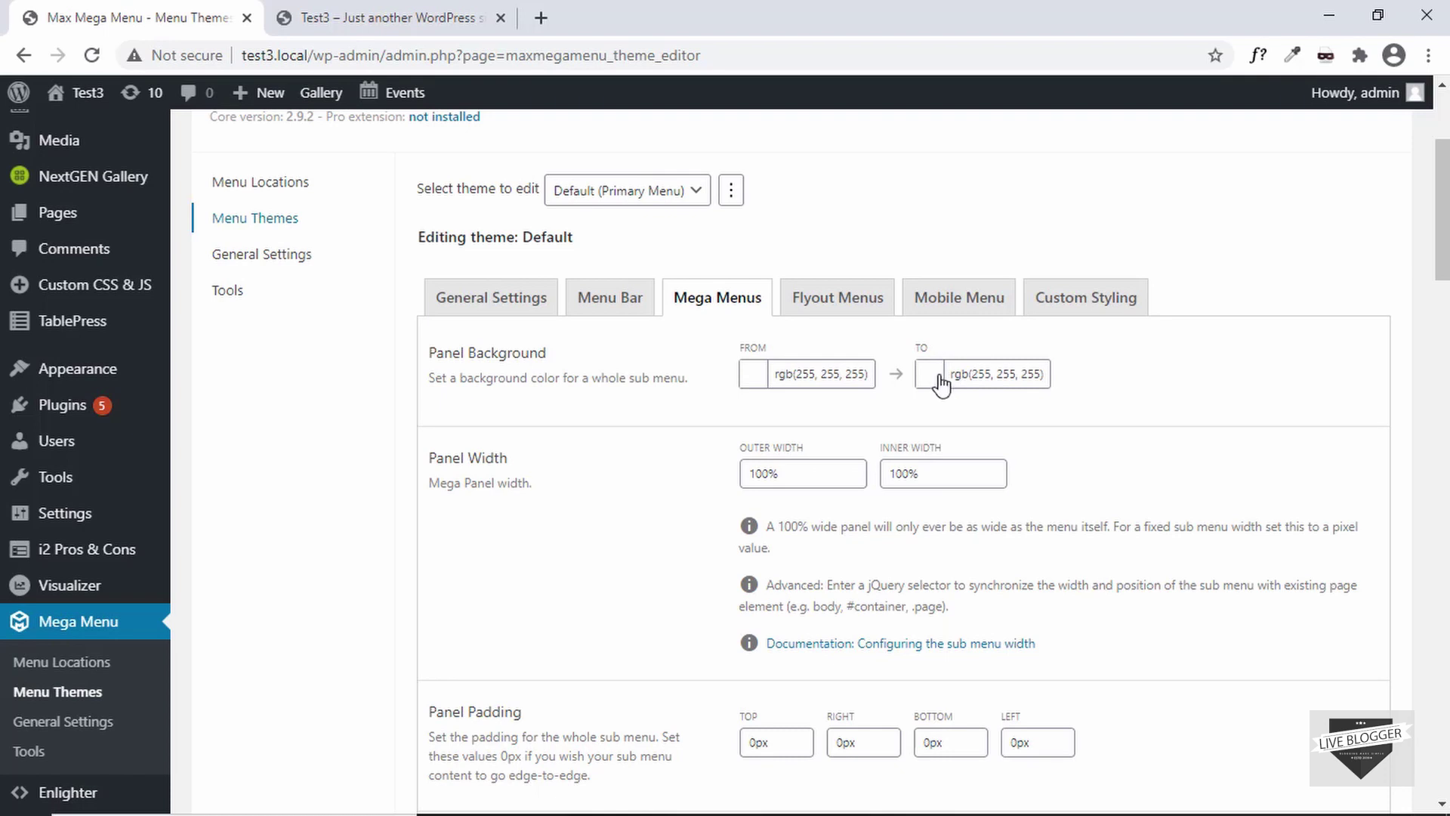
- Review the mega menu's panel width, padding, border, border radius and column padding settings, down to the Widgets section
scroll(631, 437, "down", 5)
scroll(631, 427, "up", 6)
scroll(755, 411, "down", 2)
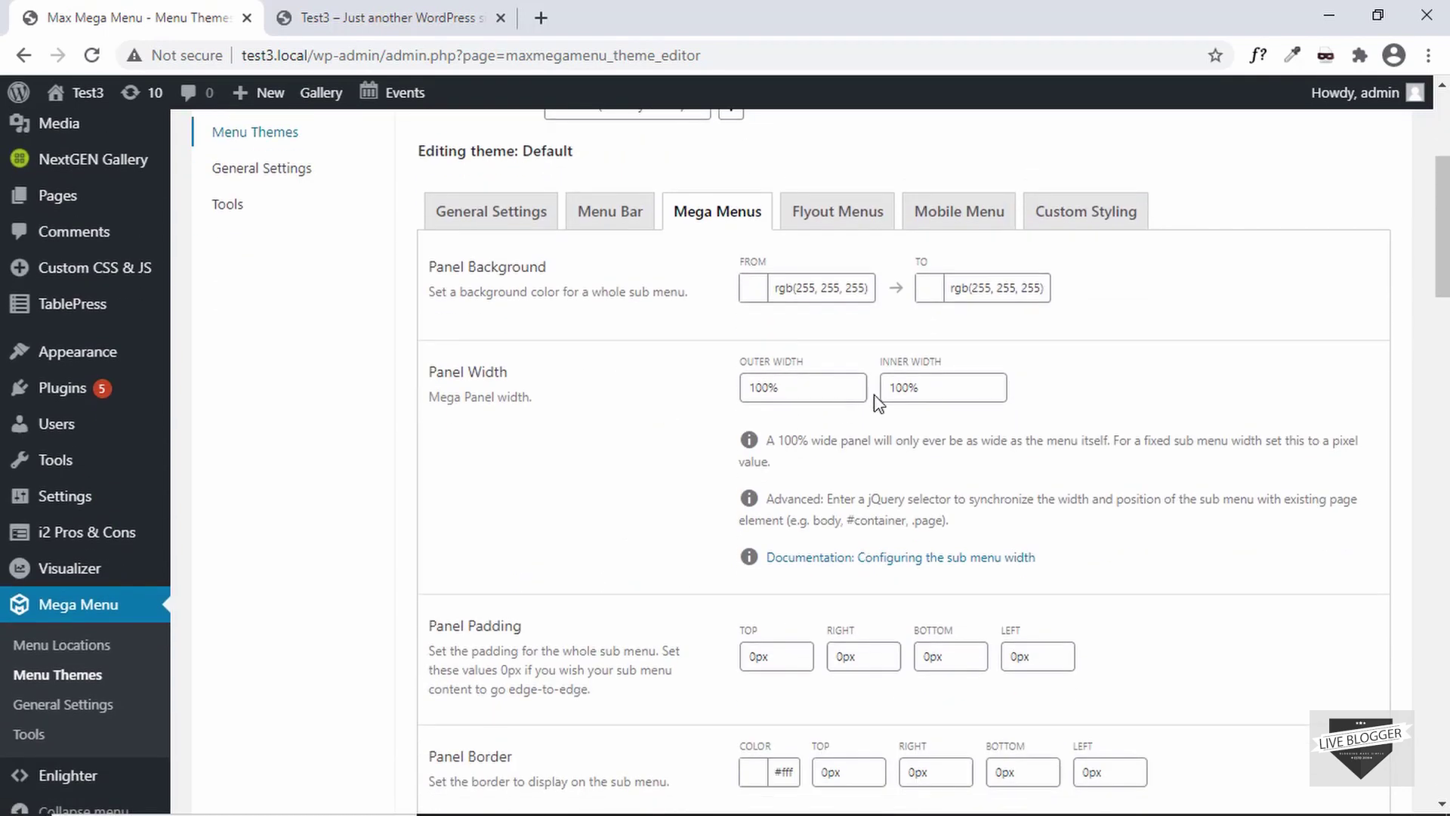
scroll(520, 414, "down", 2)
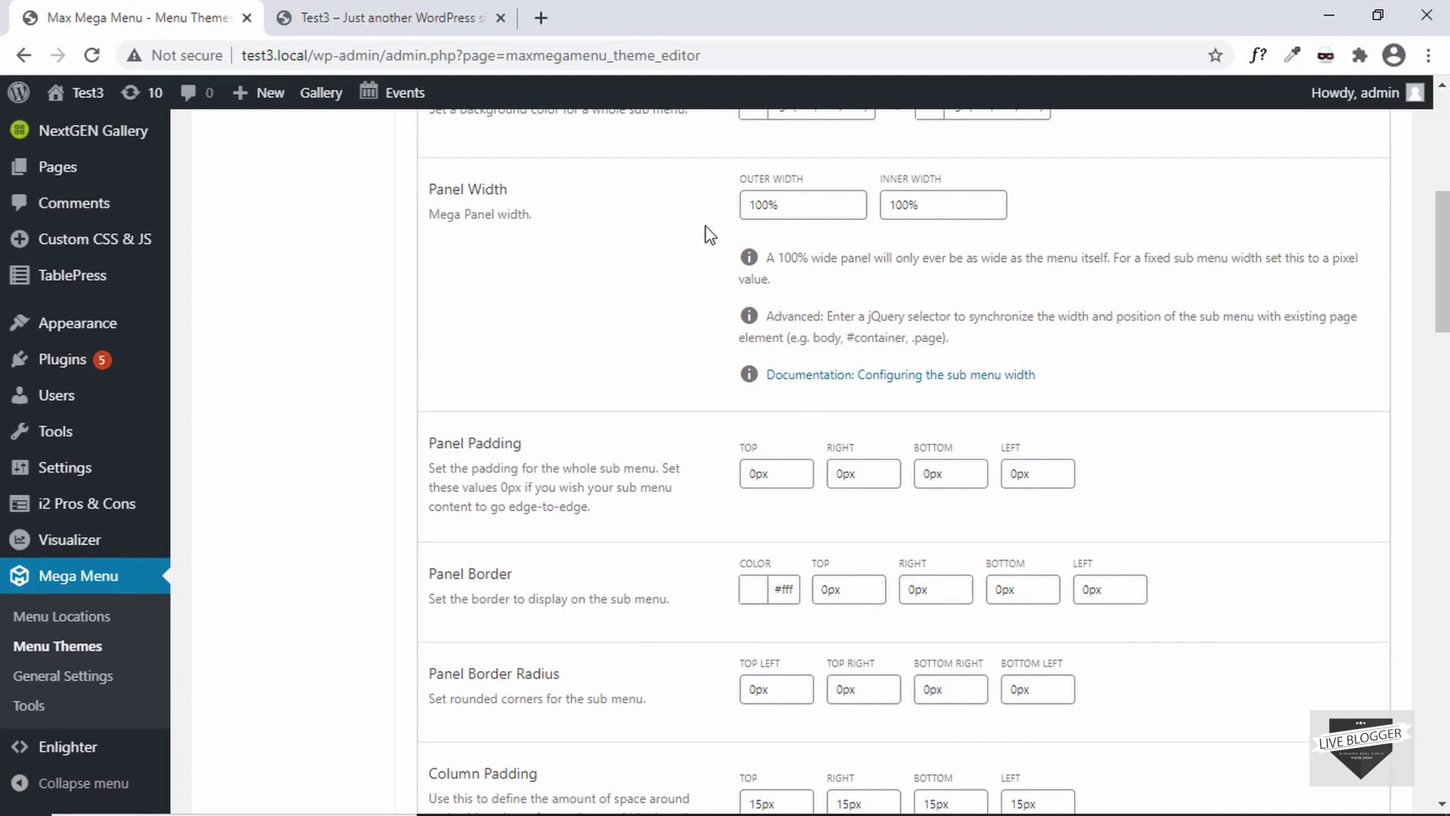
scroll(652, 259, "down", 3)
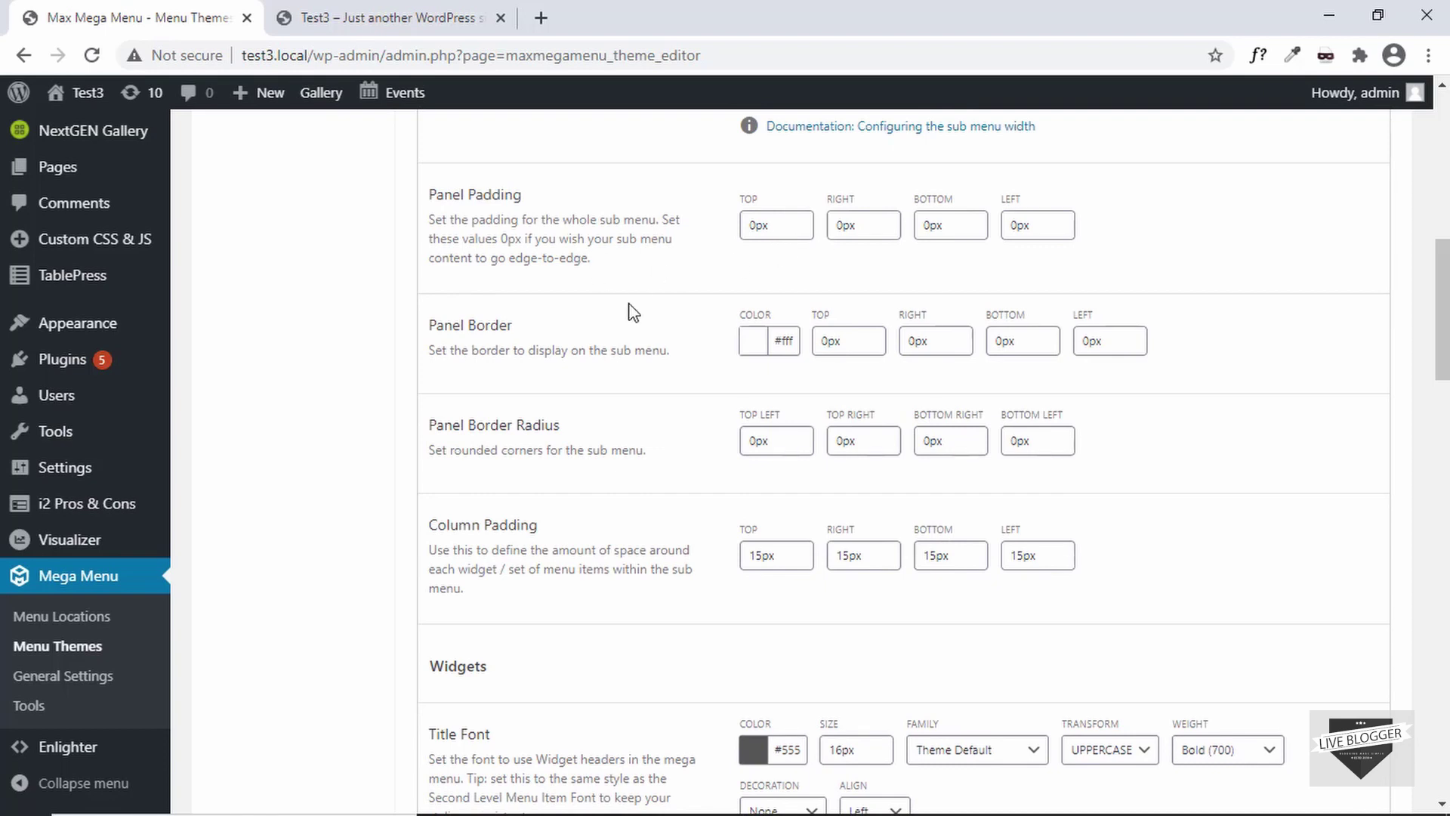
scroll(633, 312, "down", 3)
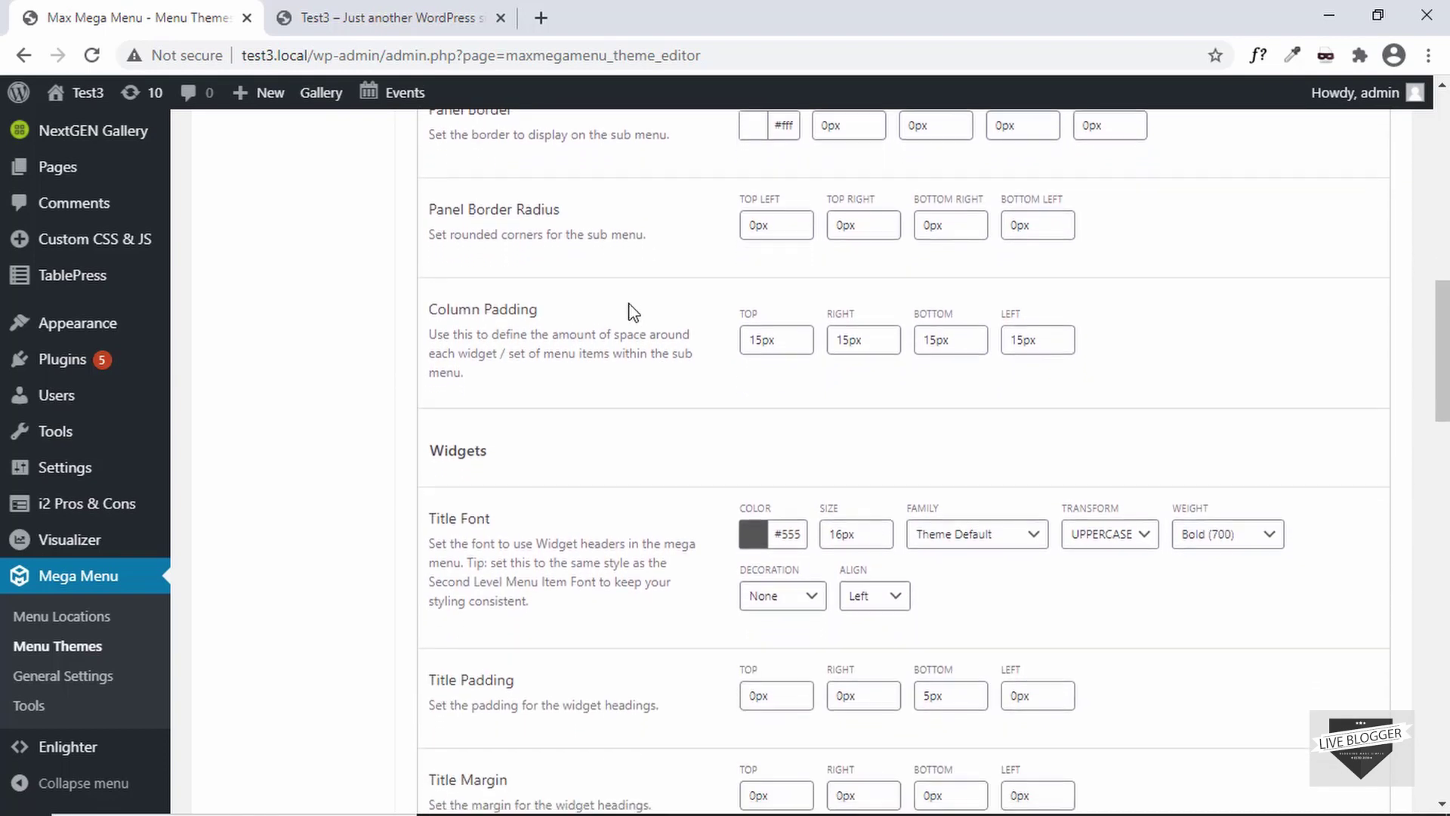
scroll(633, 312, "down", 1)
scroll(633, 312, "down", 1)
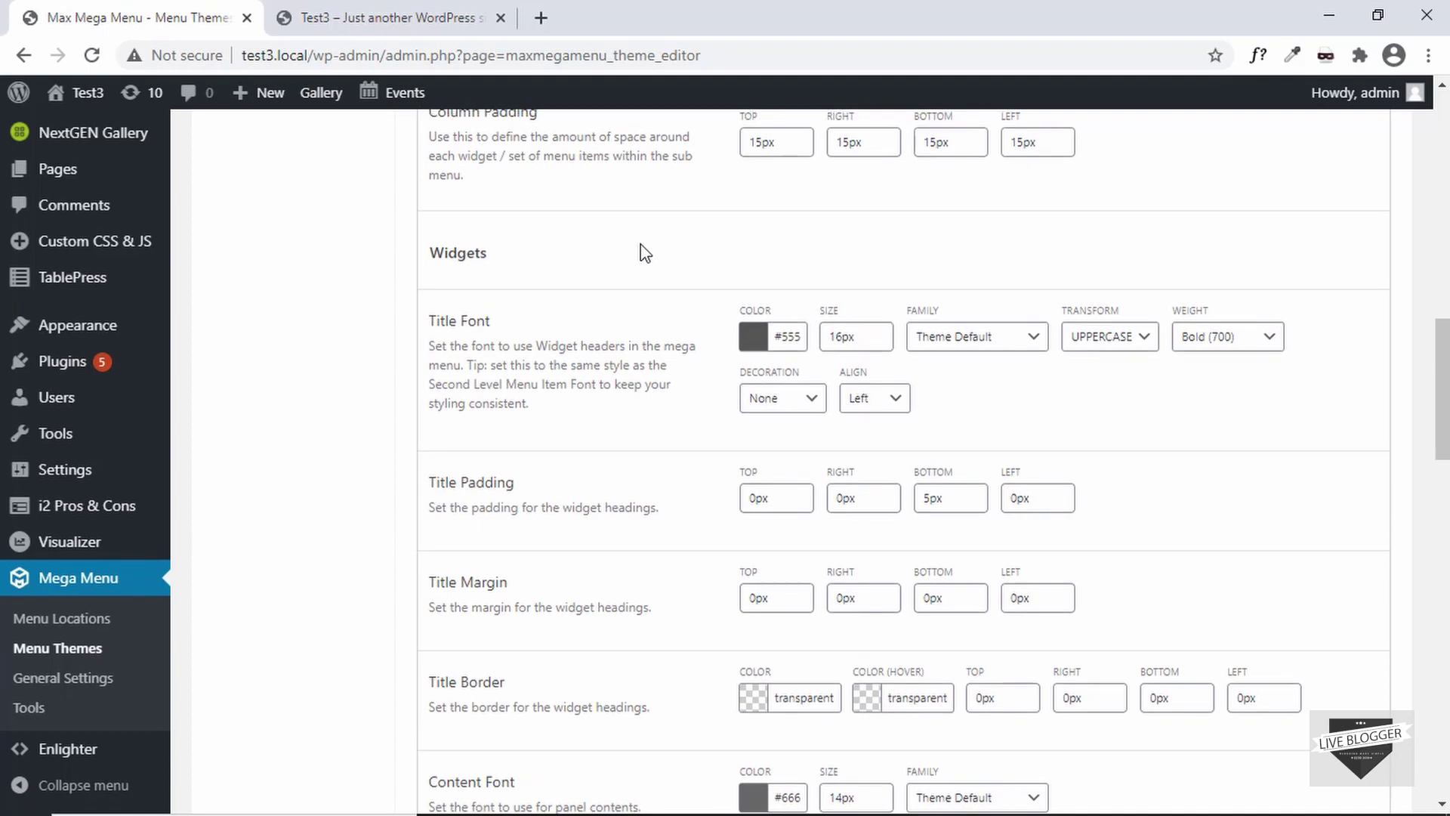
scroll(641, 249, "up", 1)
- View the About Us sub menu's widgets on the site, and review the theme's Widgets and Second Level Menu Items settings
left_click(441, 6)
mouse_move(496, 147)
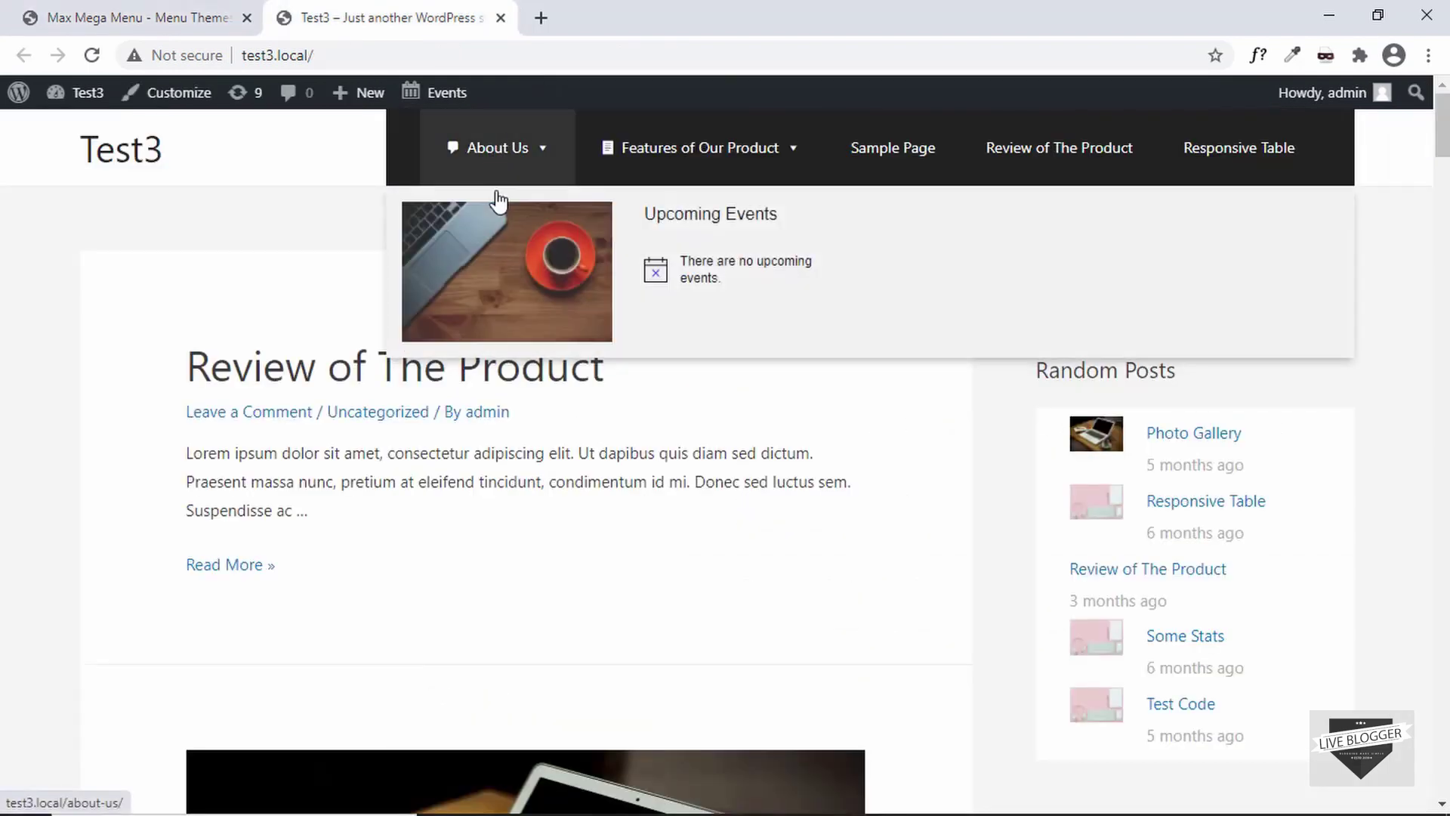
key("ctrl+shift+Tab")
scroll(599, 411, "down", 1)
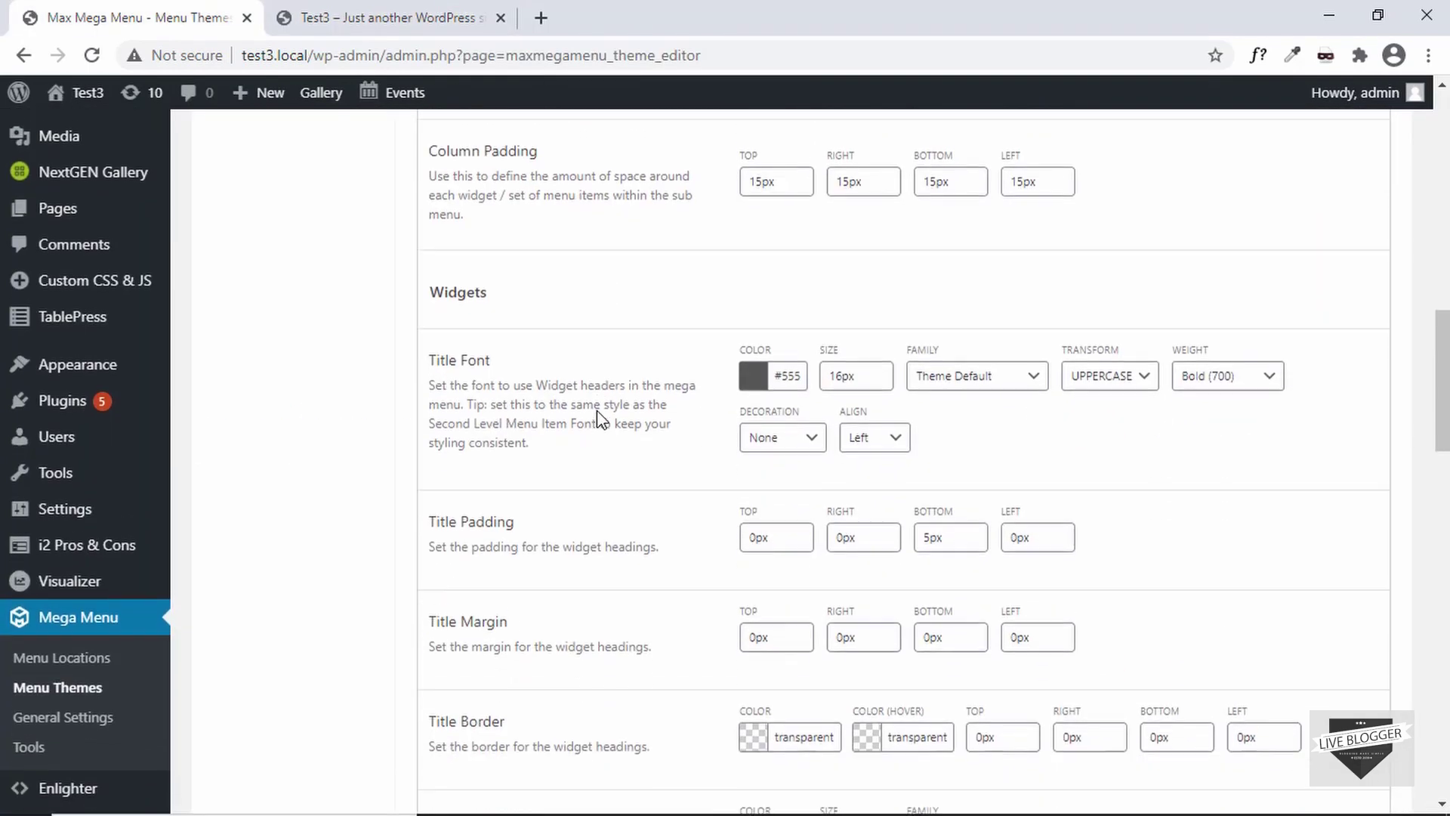
scroll(599, 411, "down", 7)
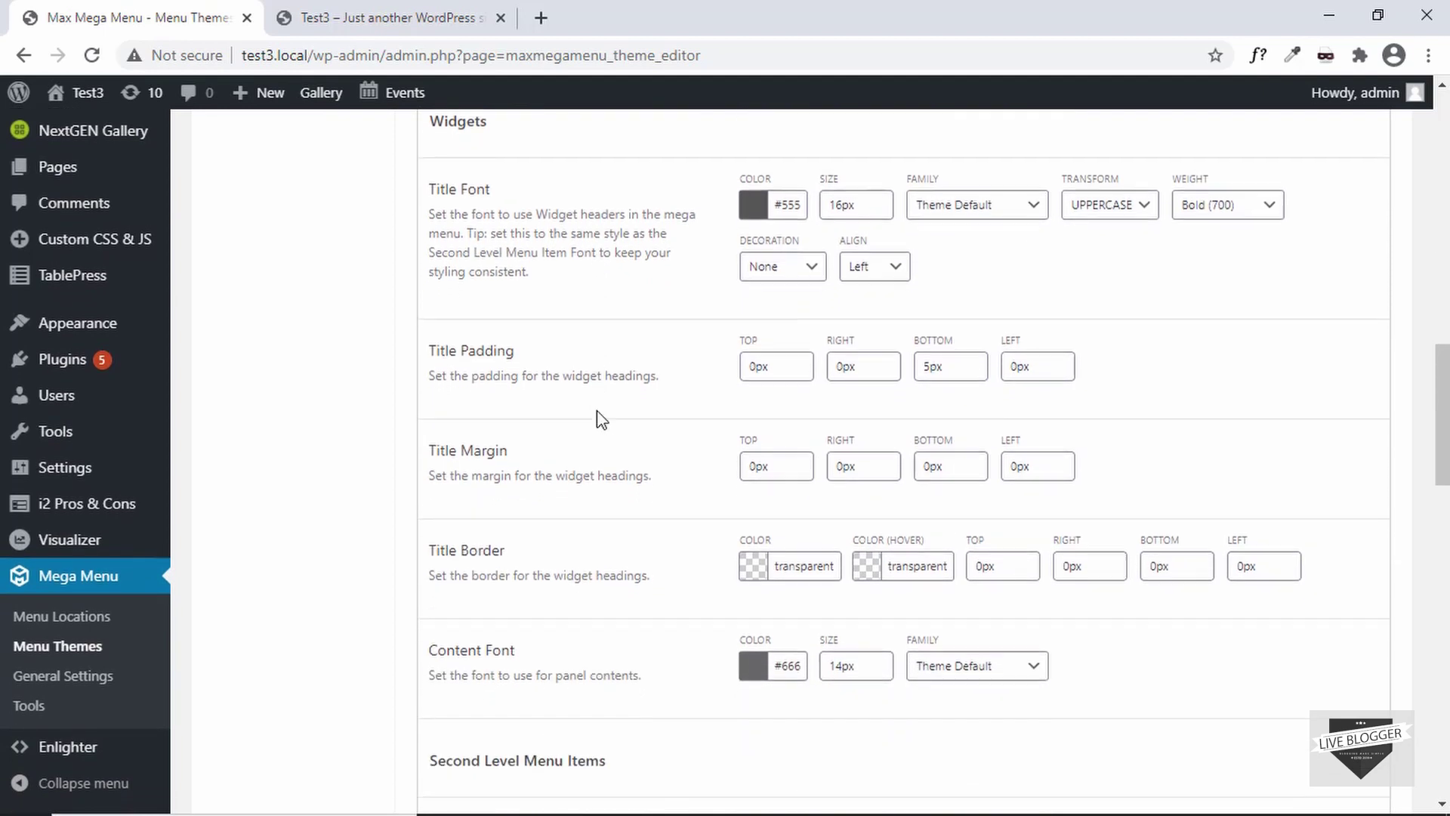
scroll(602, 419, "up", 6)
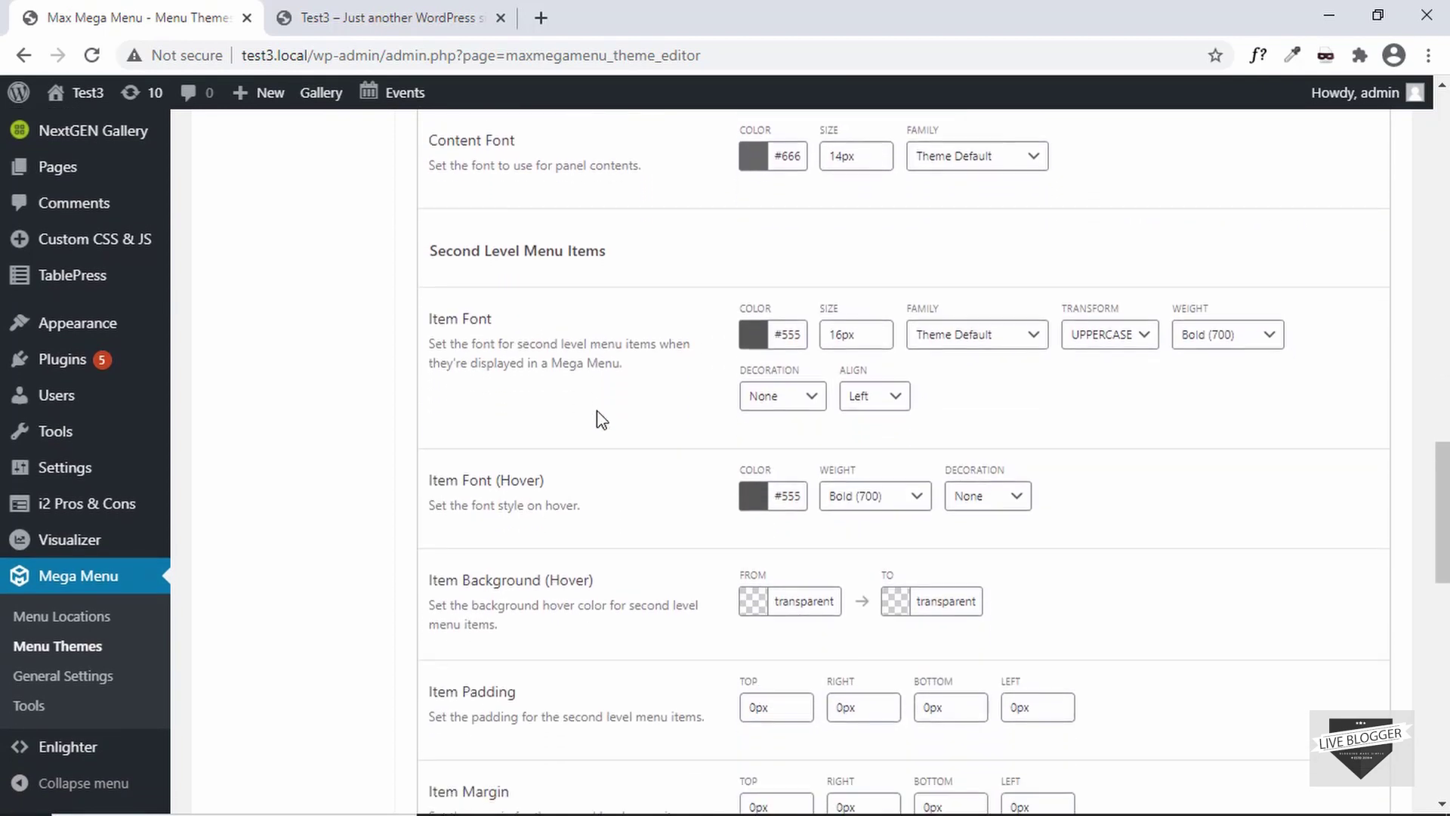
- Review the theme's Widgets, Second Level Menu Items and Third Level Menu Items settings for mega menus
scroll(597, 415, "up", 3)
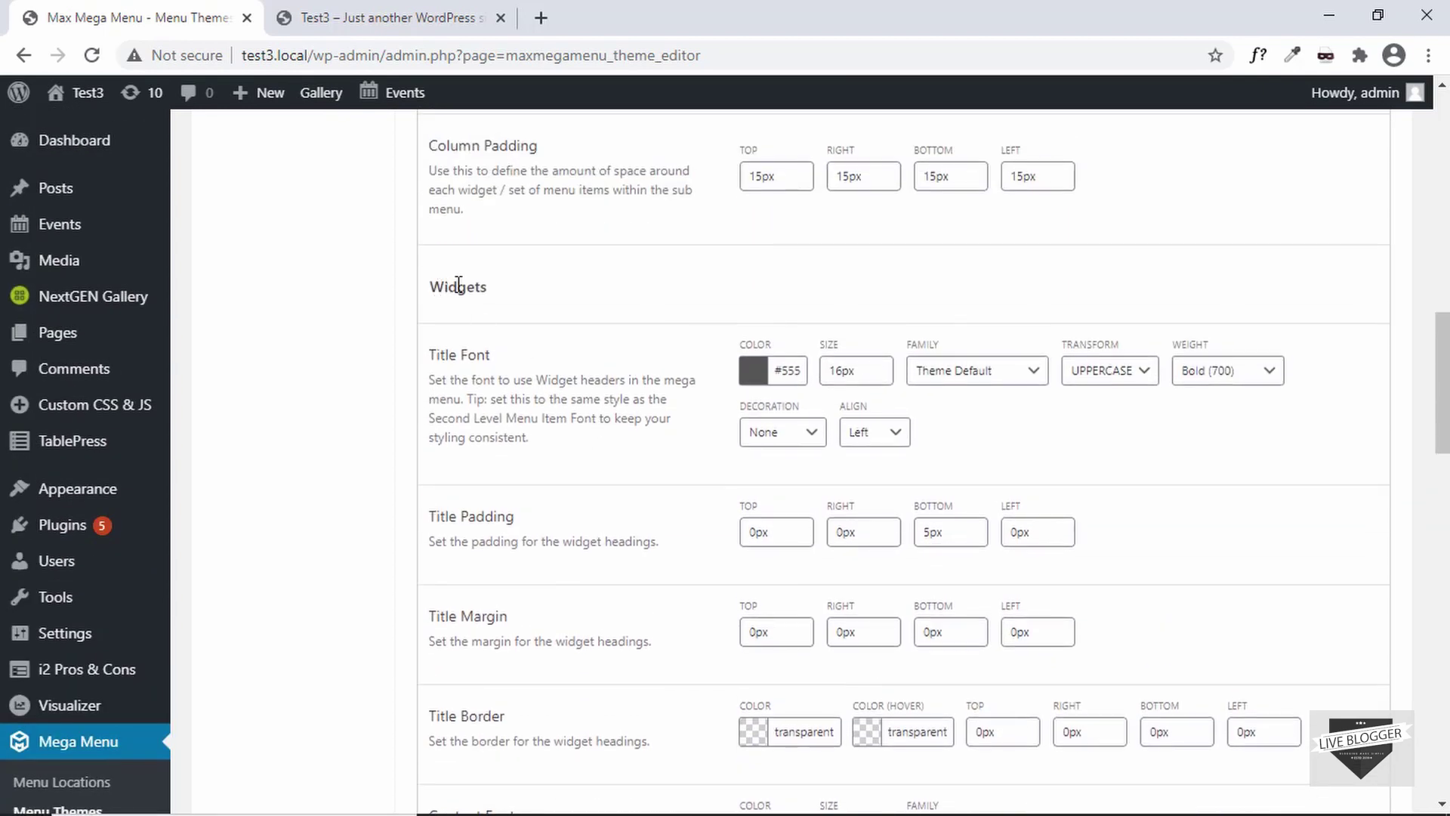
scroll(505, 292, "down", 8)
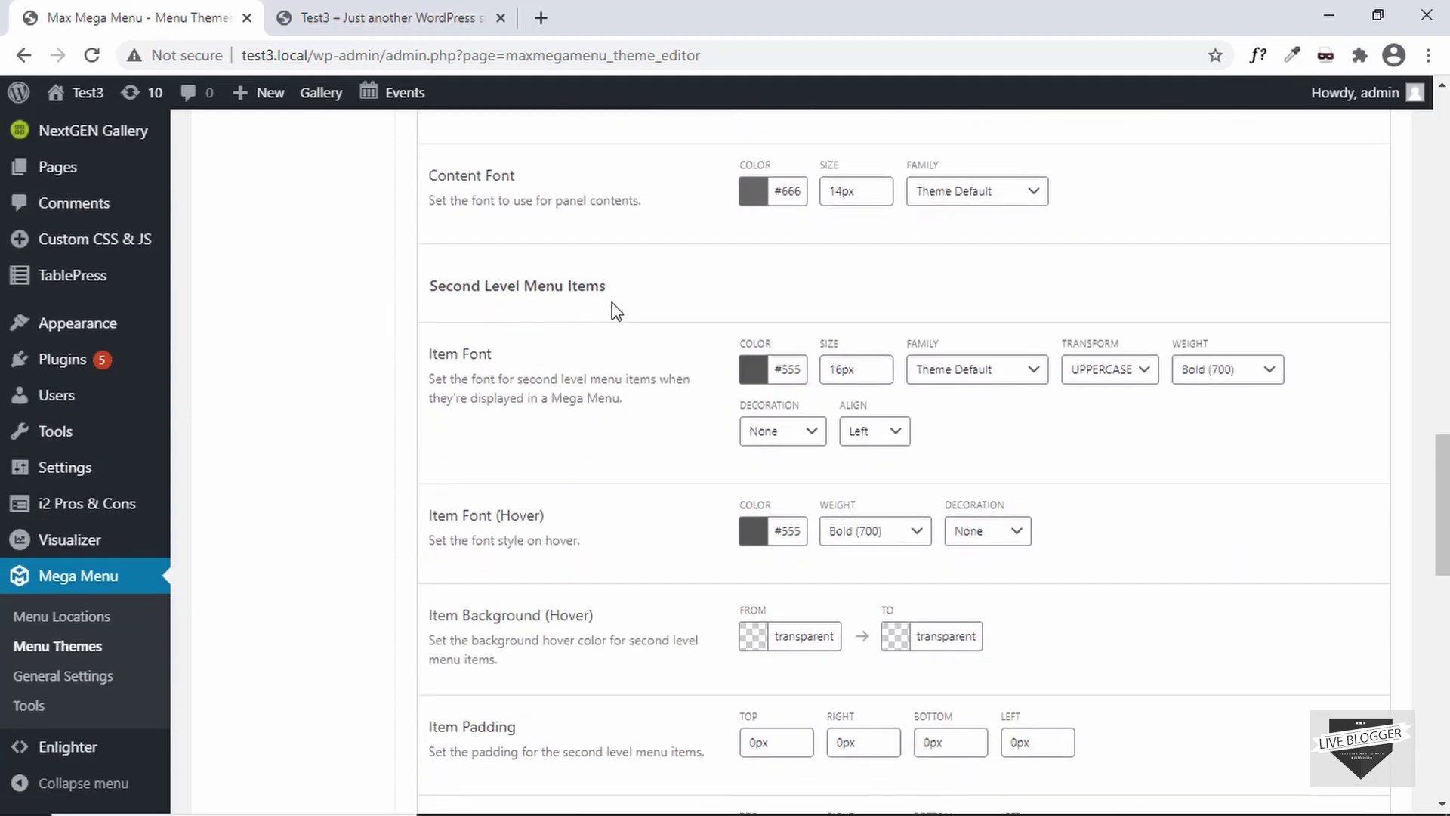
scroll(616, 310, "down", 10)
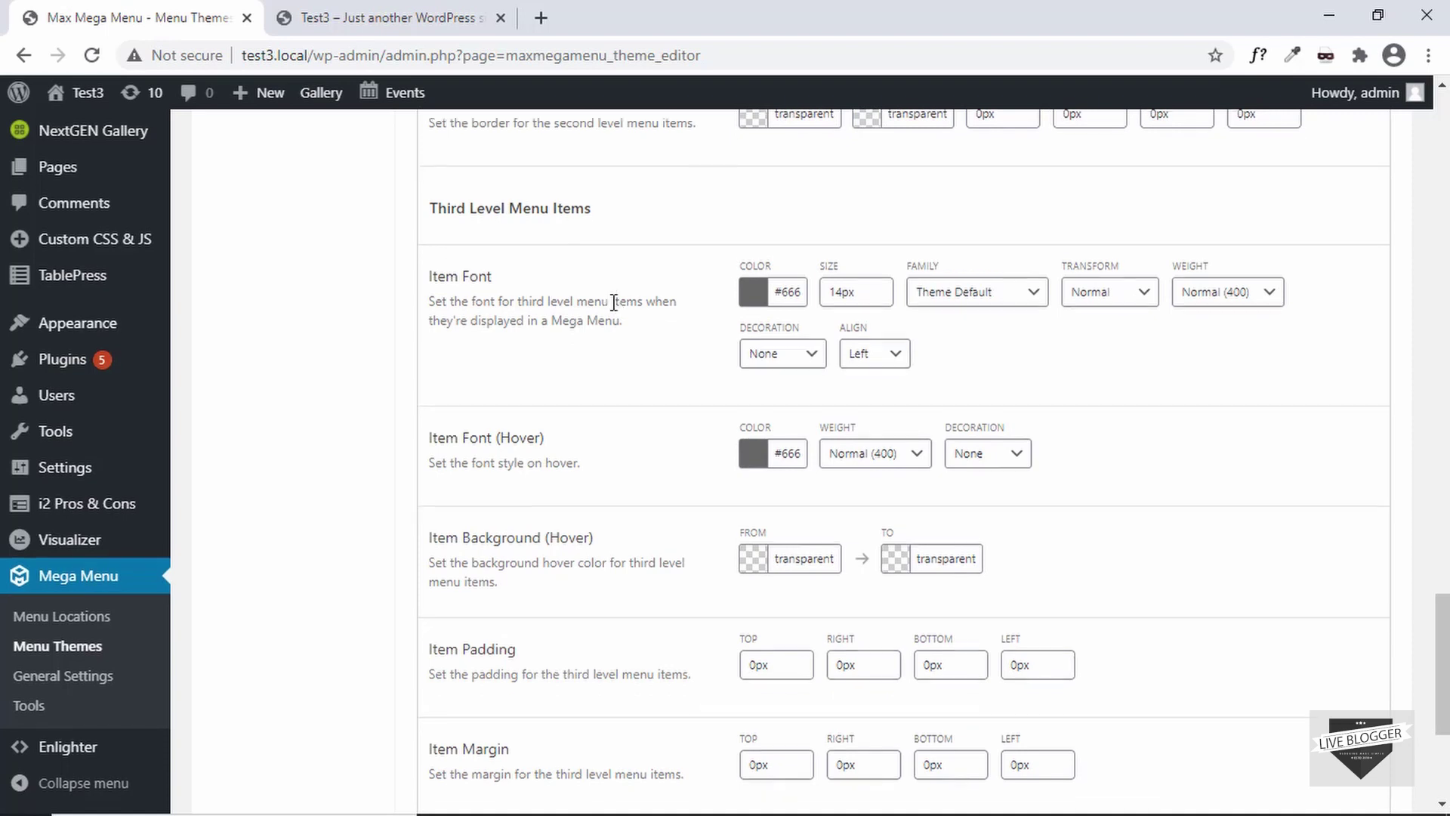
scroll(612, 302, "down", 4)
scroll(615, 308, "up", 5)
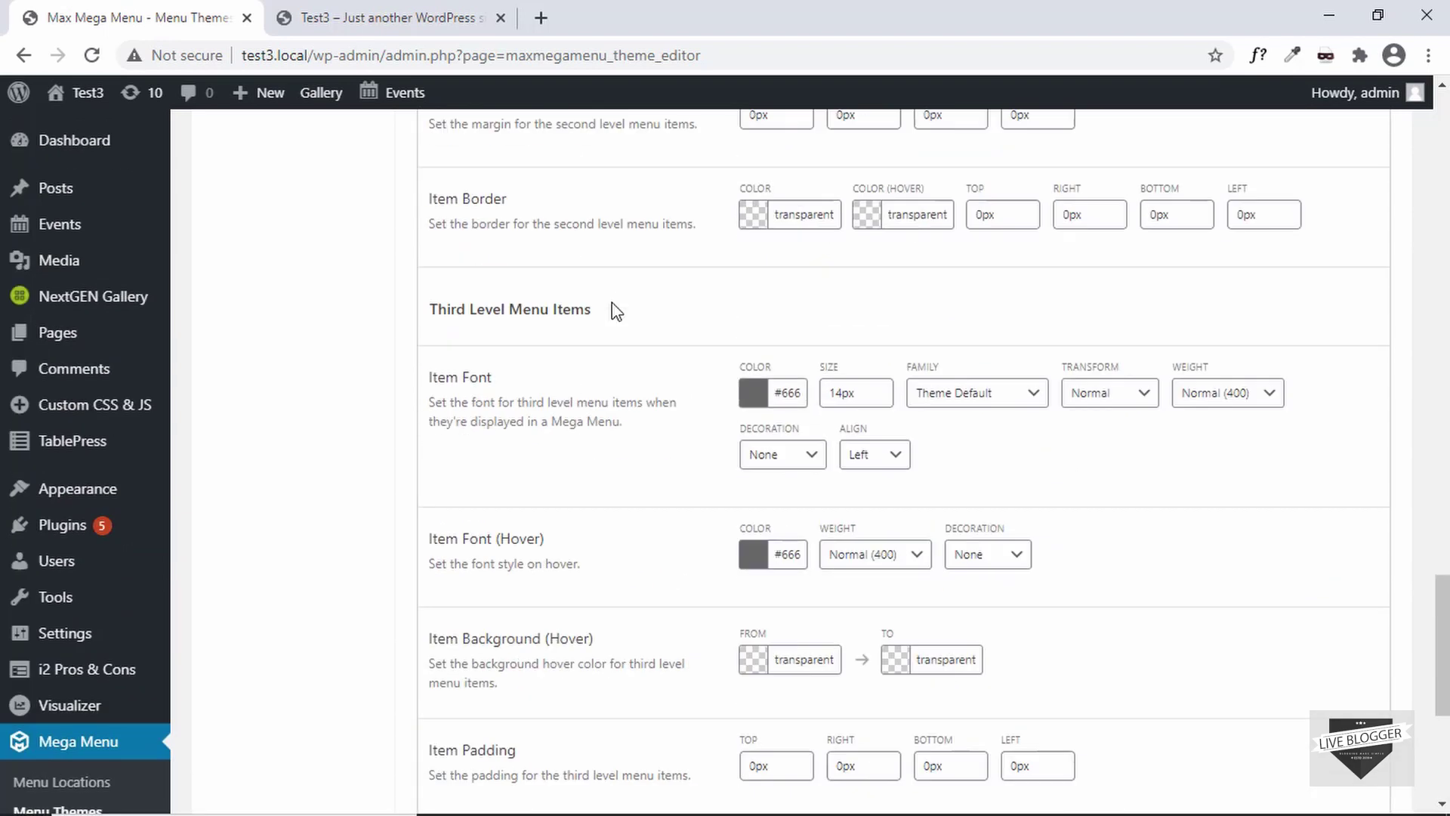
scroll(616, 309, "up", 4)
scroll(616, 309, "down", 9)
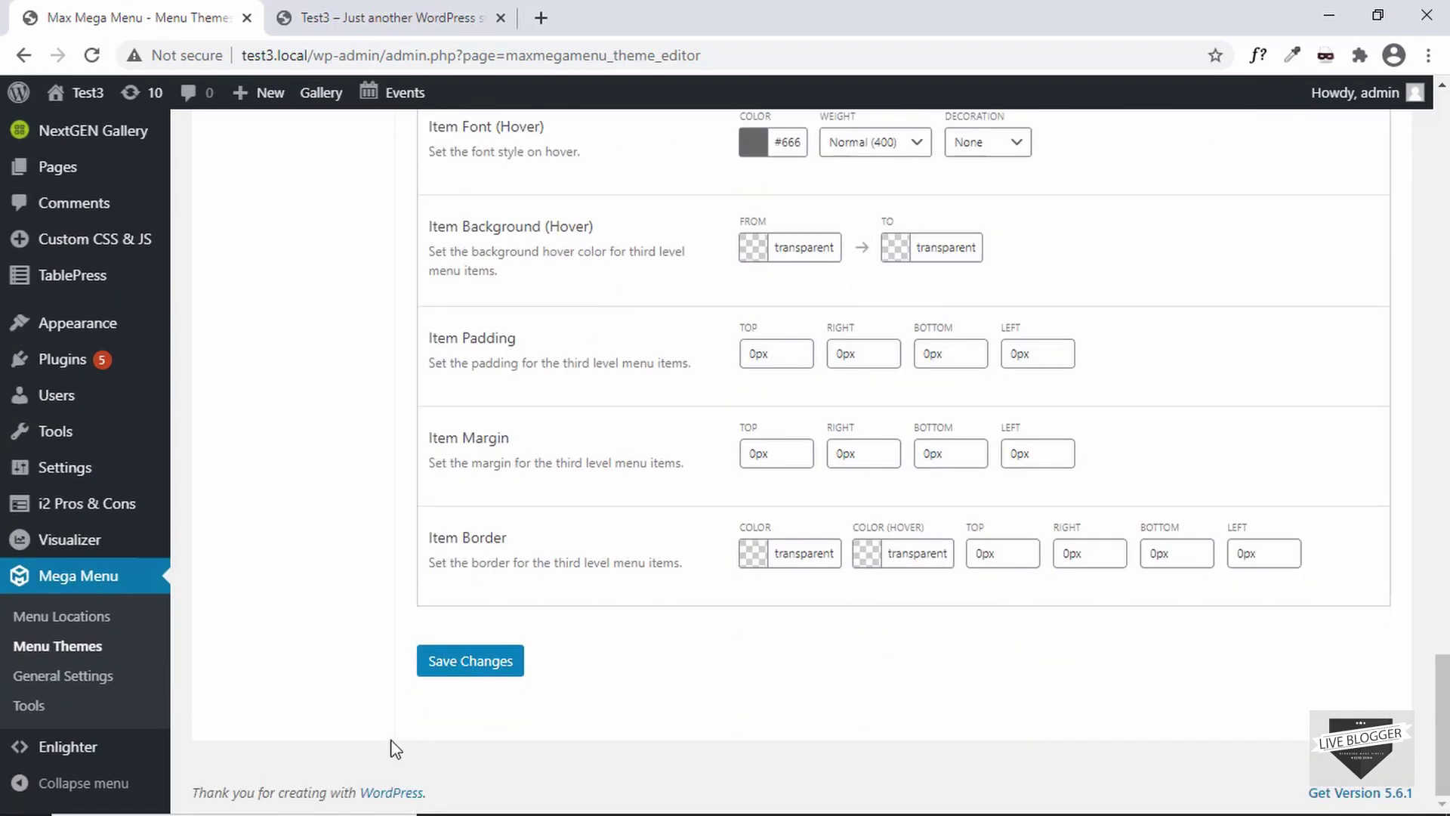
- Save the theme changes, and reload the site to view the About Us sub menu
left_click(479, 662)
left_click(382, 18)
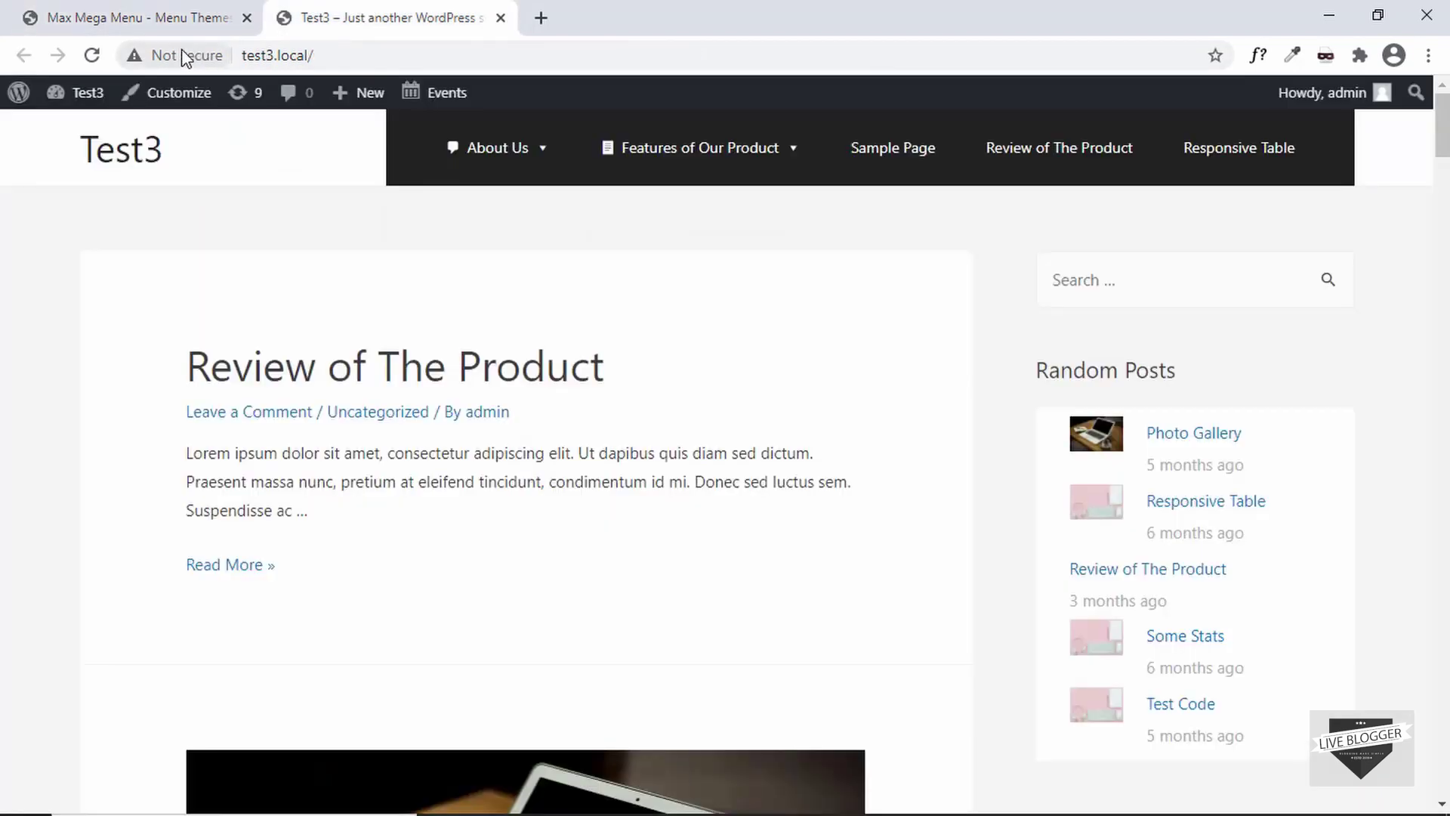
left_click(84, 60)
mouse_move(537, 175)
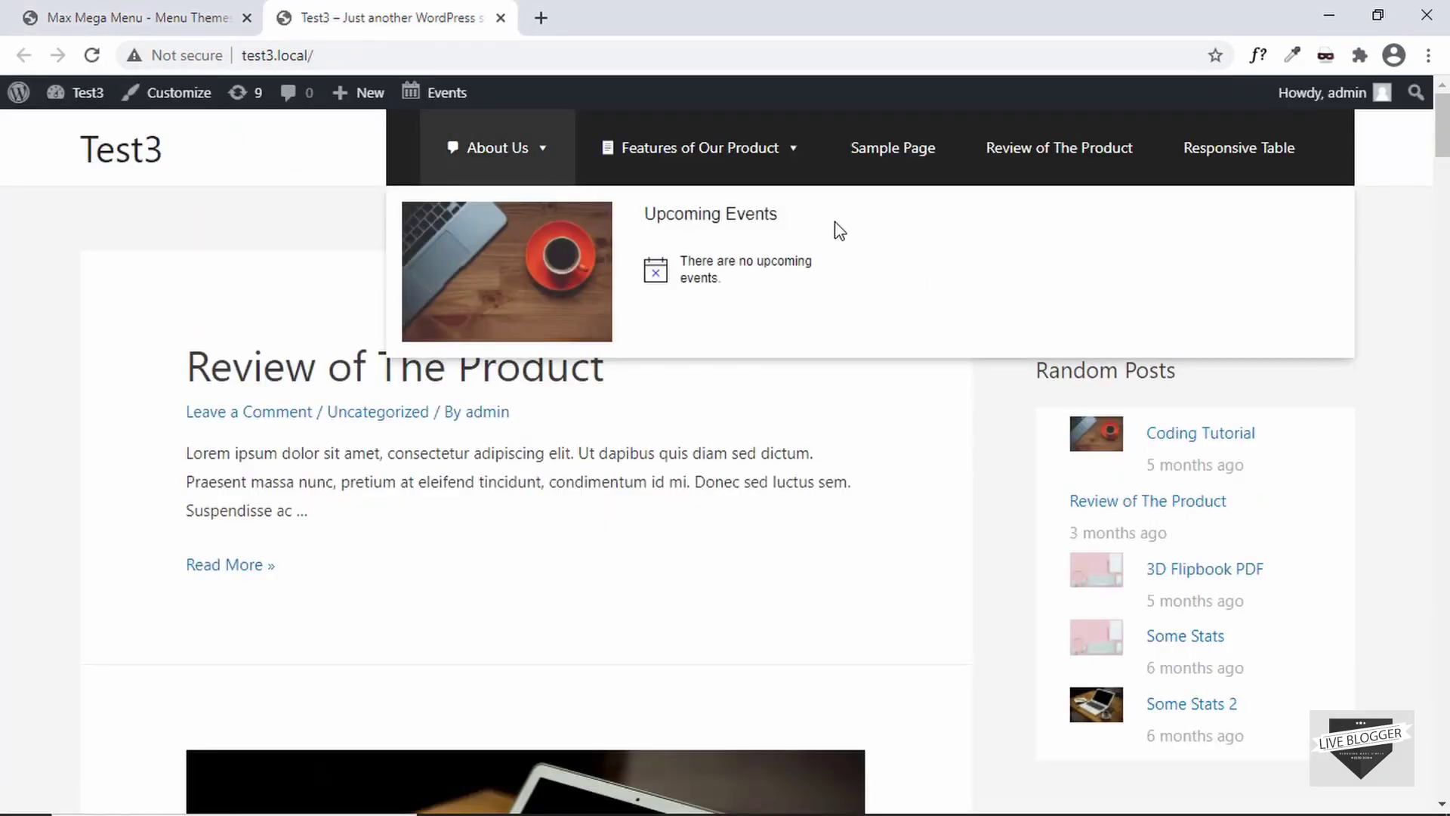
- Review the theme's Mobile Menu settings, from the responsive breakpoint and toggle bar through the mobile sub menu options
key("ctrl+Tab")
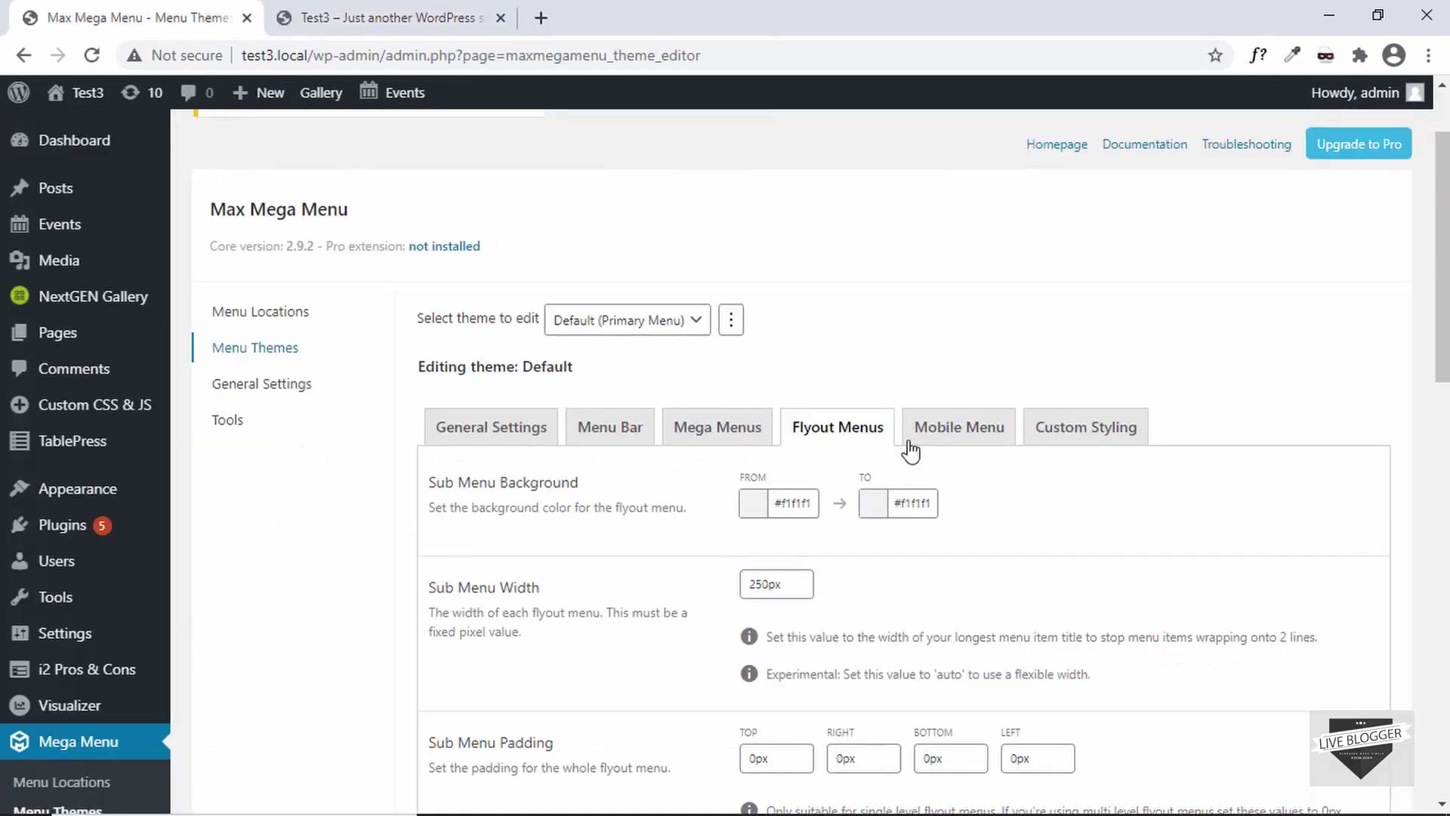
left_click(957, 434)
scroll(656, 465, "down", 3)
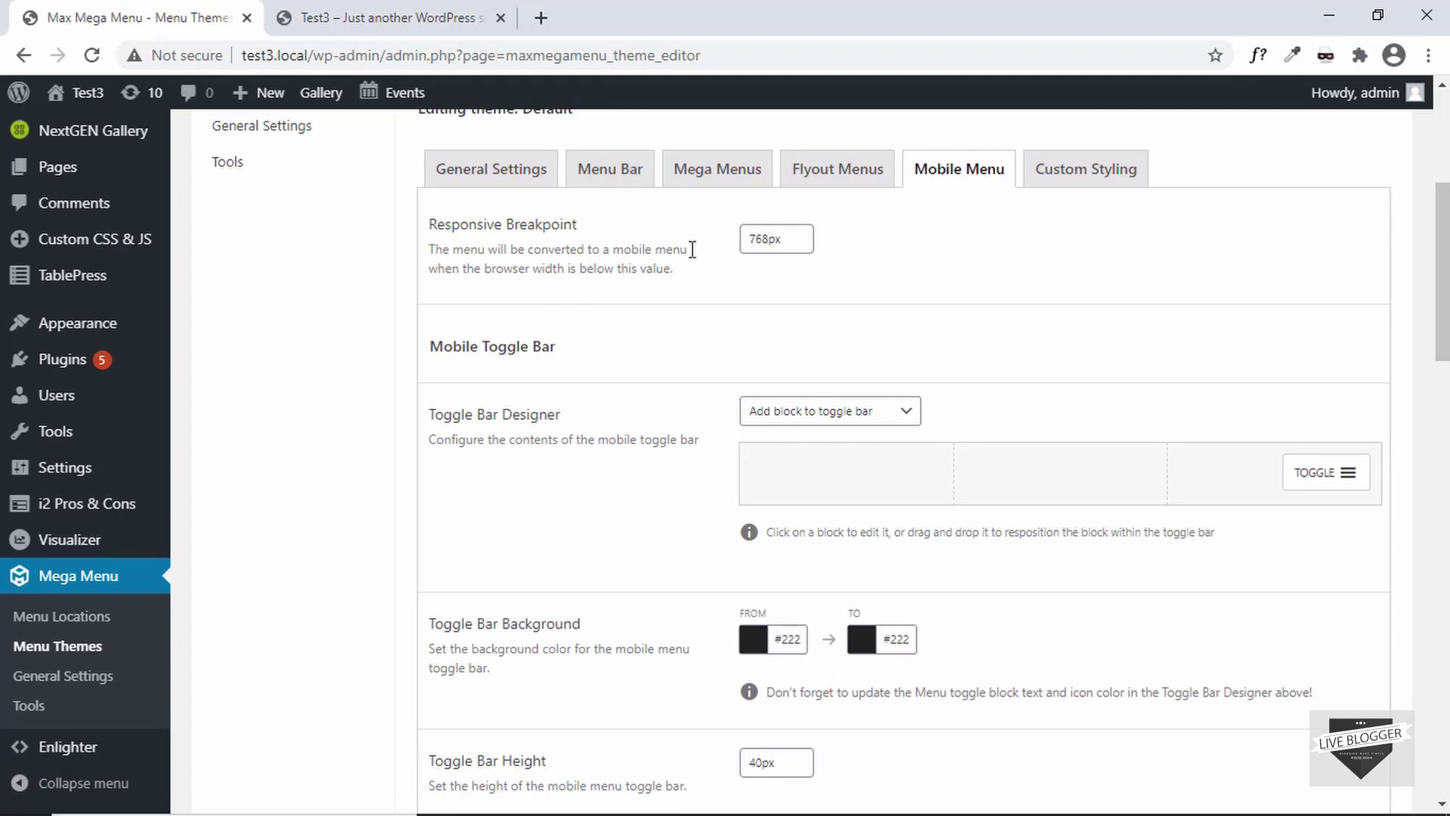
scroll(674, 268, "down", 1)
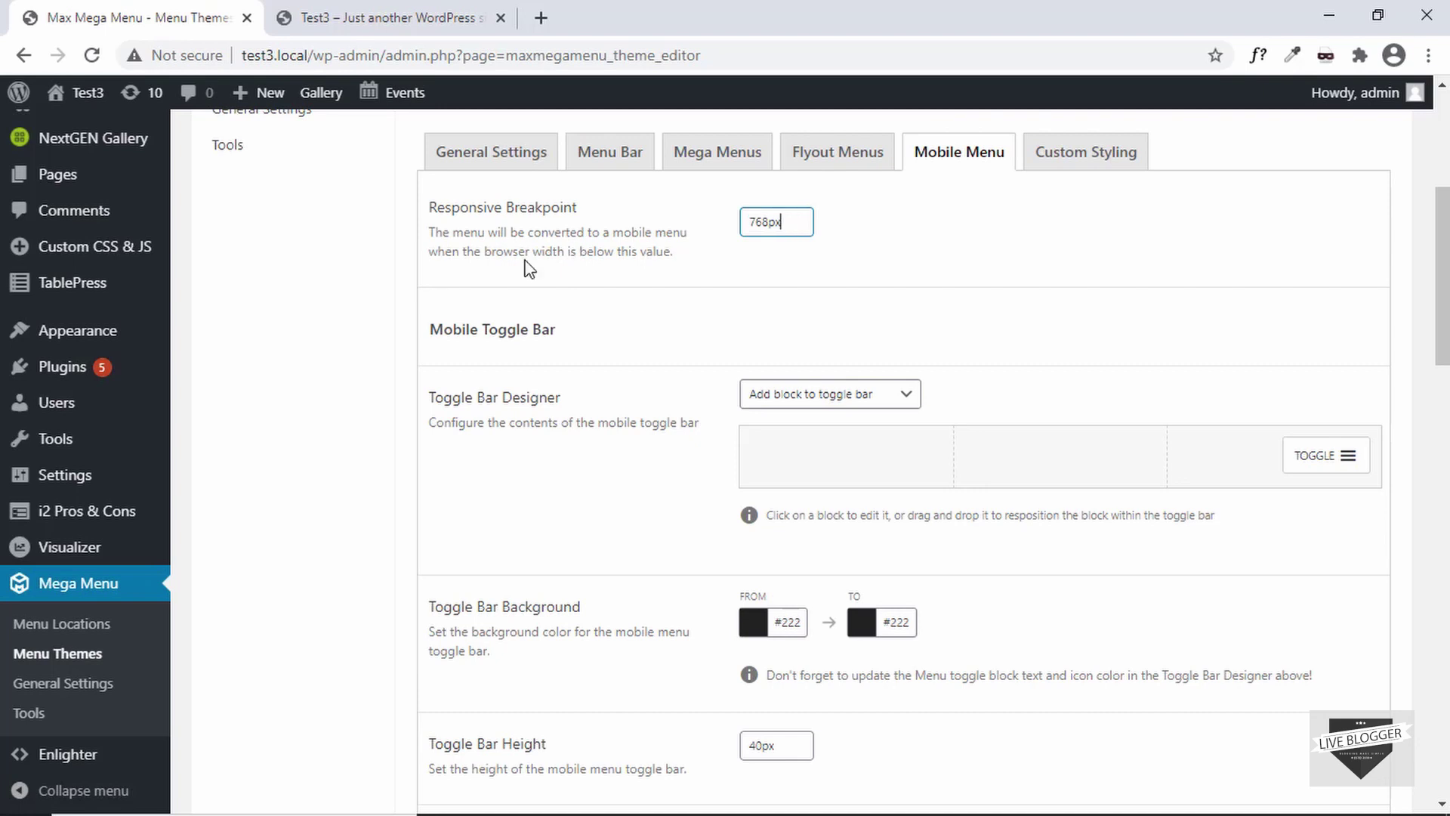
scroll(642, 264, "down", 2)
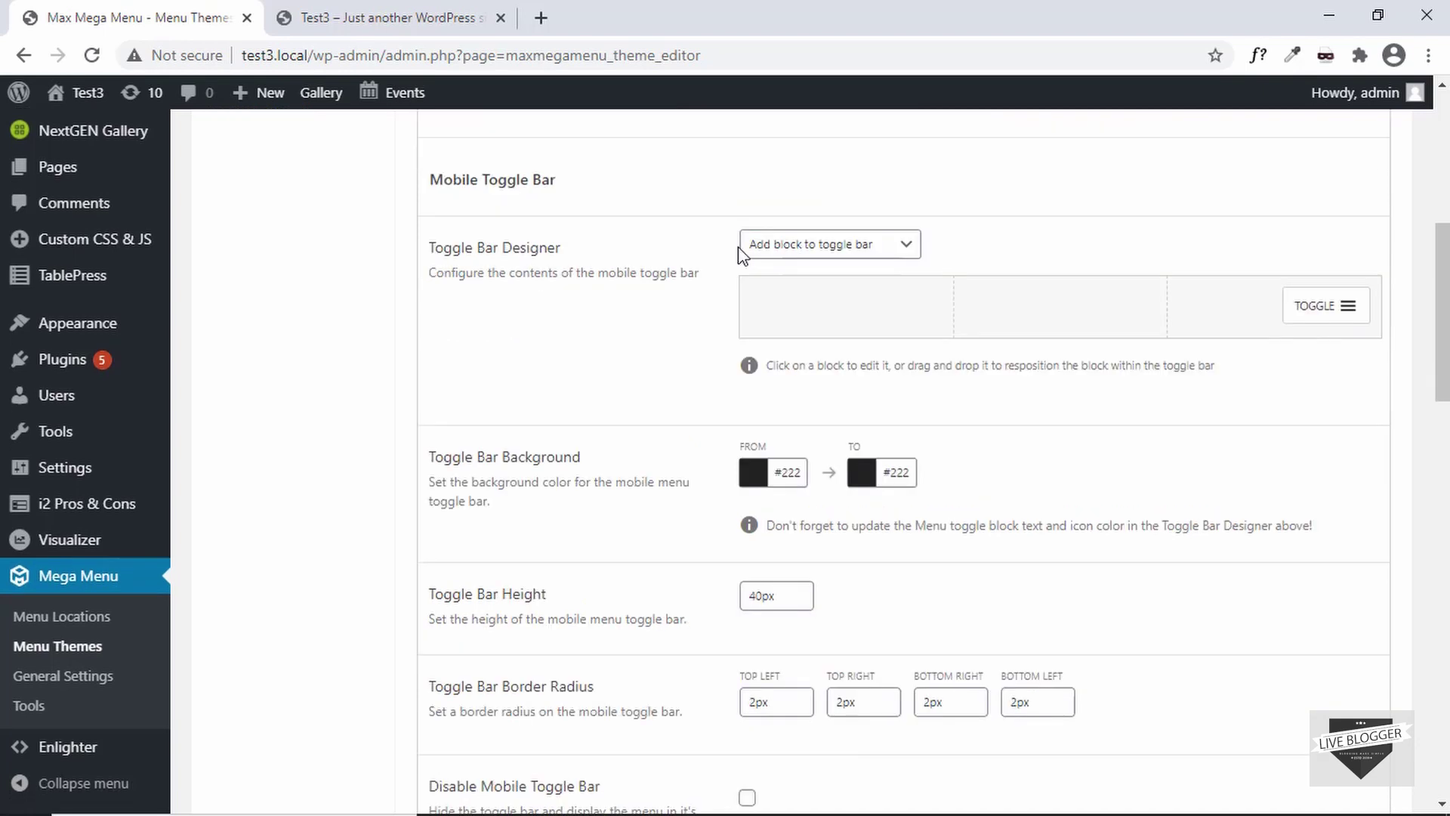
scroll(600, 301, "down", 6)
scroll(600, 300, "down", 8)
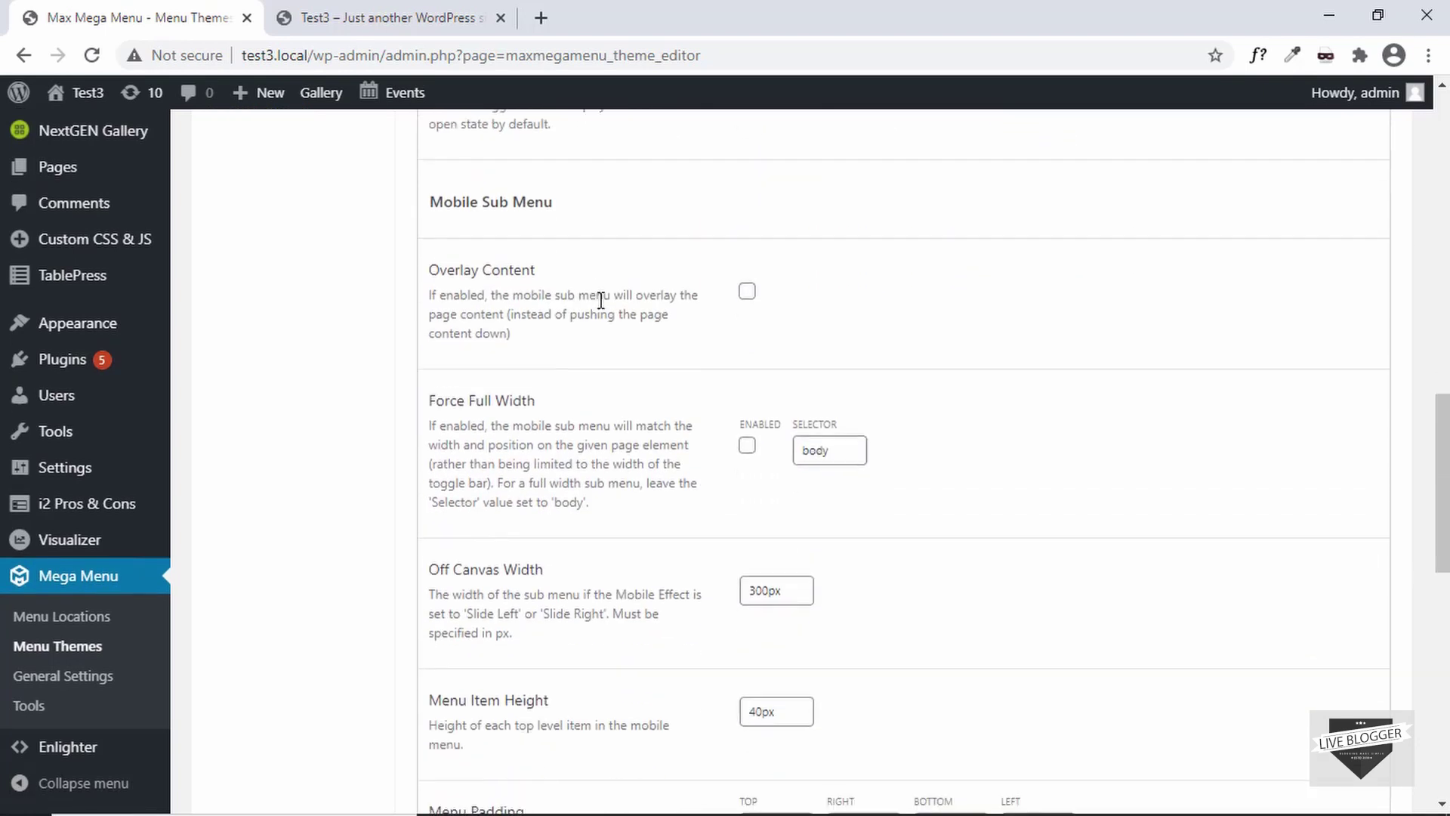
scroll(600, 300, "down", 7)
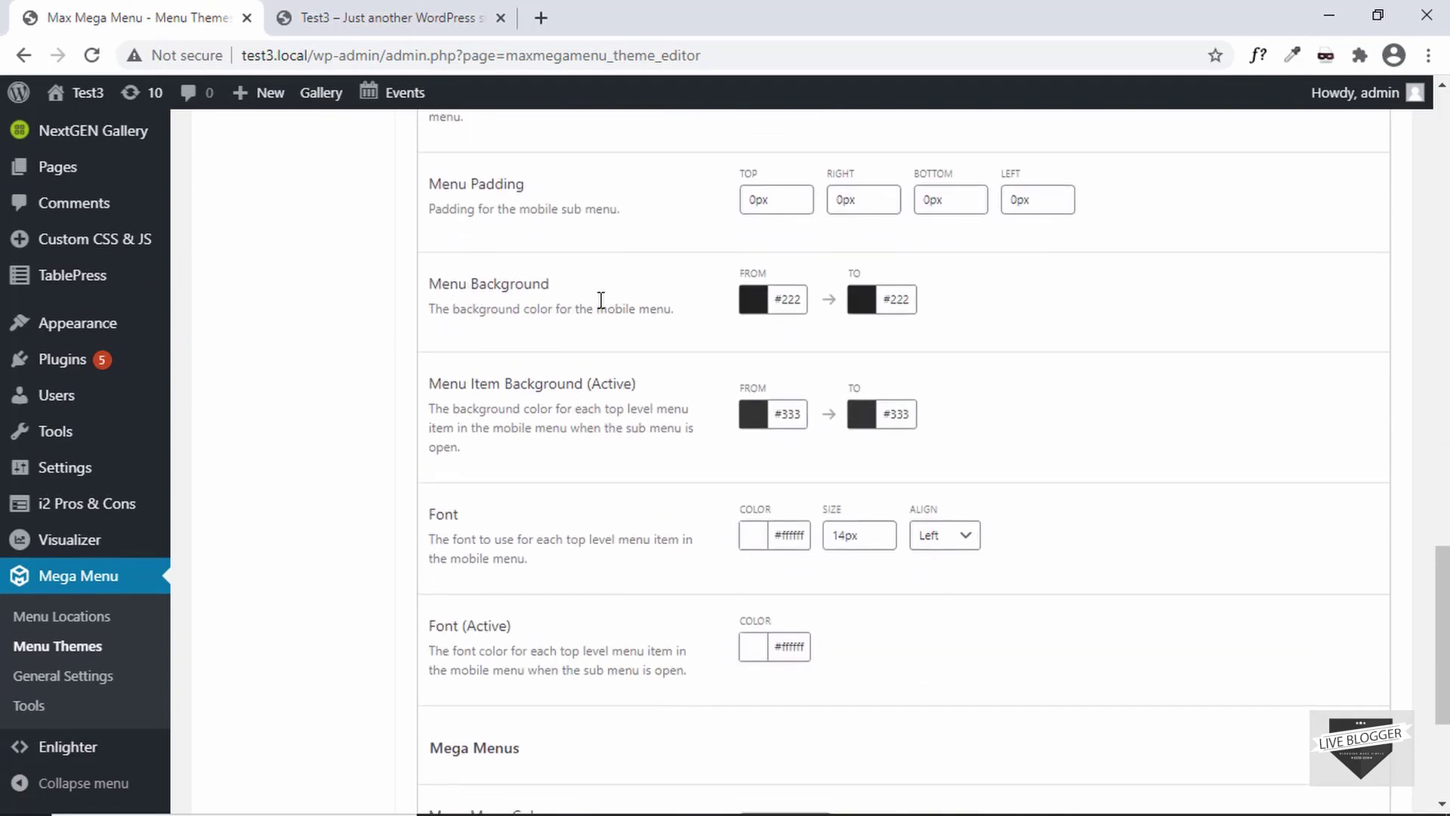
scroll(600, 300, "up", 20)
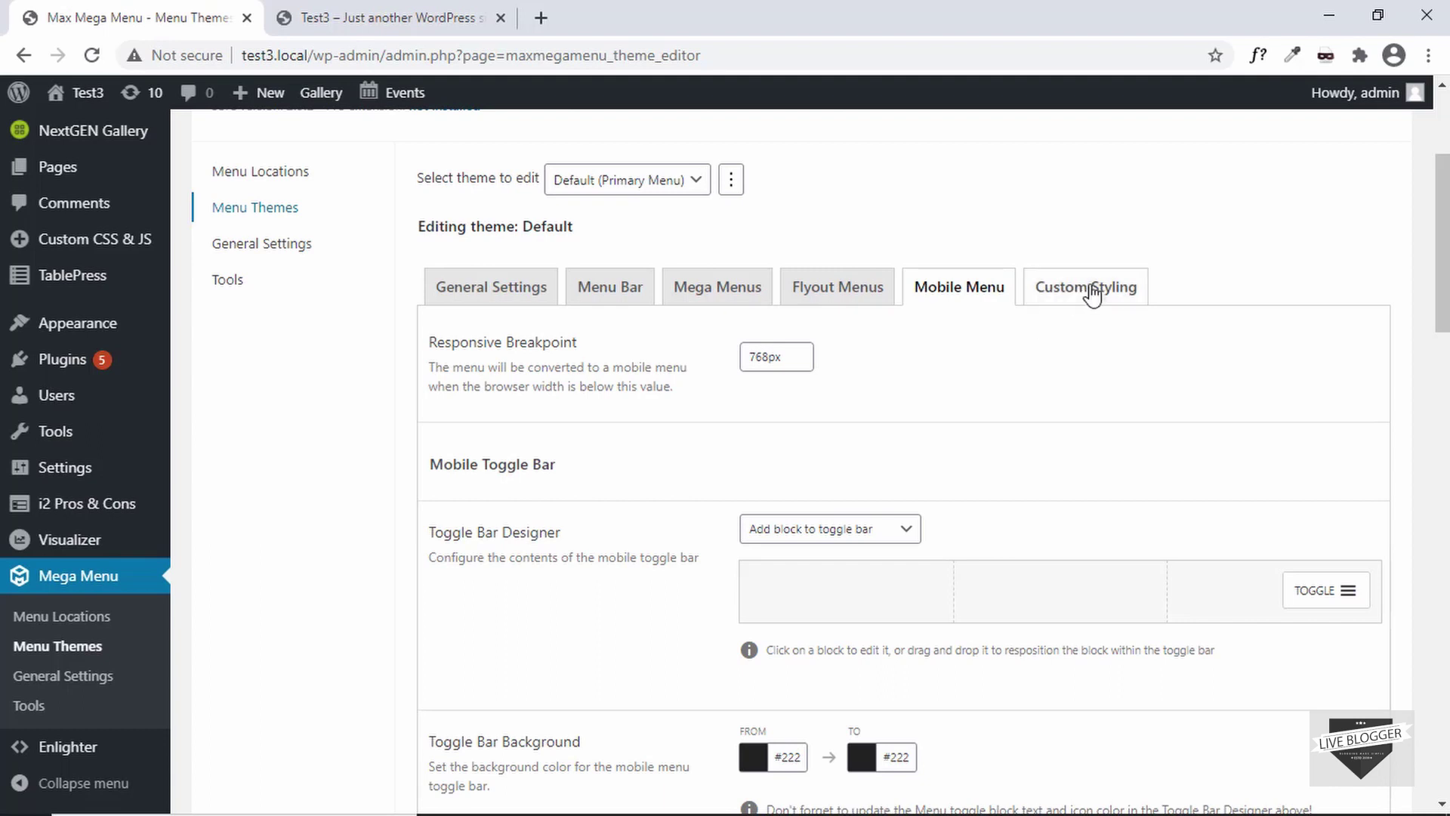
- Examine the clear: both rule in the theme's Custom Styling CSS editor, and compare it with the menu on the site
left_click(1093, 288)
scroll(705, 479, "down", 2)
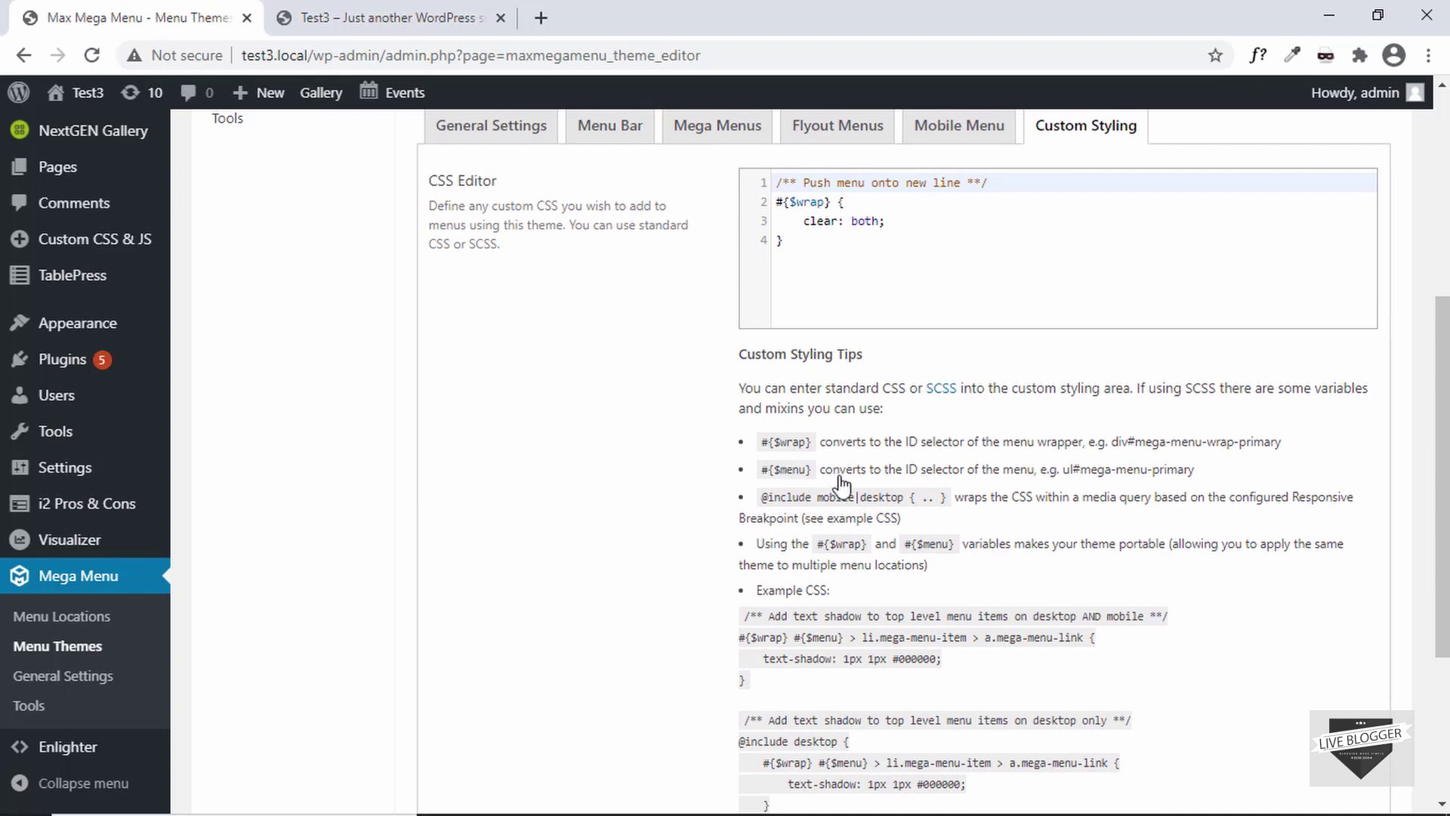
left_click(883, 219)
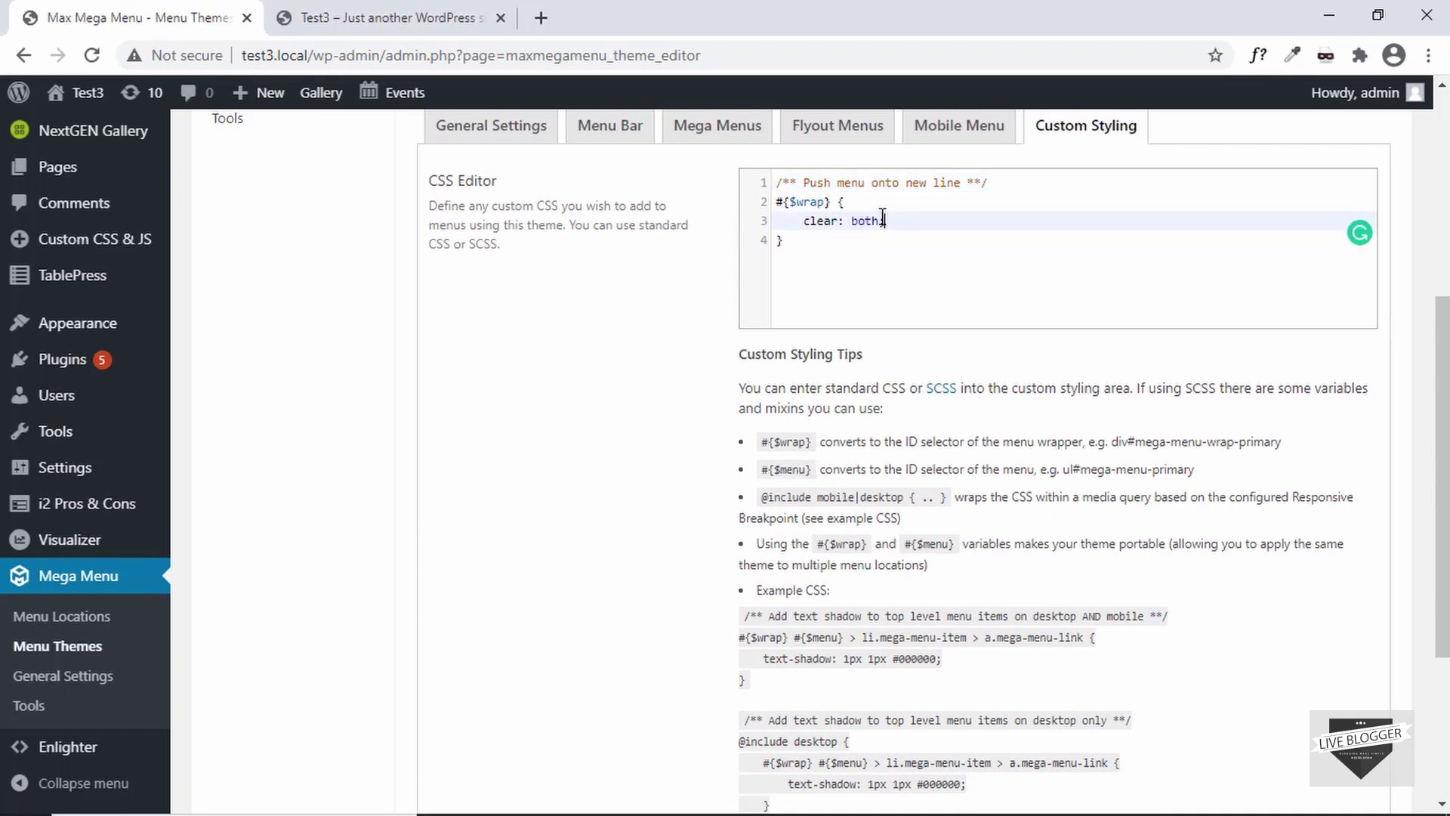
left_click_drag(805, 220, 916, 219)
left_click(916, 219)
left_click(381, 17)
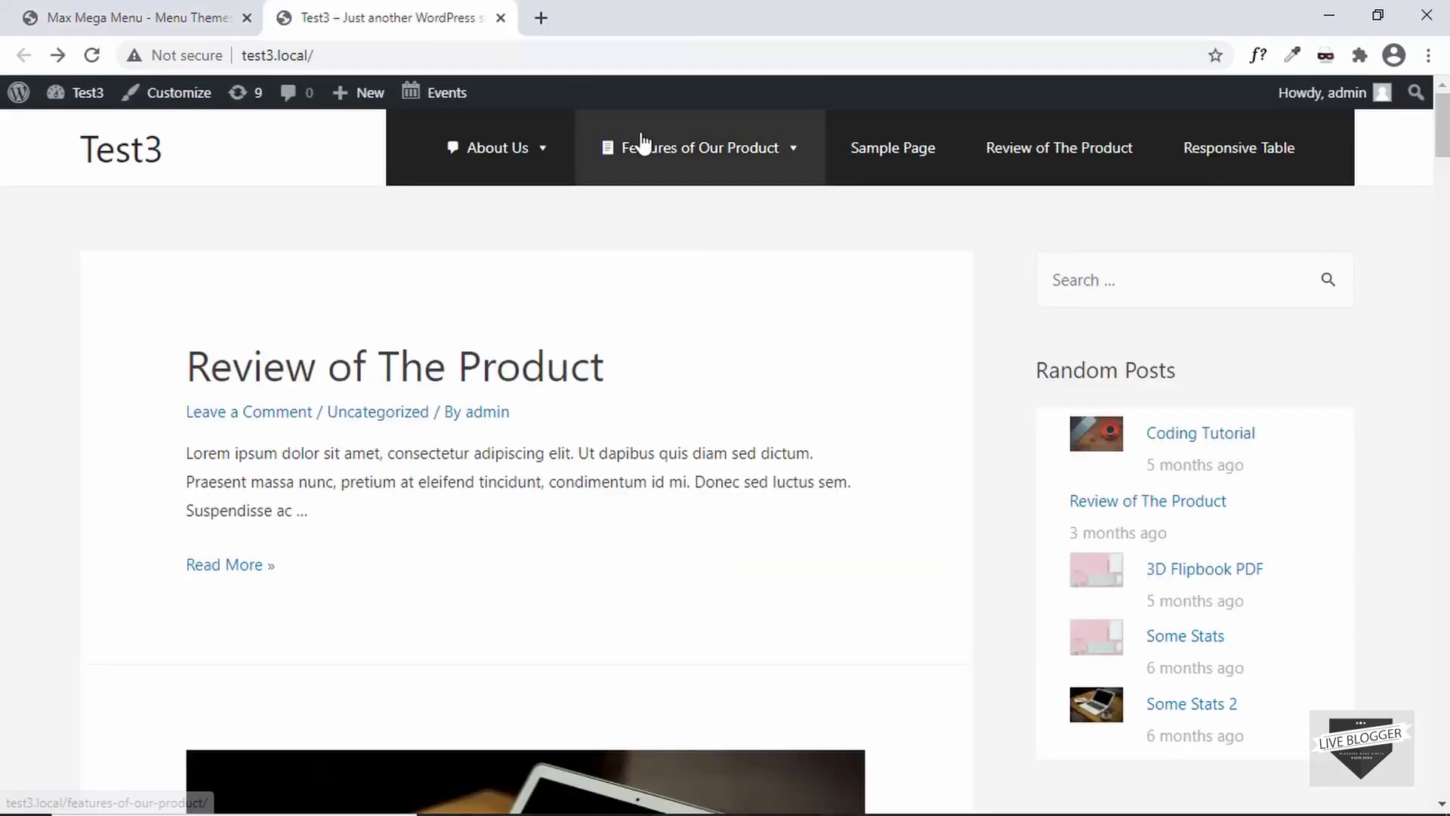
left_click(163, 15)
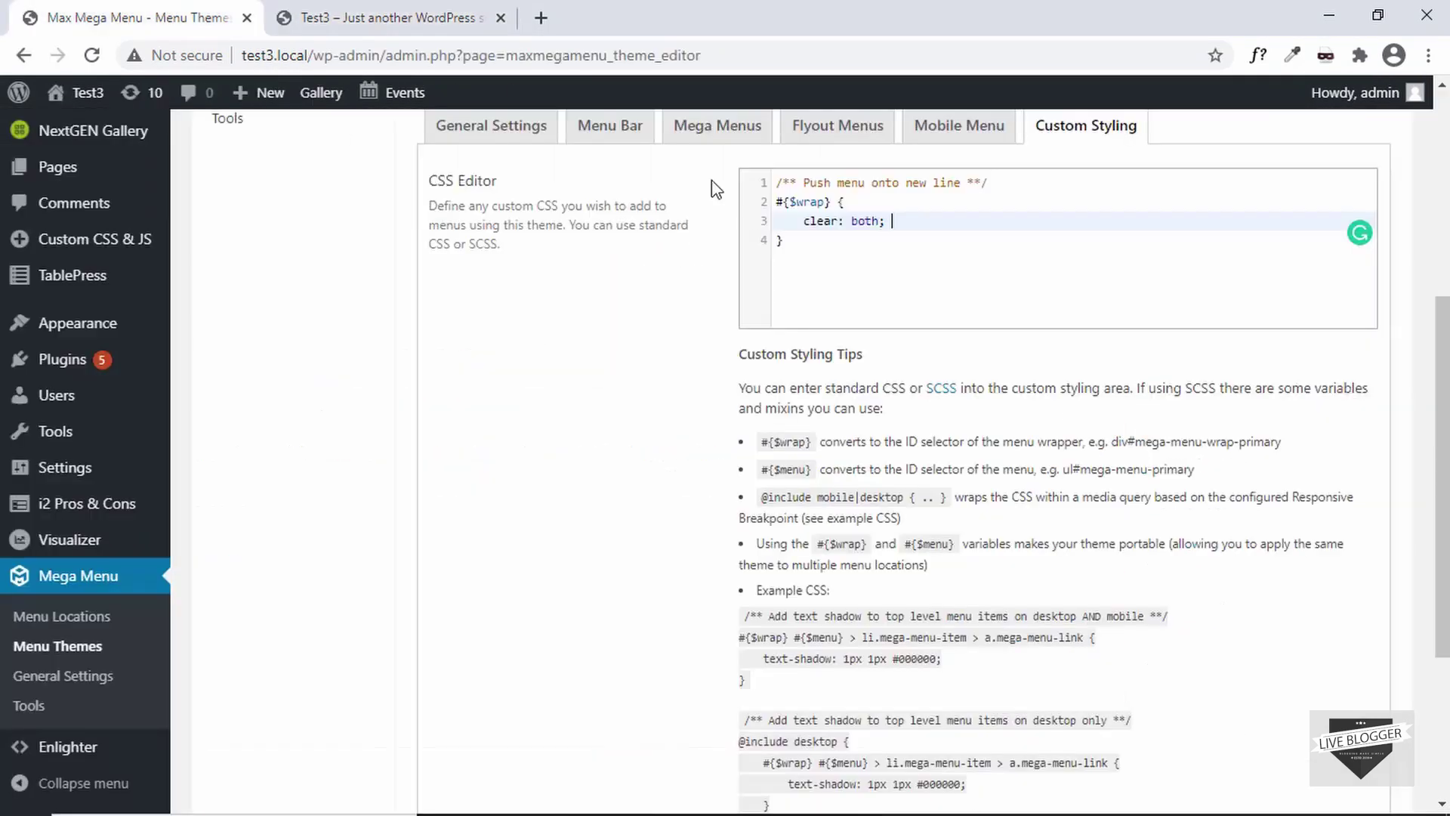
- Read the custom styling tips and example CSS below the editor, and look at the site's navigation menu again
scroll(888, 368, "down", 2)
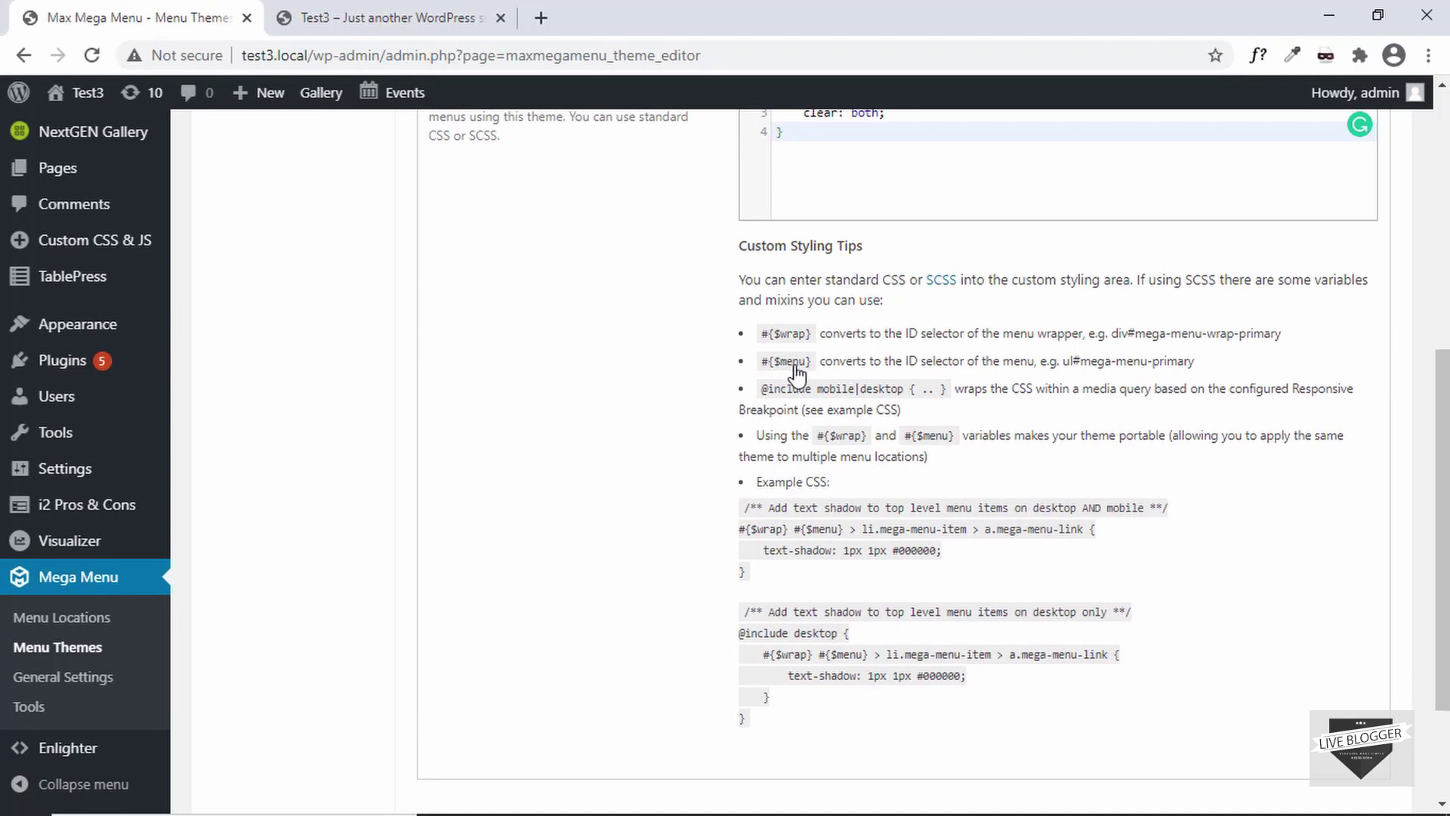
scroll(838, 424, "down", 3)
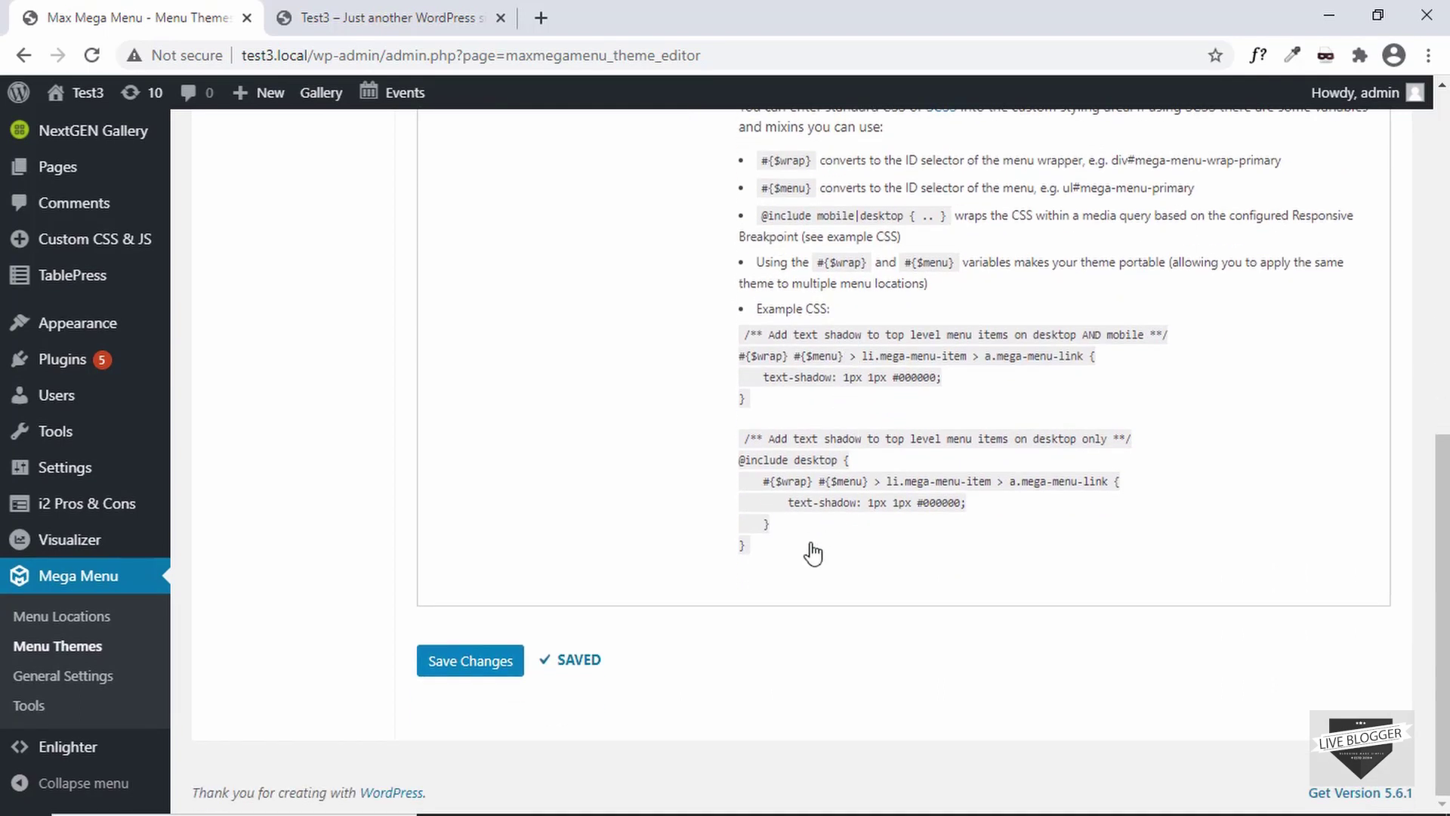
scroll(804, 447, "up", 6)
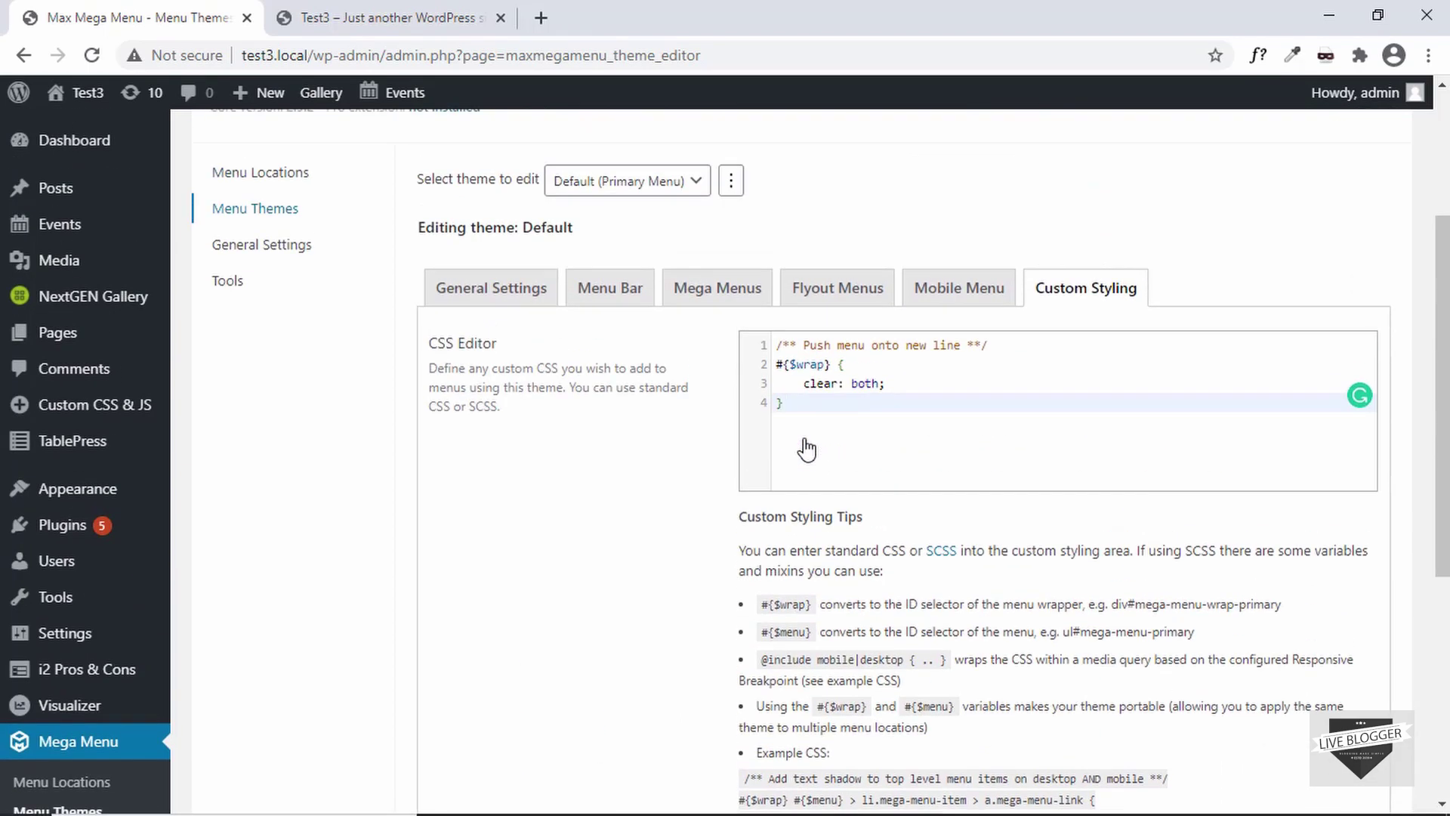
scroll(807, 449, "up", 1)
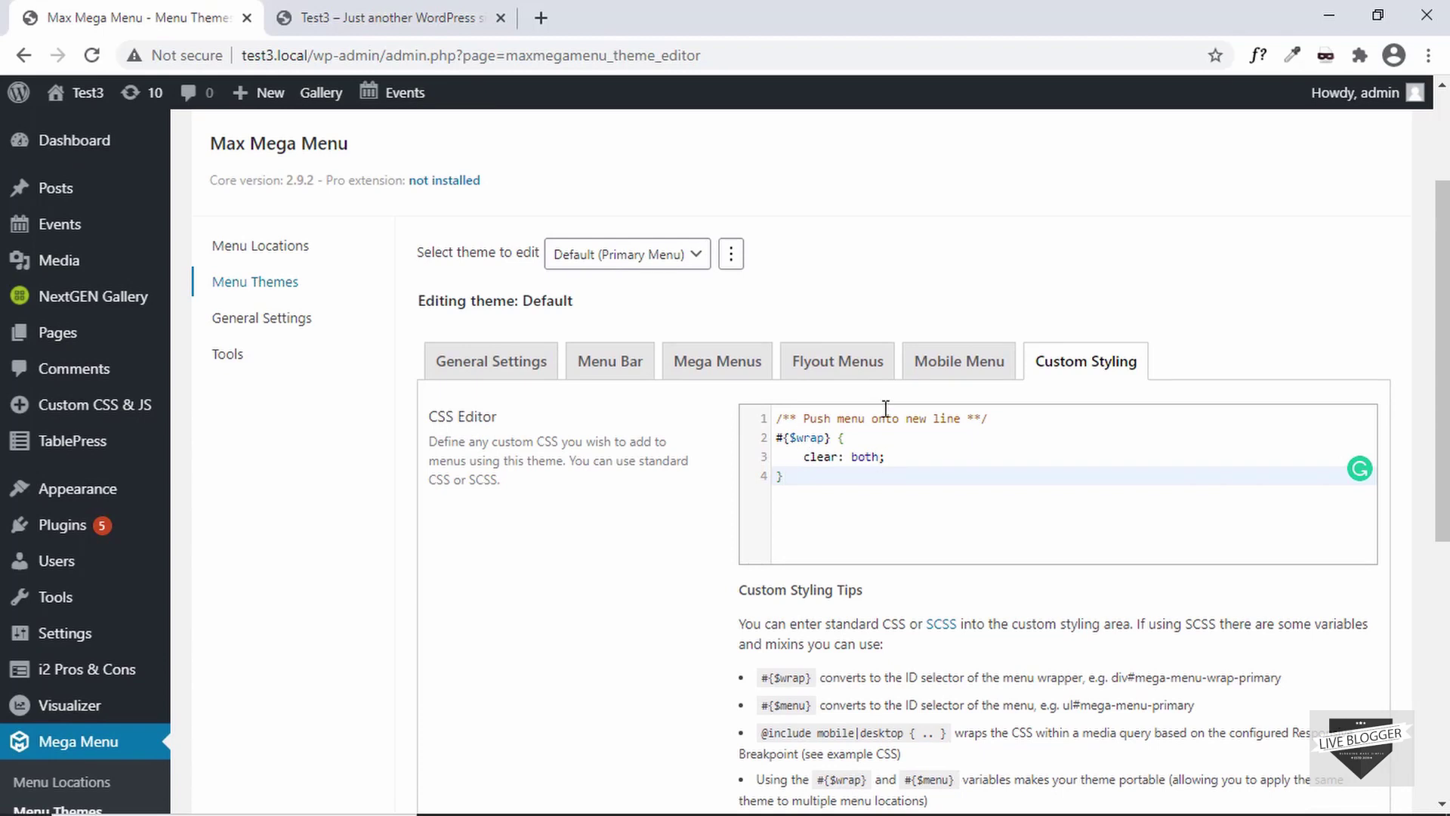
scroll(560, 411, "down", 1)
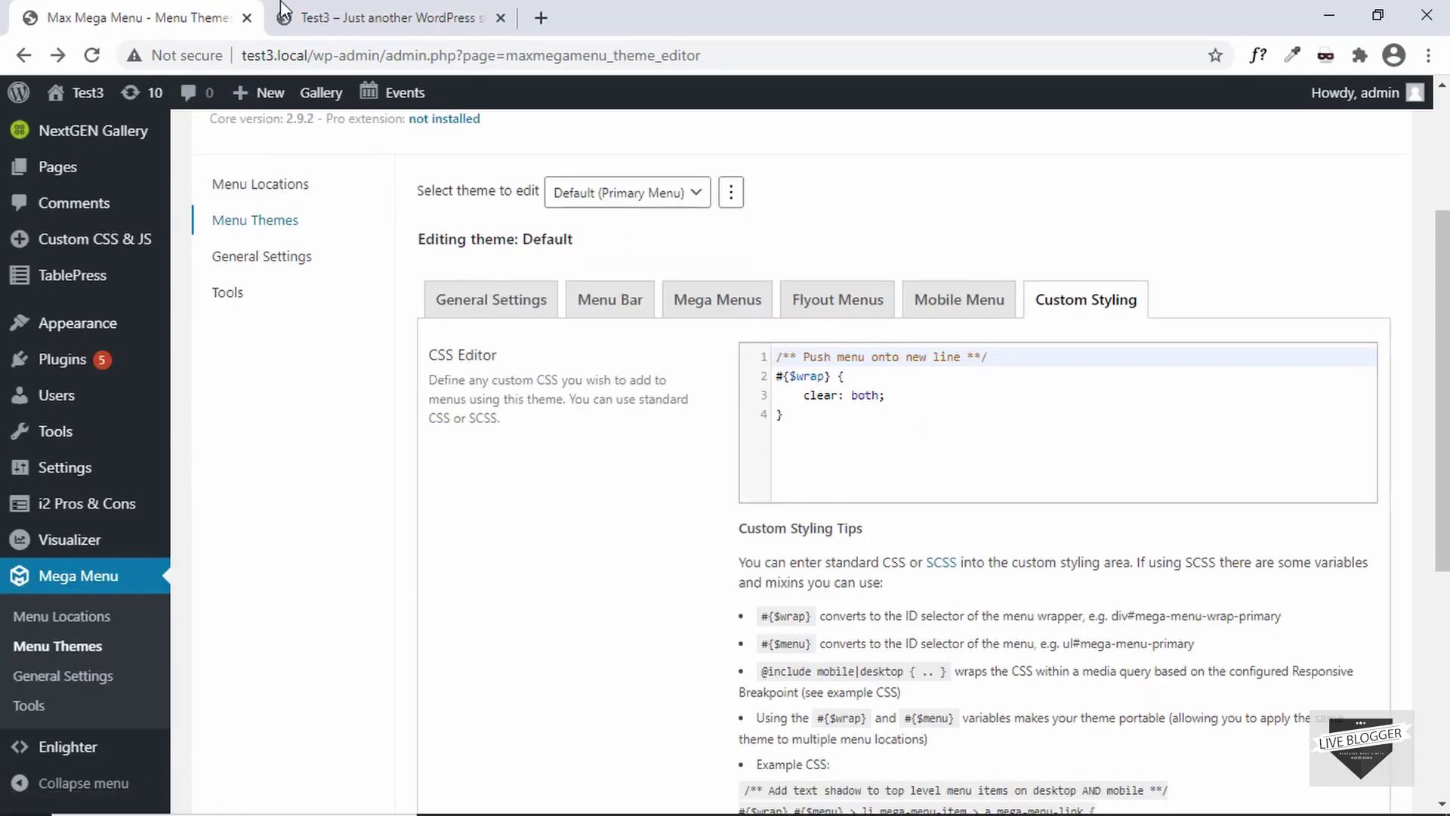
left_click(340, 20)
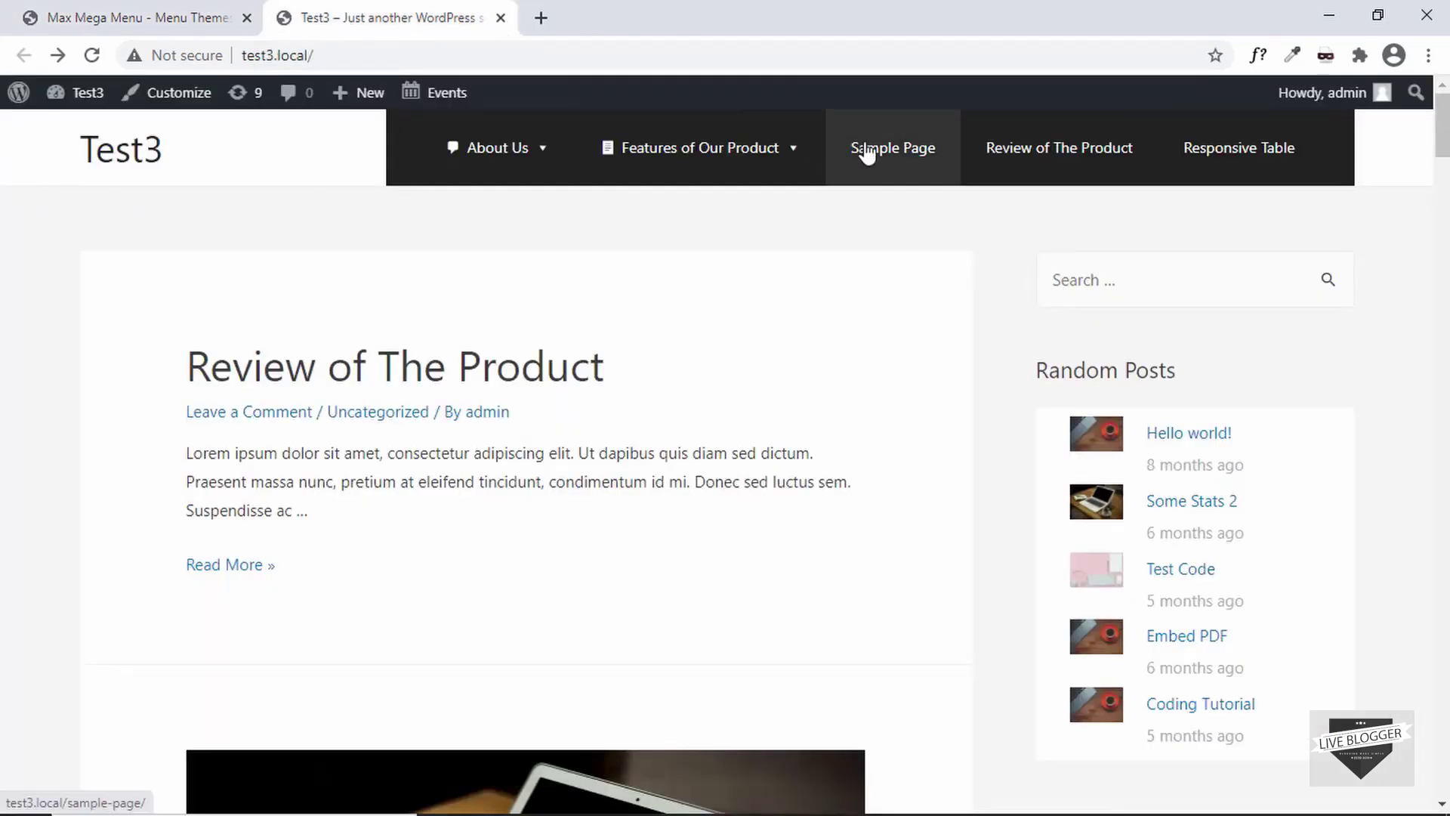
- Nest Review of The Product as a sub item of Sample Page in the Advanced Navmenu menu, and save the menu
left_click(133, 15)
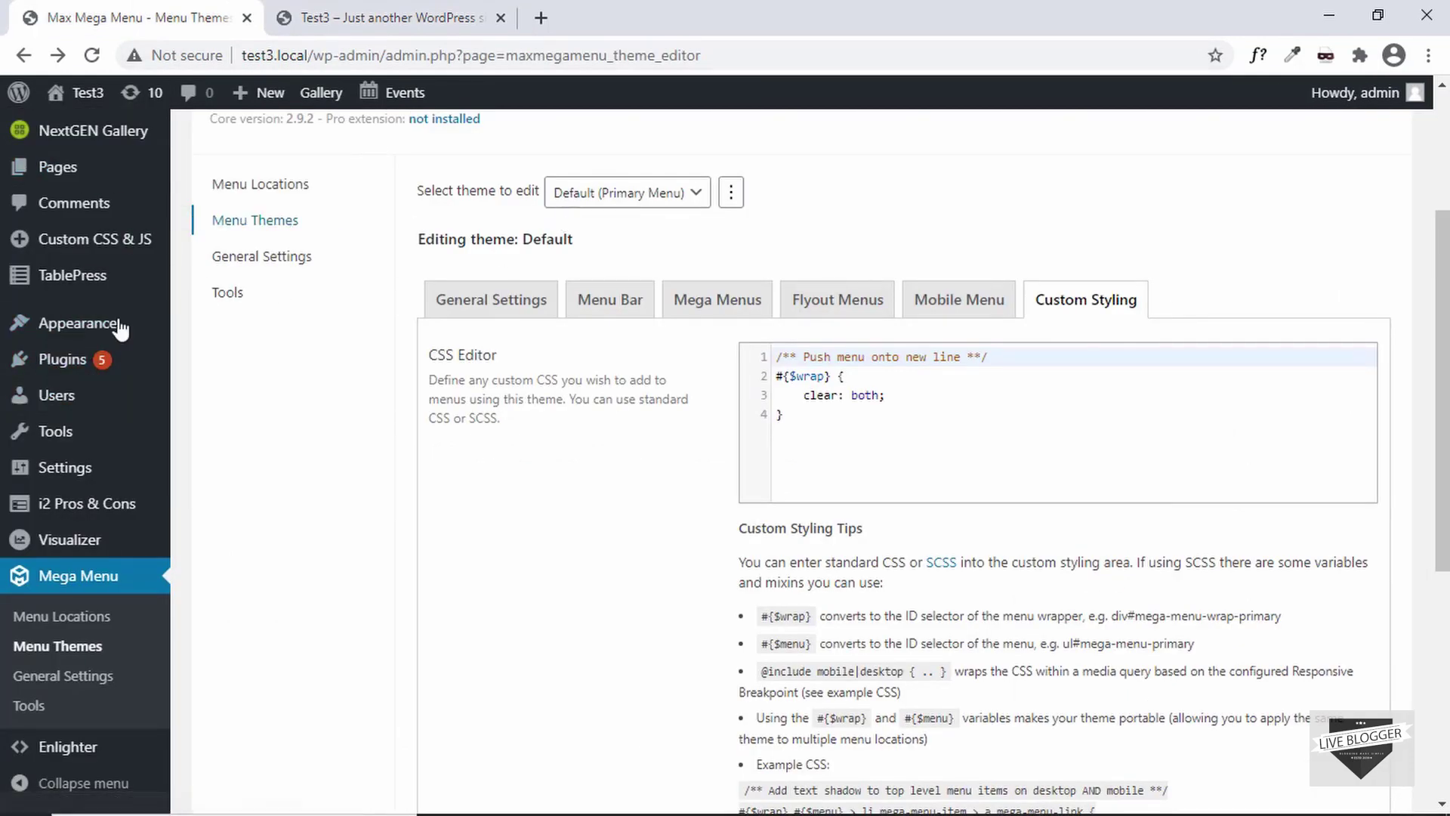
mouse_move(64, 327)
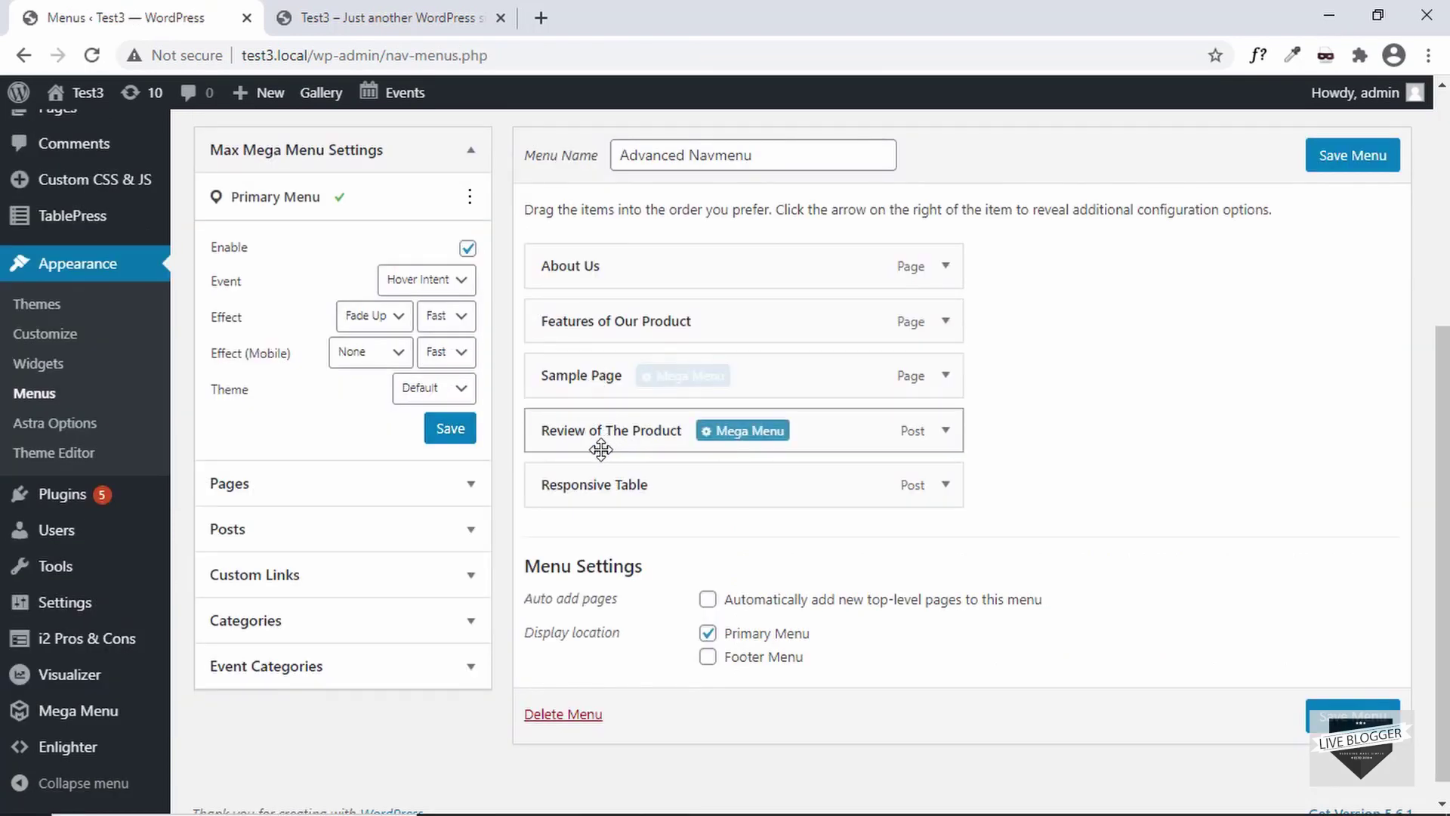
left_click_drag(593, 429, 650, 463)
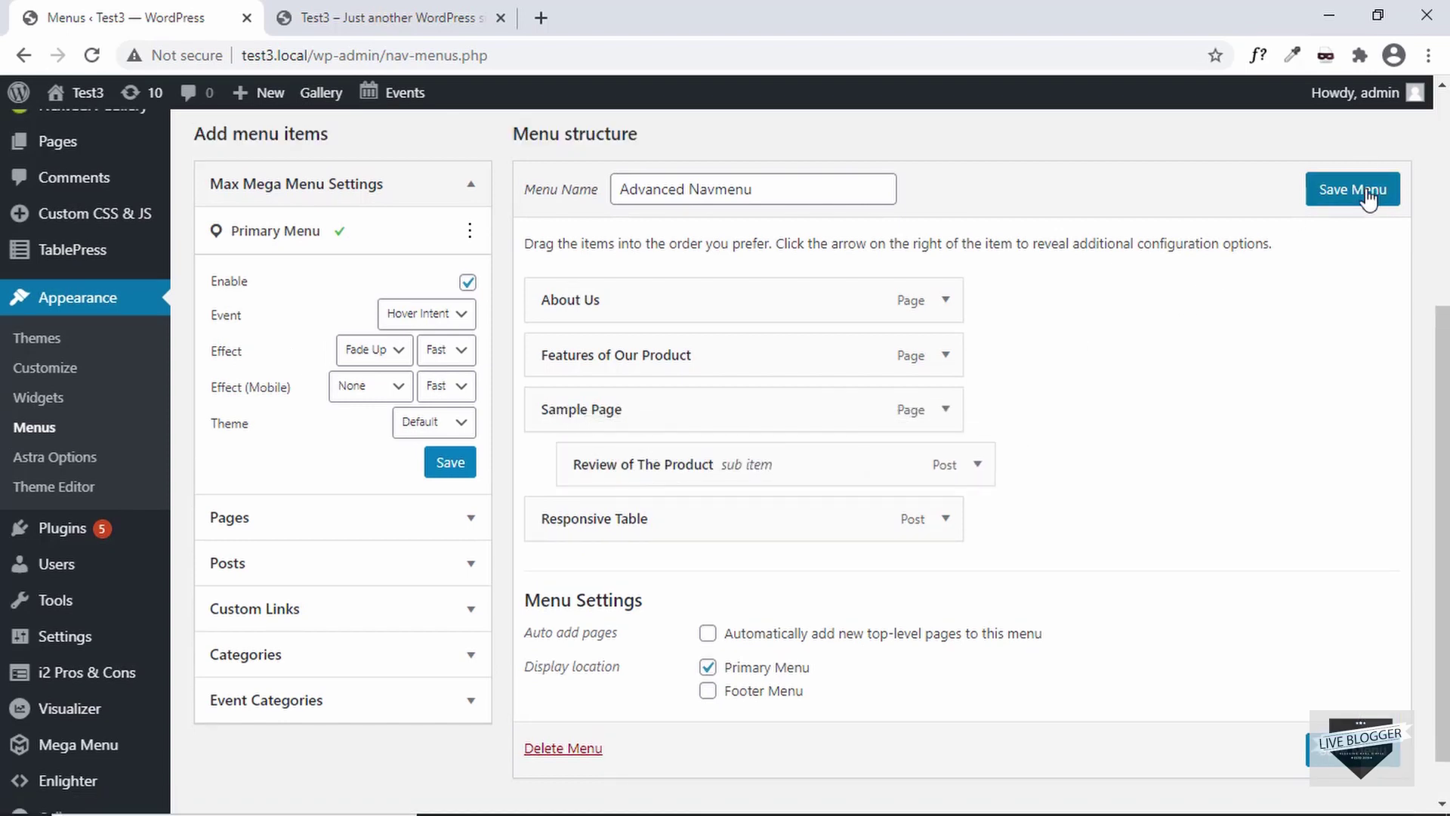
left_click(1352, 190)
- Reload the site and view the sub menus of Sample Page, Features of Our Product and About Us
left_click(386, 17)
left_click(91, 56)
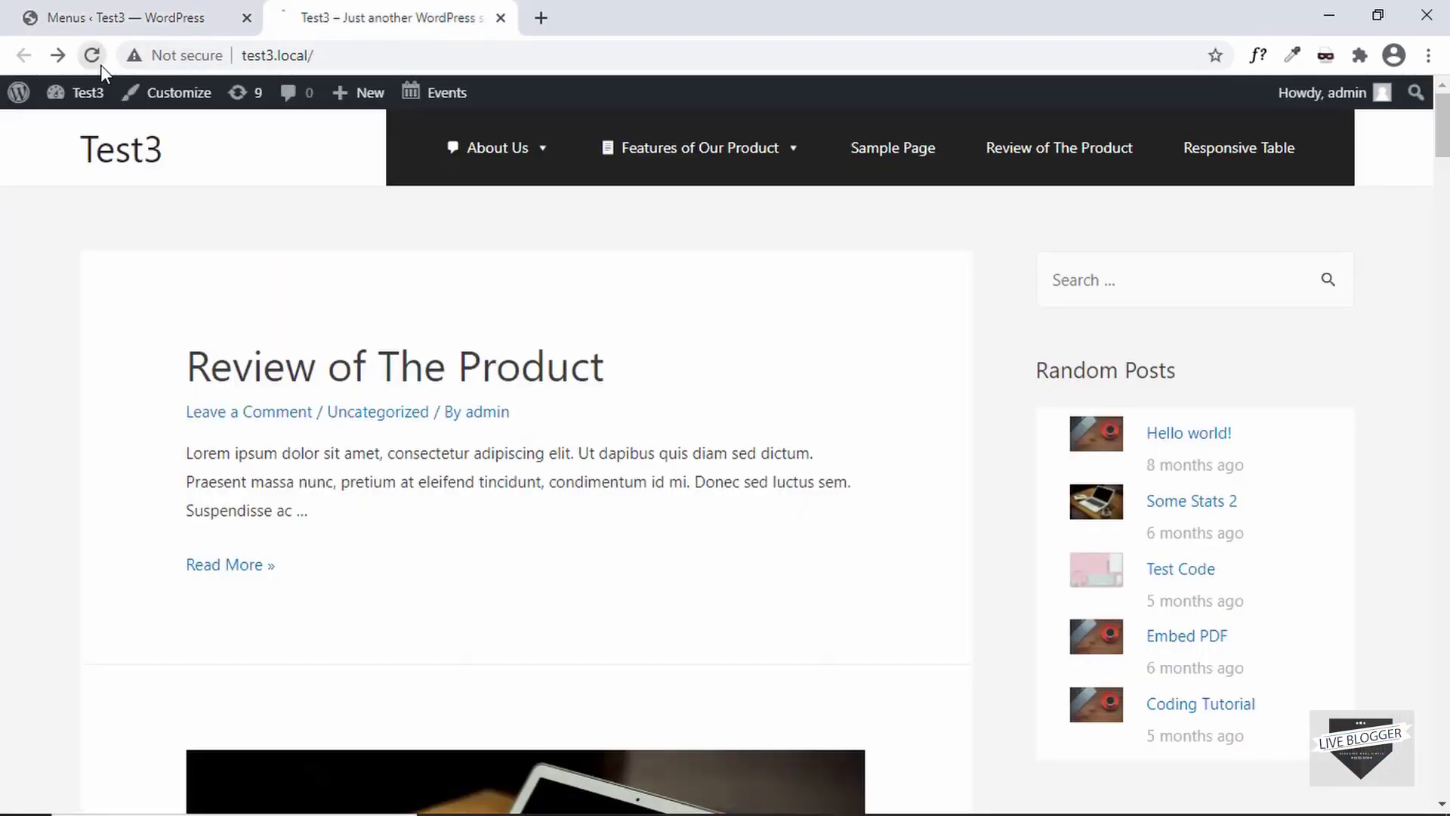
mouse_move(1062, 161)
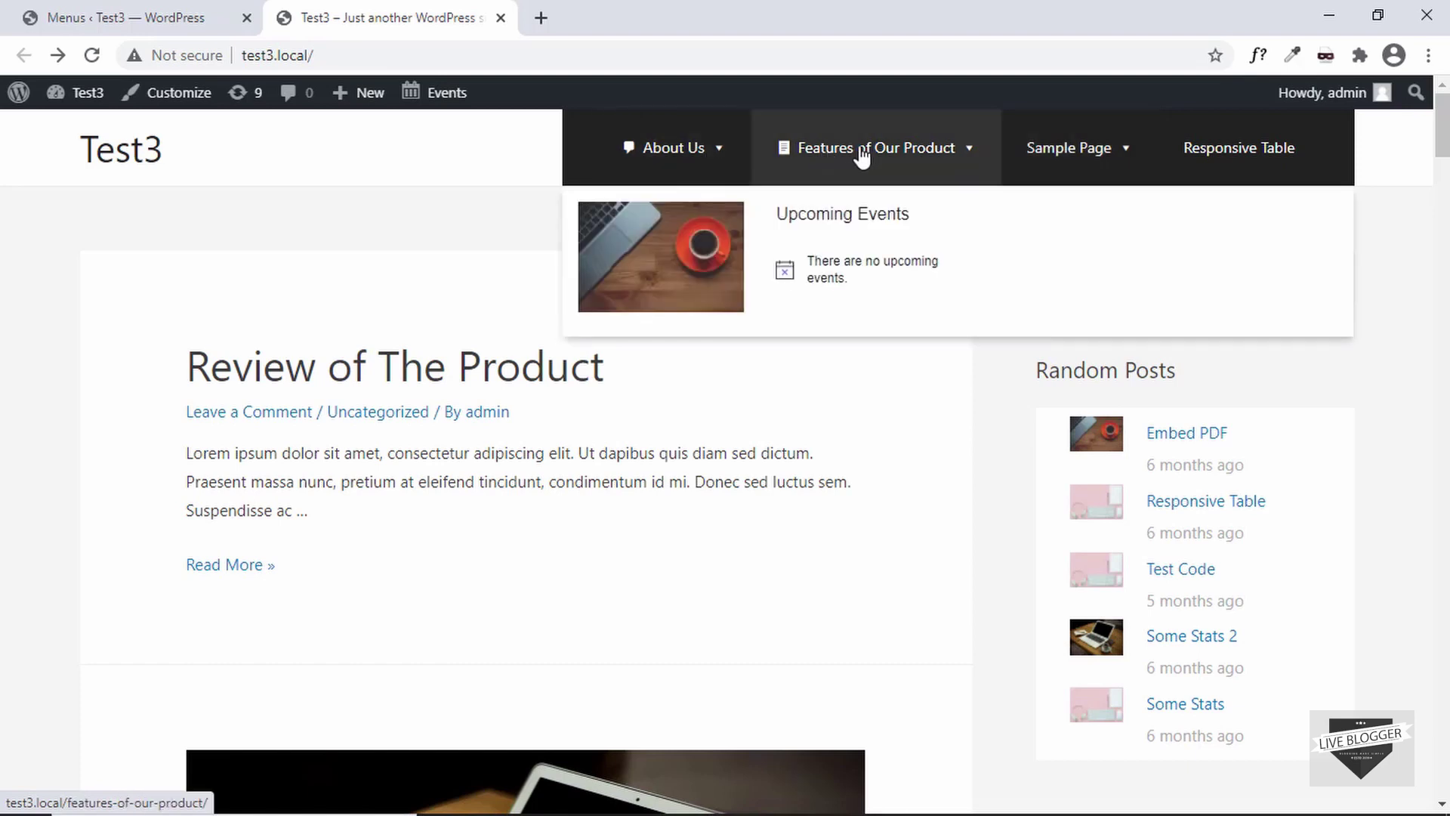
mouse_move(929, 165)
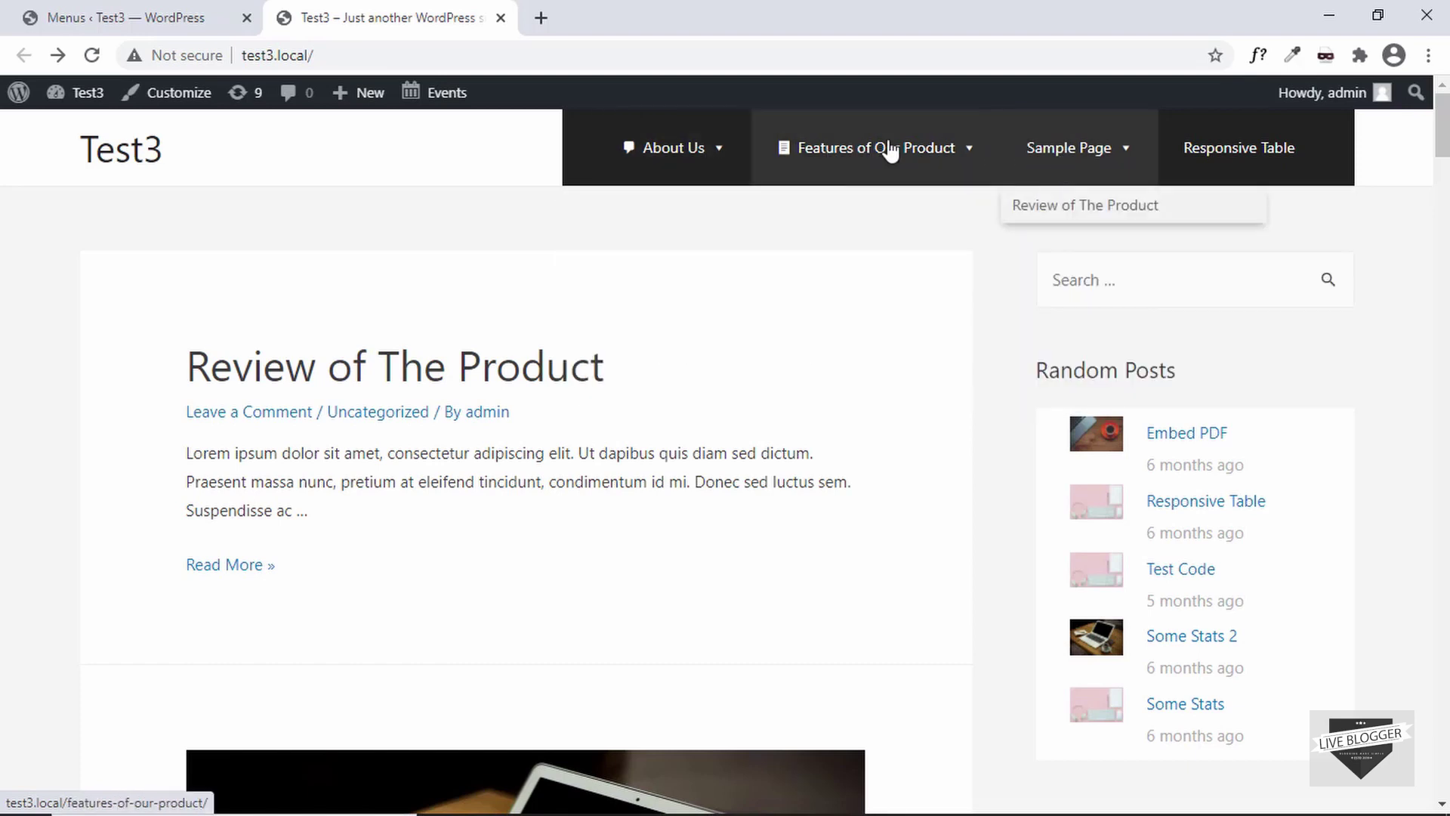
mouse_move(725, 157)
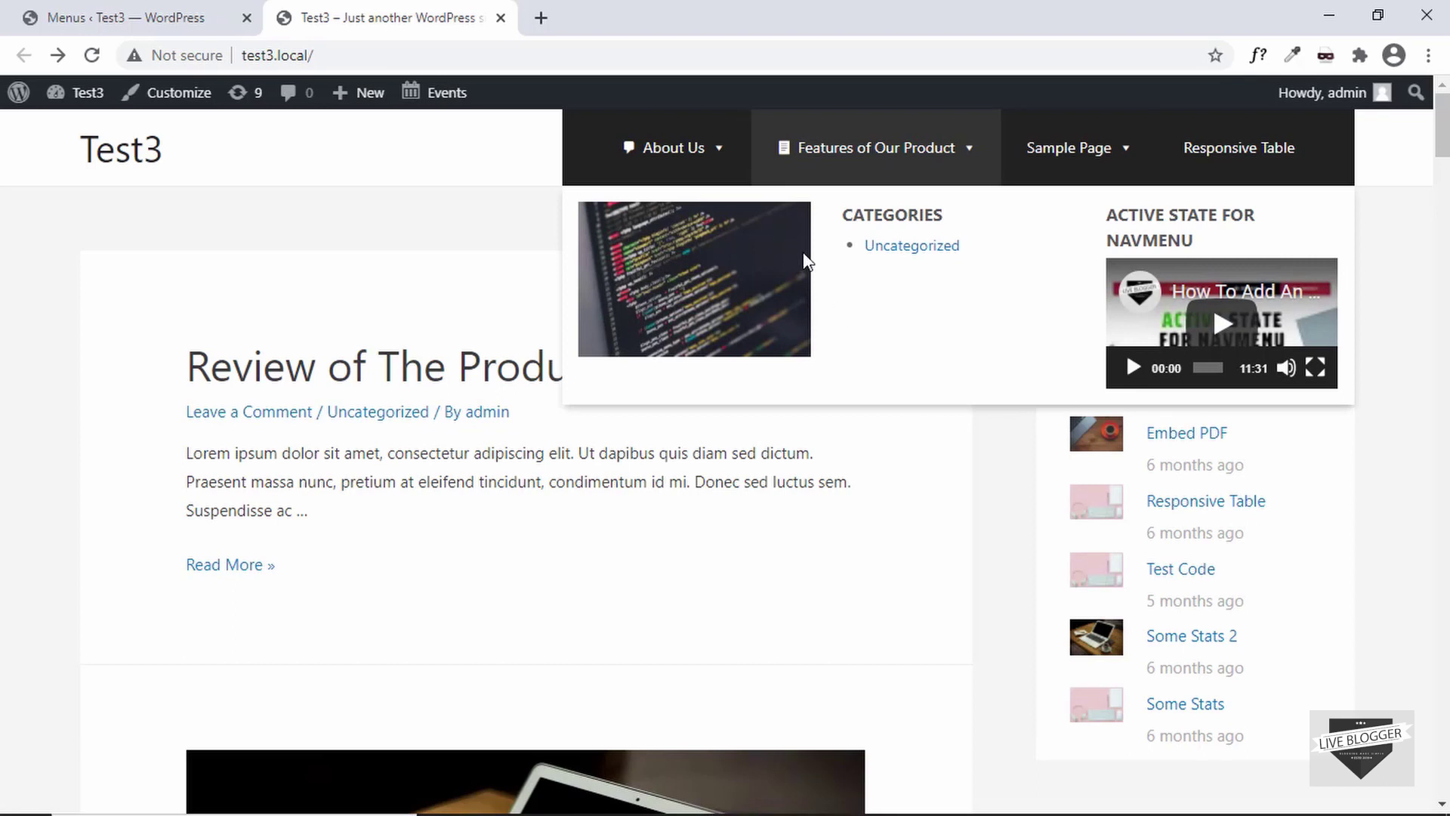
mouse_move(679, 148)
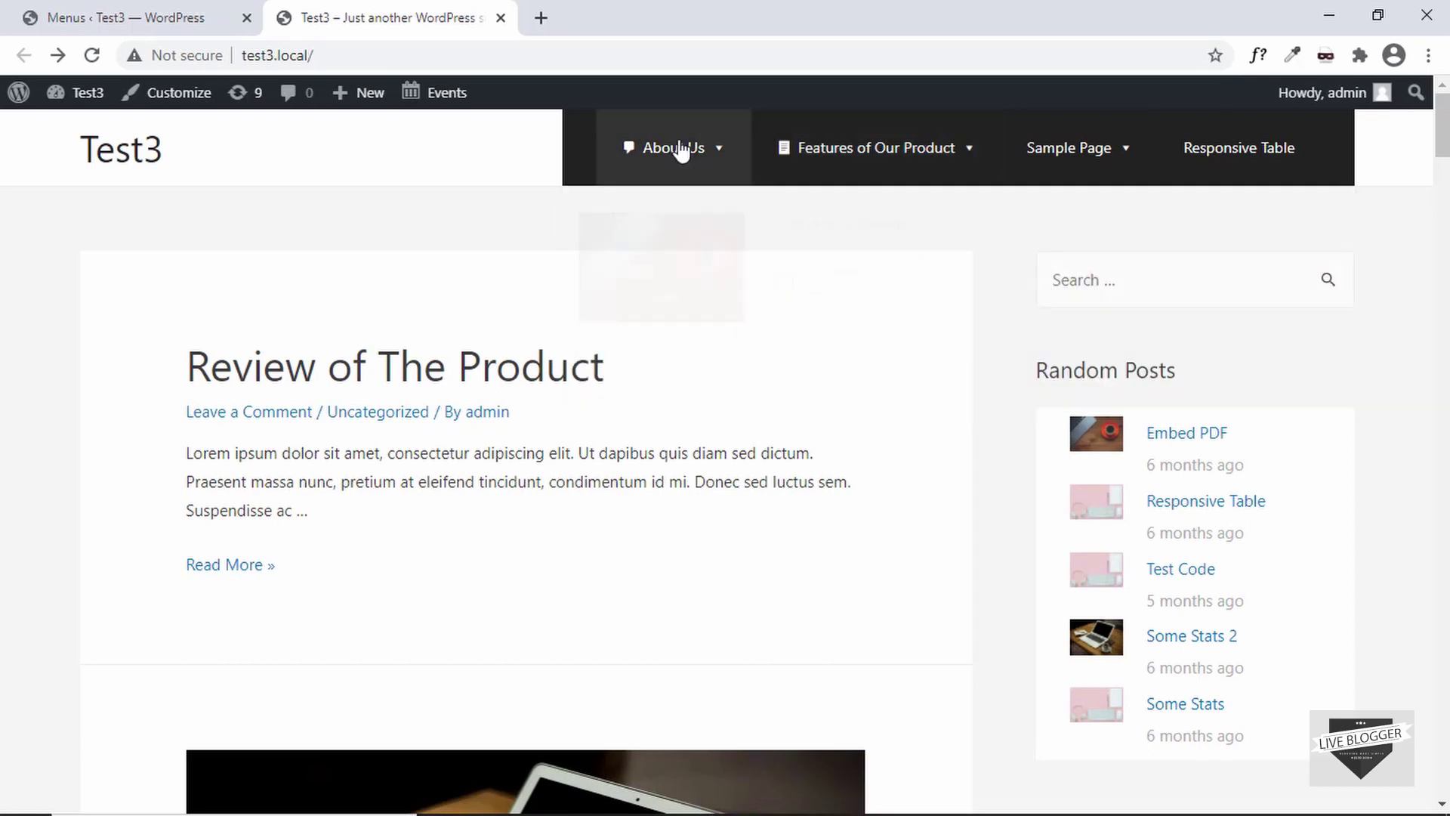